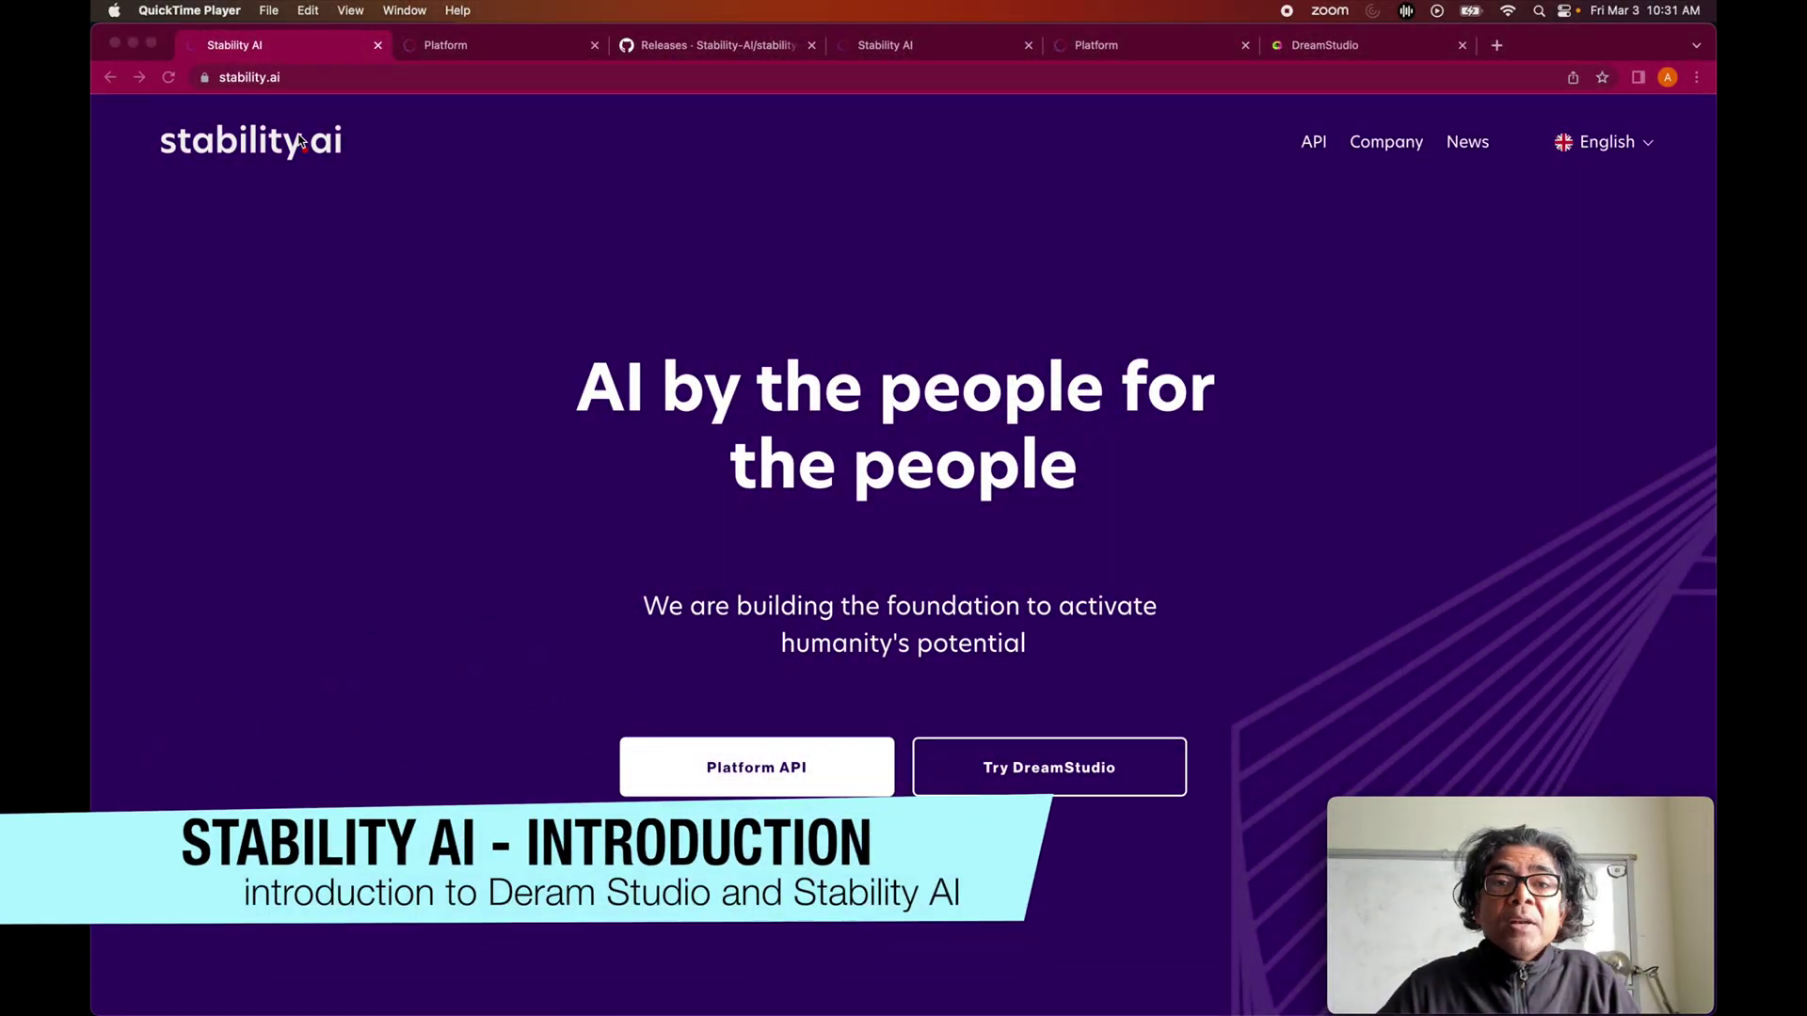
Step: Open the download page of the Blender Plugin from the Stability AI website
{"action": "scroll", "coordinate": [404, 467], "scroll_direction": "down", "scroll_amount": 15}
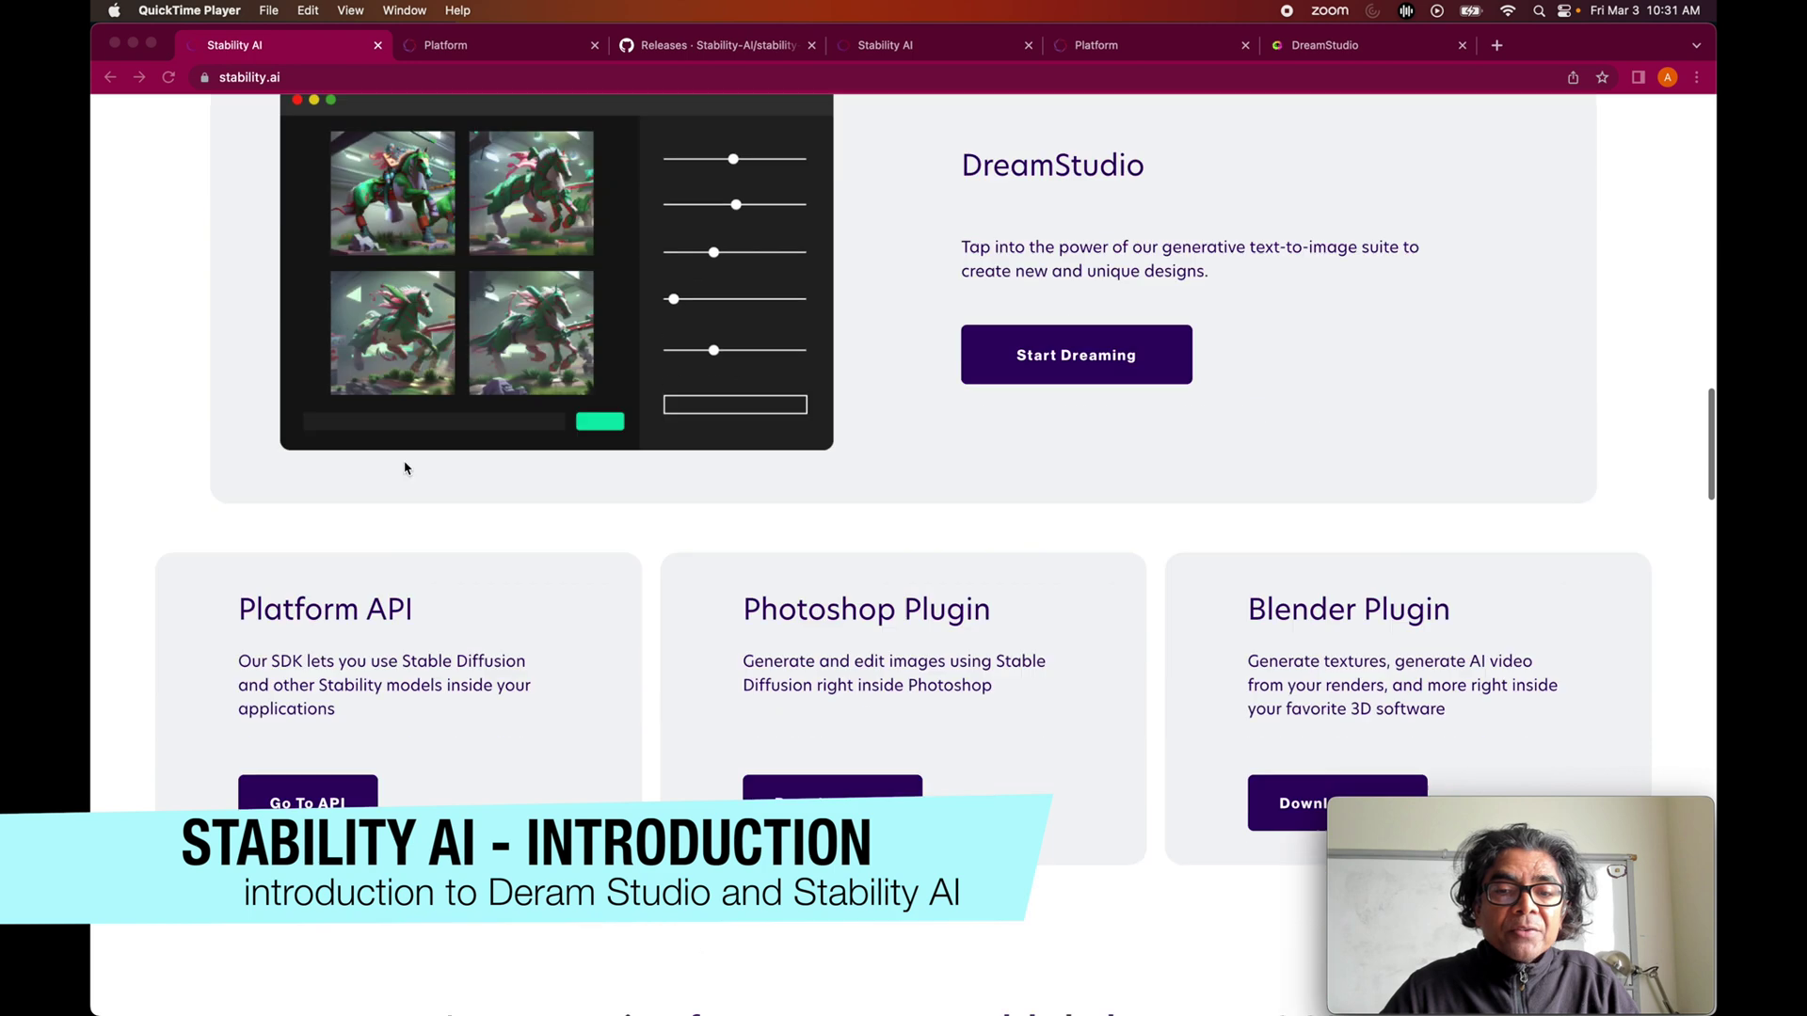
{"action": "scroll", "coordinate": [404, 467], "scroll_direction": "down", "scroll_amount": 5}
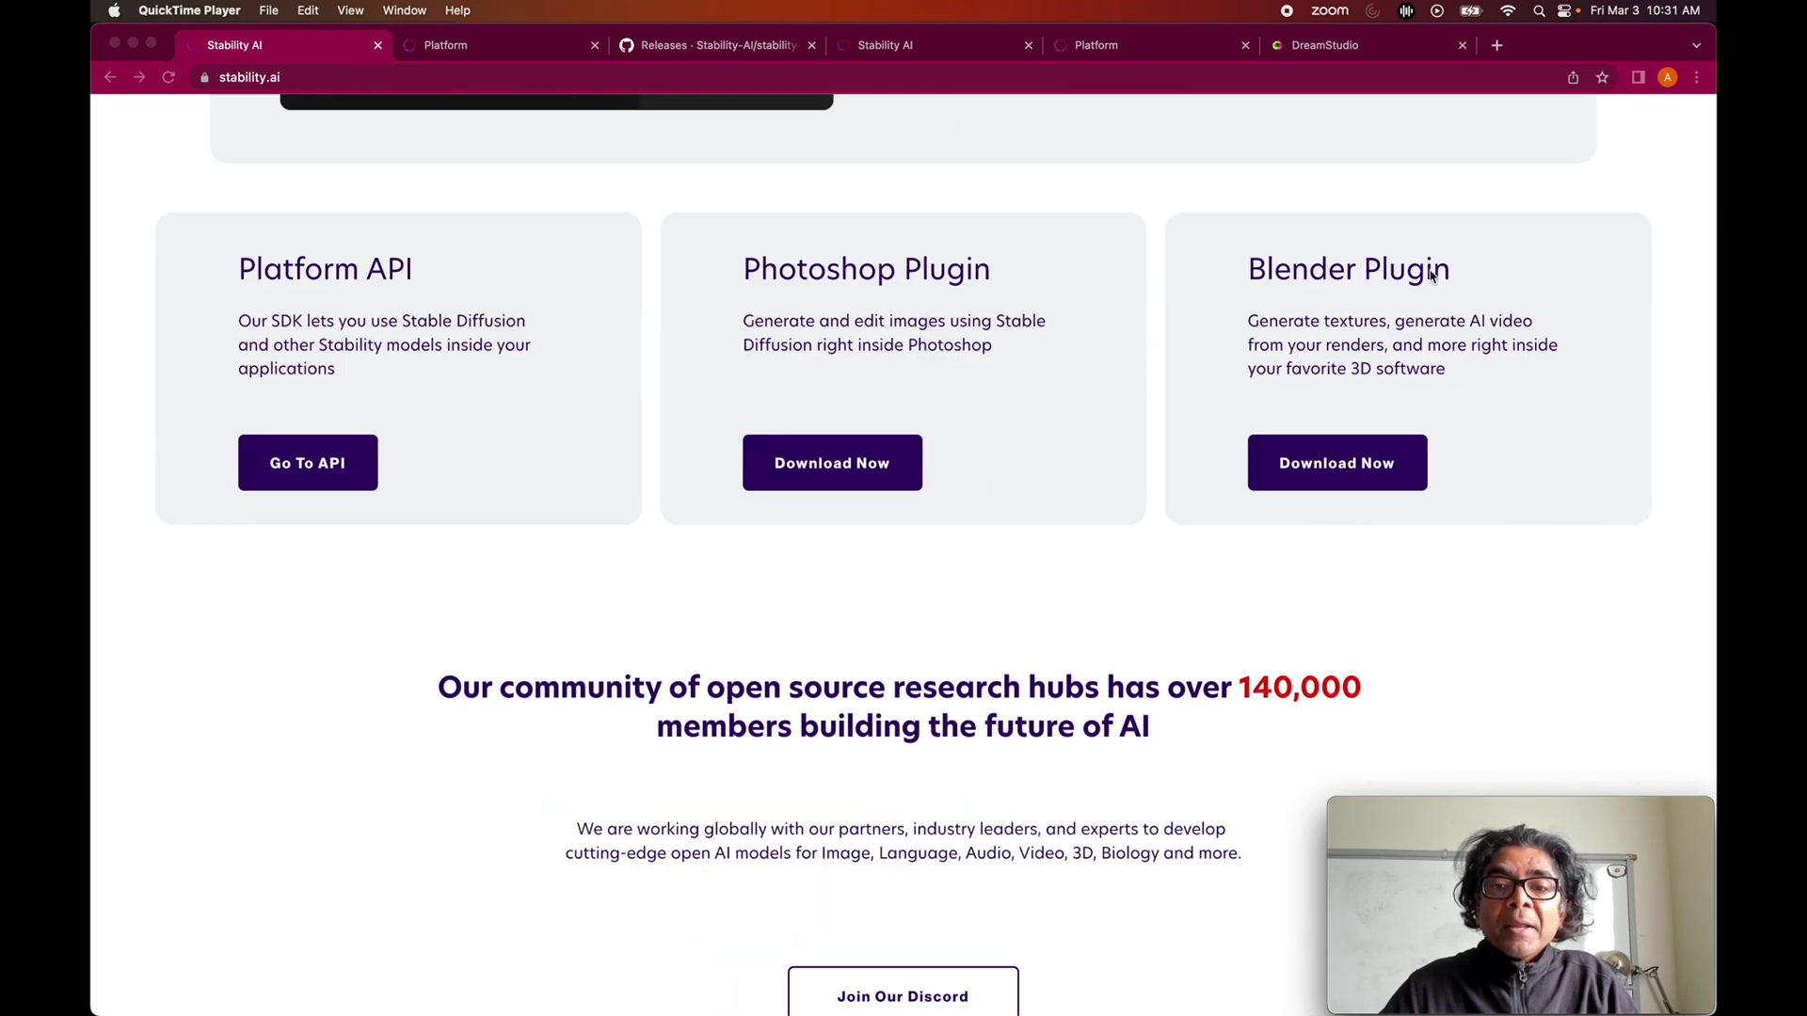
{"action": "left_click", "coordinate": [1336, 463]}
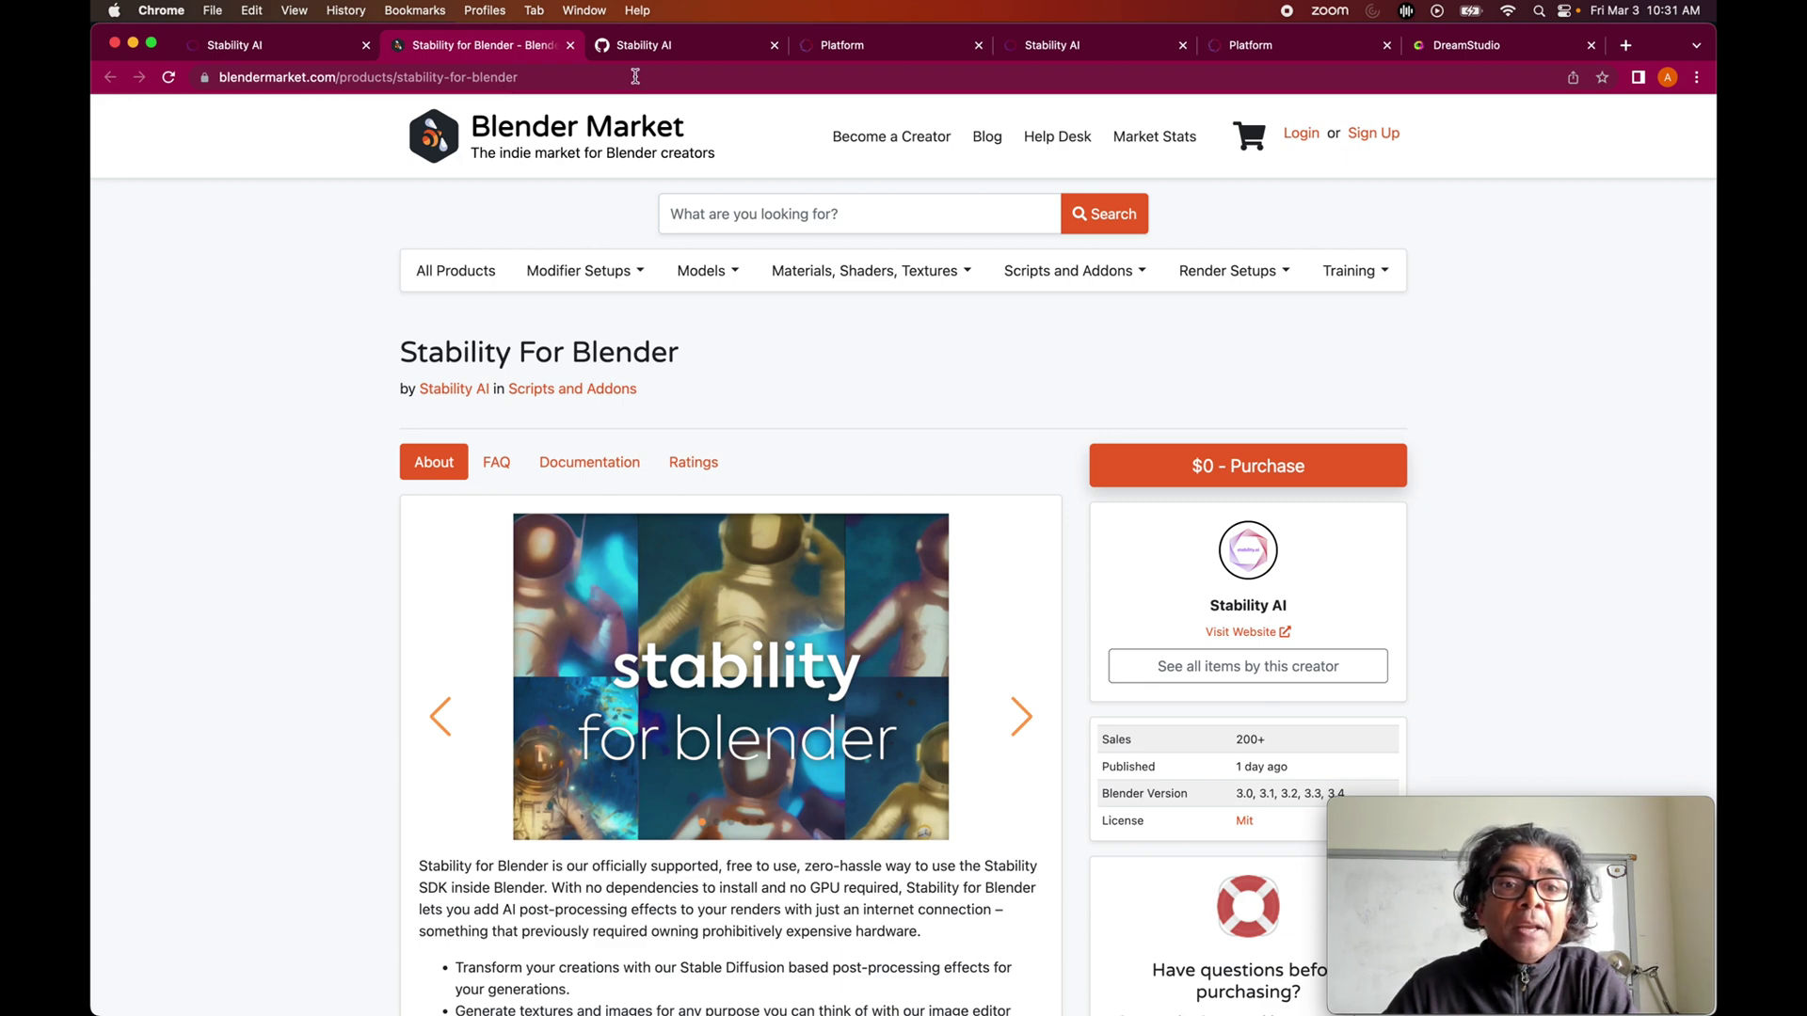
Step: Download stability-blender-addon.zip and the source code zip of release v0.0.15 from the stability-blender-addon-public repository on GitHub
{"action": "left_click", "coordinate": [648, 49]}
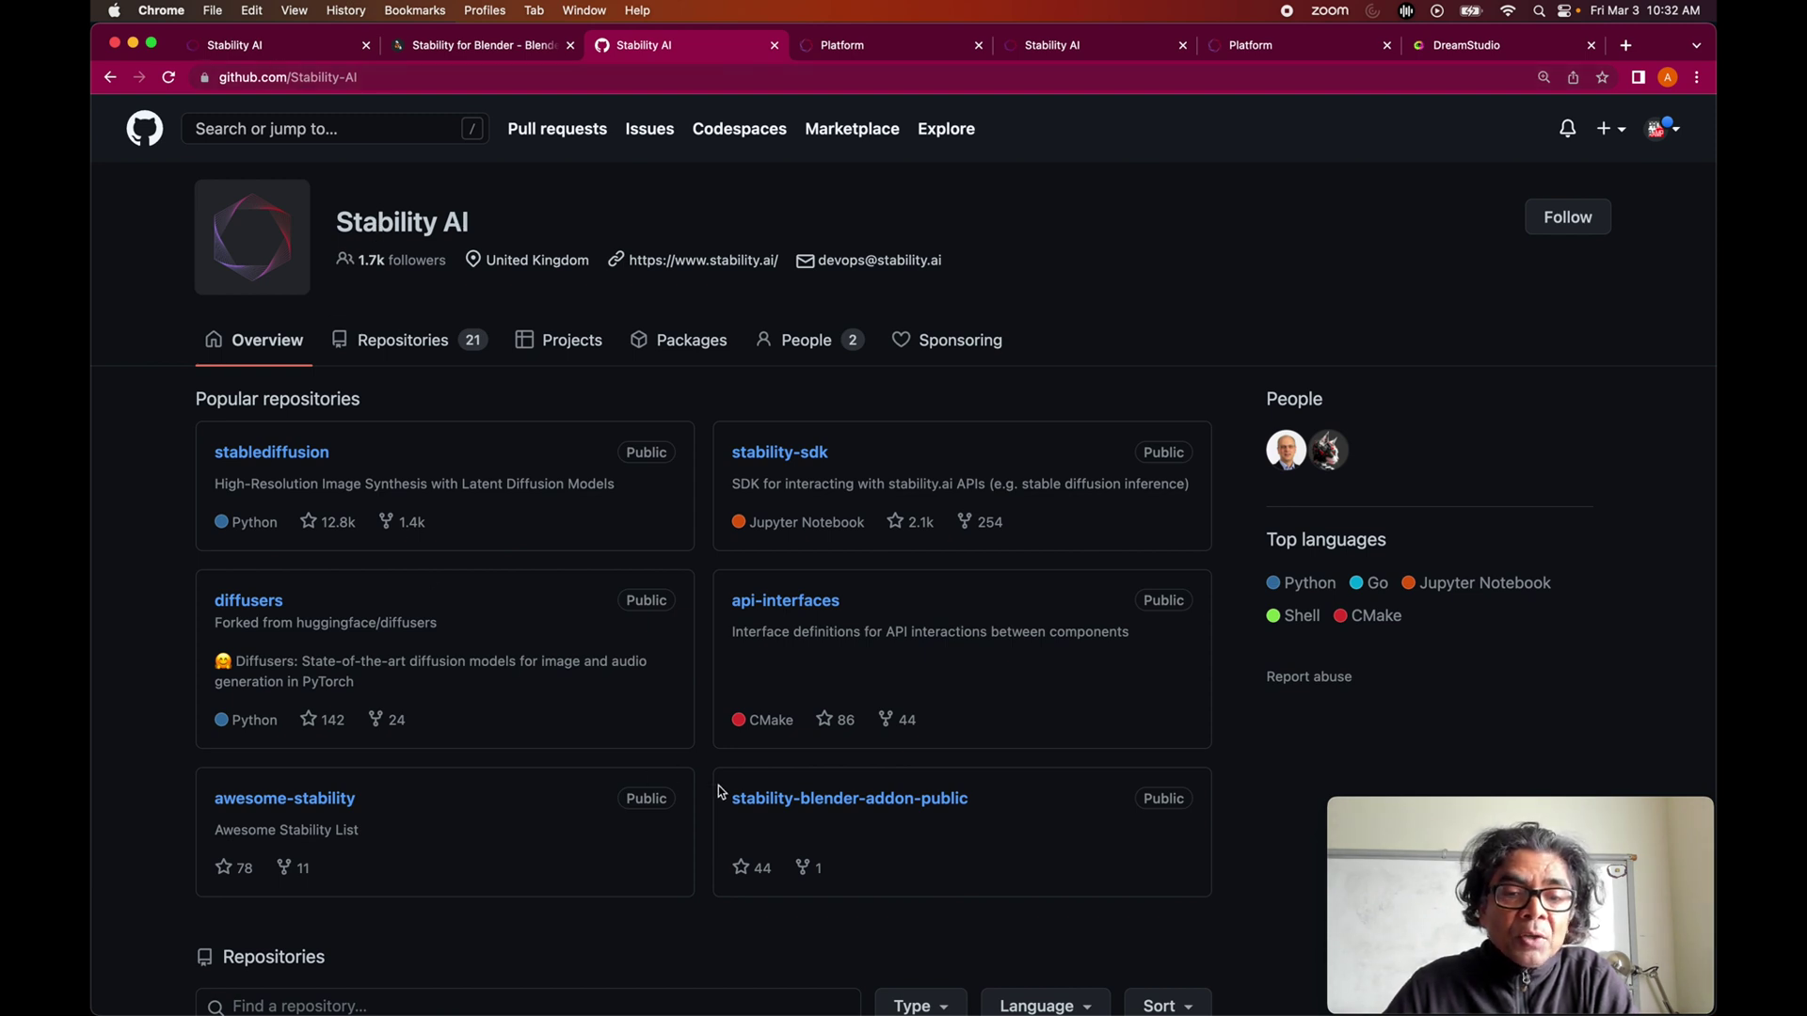
{"action": "left_click", "coordinate": [871, 800]}
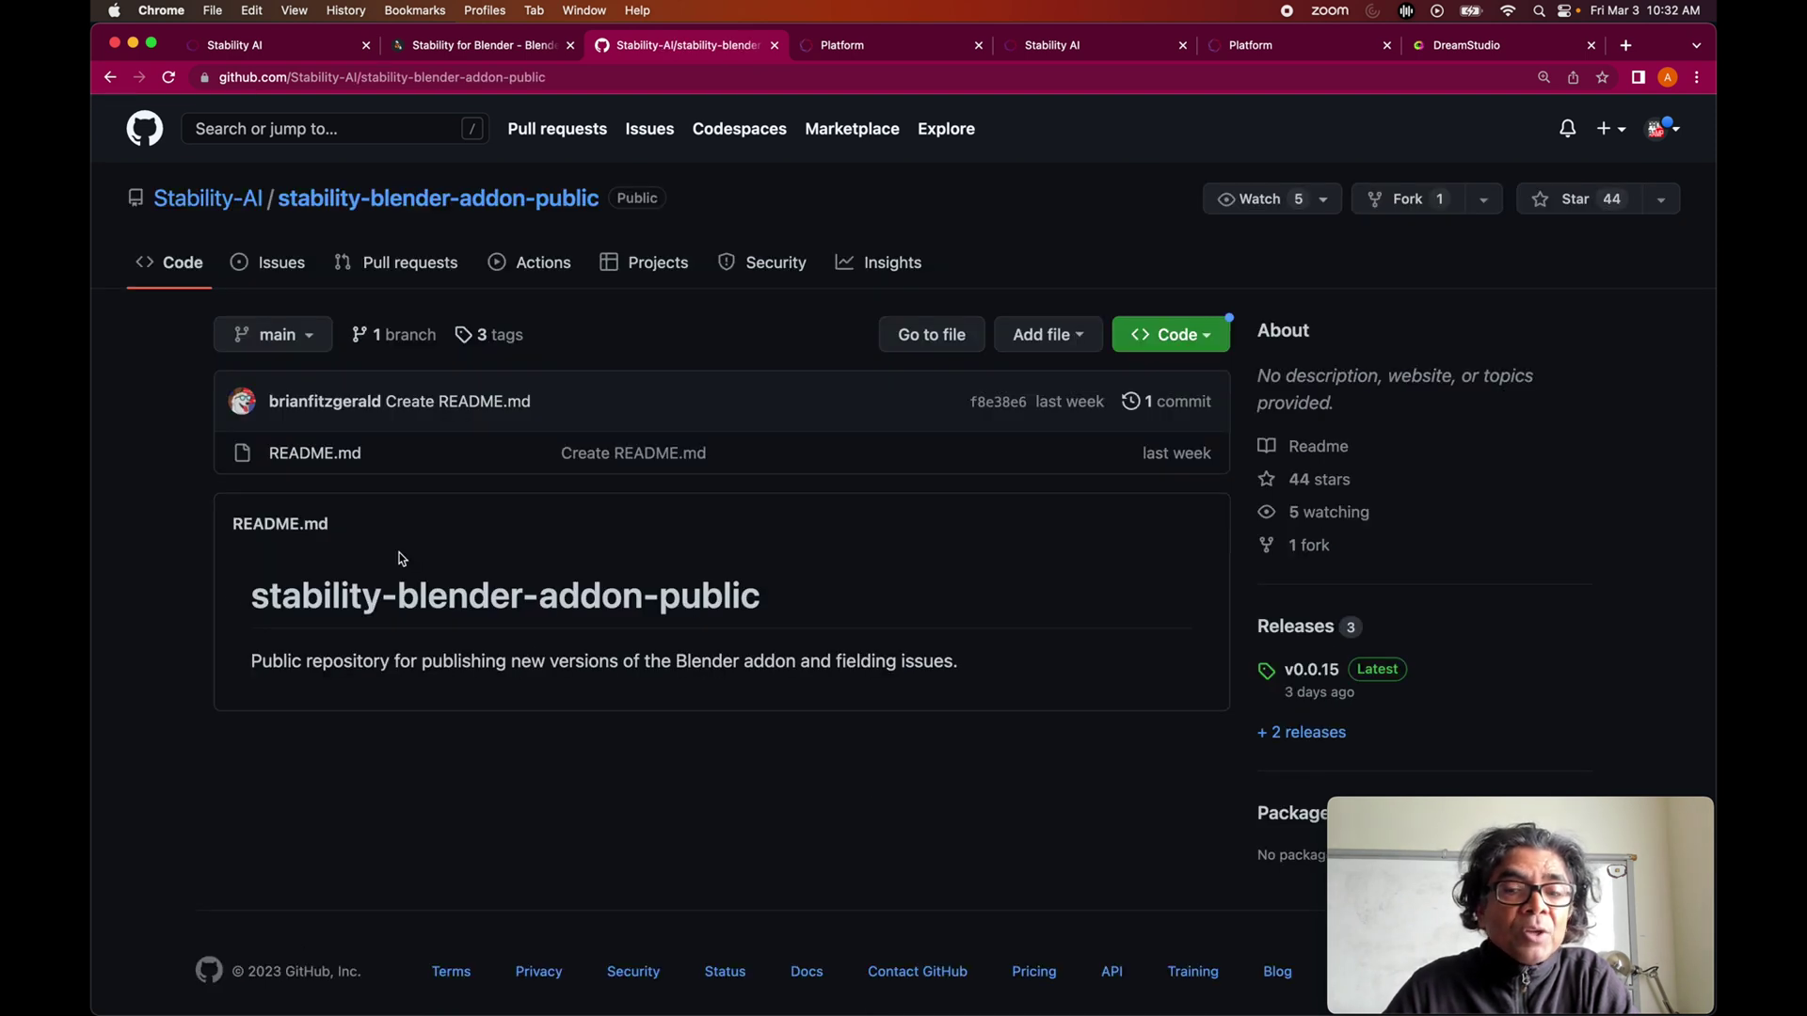
{"action": "left_click", "coordinate": [1315, 734]}
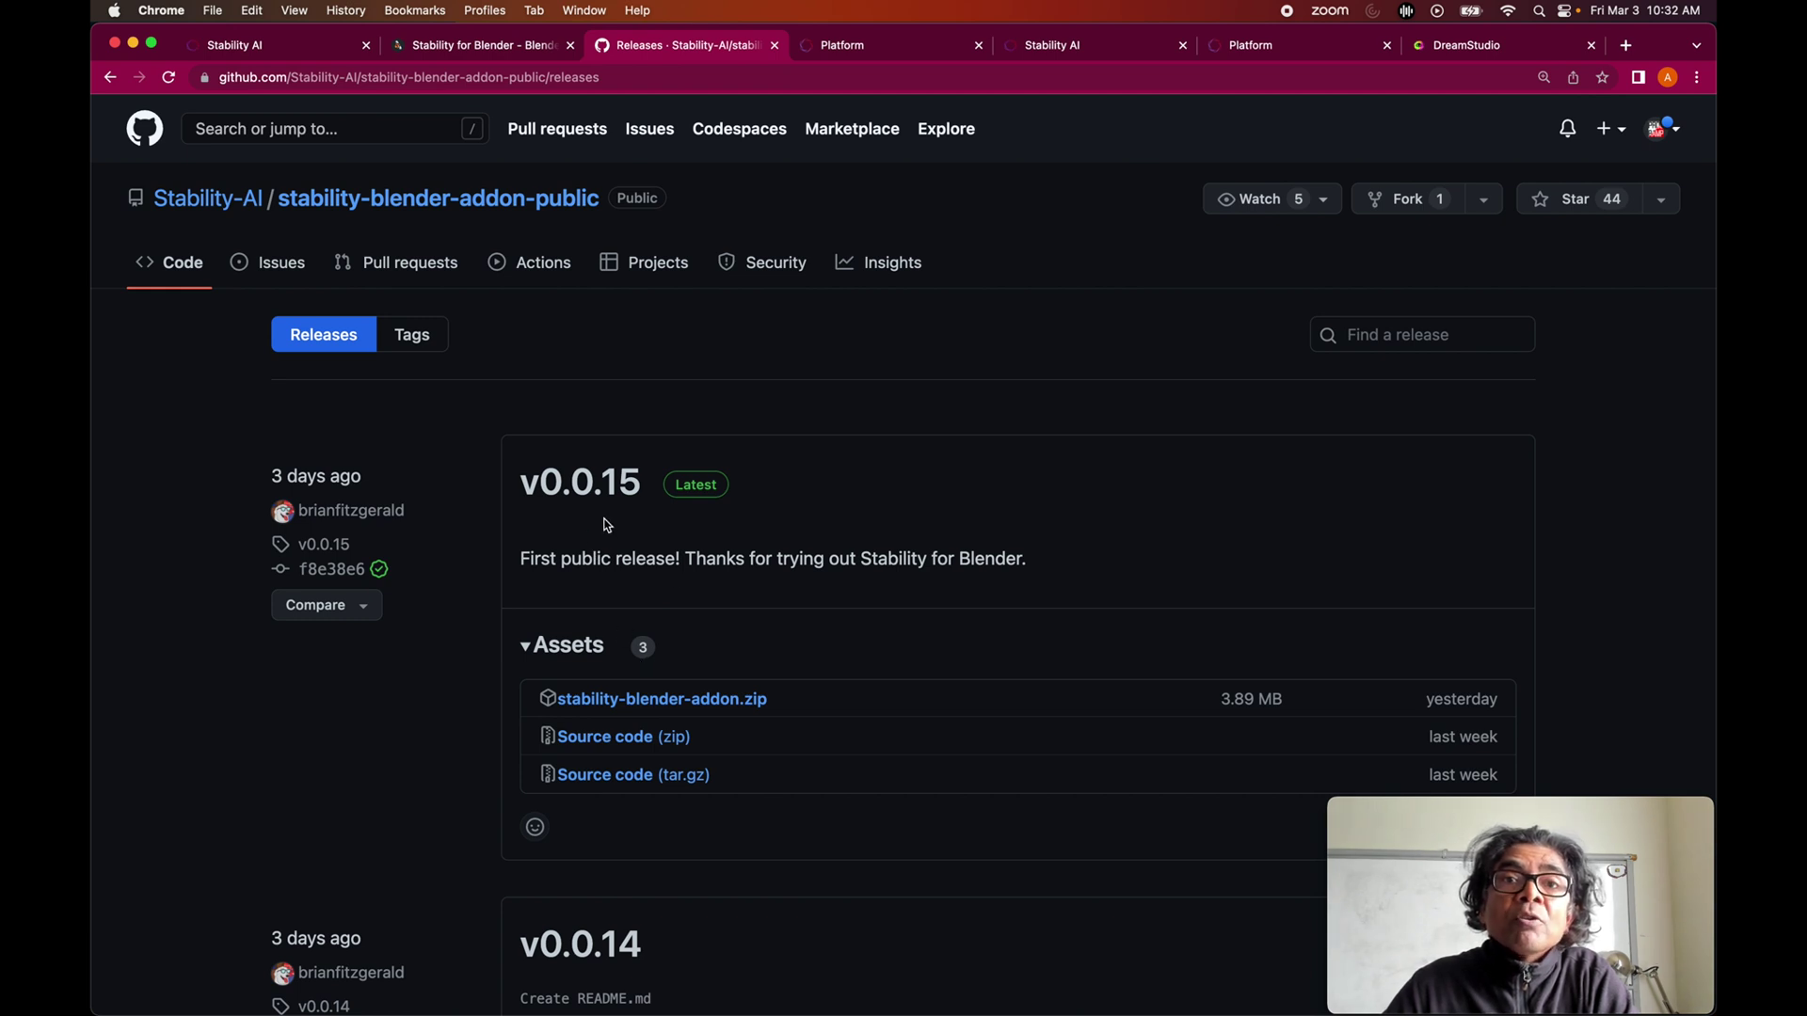
{"action": "left_click", "coordinate": [748, 705]}
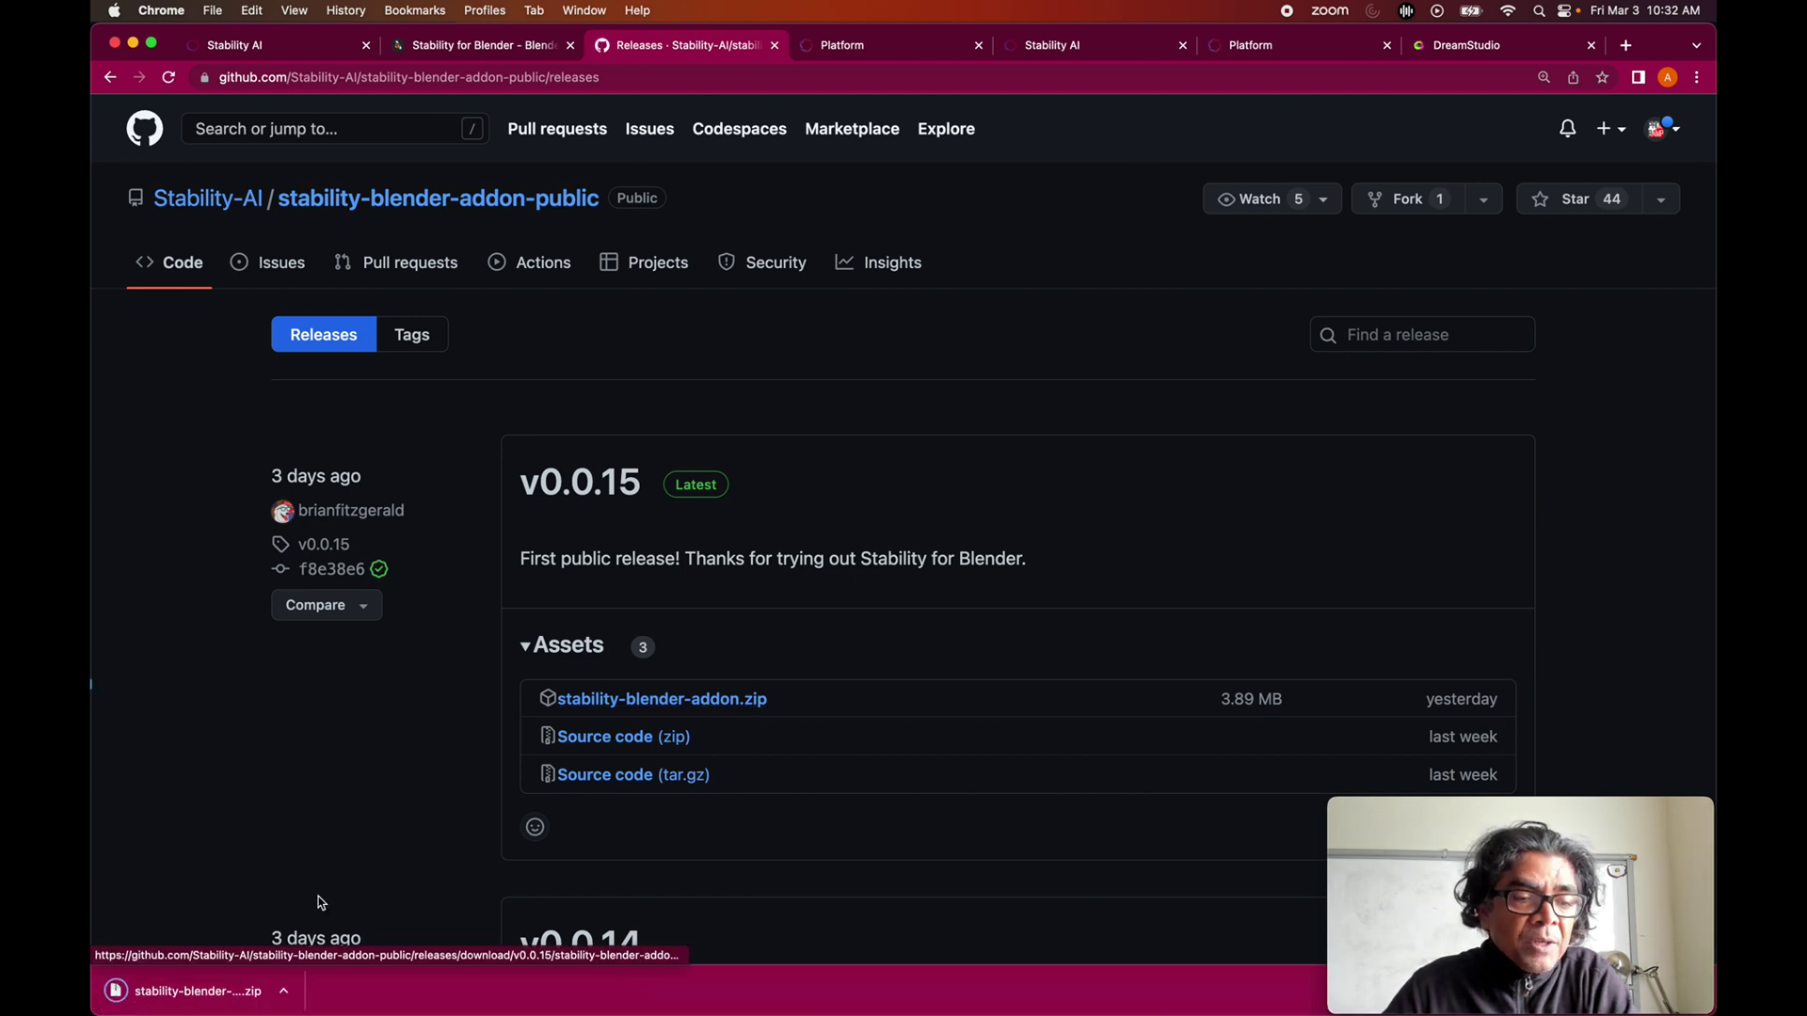
{"action": "left_click", "coordinate": [557, 736]}
{"action": "scroll", "coordinate": [659, 659], "scroll_direction": "down", "scroll_amount": 3}
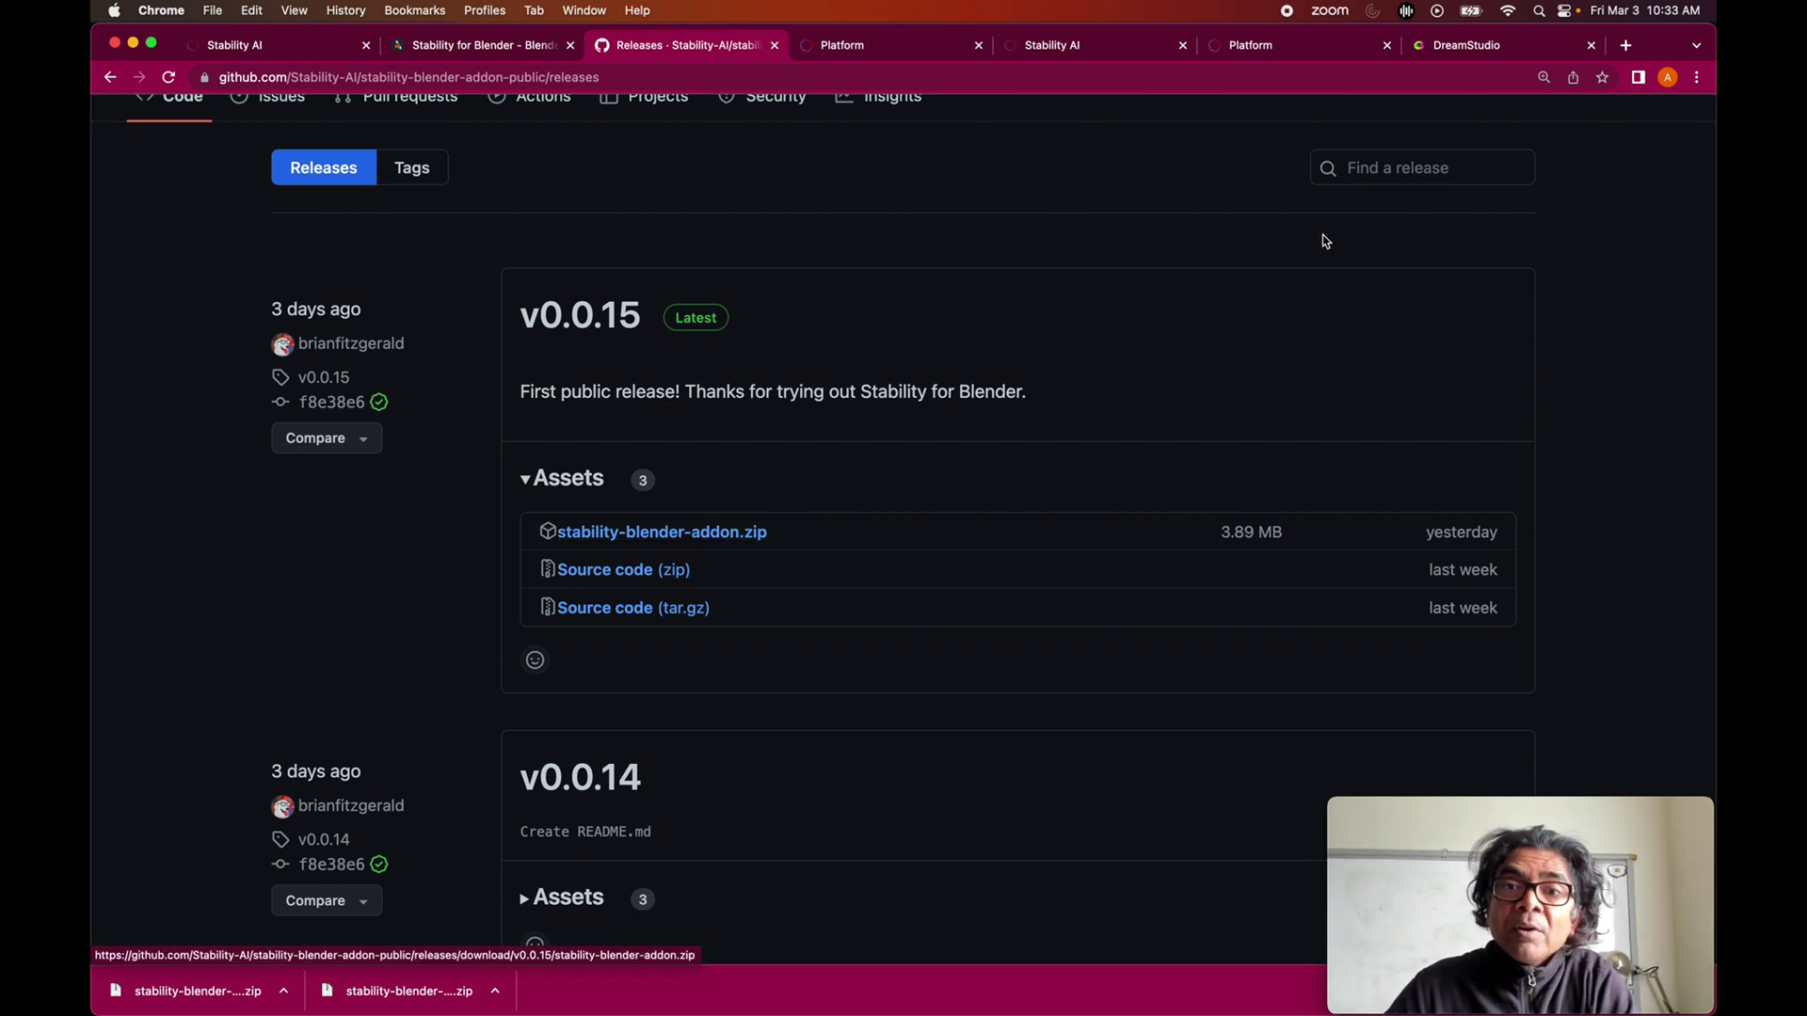
Step: Open the Blender integration's Installing page in the Stability AI platform documentation
{"action": "left_click", "coordinate": [1493, 49]}
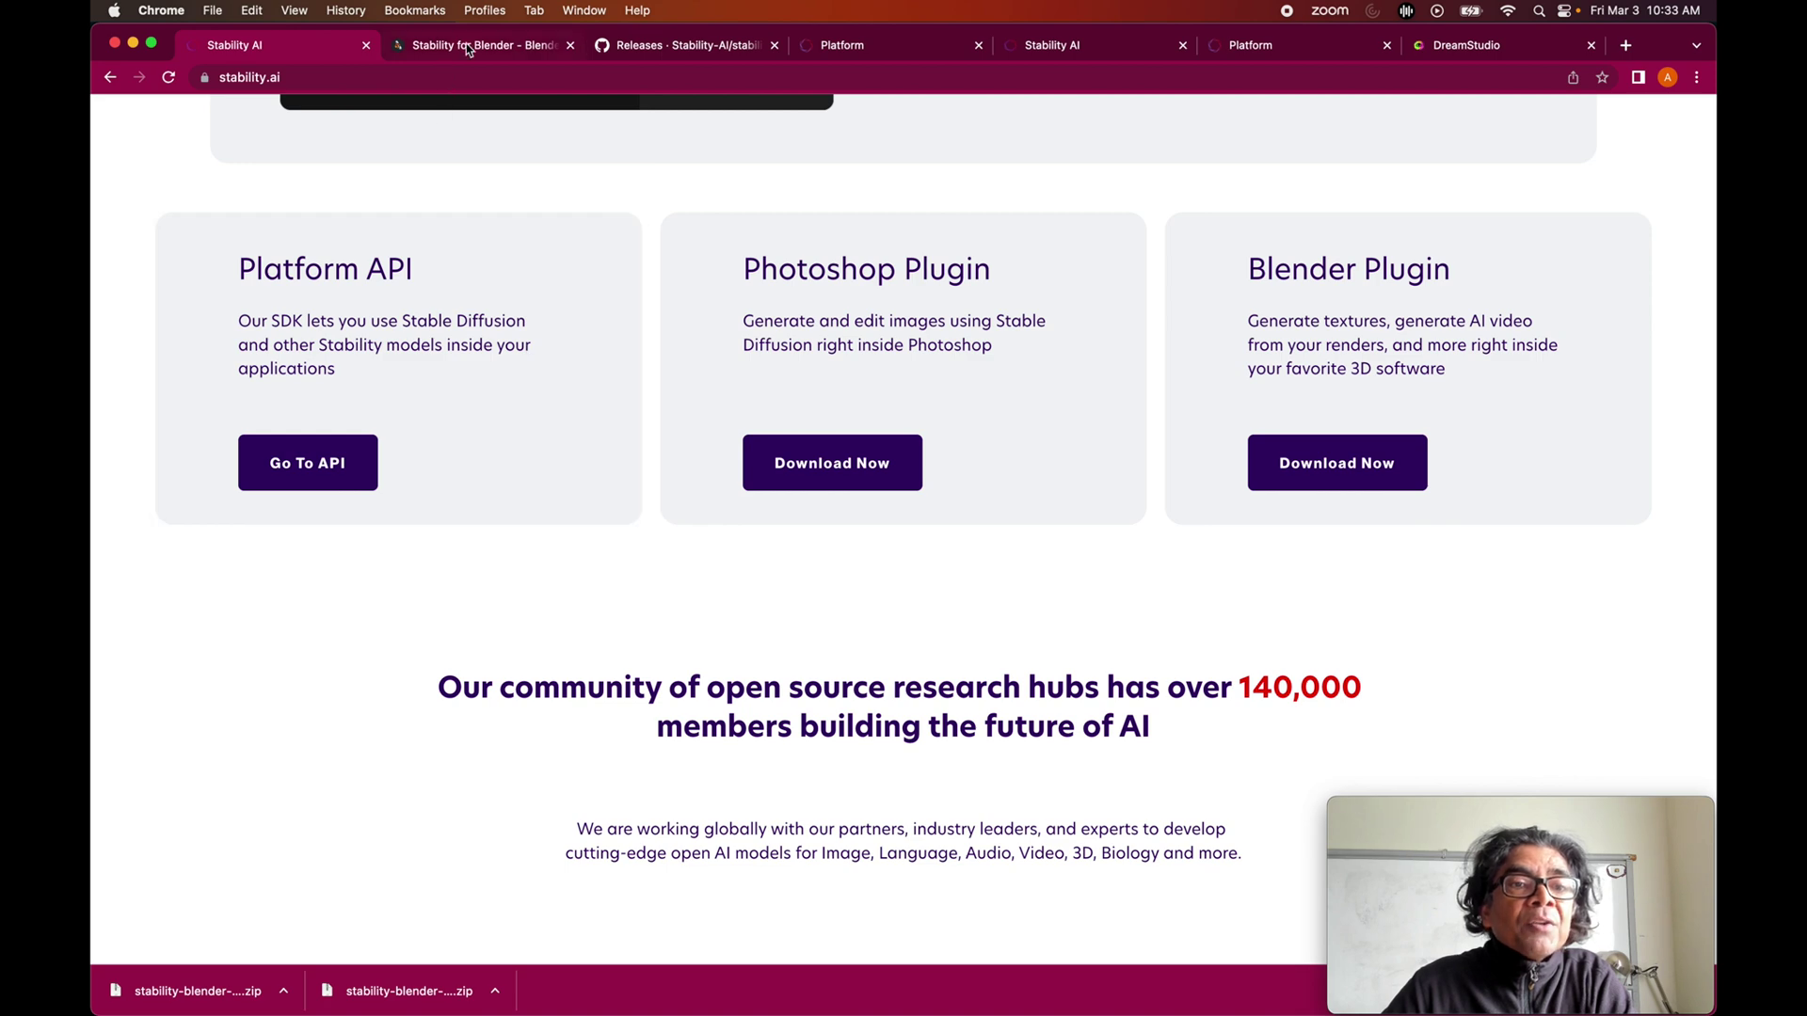
{"action": "left_click", "coordinate": [467, 47]}
{"action": "left_click", "coordinate": [878, 41]}
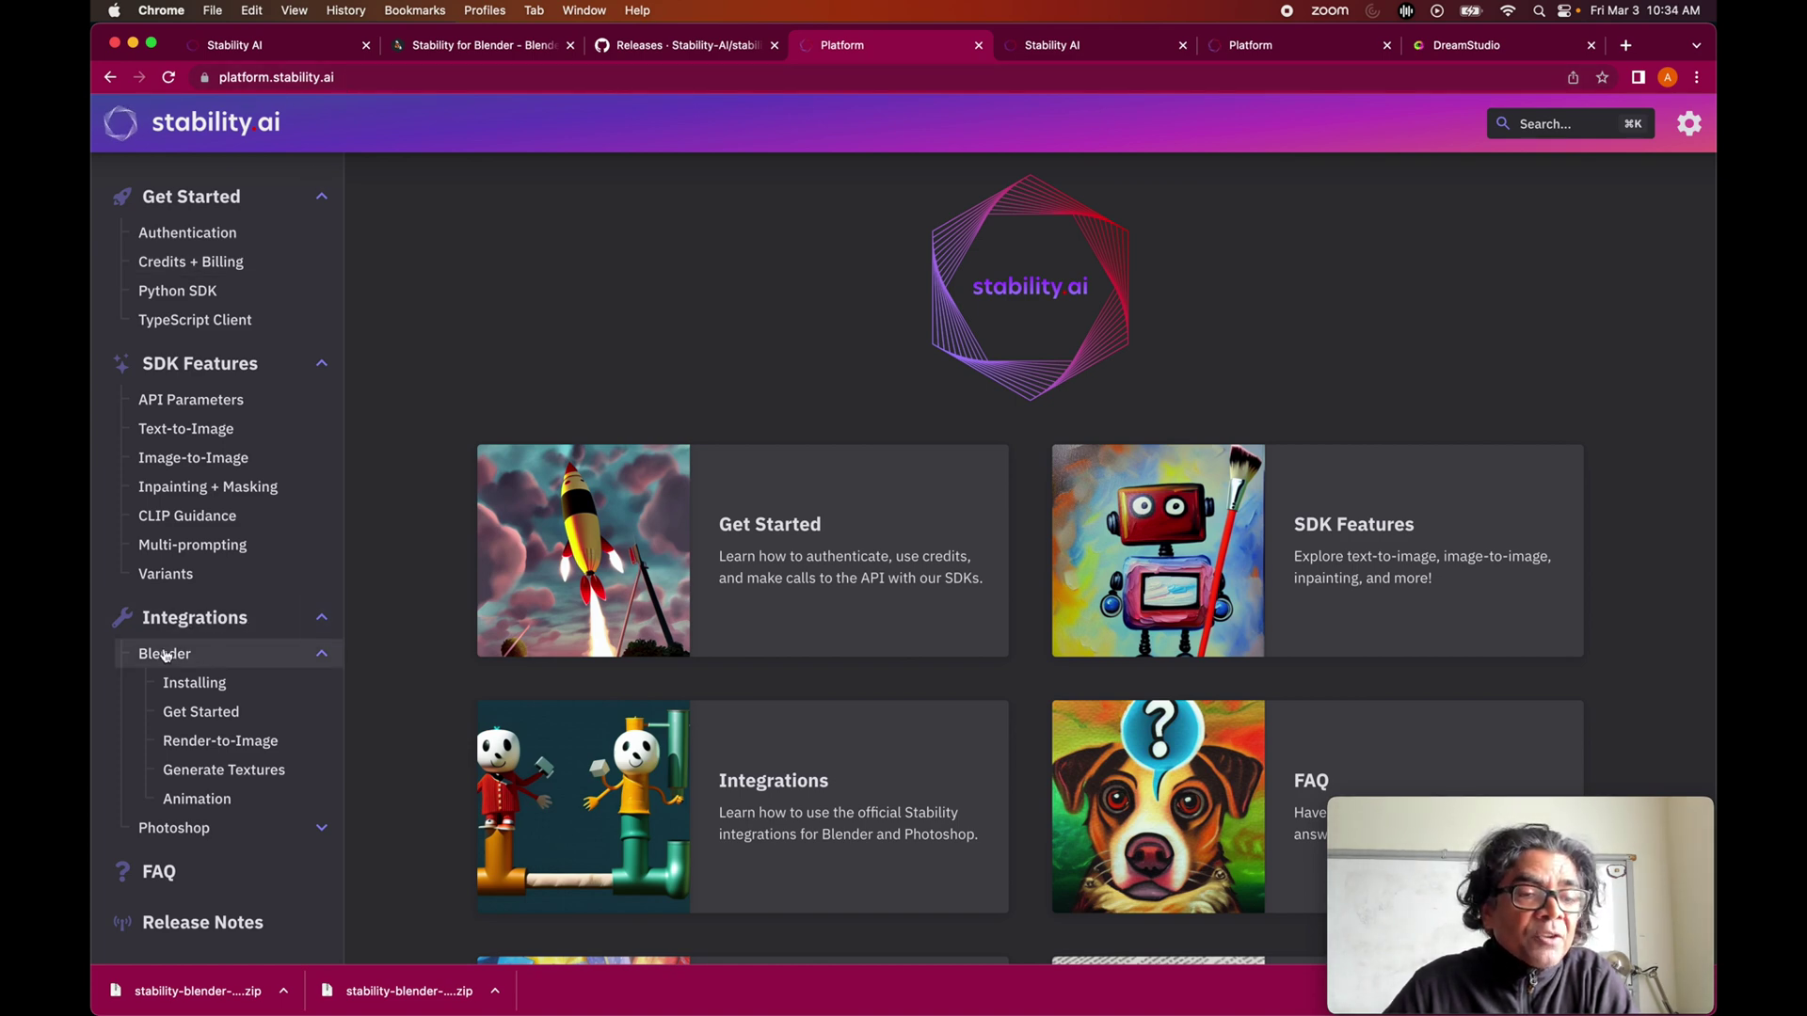
{"action": "left_click", "coordinate": [198, 688]}
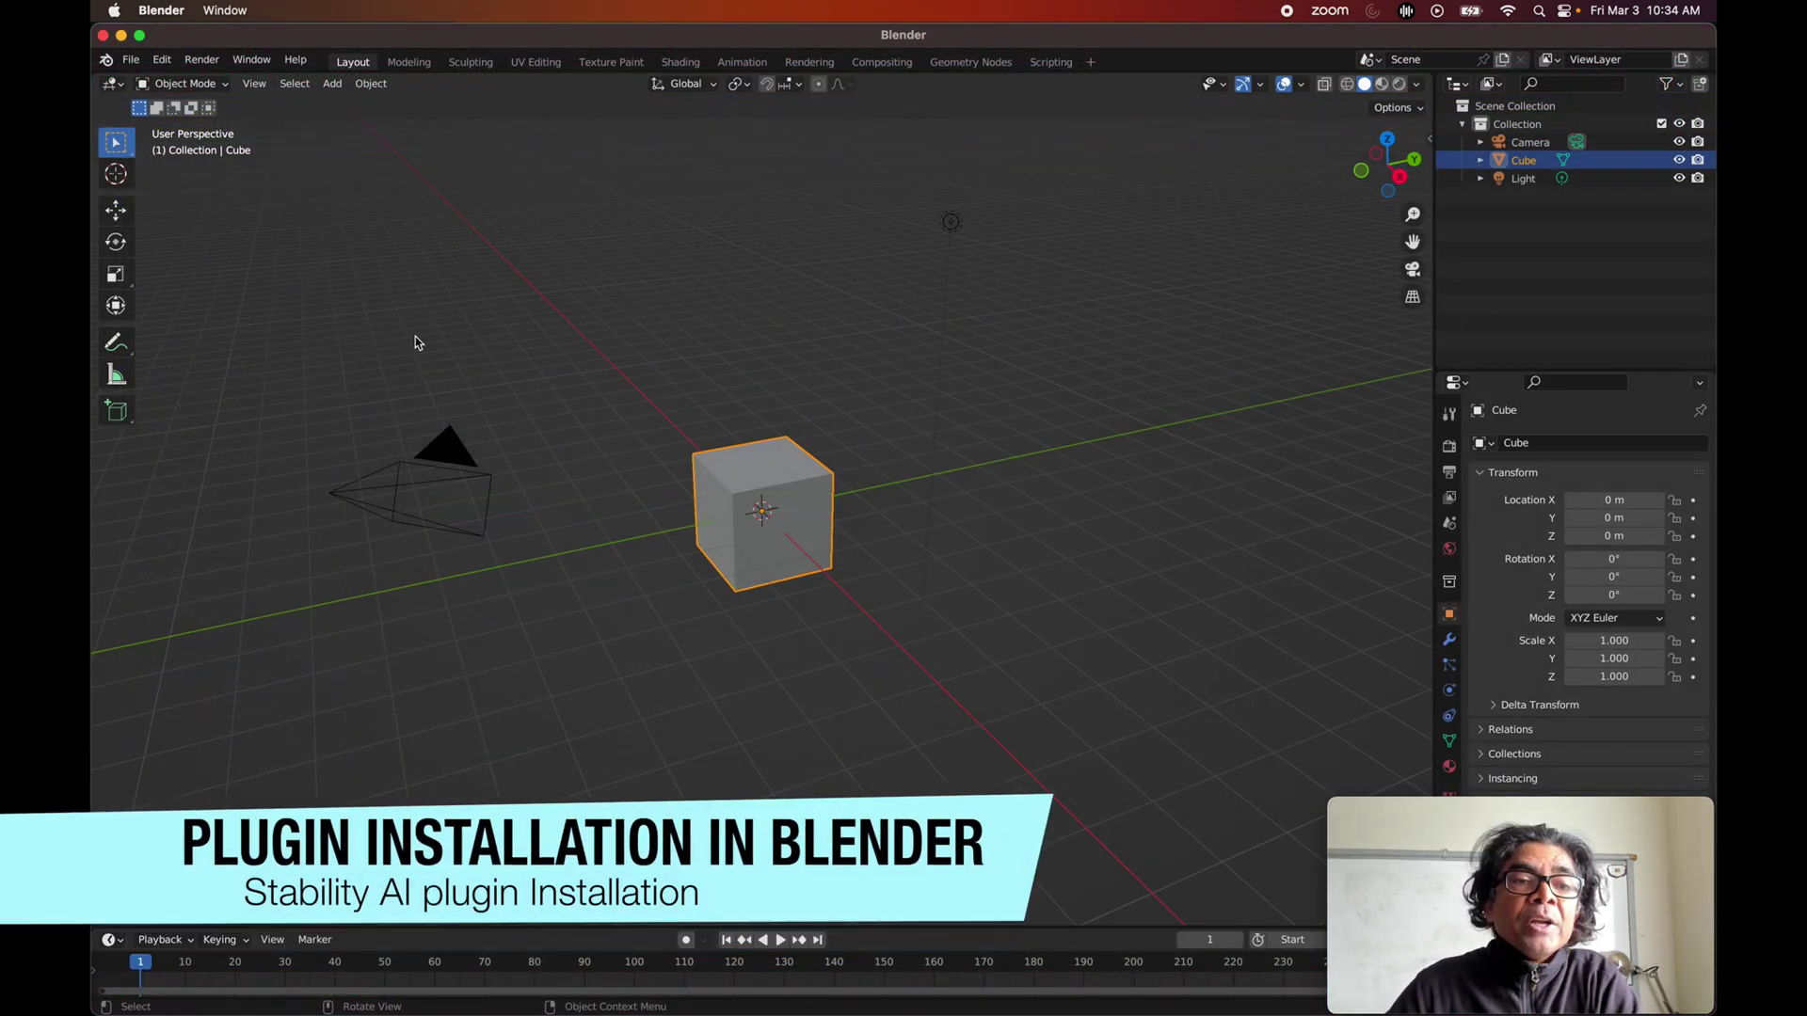
Step: Switch to Blender and open the add-ons section of its preferences
{"action": "left_click", "coordinate": [162, 61]}
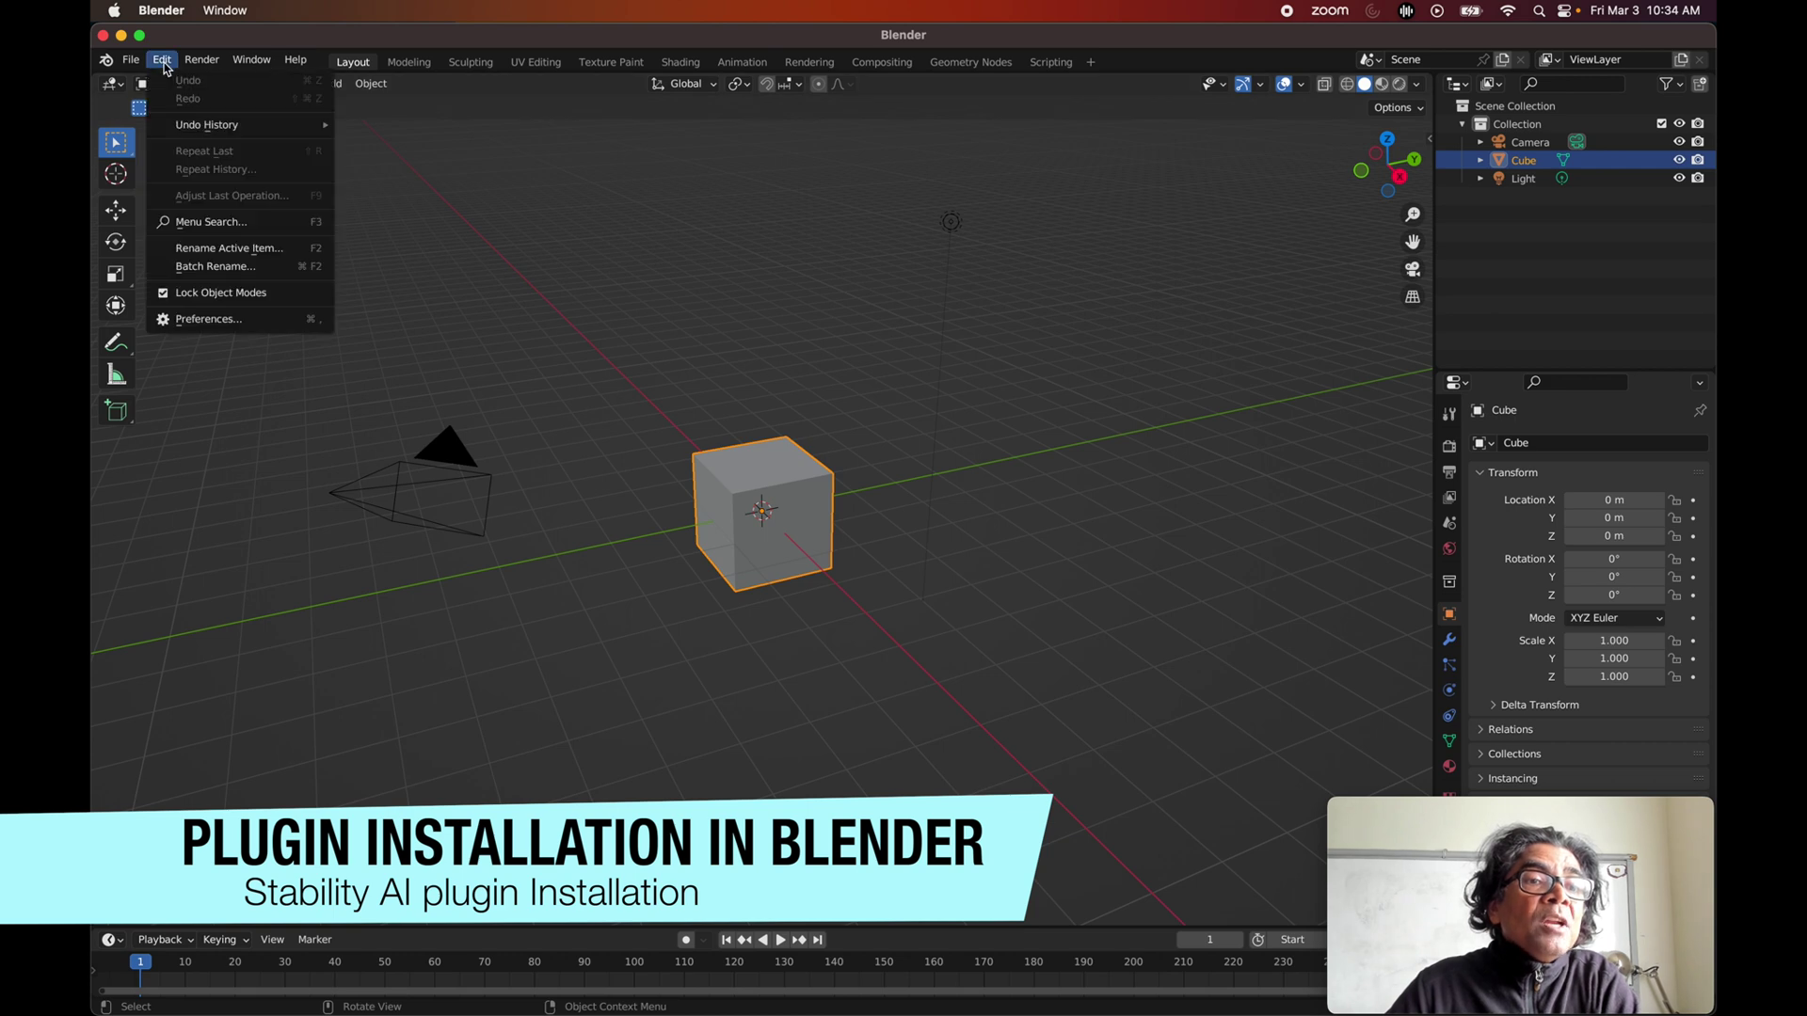
{"action": "left_click", "coordinate": [162, 60]}
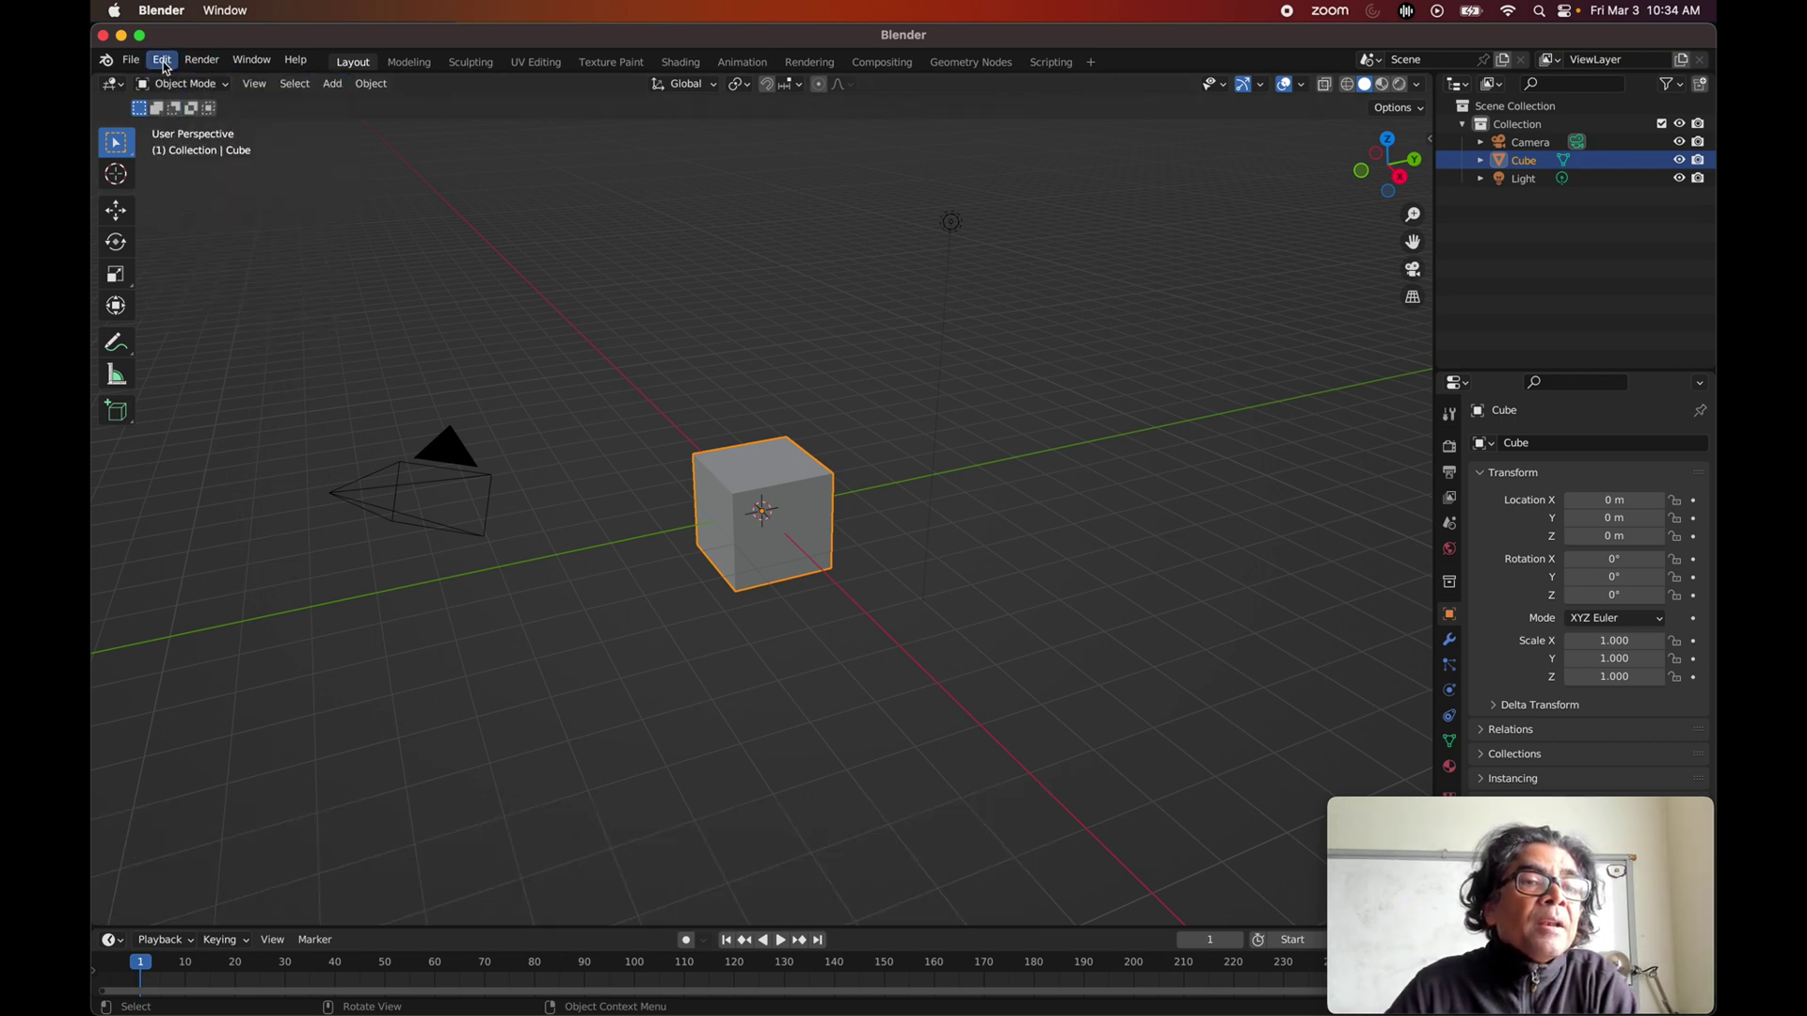
{"action": "left_click", "coordinate": [163, 62]}
{"action": "left_click", "coordinate": [188, 319]}
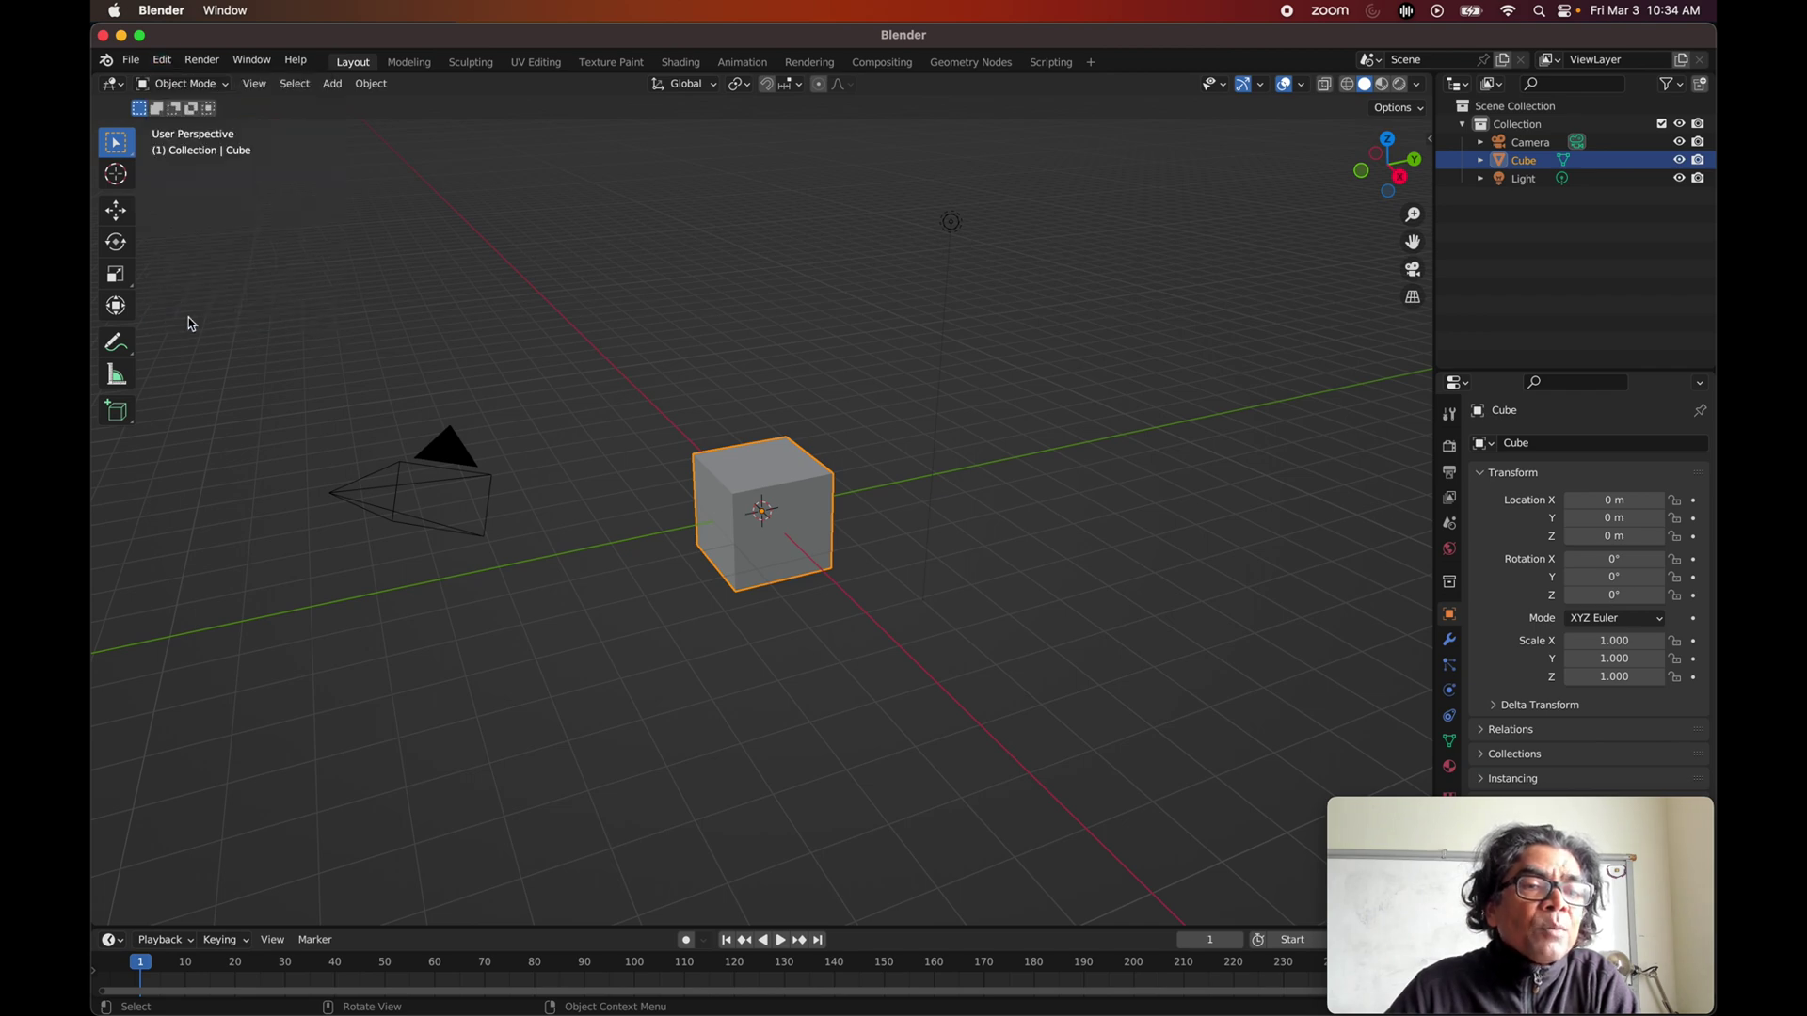
{"action": "left_click", "coordinate": [188, 358]}
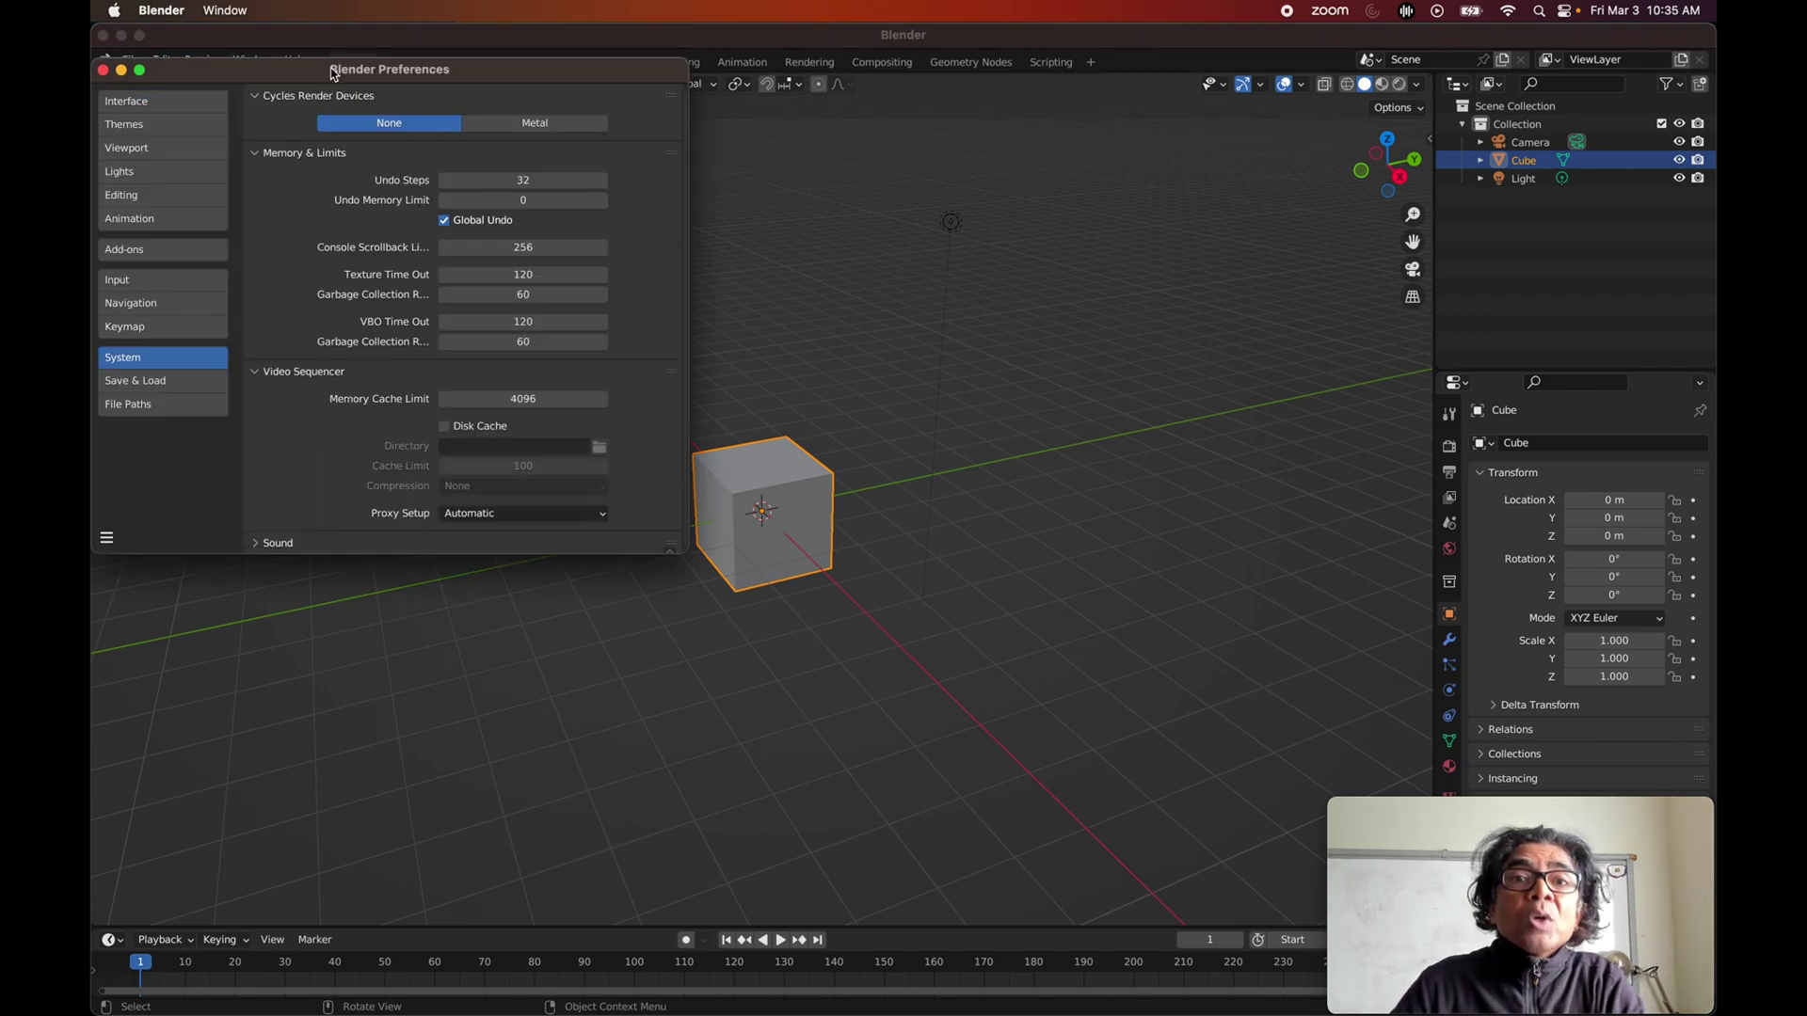
{"action": "left_click", "coordinate": [141, 224]}
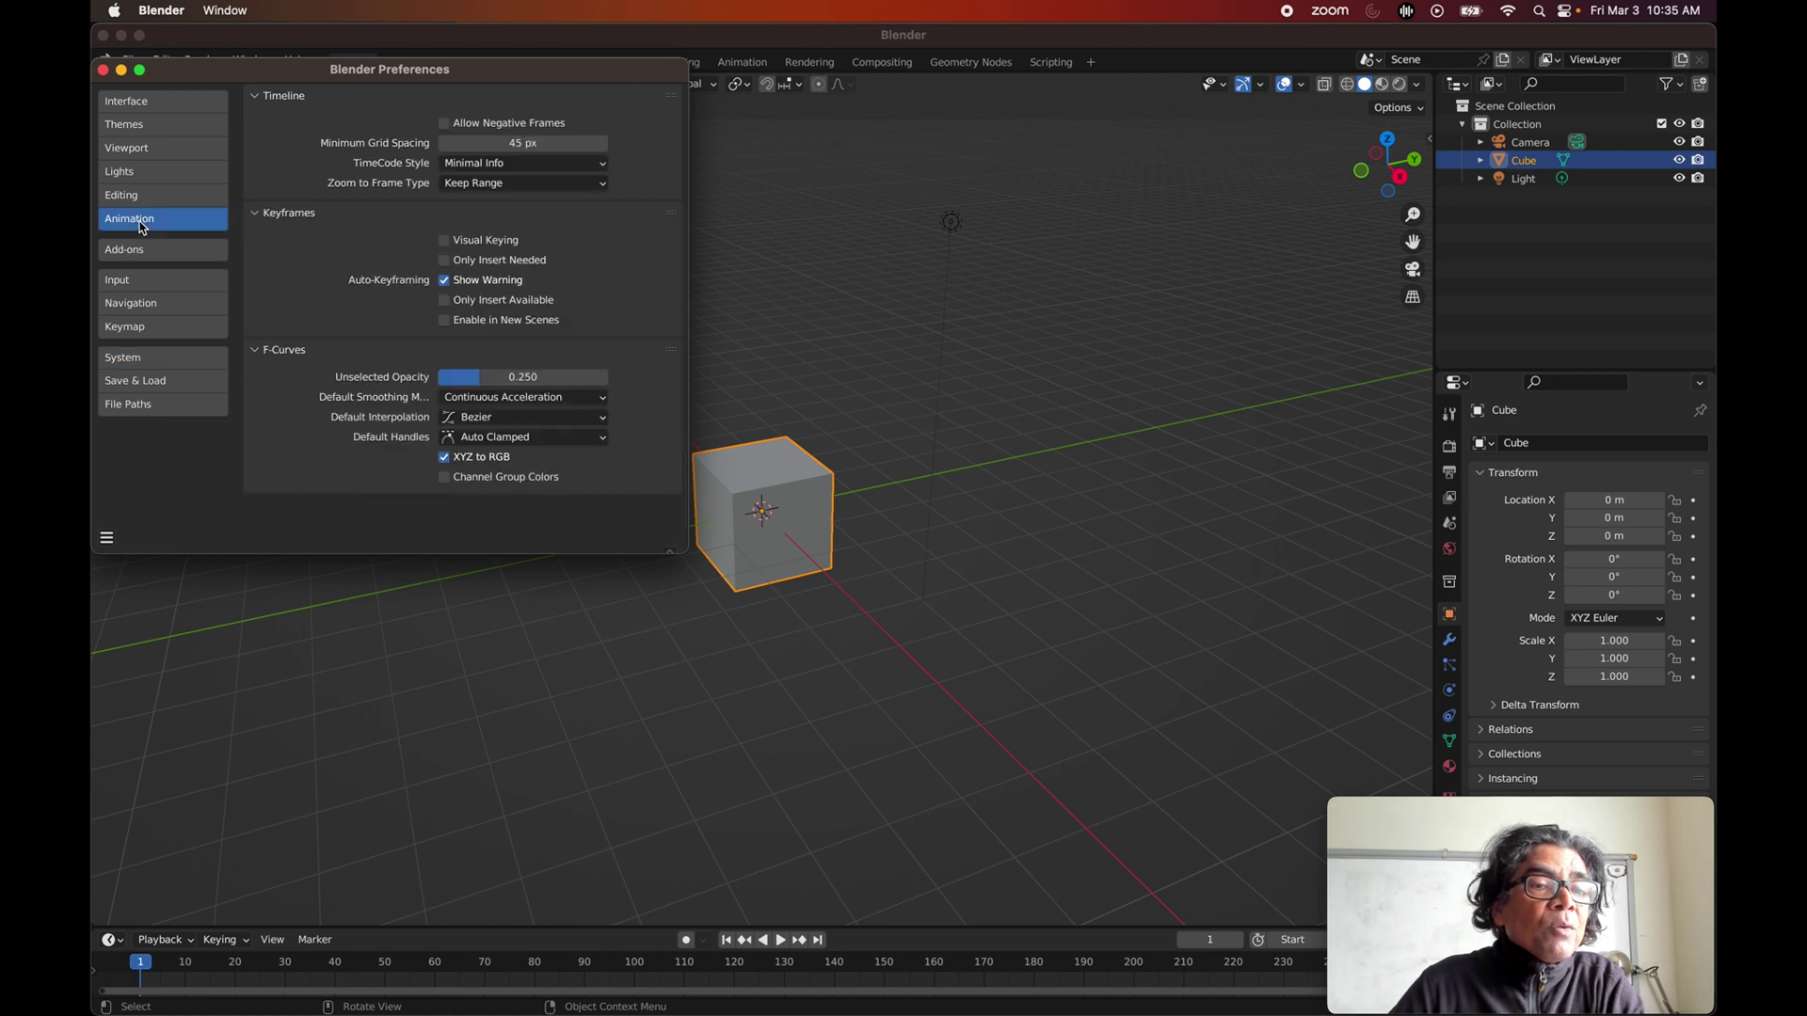
{"action": "left_click", "coordinate": [154, 252]}
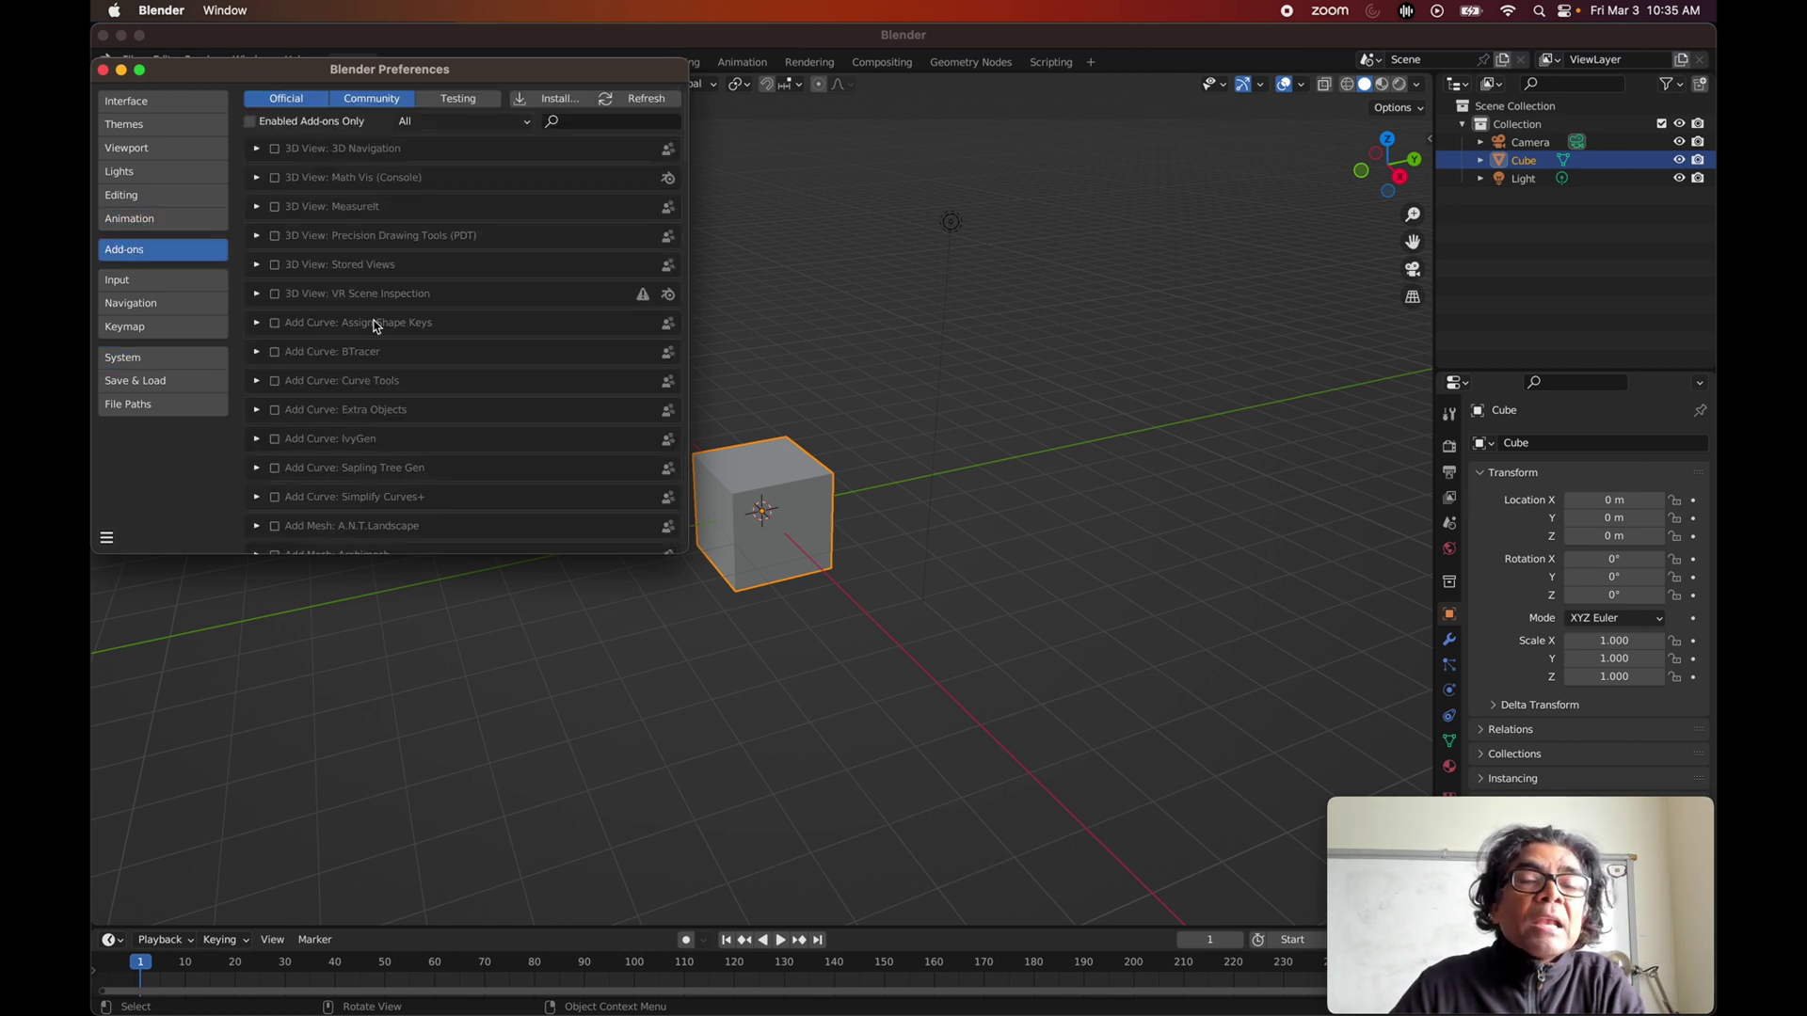
Step: Install the downloaded Stability add-on zip from the Downloads folder and enable AI: Stability for Blender
{"action": "left_click", "coordinate": [558, 102]}
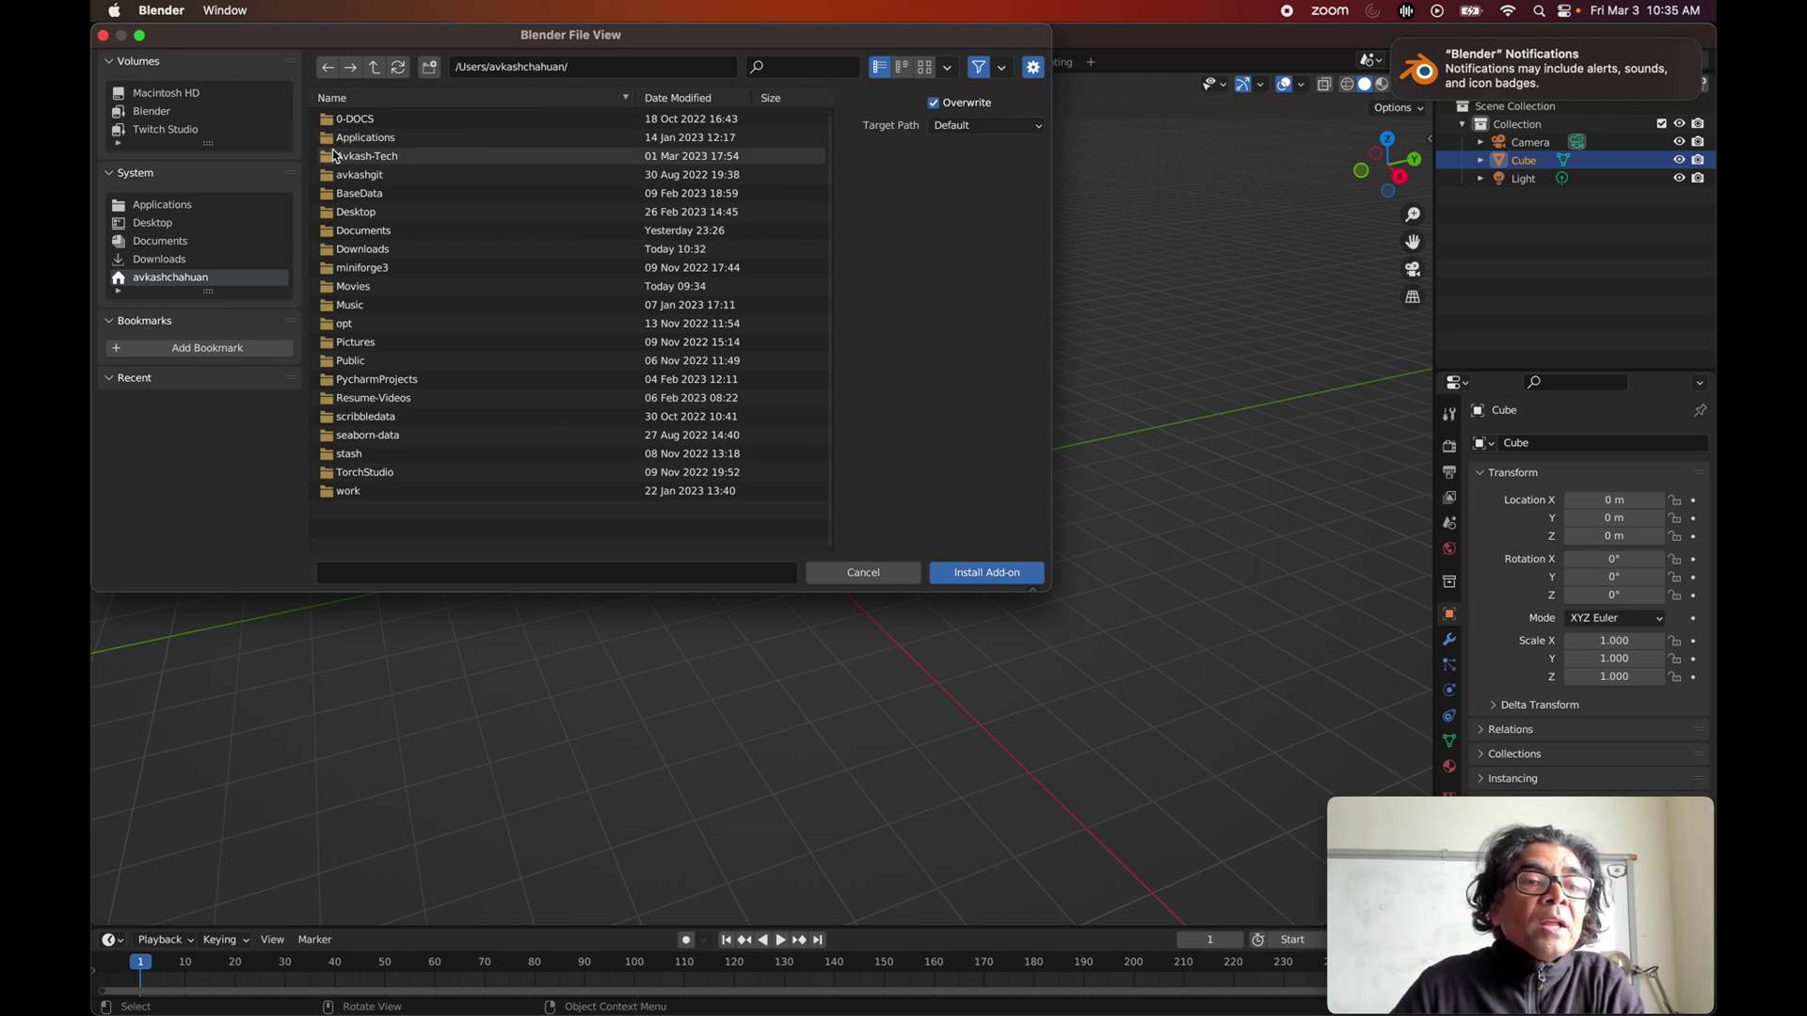
{"action": "left_click", "coordinate": [362, 248]}
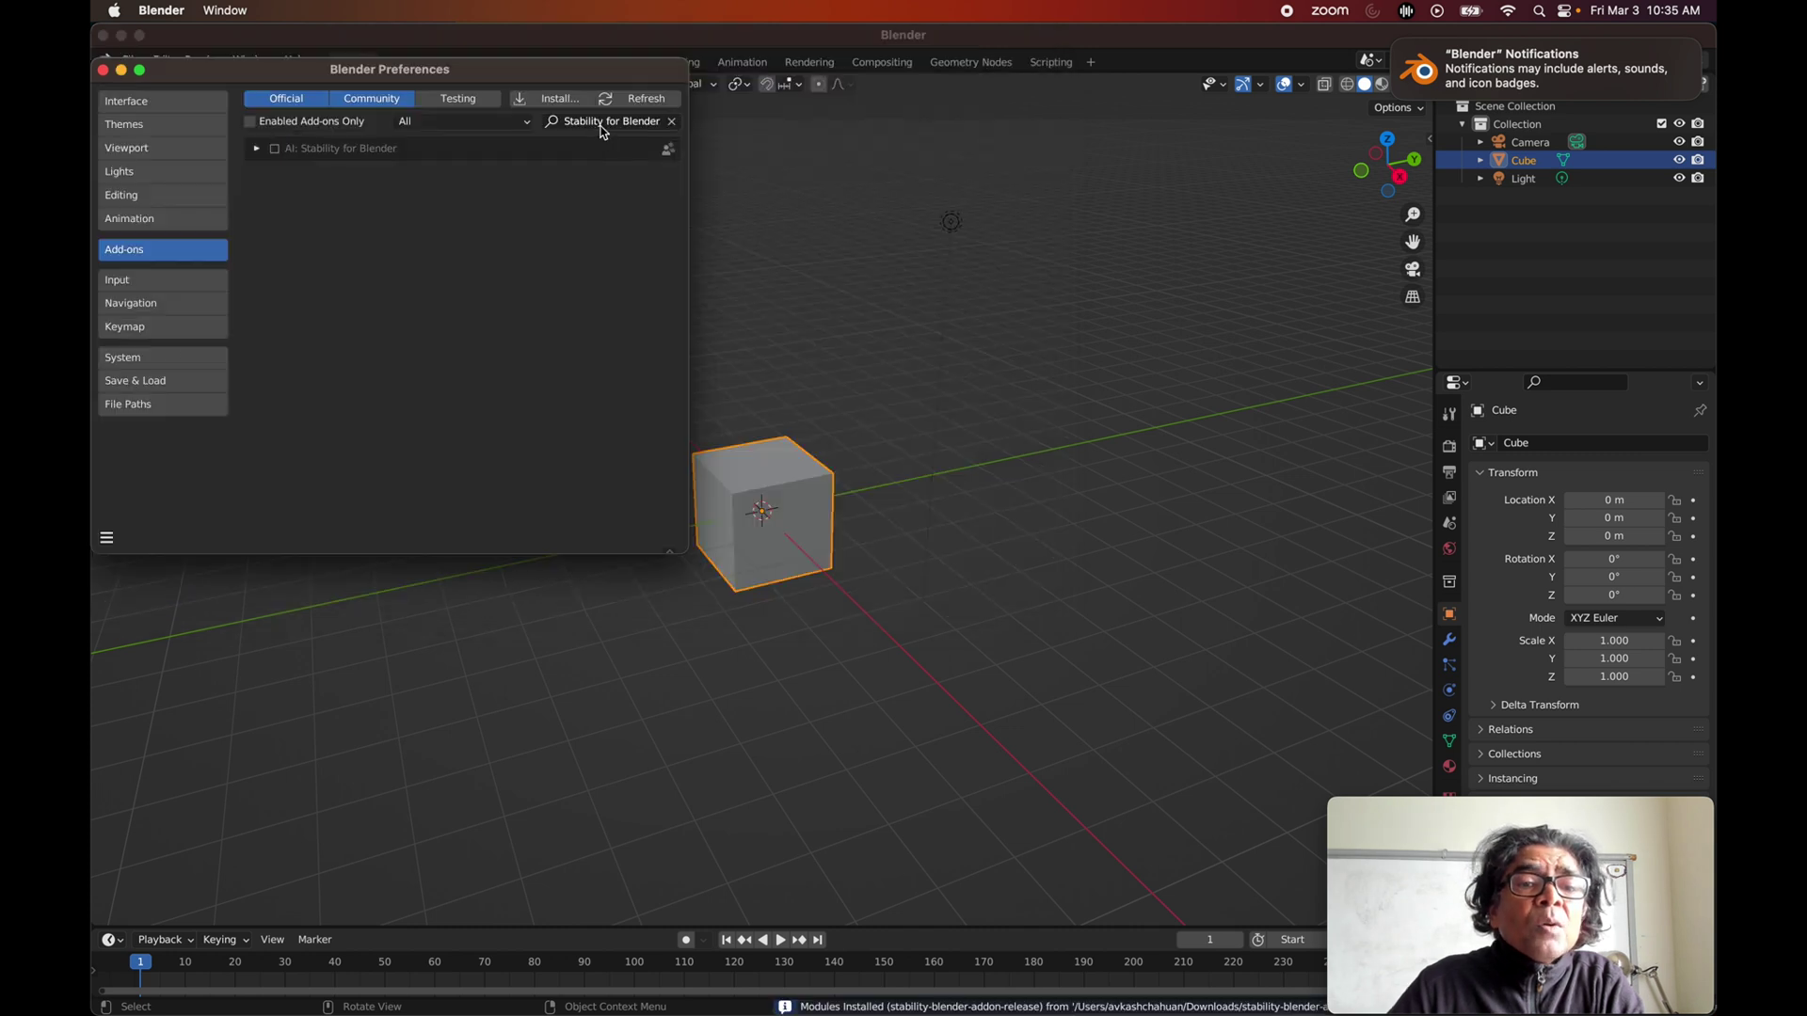
{"action": "left_click", "coordinate": [257, 149]}
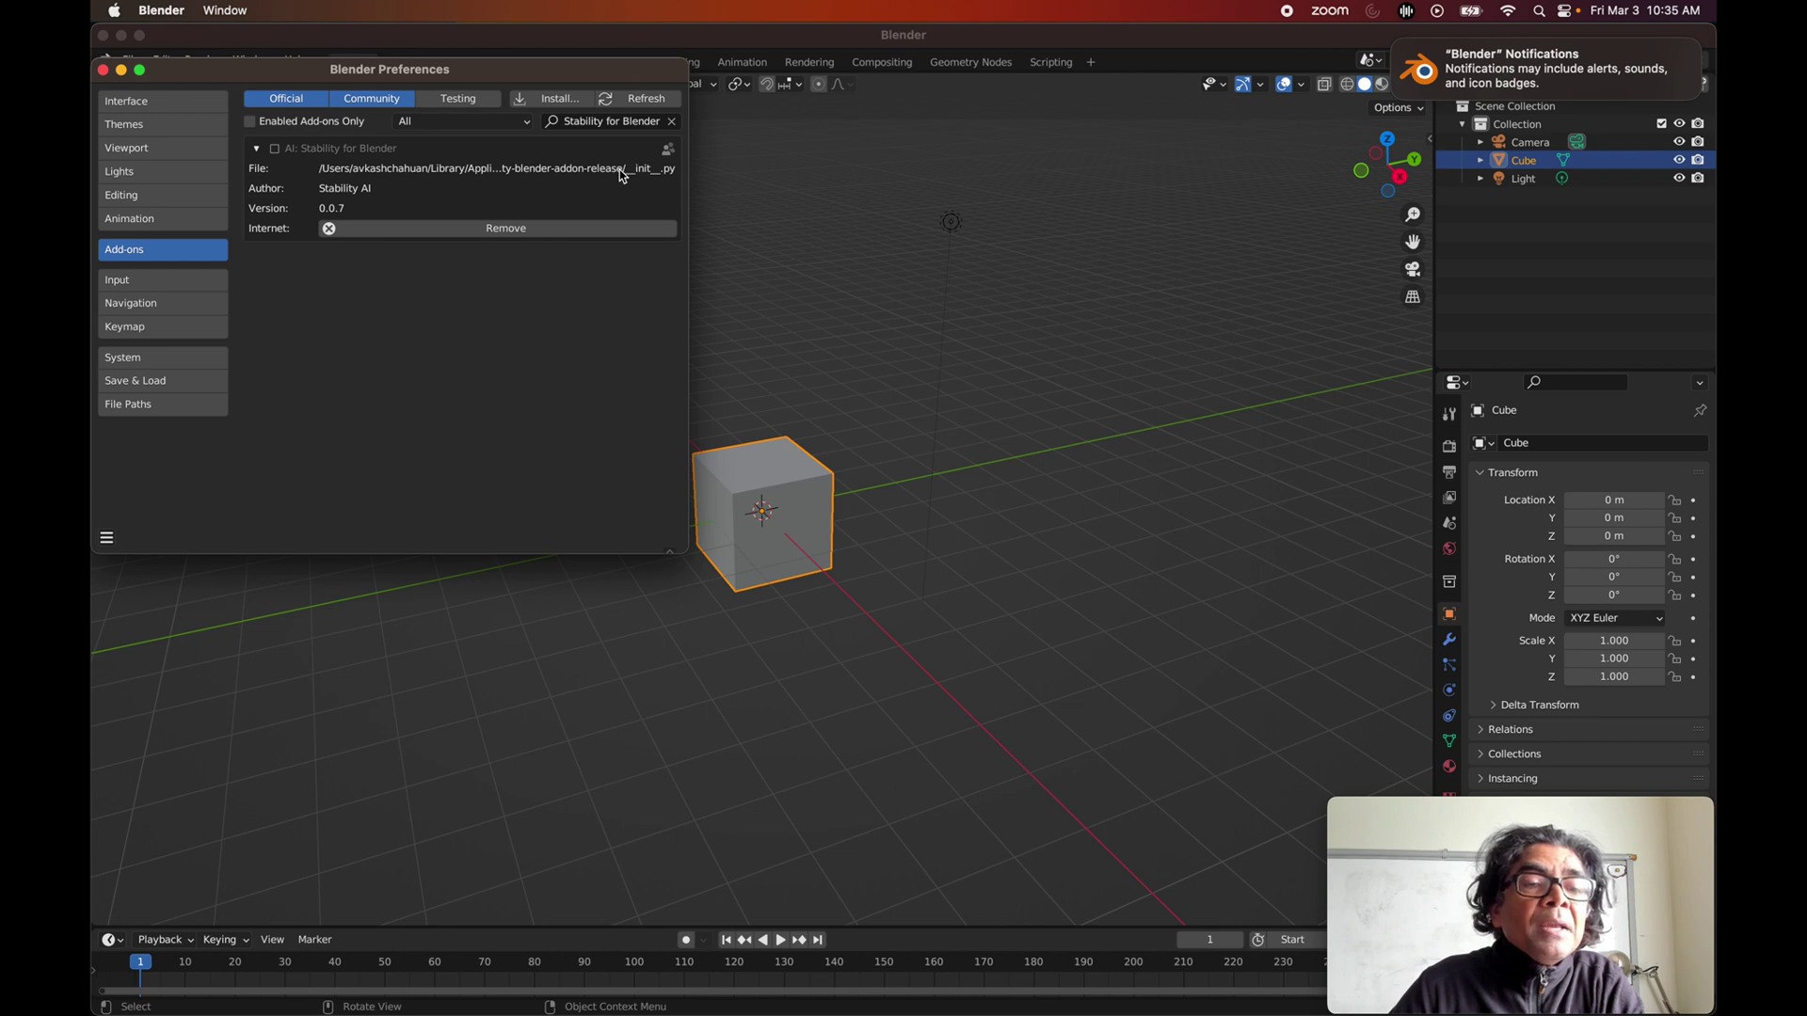
{"action": "left_click", "coordinate": [275, 149]}
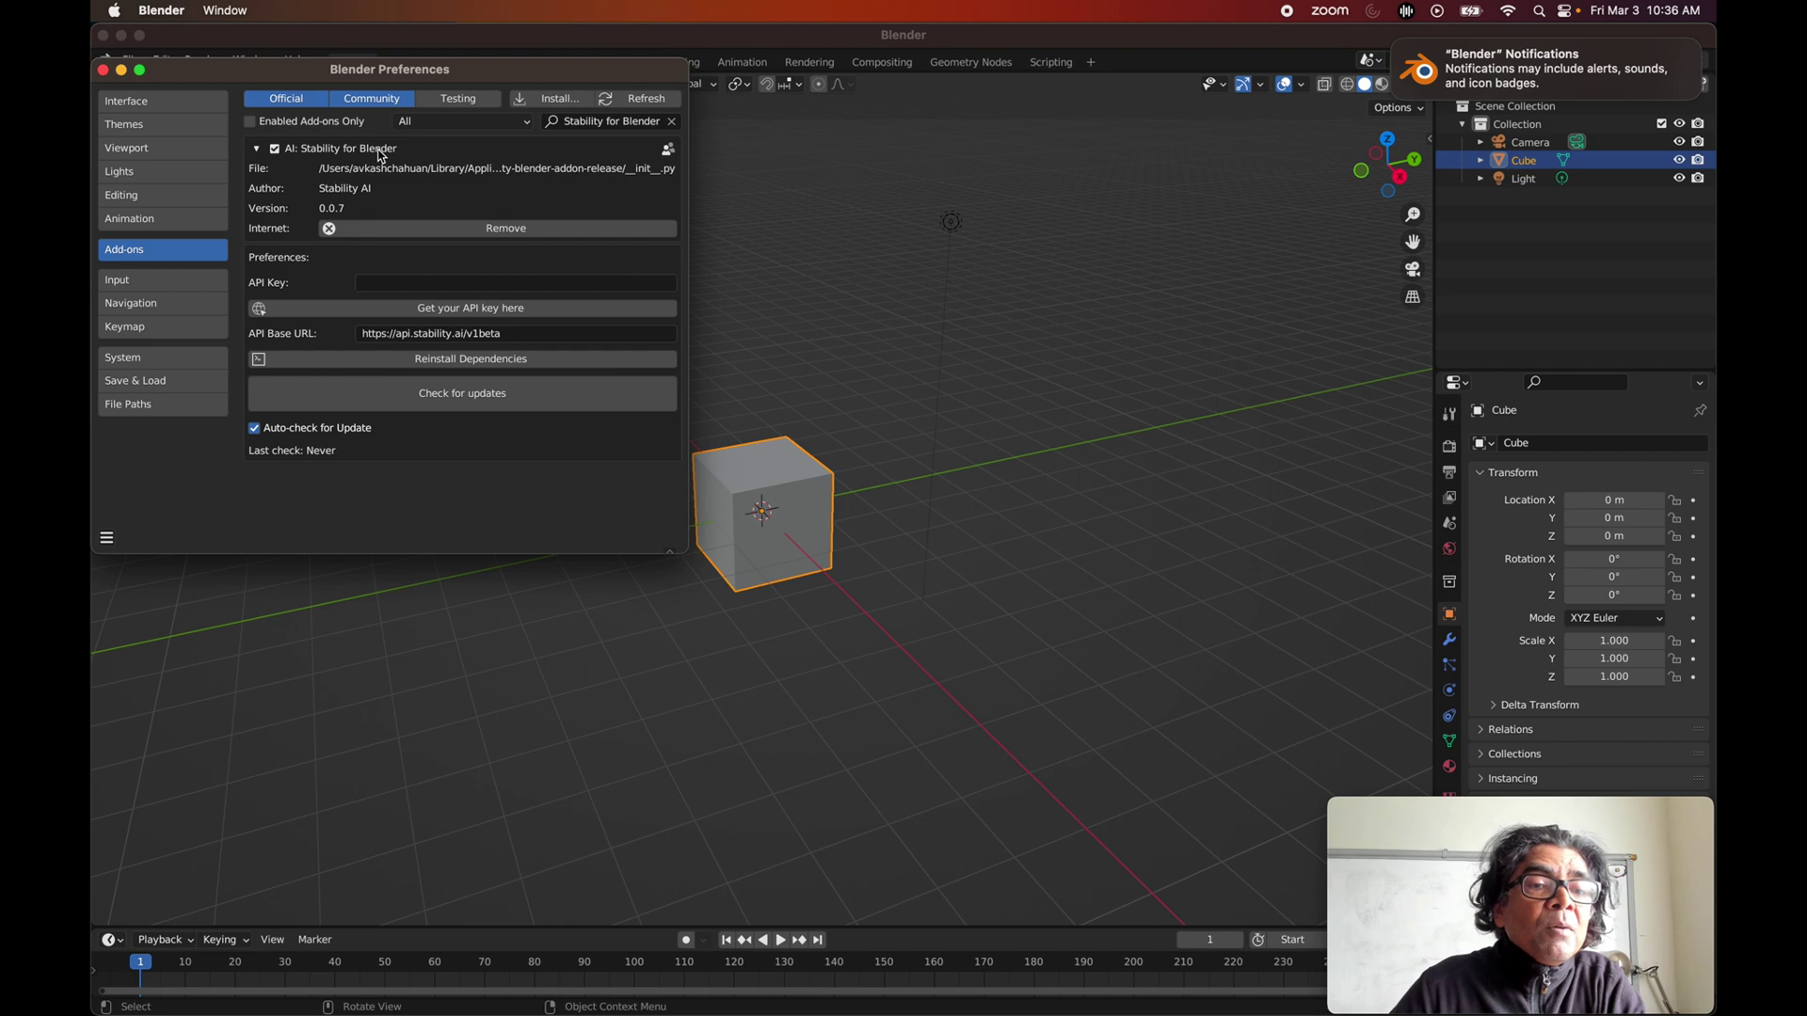
Step: Switch to DreamStudio in the browser and copy the API key from the account's API key page
{"action": "left_click", "coordinate": [372, 291]}
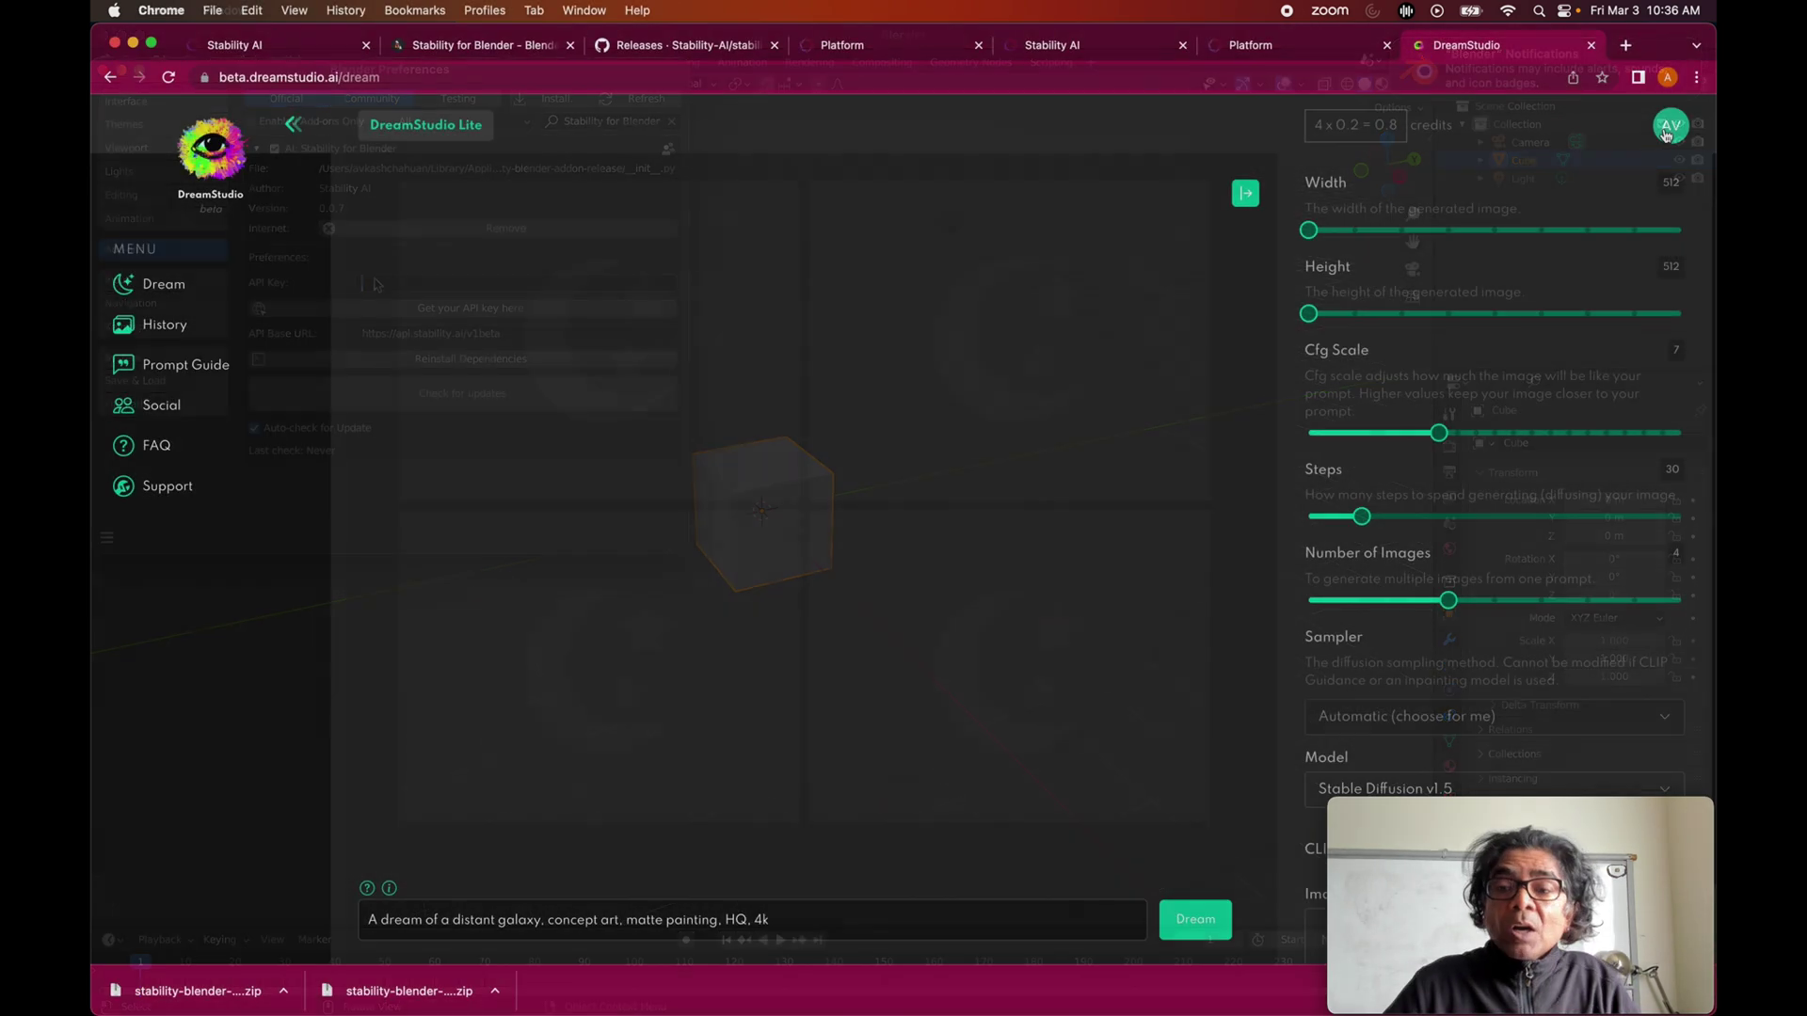
{"action": "left_click", "coordinate": [1671, 130]}
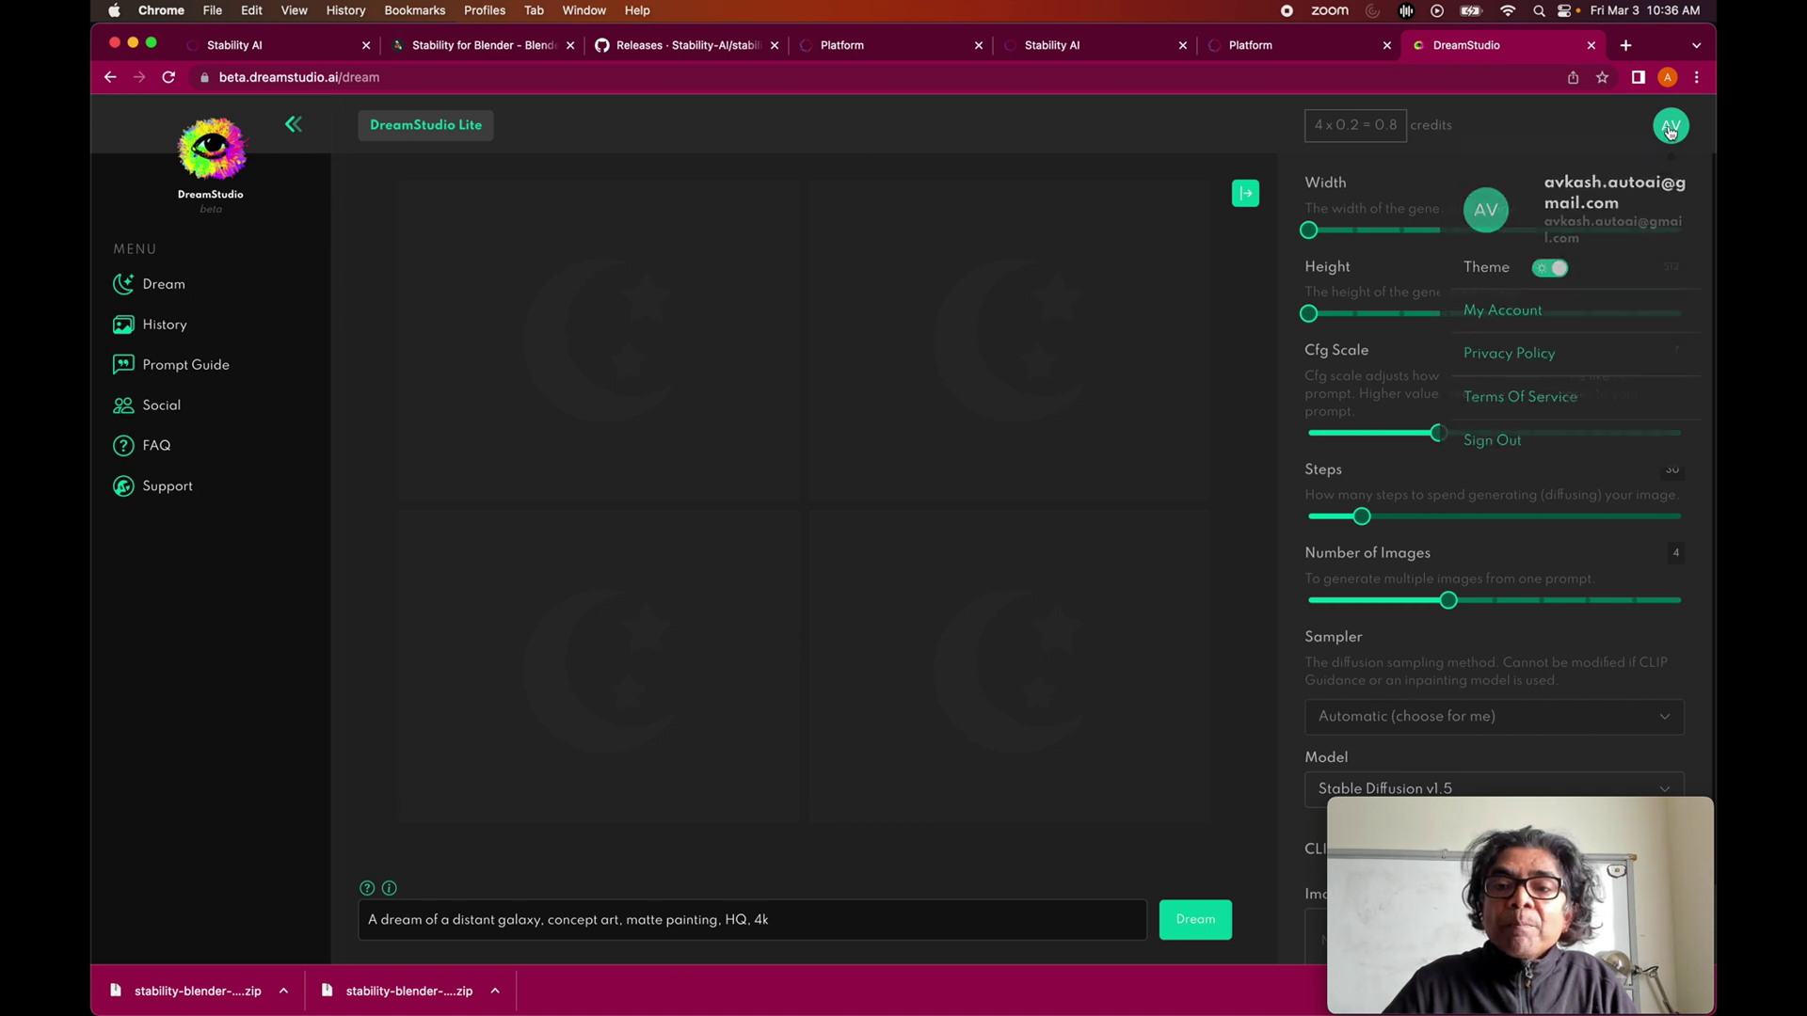
{"action": "left_click", "coordinate": [1514, 313]}
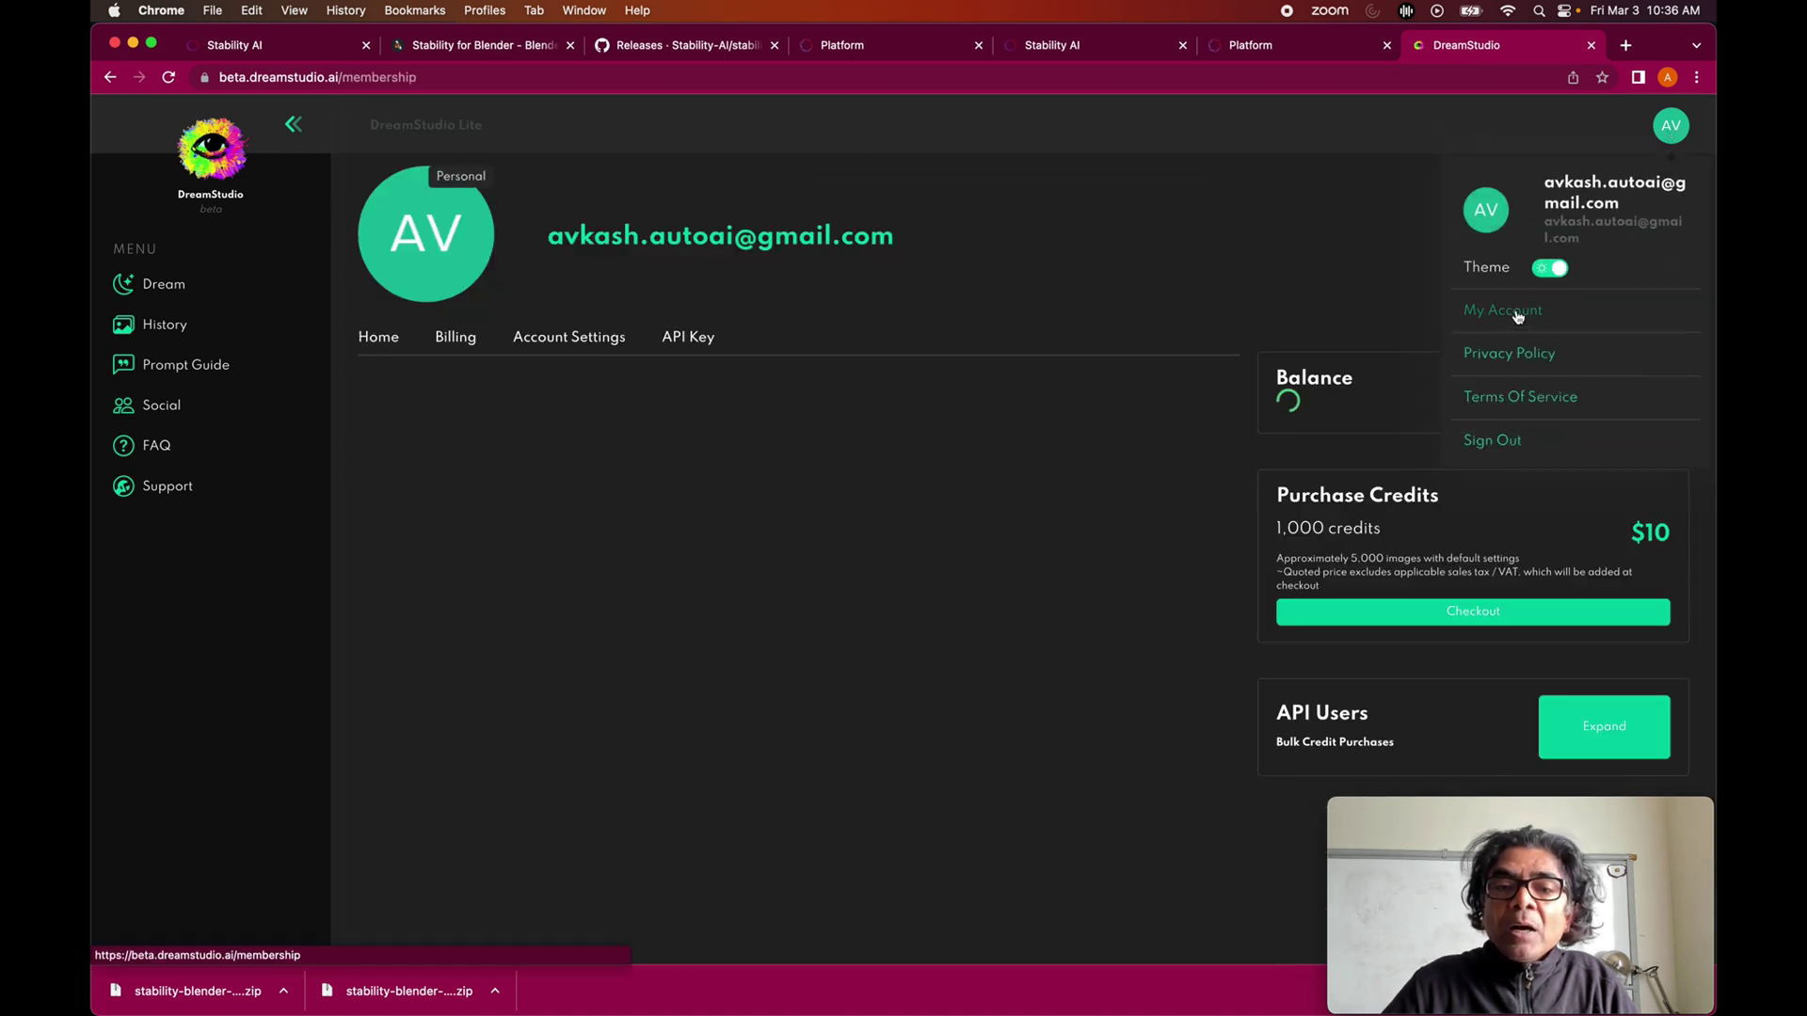
{"action": "left_click", "coordinate": [688, 337]}
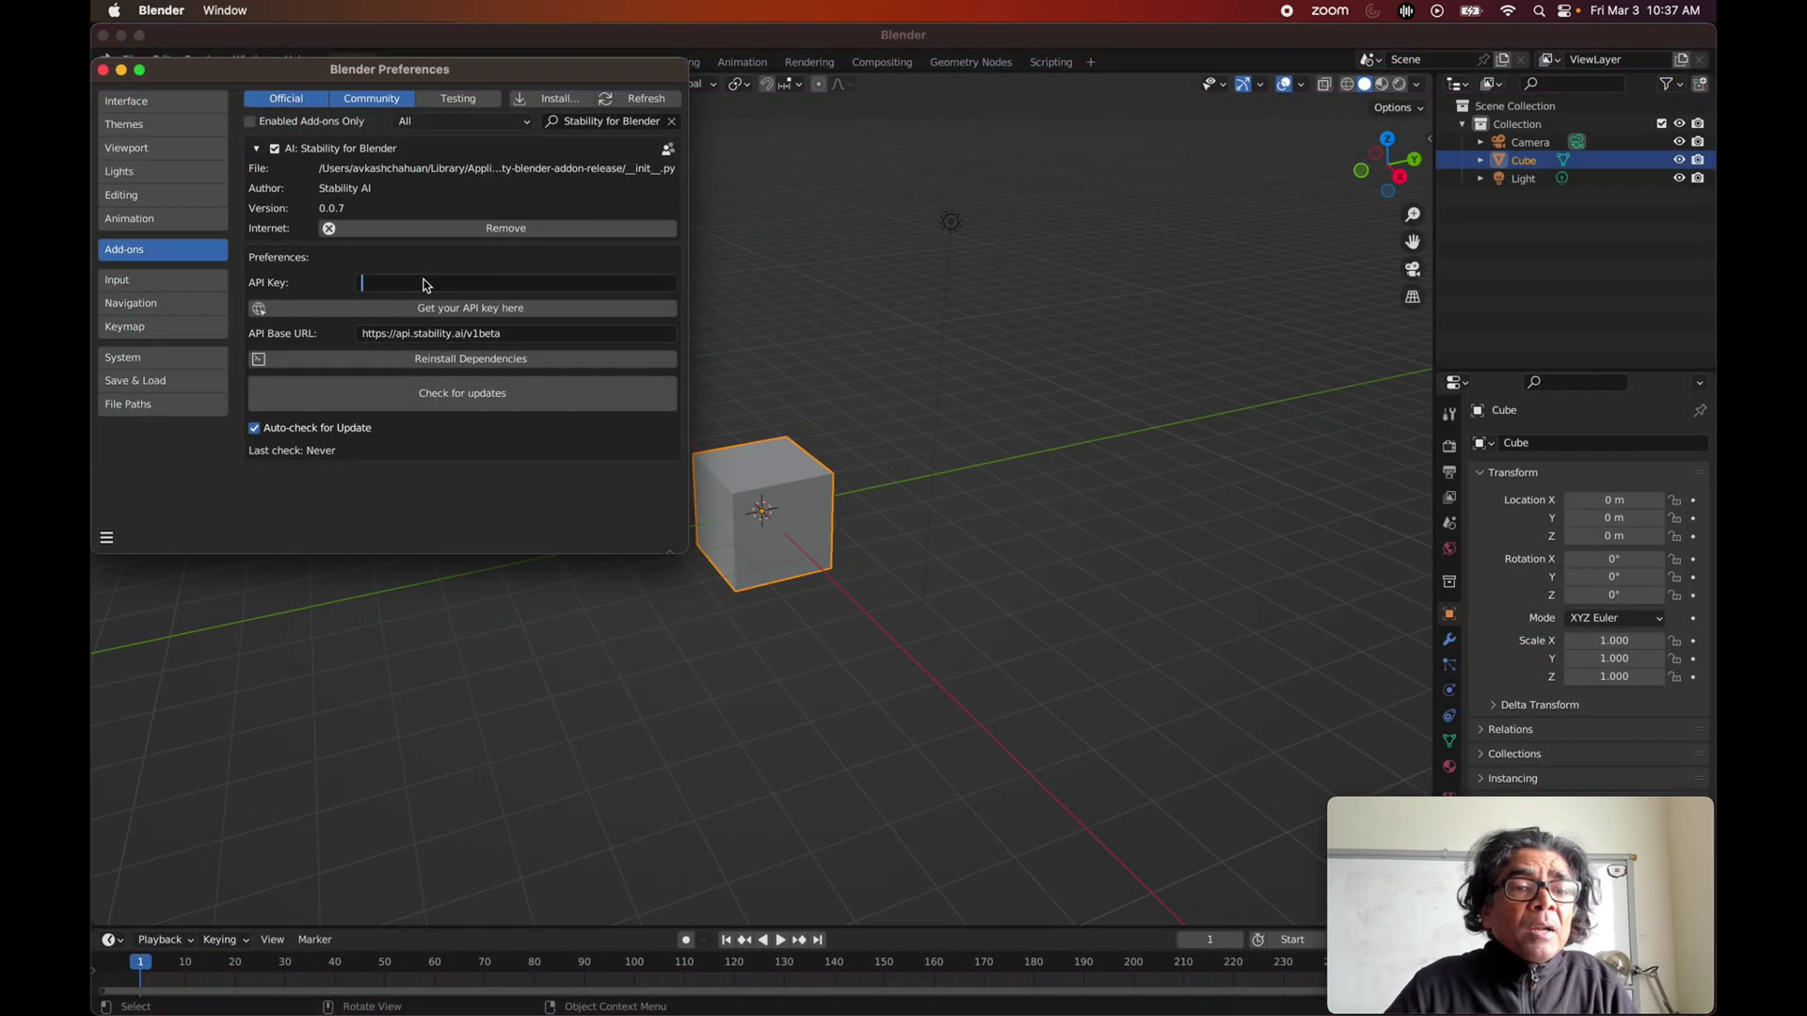
Step: Switch back to Blender and paste the API key into the Stability for Blender add-on preferences
{"action": "left_click", "coordinate": [425, 282]}
{"action": "key", "text": "super+v"}
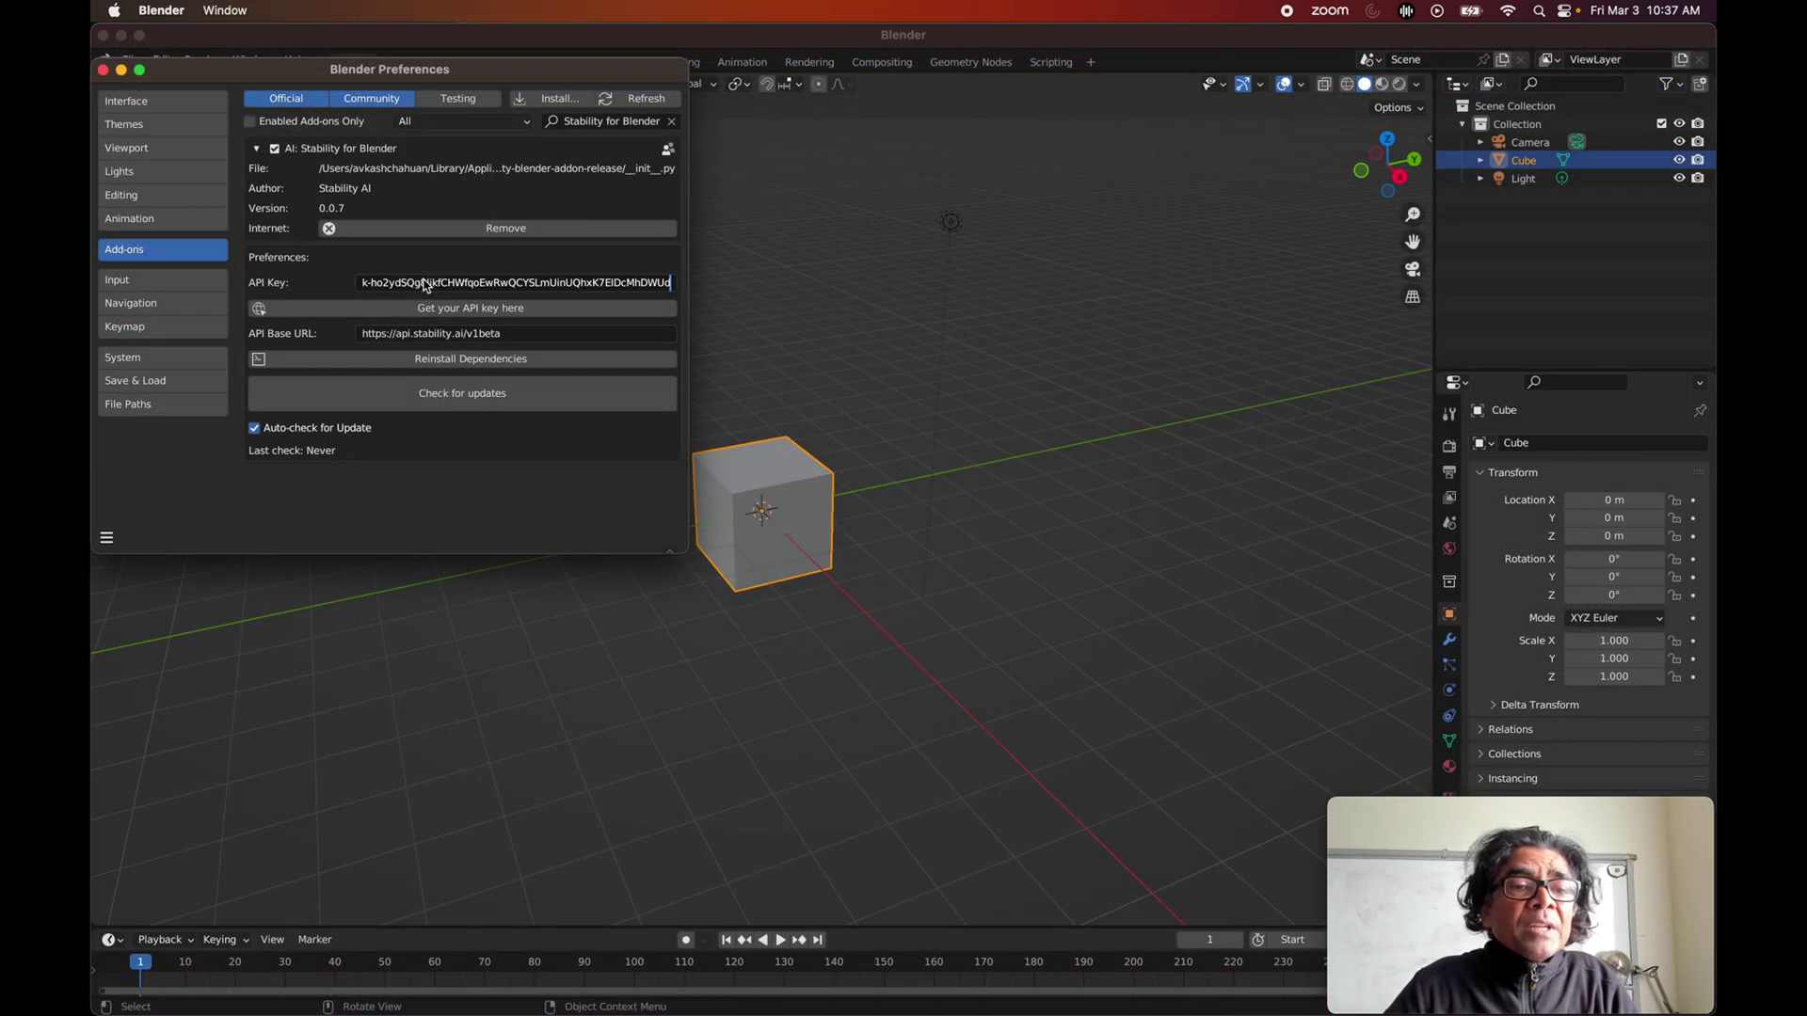
{"action": "key", "text": "Return"}
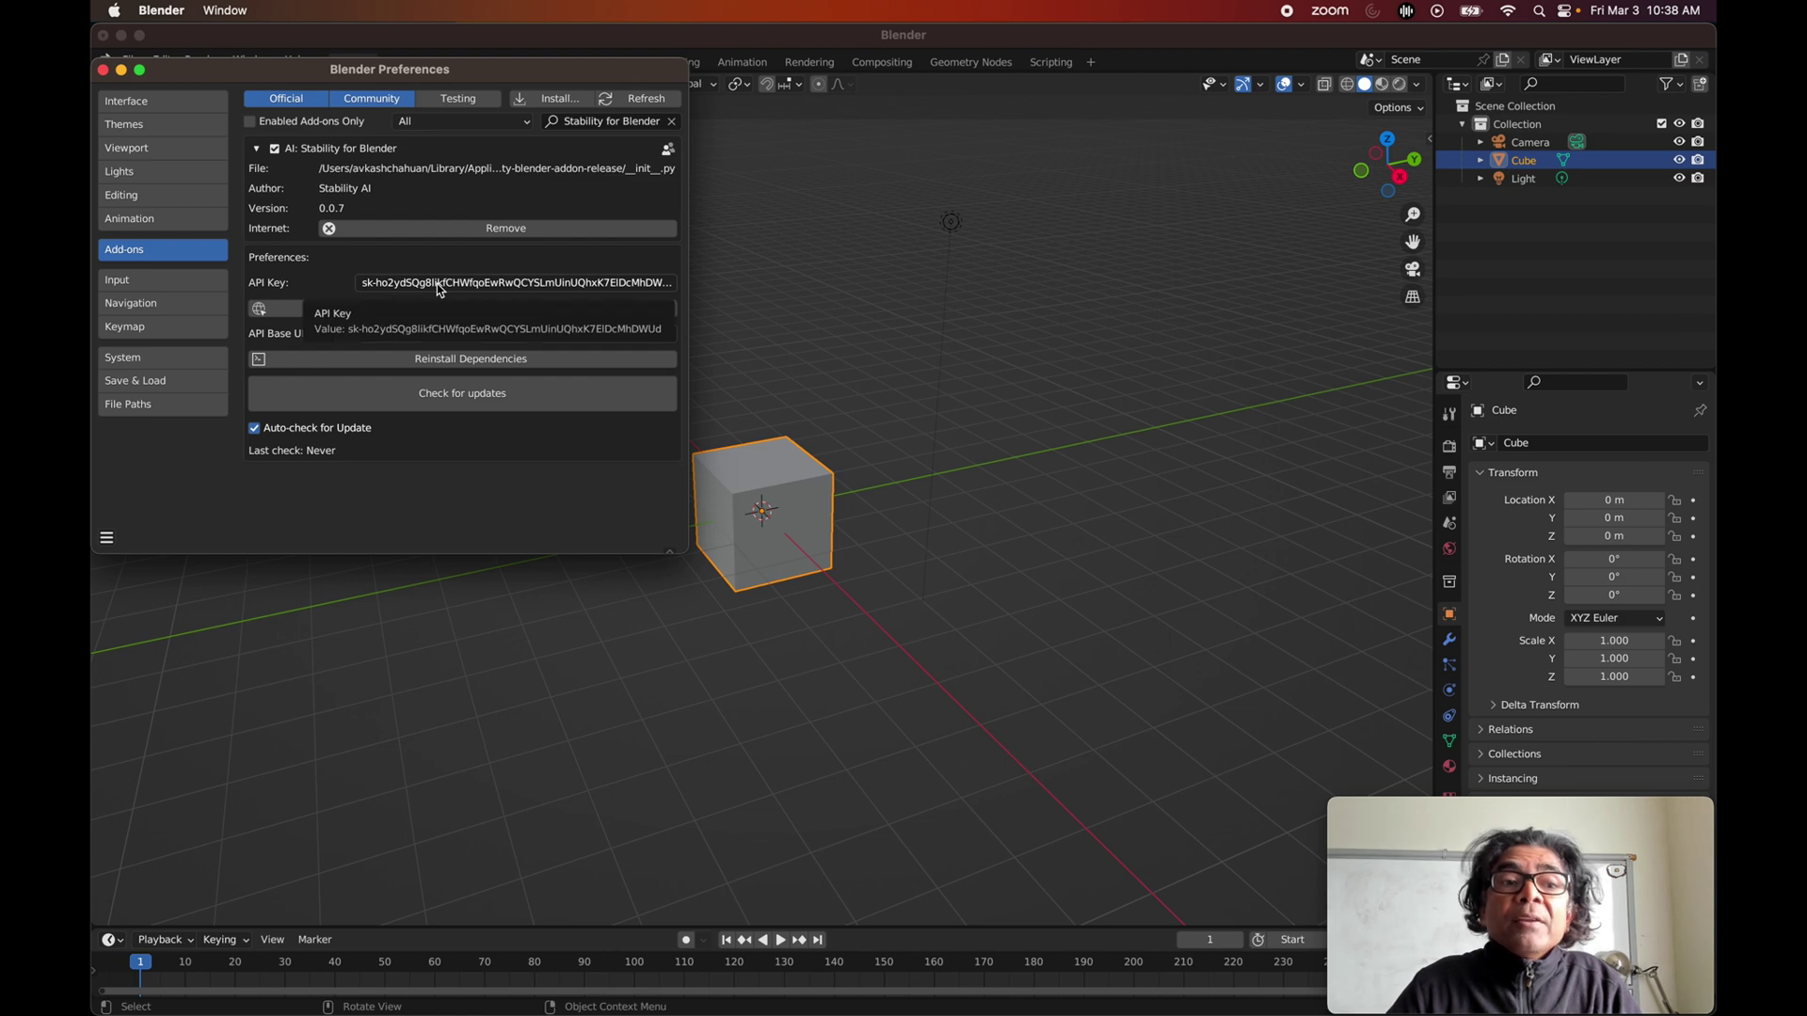
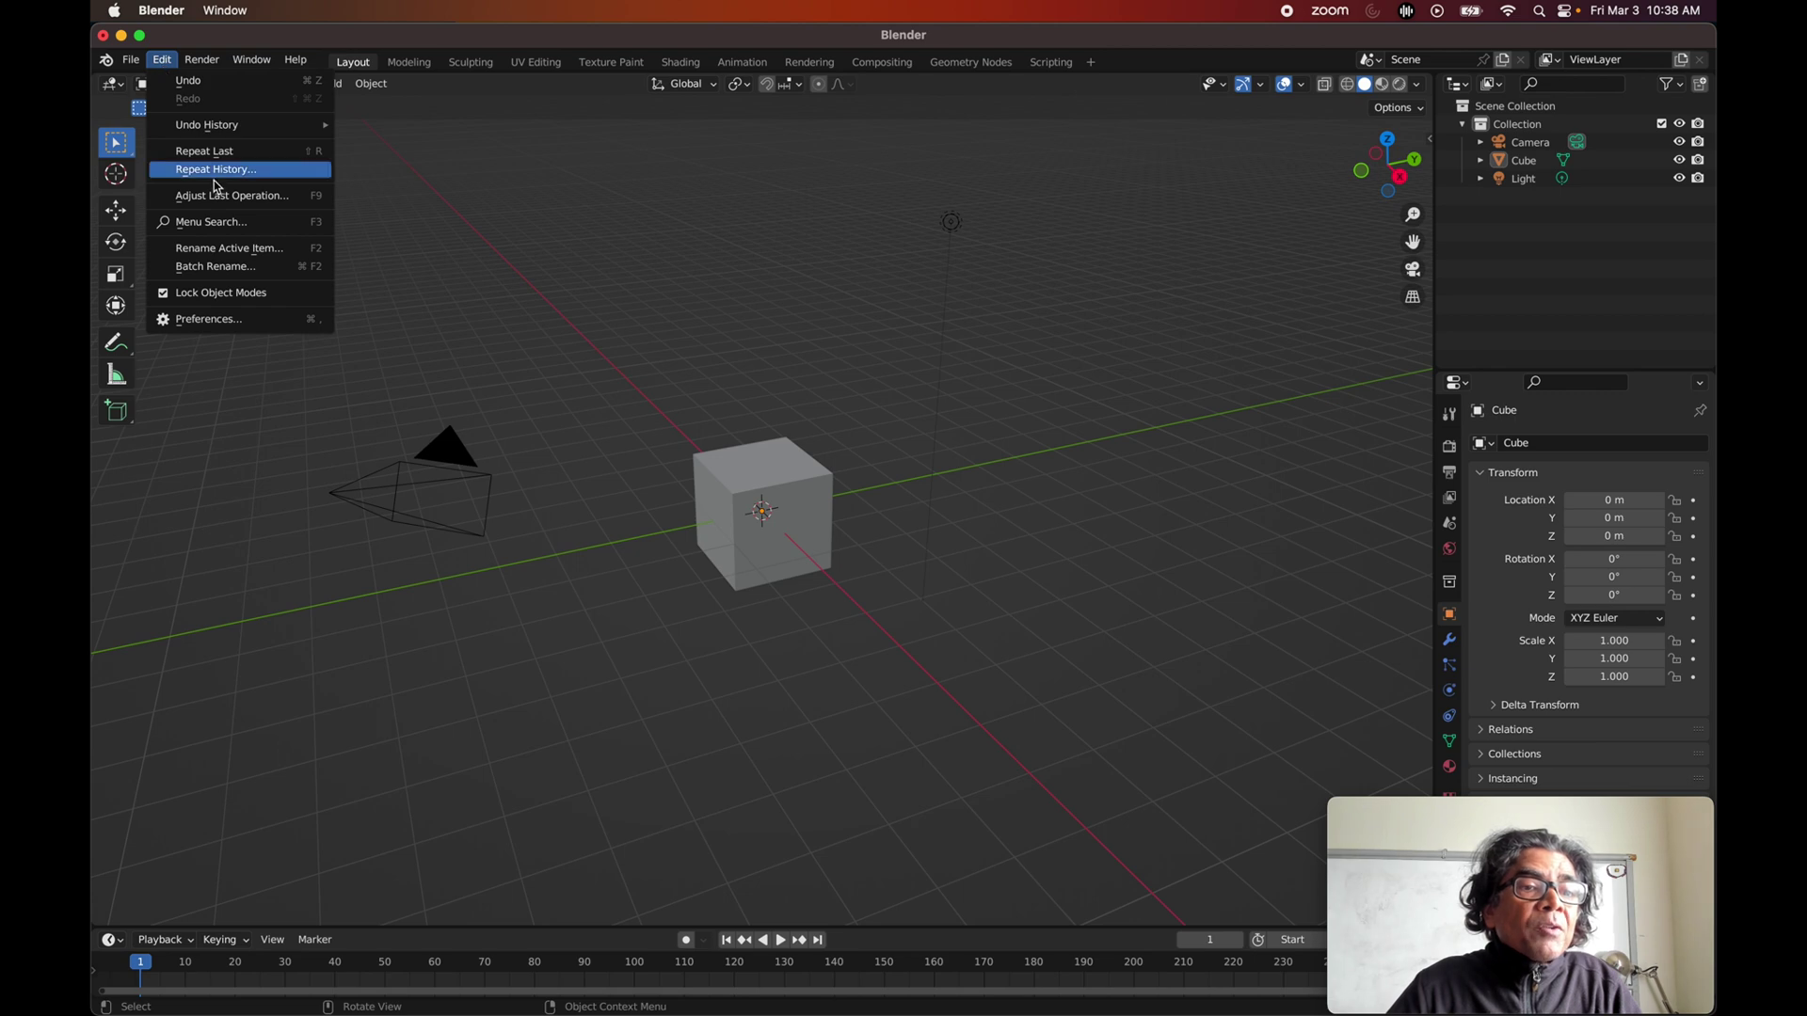
Step: Reopen the preferences, list all enabled add-ons without a search filter and expand the Stability for Blender details
{"action": "left_click", "coordinate": [218, 319]}
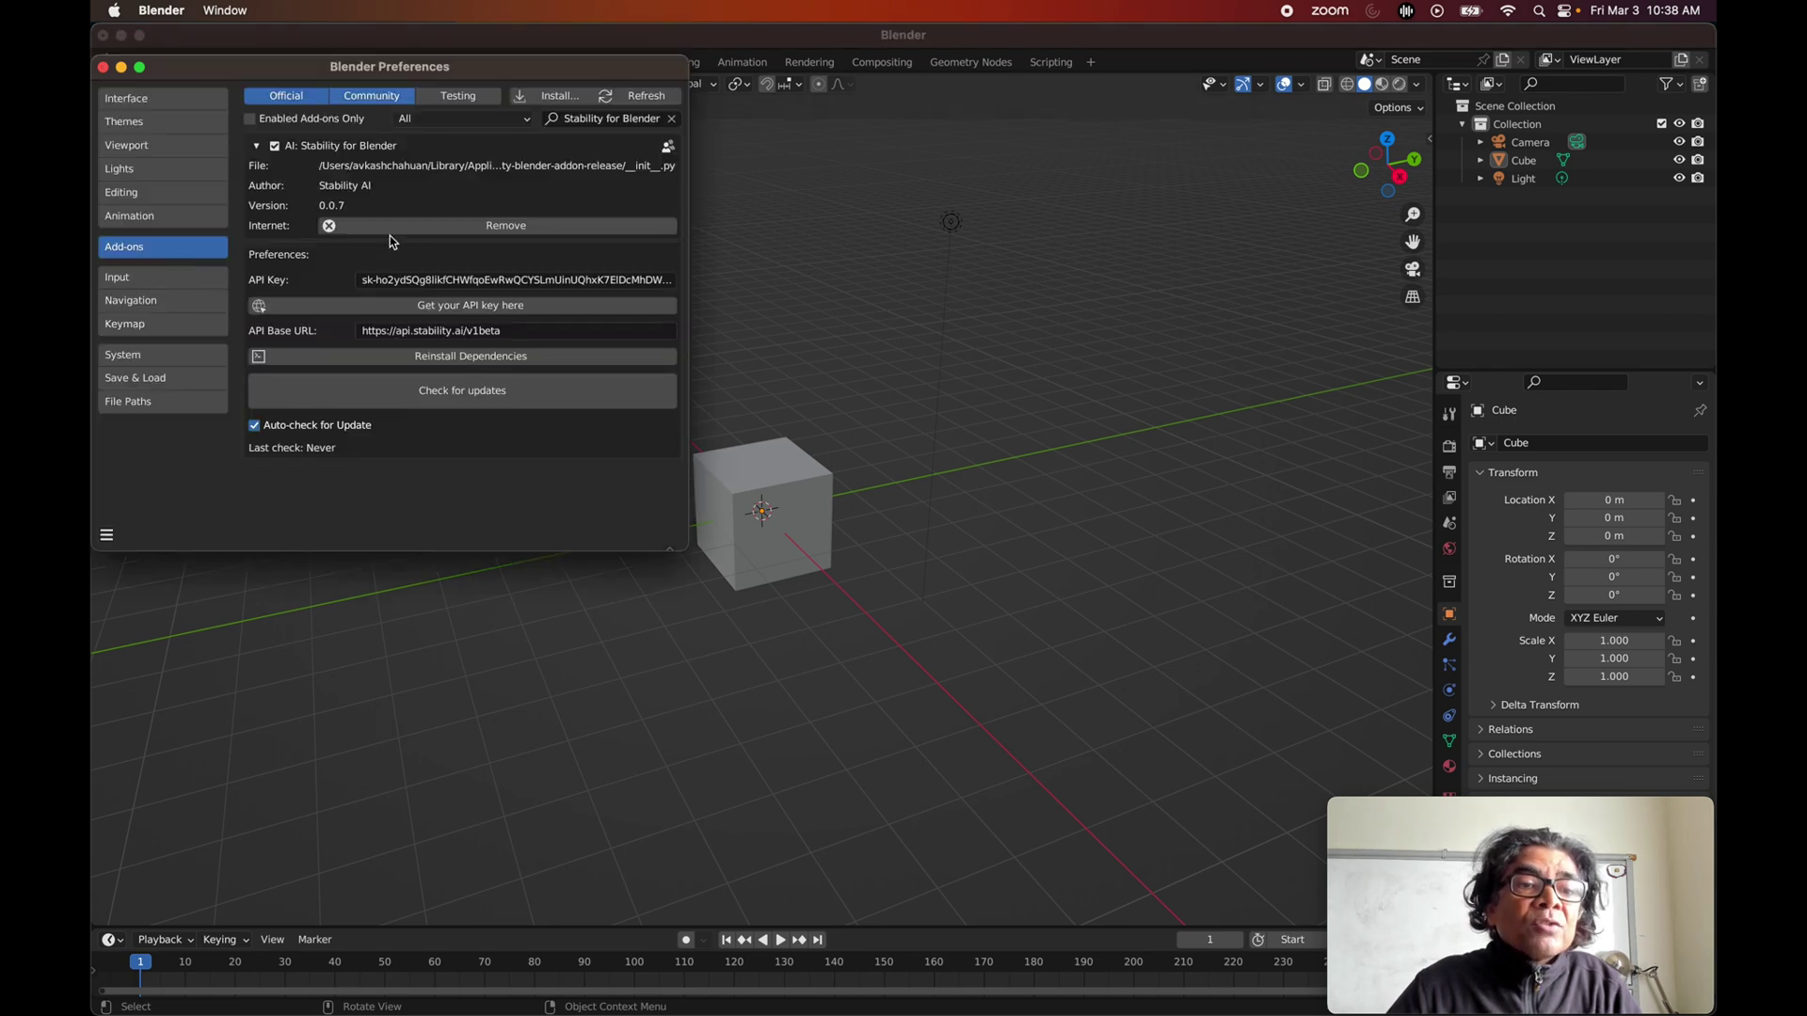
{"action": "left_click", "coordinate": [251, 120]}
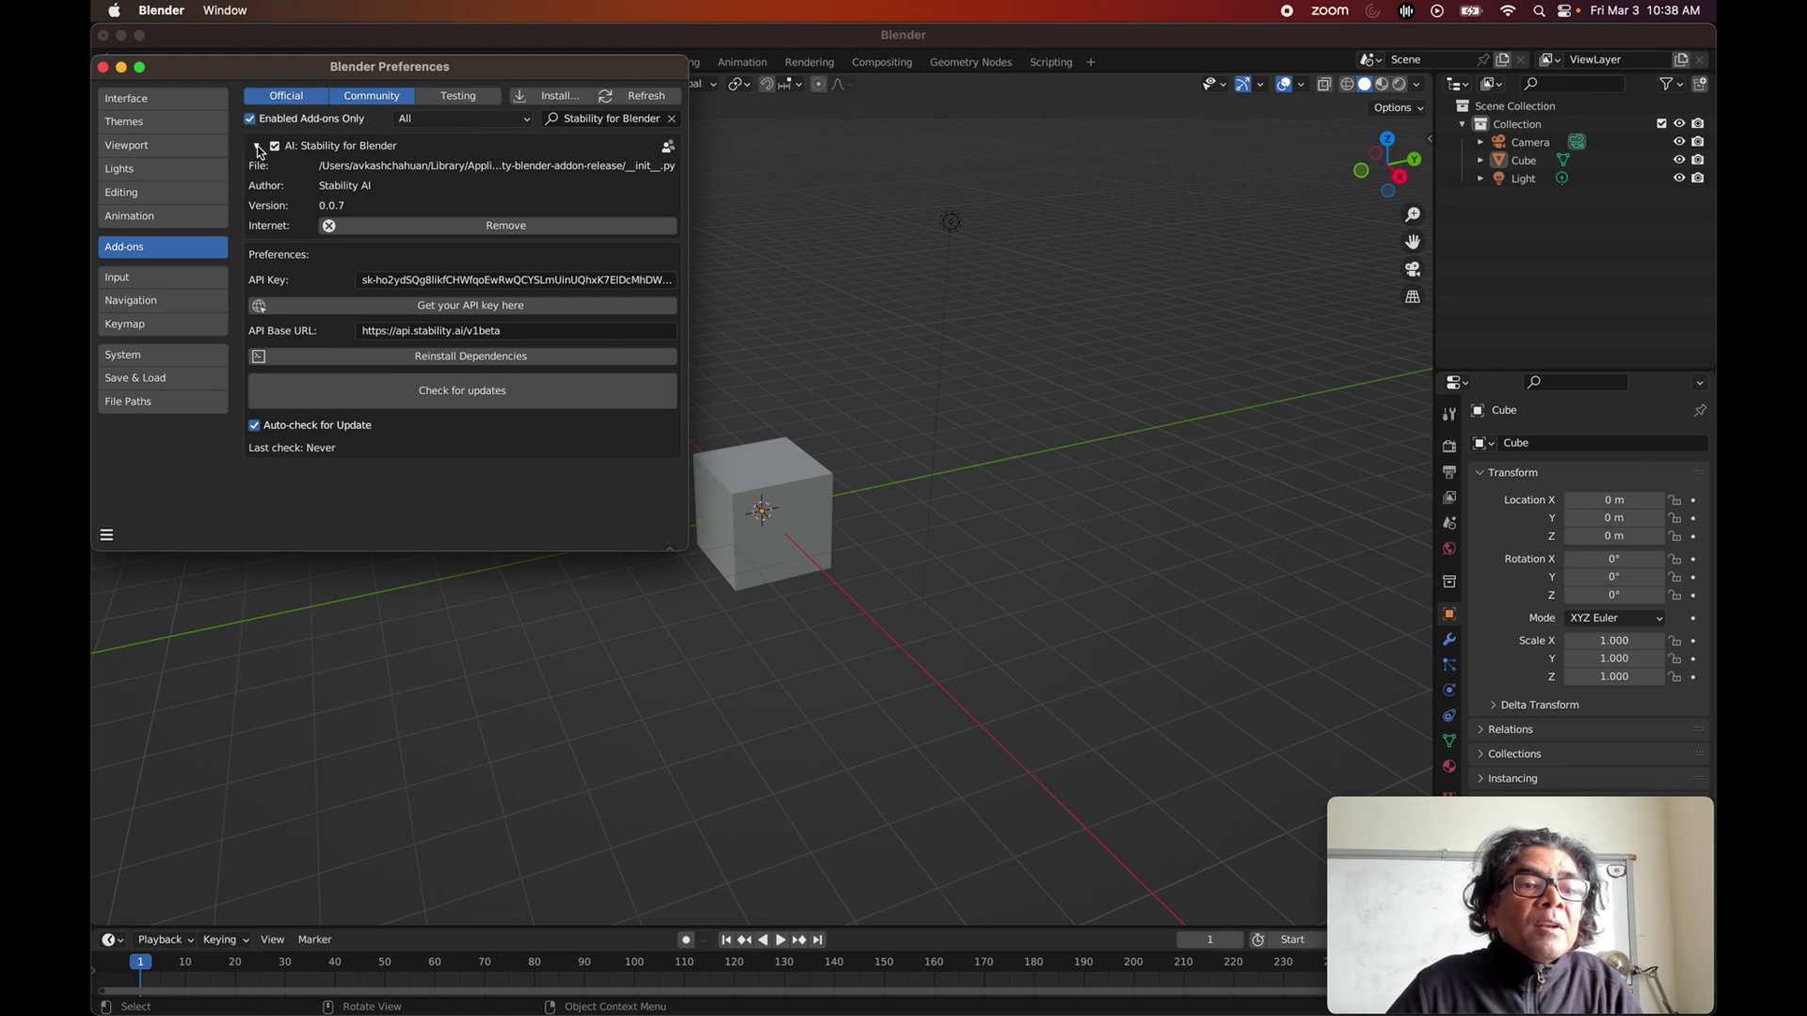
{"action": "left_click", "coordinate": [256, 146]}
{"action": "left_click", "coordinate": [671, 119]}
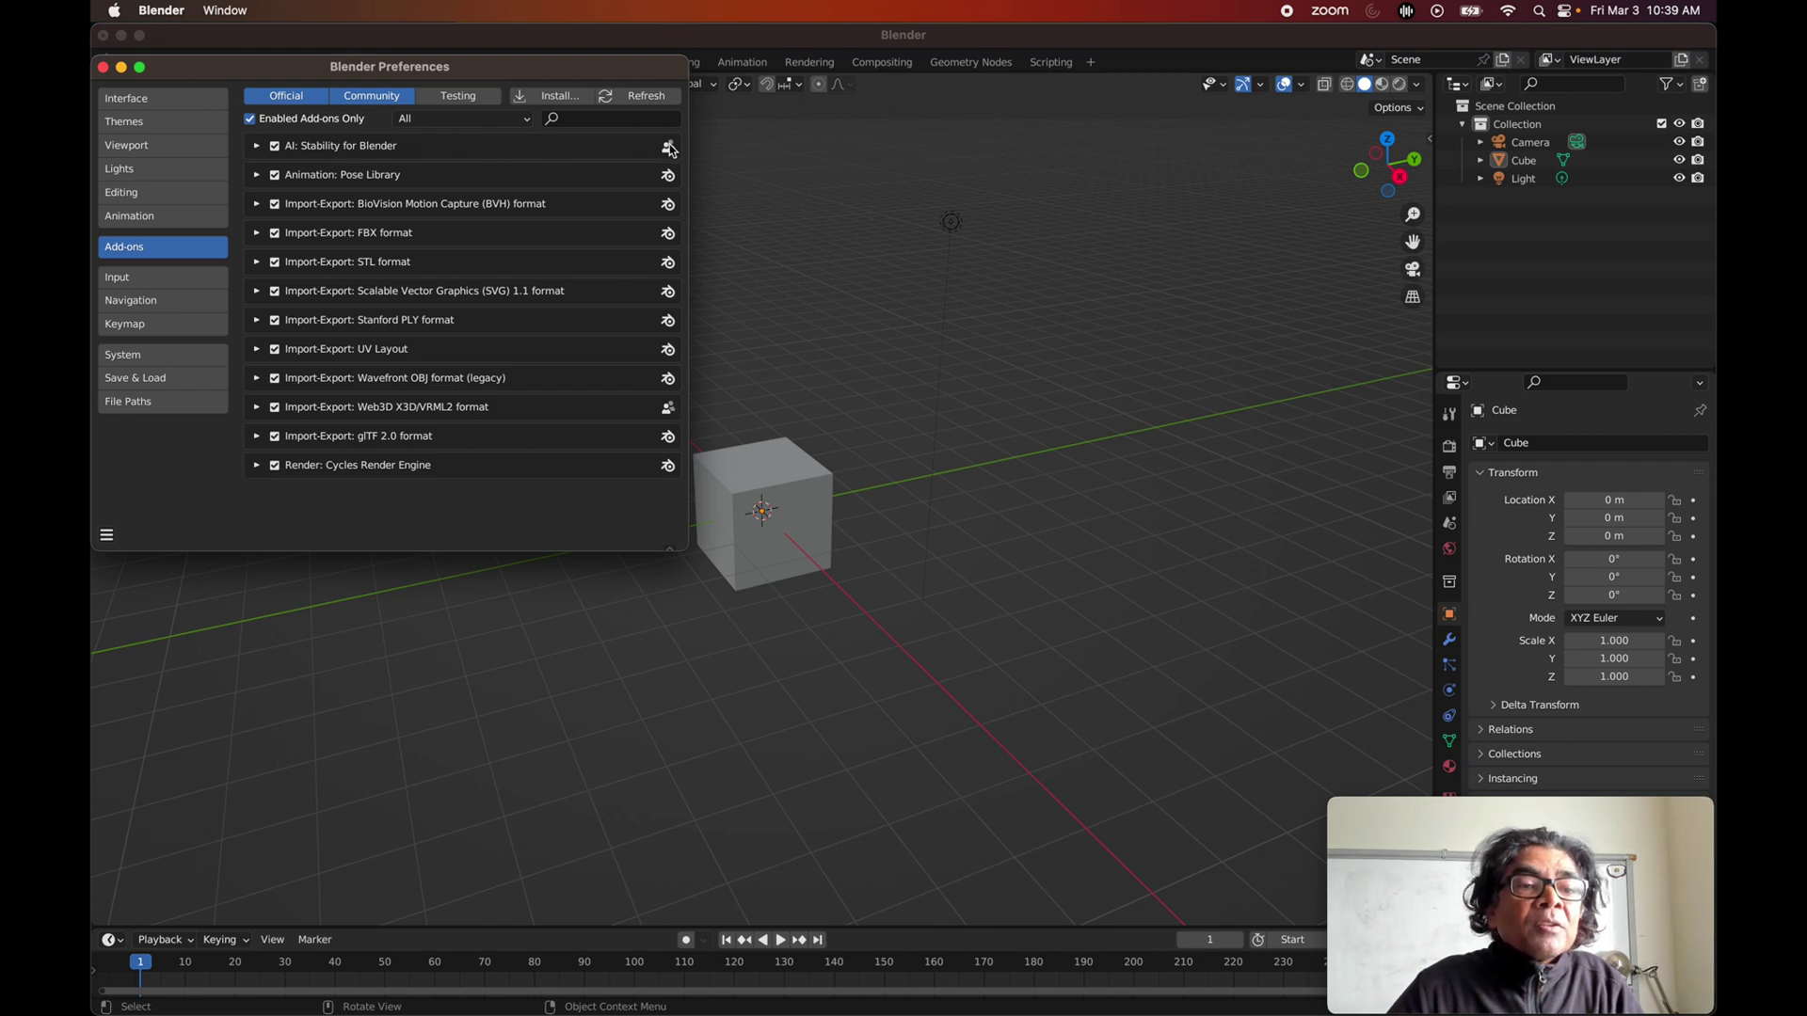
{"action": "left_click", "coordinate": [257, 147]}
Step: Update the Stability for Blender add-on to version 0.0.15 and restart Blender to complete the update
{"action": "left_click", "coordinate": [451, 390]}
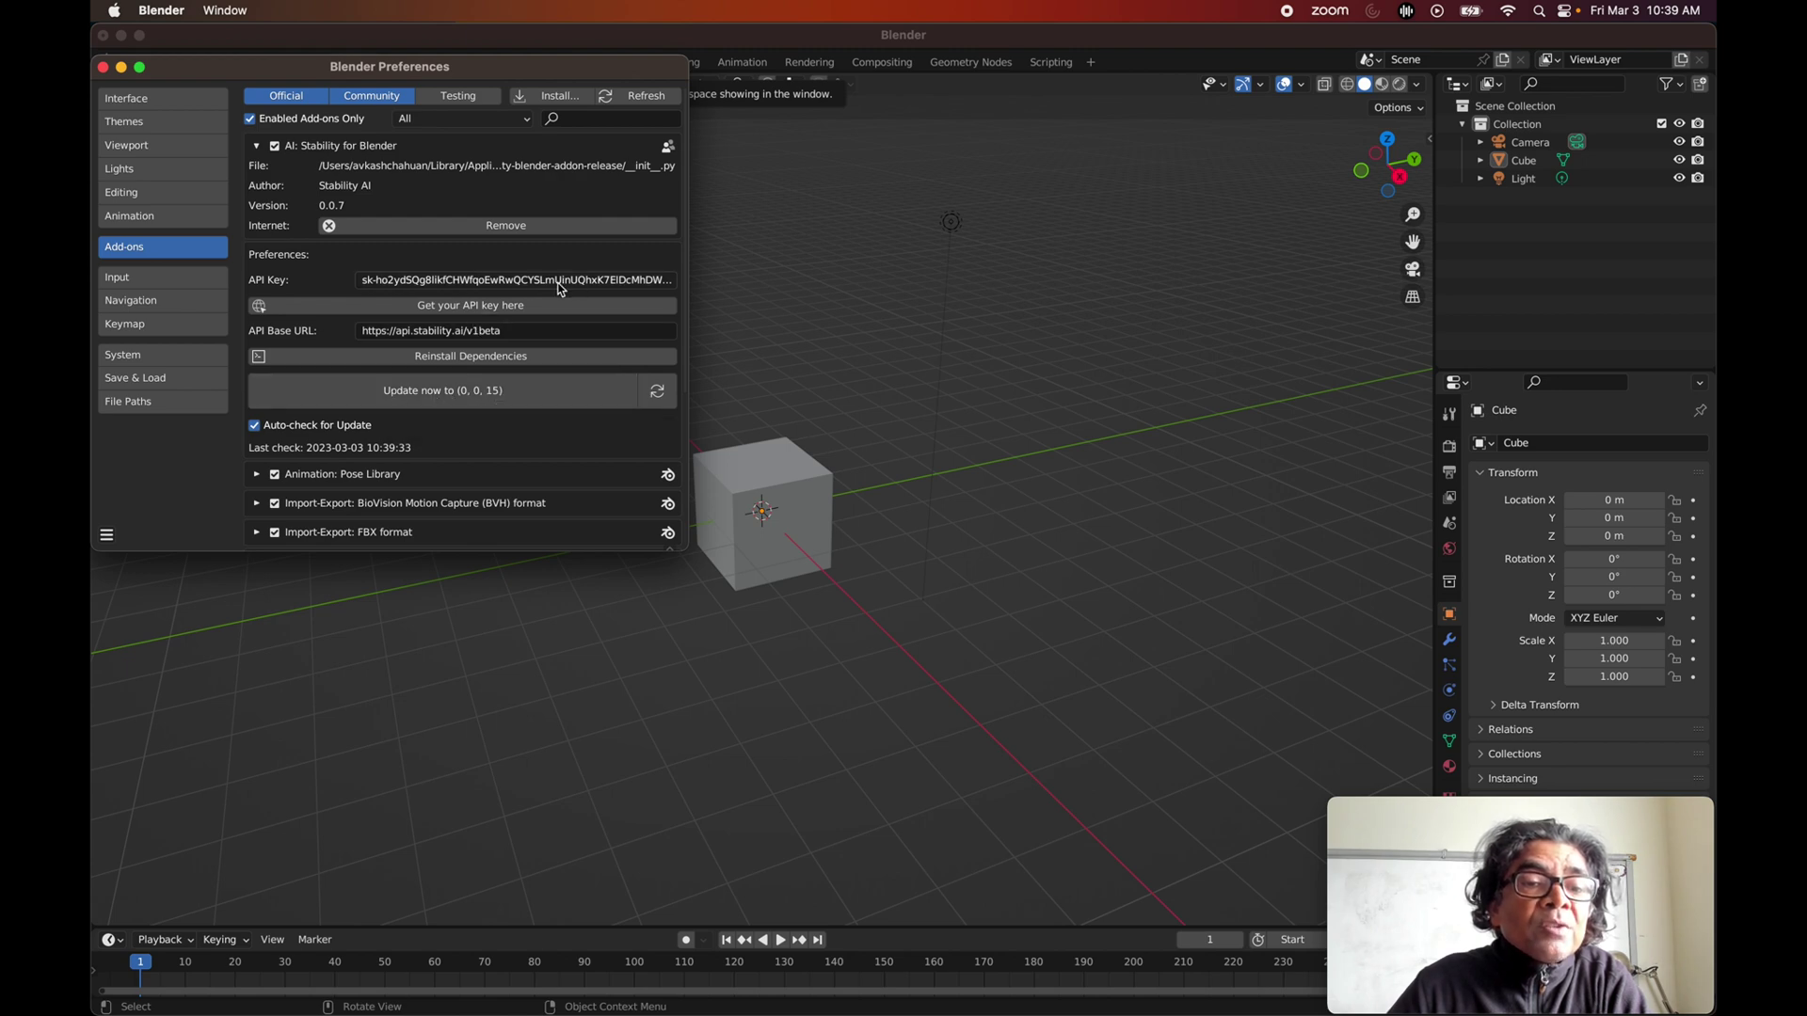
{"action": "left_click", "coordinate": [655, 389]}
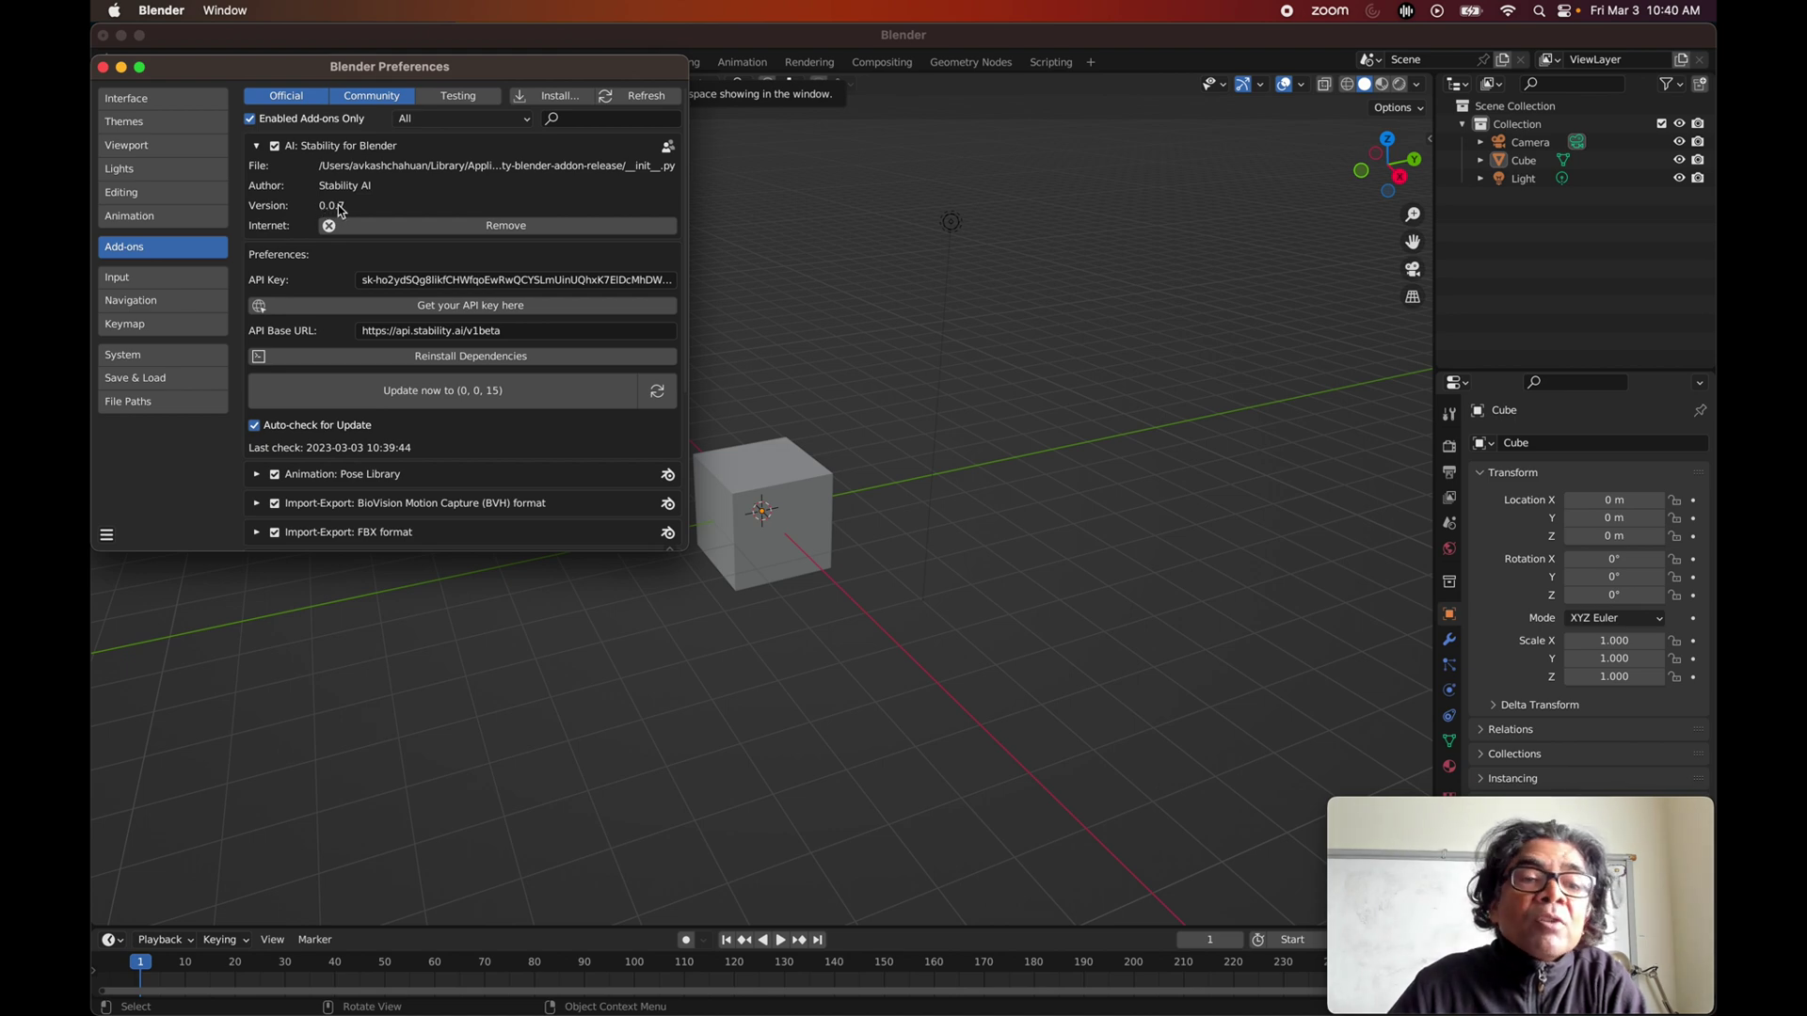
{"action": "left_click", "coordinate": [452, 390]}
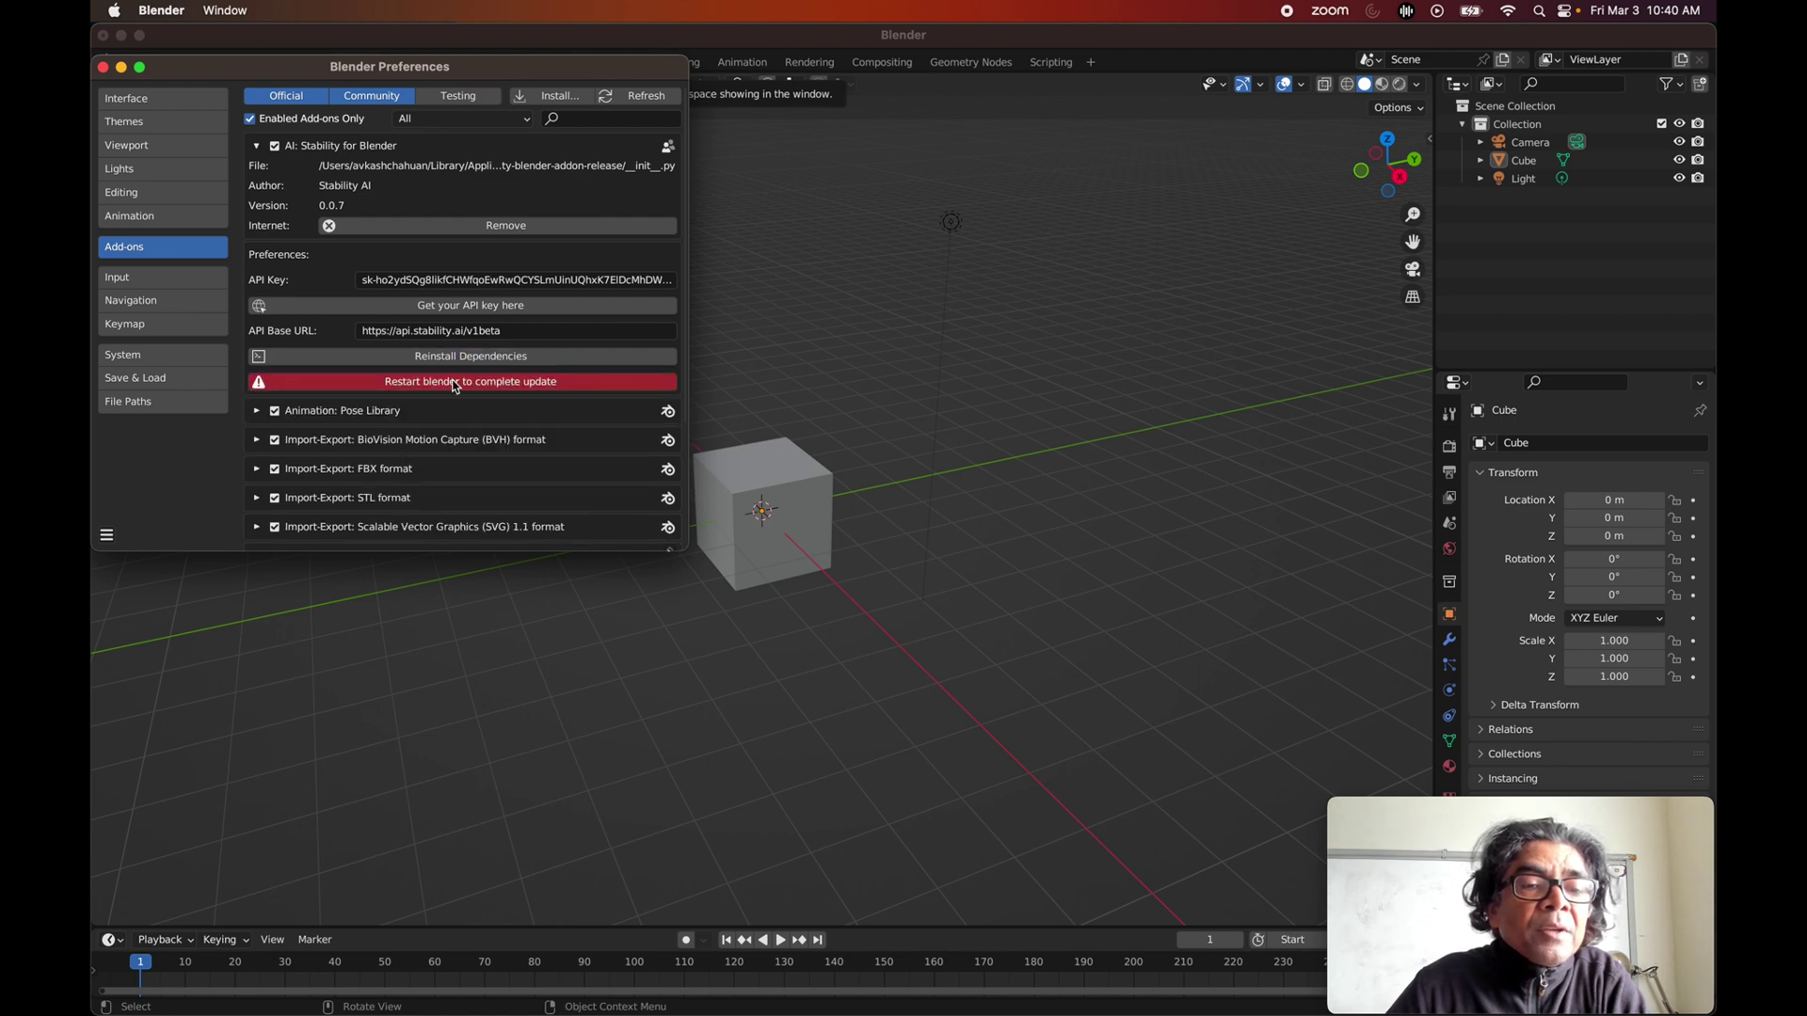
{"action": "left_click", "coordinate": [456, 384]}
{"action": "left_click", "coordinate": [335, 347]}
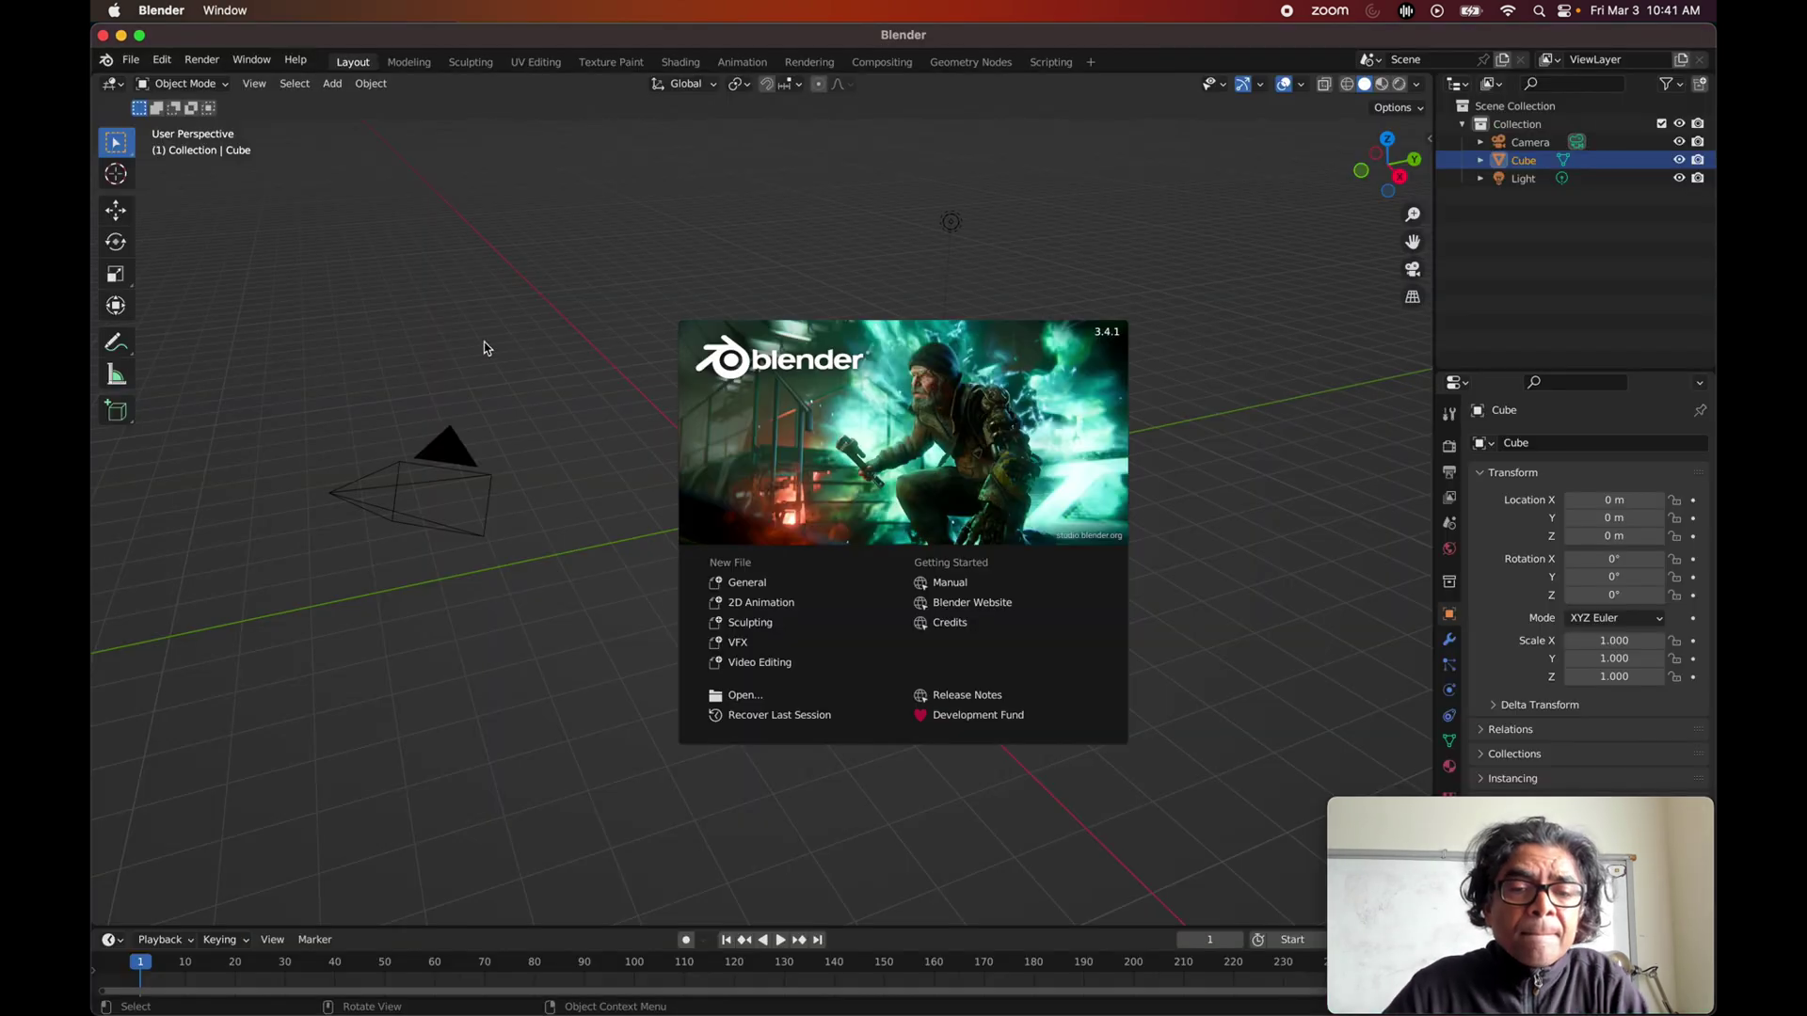
Step: Dismiss the splash screen and check the Stability for Blender add-on details in the preferences
{"action": "left_click", "coordinate": [569, 327]}
{"action": "left_click", "coordinate": [162, 61]}
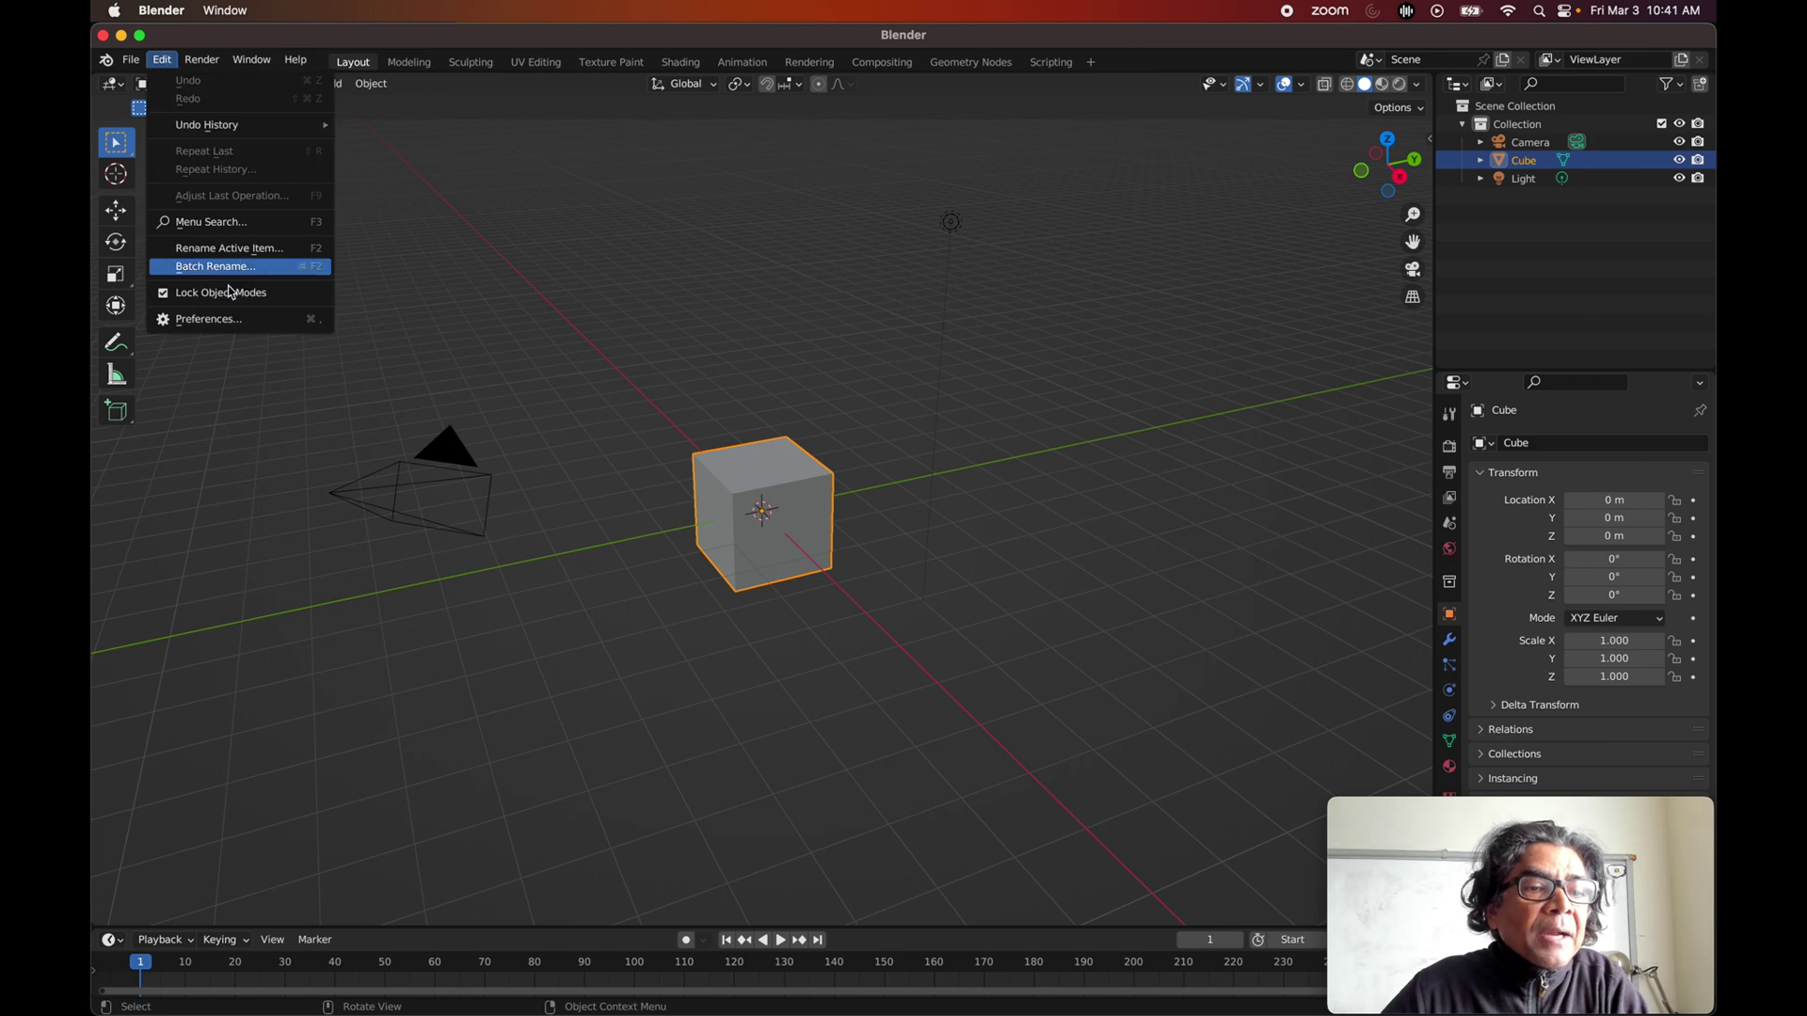
{"action": "left_click", "coordinate": [225, 327]}
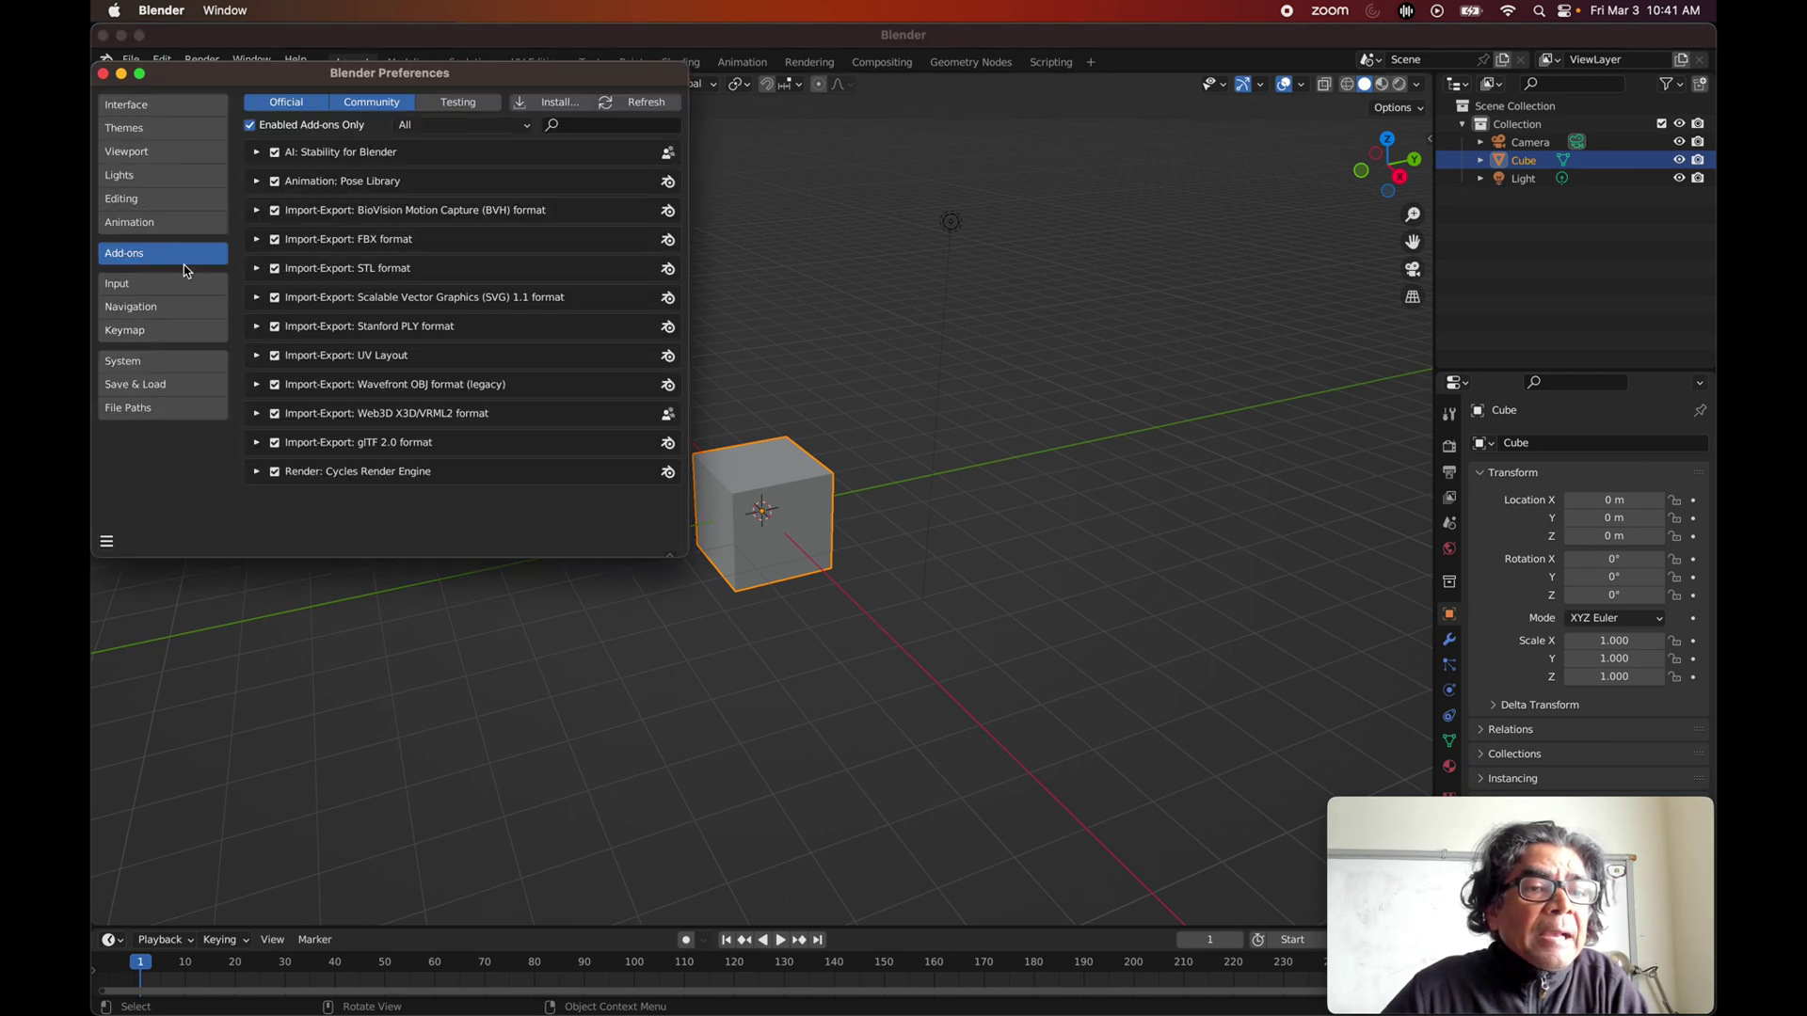
{"action": "left_click", "coordinate": [257, 151]}
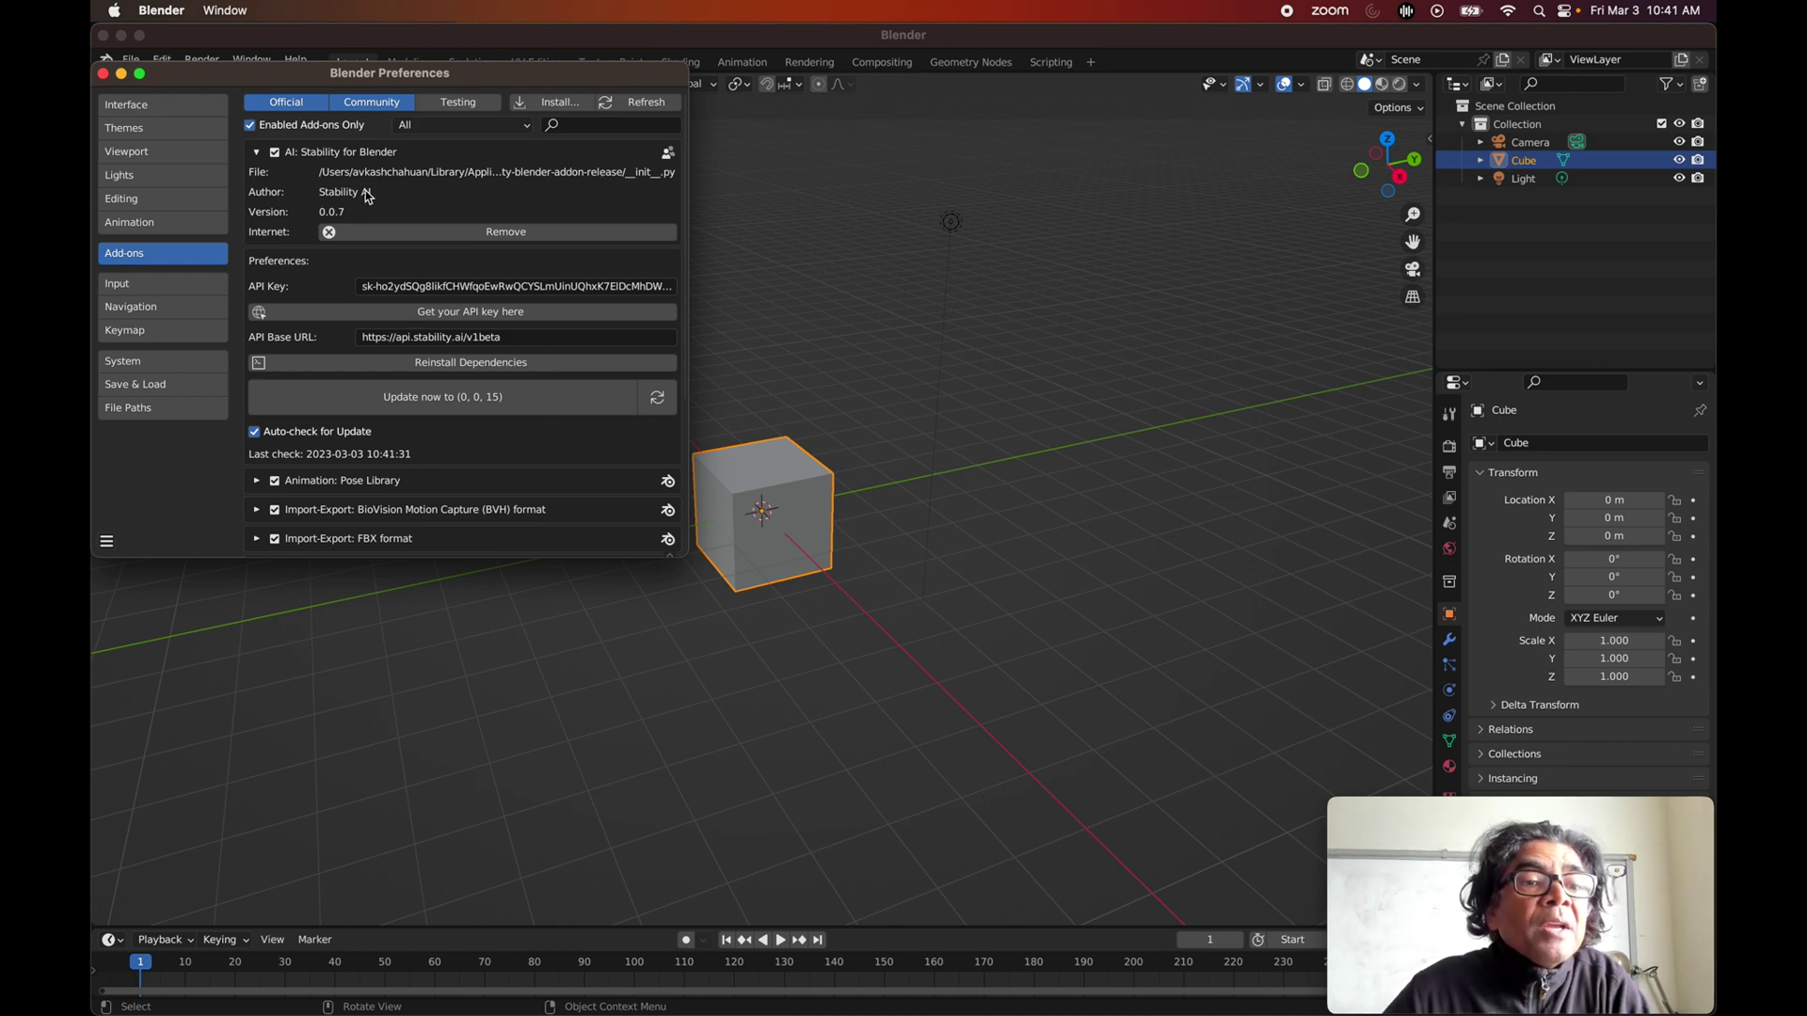
{"action": "left_click", "coordinate": [103, 75]}
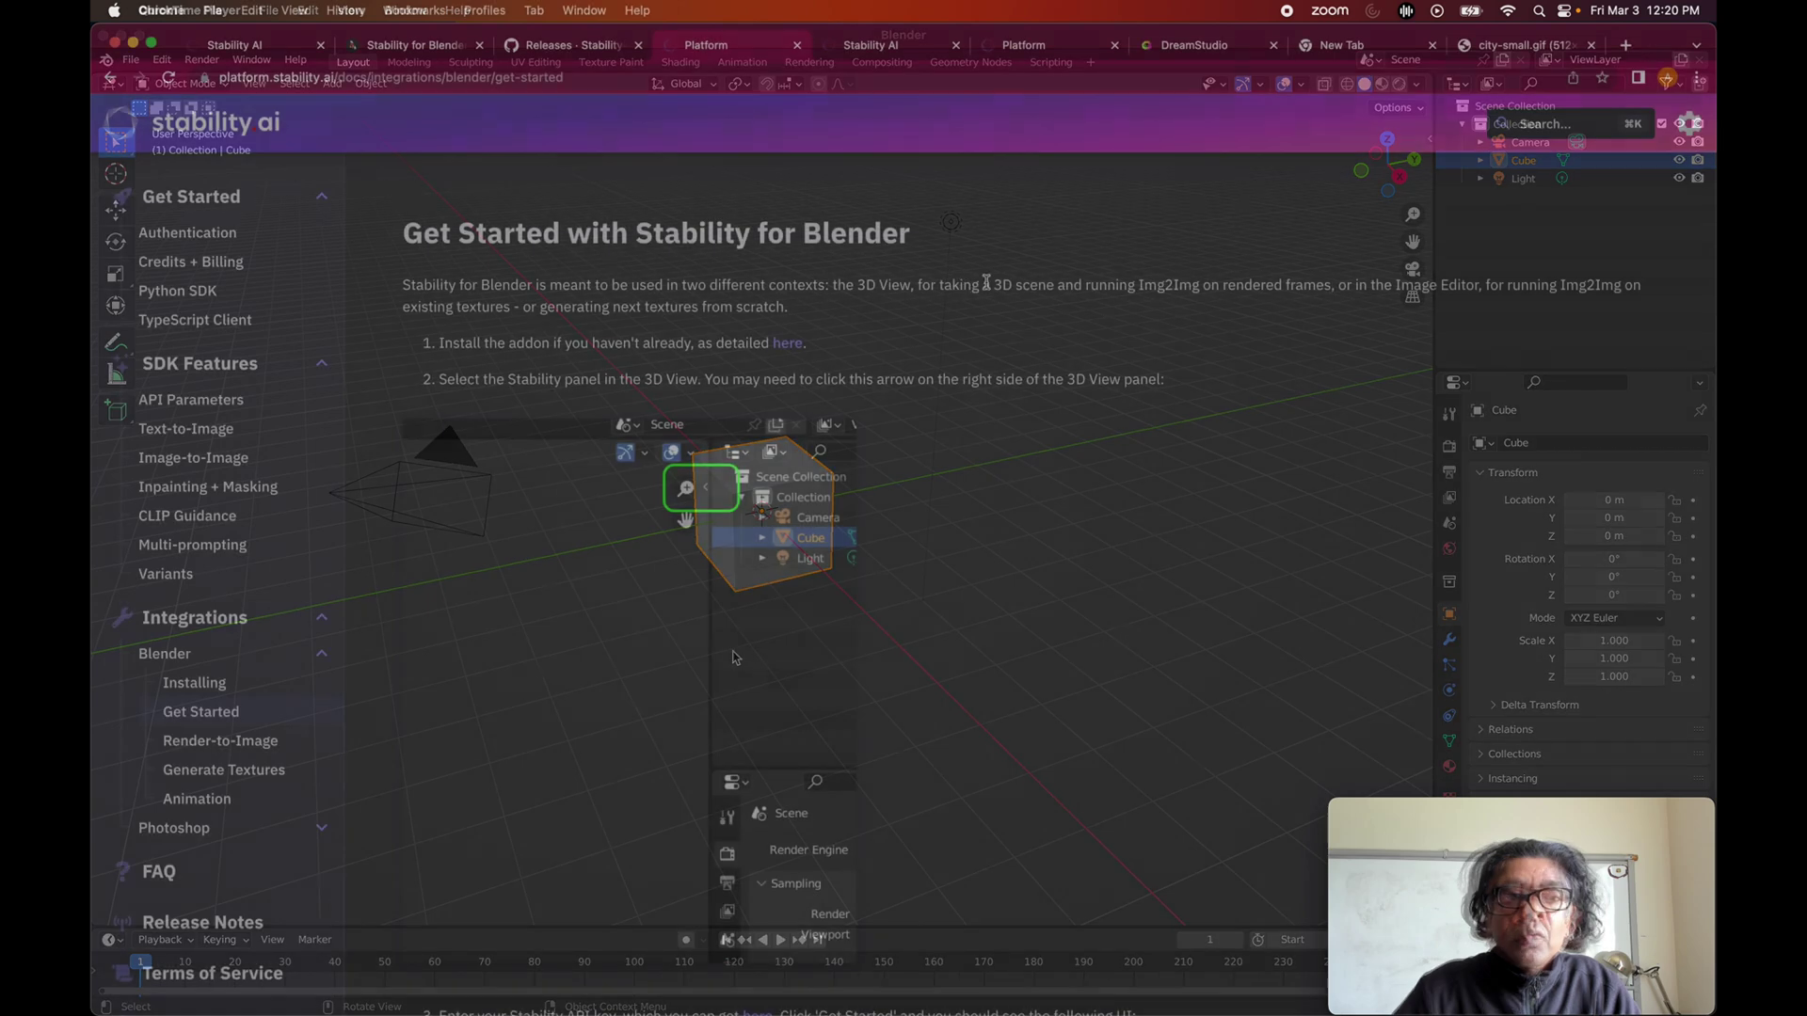
Step: Switch to the Stability AI documentation in the browser and review the Blender Render-to-Image, Generate Textures and Animation pages
{"action": "left_click", "coordinate": [252, 743]}
{"action": "left_click", "coordinate": [254, 772]}
{"action": "left_click", "coordinate": [197, 798]}
{"action": "left_click", "coordinate": [223, 769]}
{"action": "left_click", "coordinate": [254, 743]}
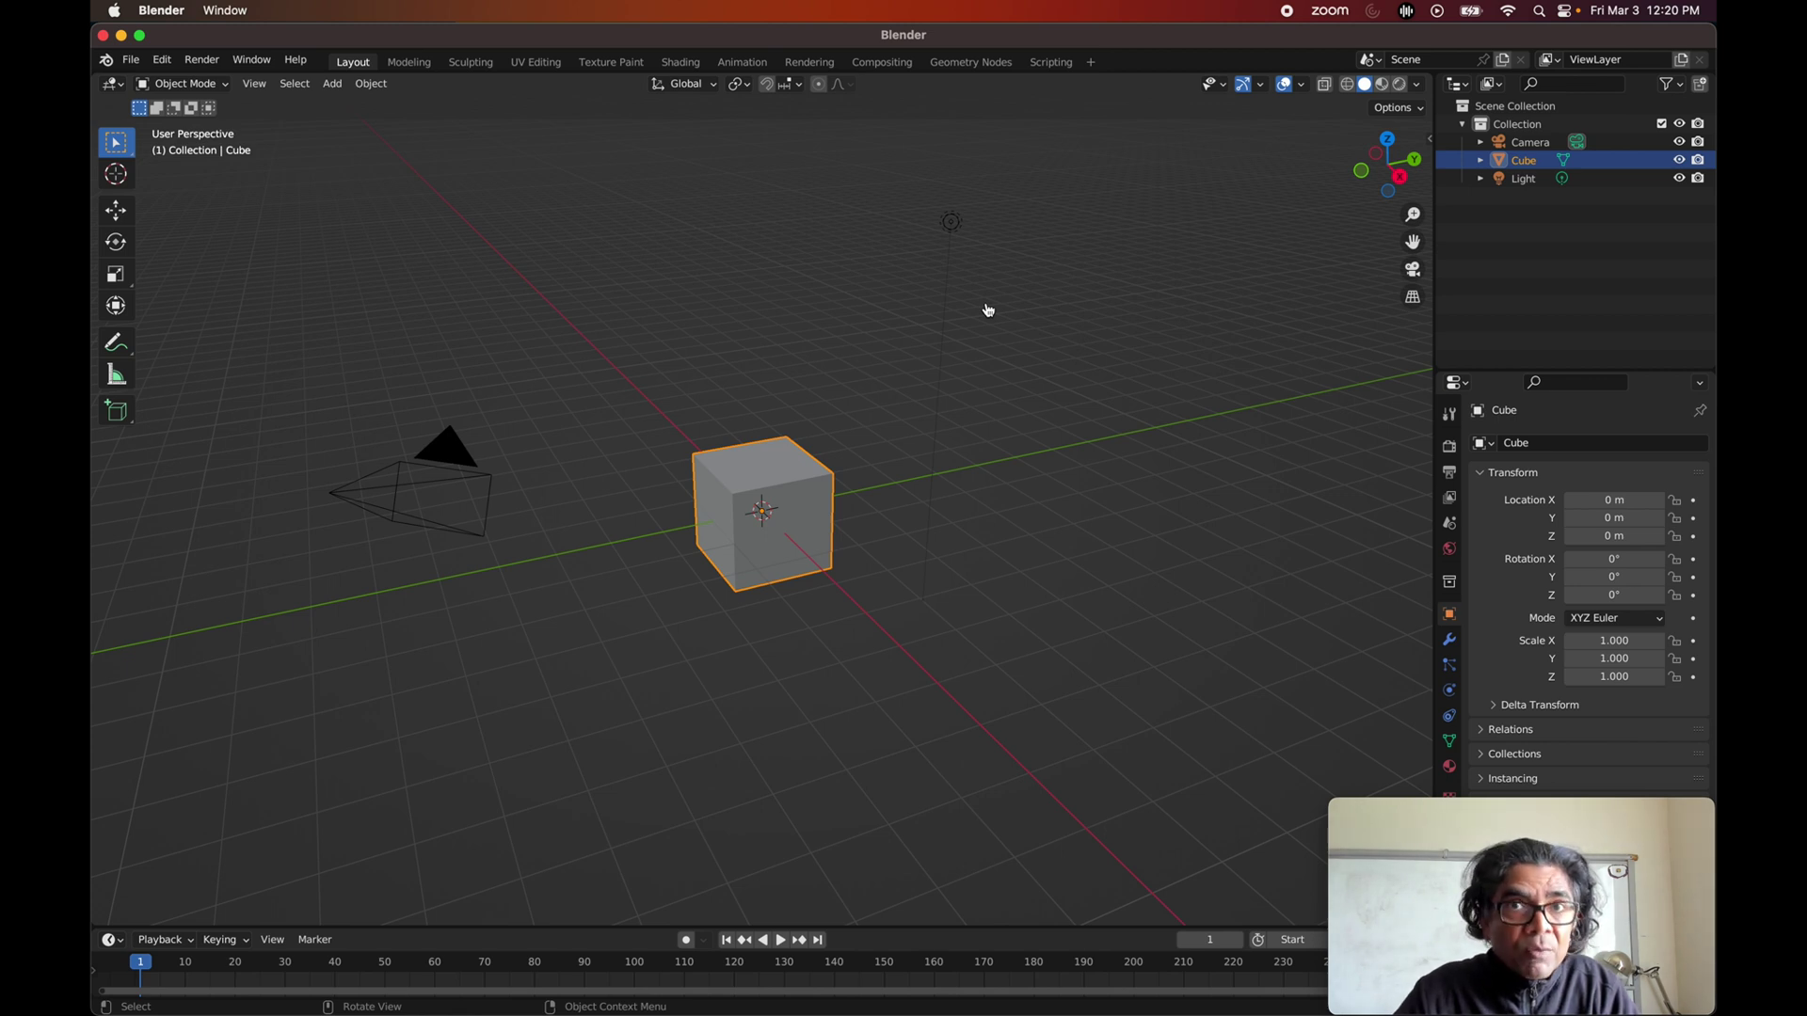
Step: Switch back to Blender, show the Stability settings in the 3D viewport sidebar and widen the sidebar
{"action": "left_click", "coordinate": [1429, 139]}
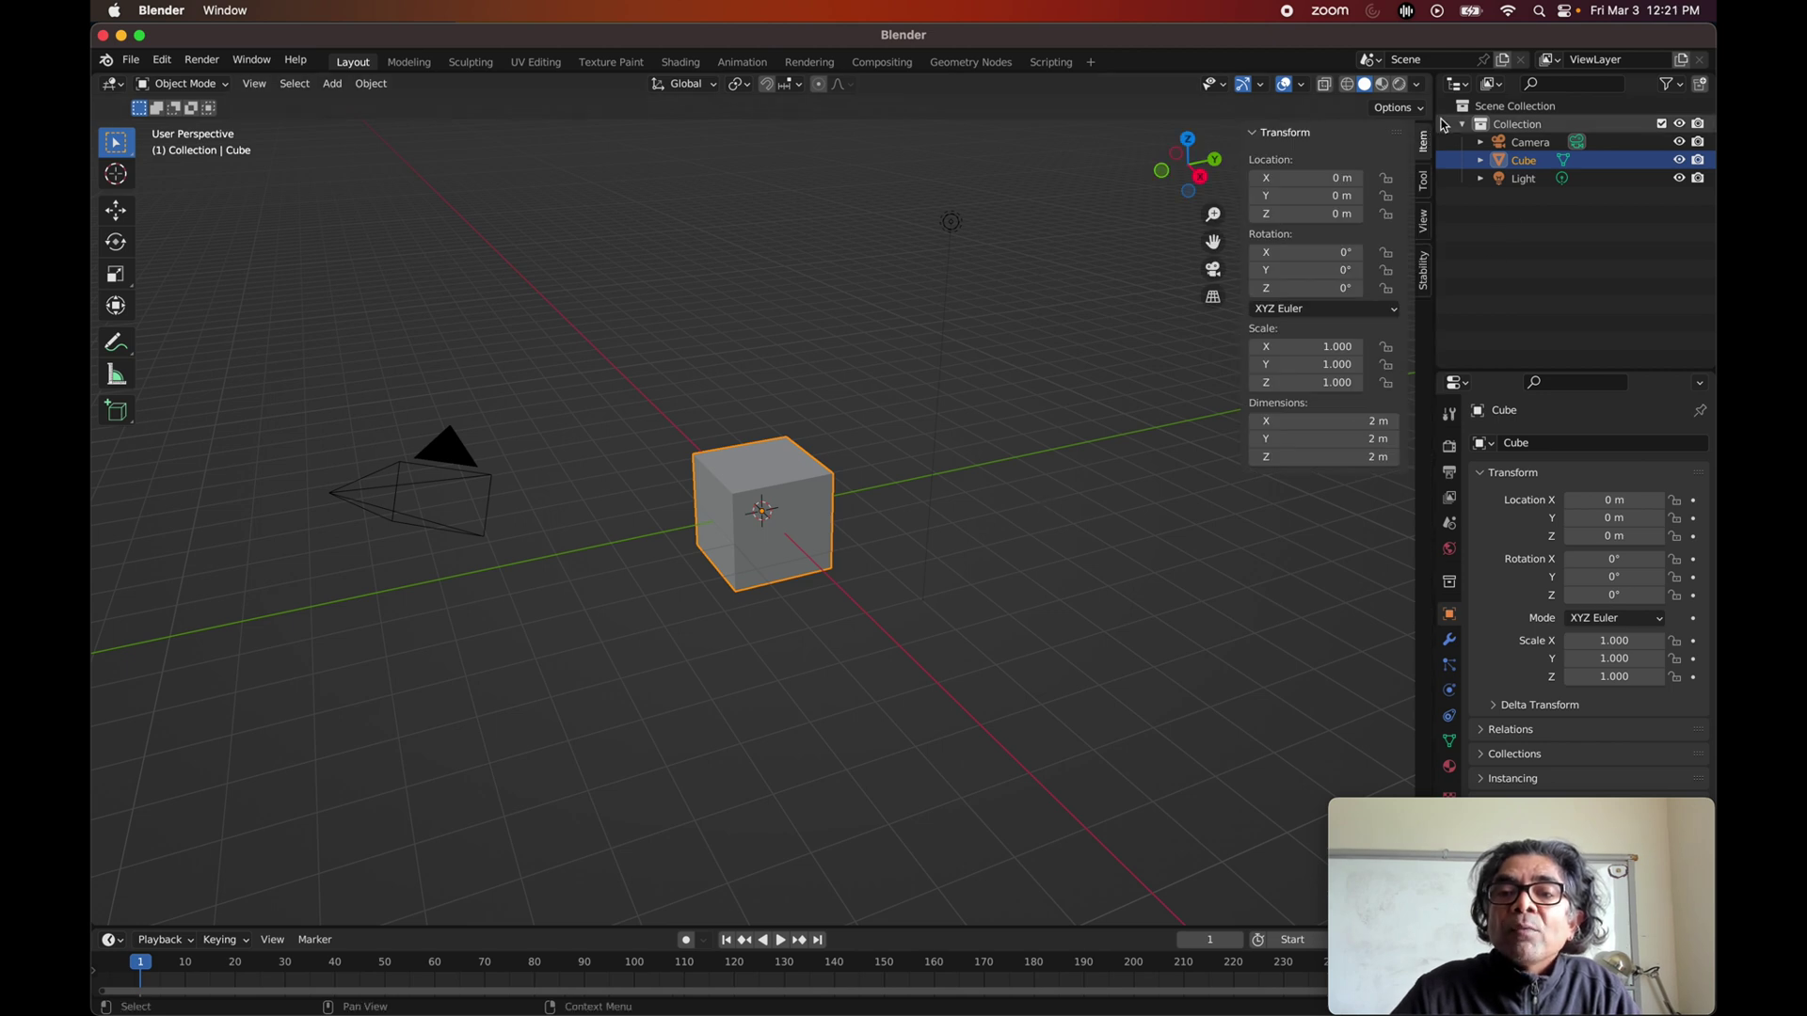
{"action": "left_click", "coordinate": [1424, 272]}
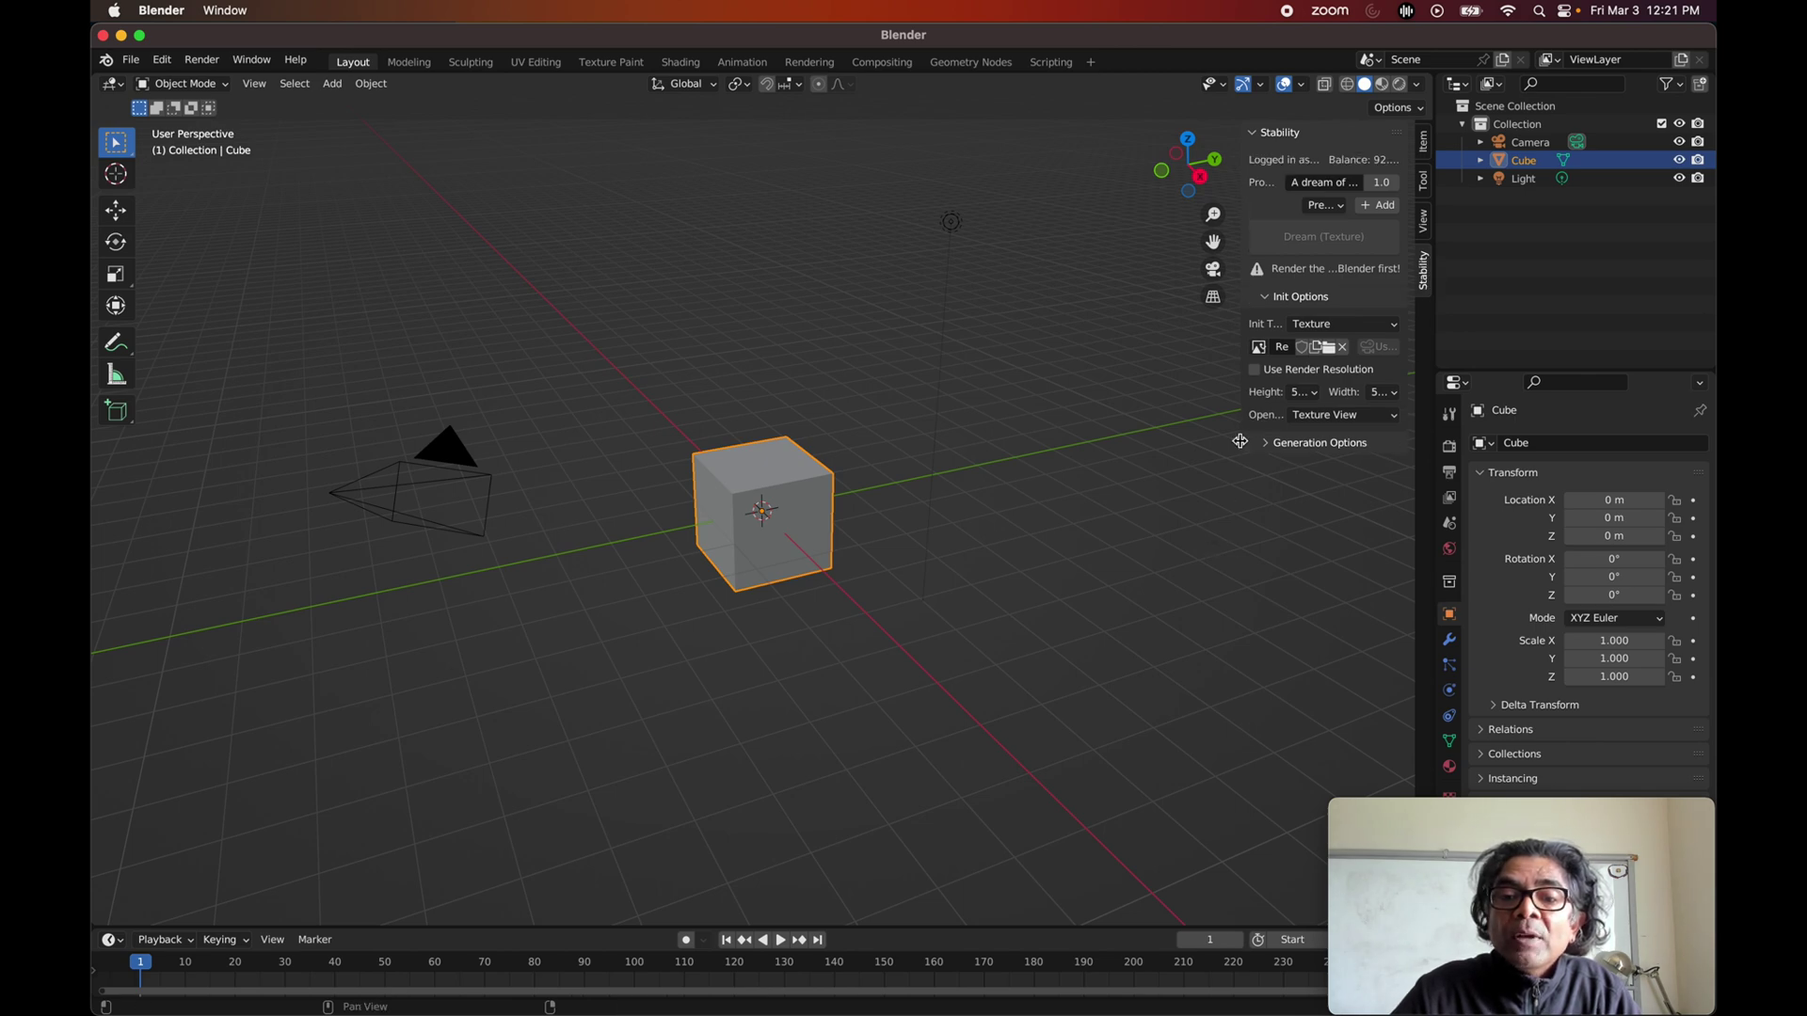
{"action": "left_click_drag", "start_coordinate": [1240, 438], "coordinate": [1145, 430]}
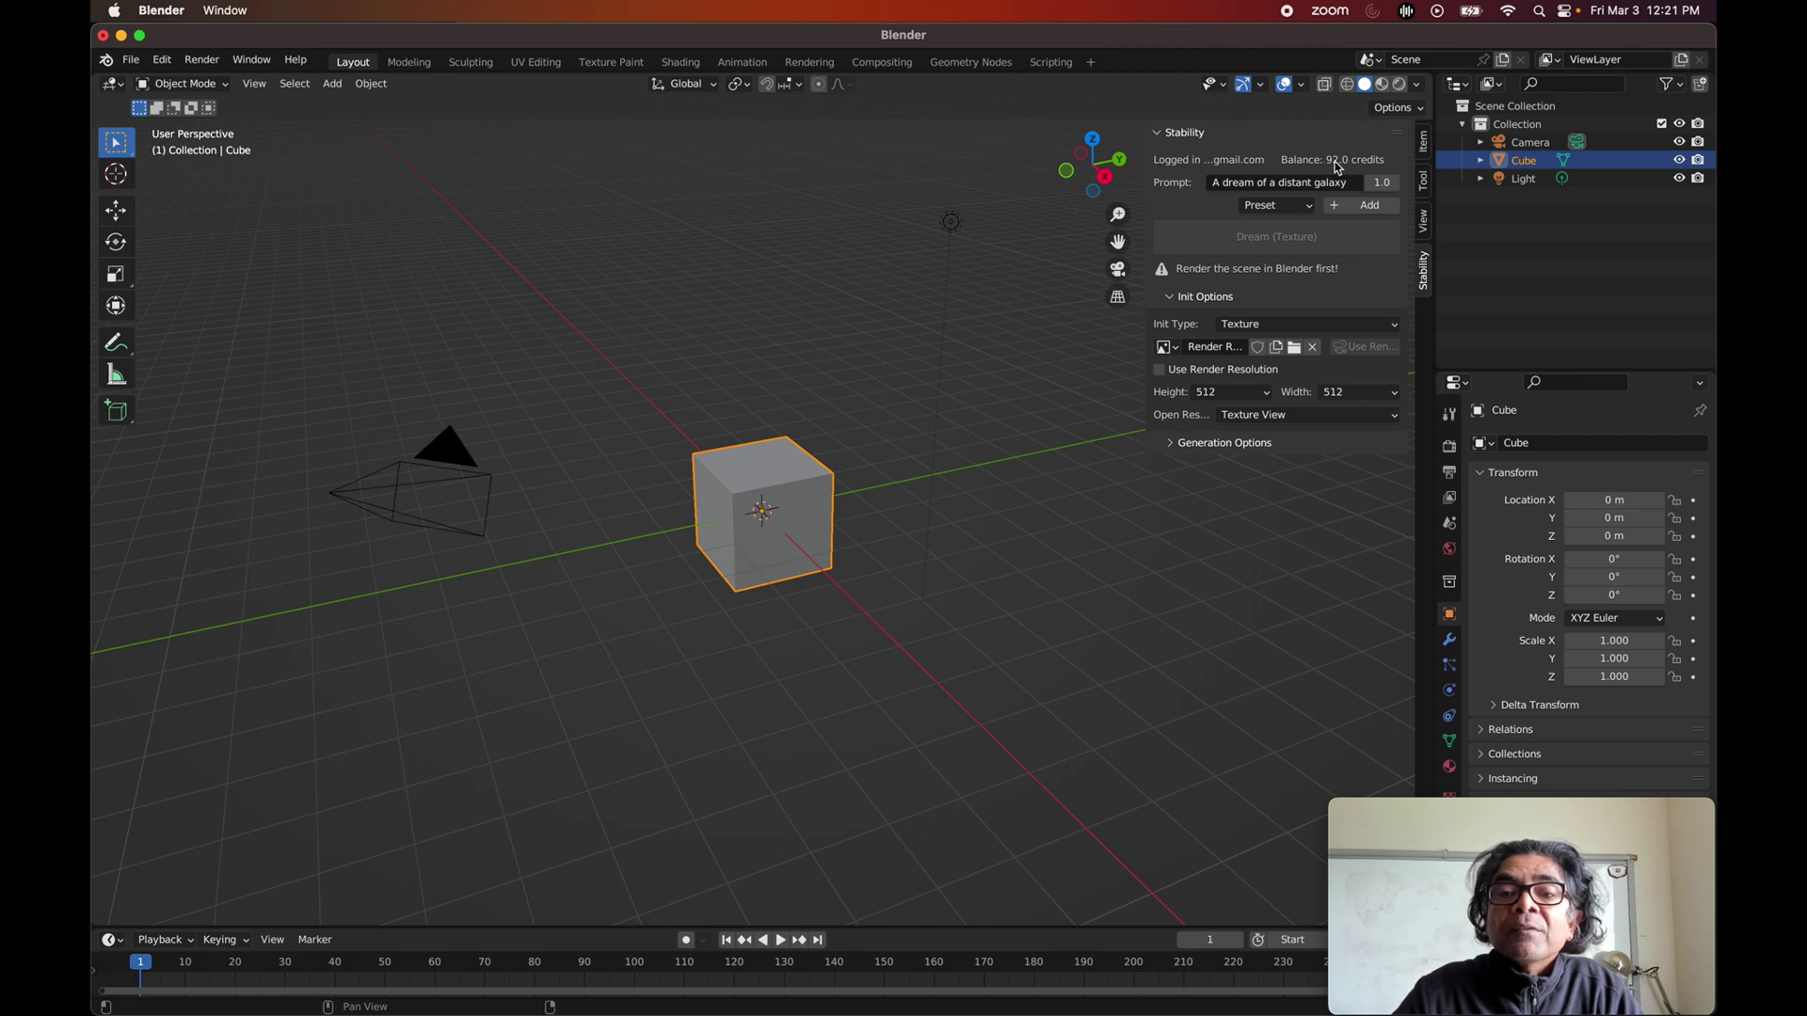
Step: Set the Stability init type to Text Prompt Only and expand the Generation Options
{"action": "left_click", "coordinate": [1239, 325]}
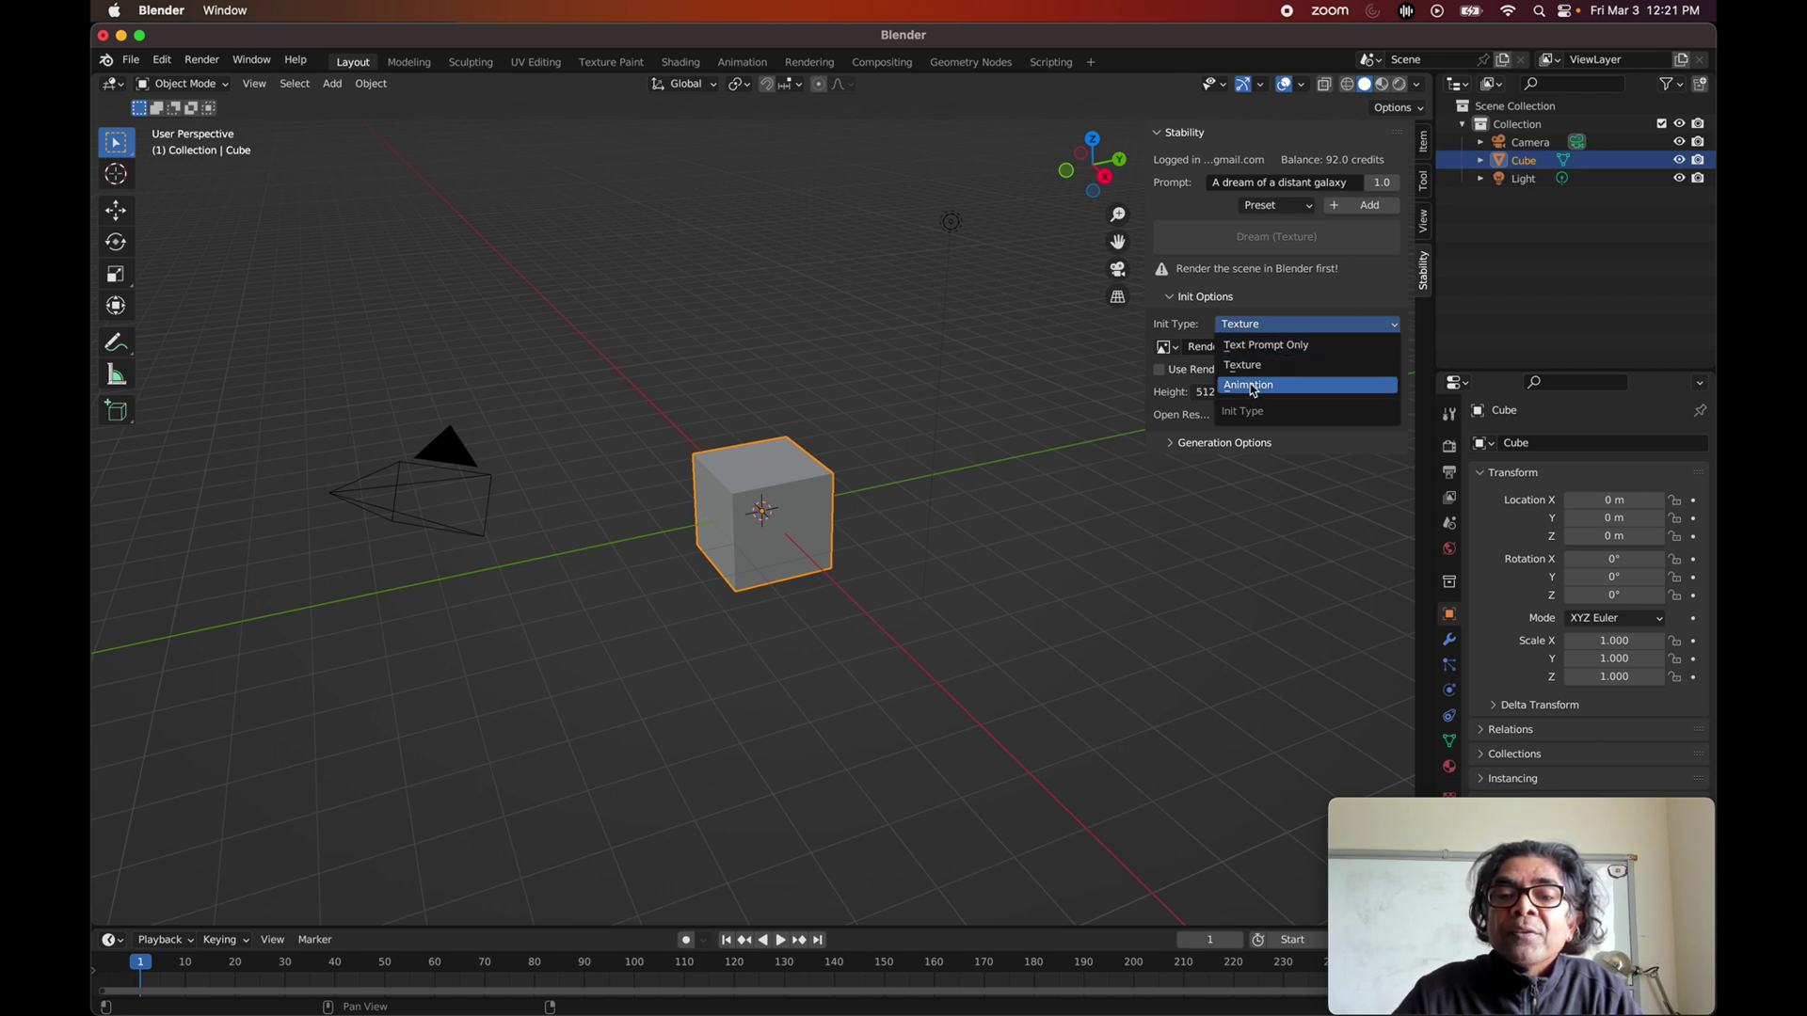
{"action": "left_click", "coordinate": [1289, 344]}
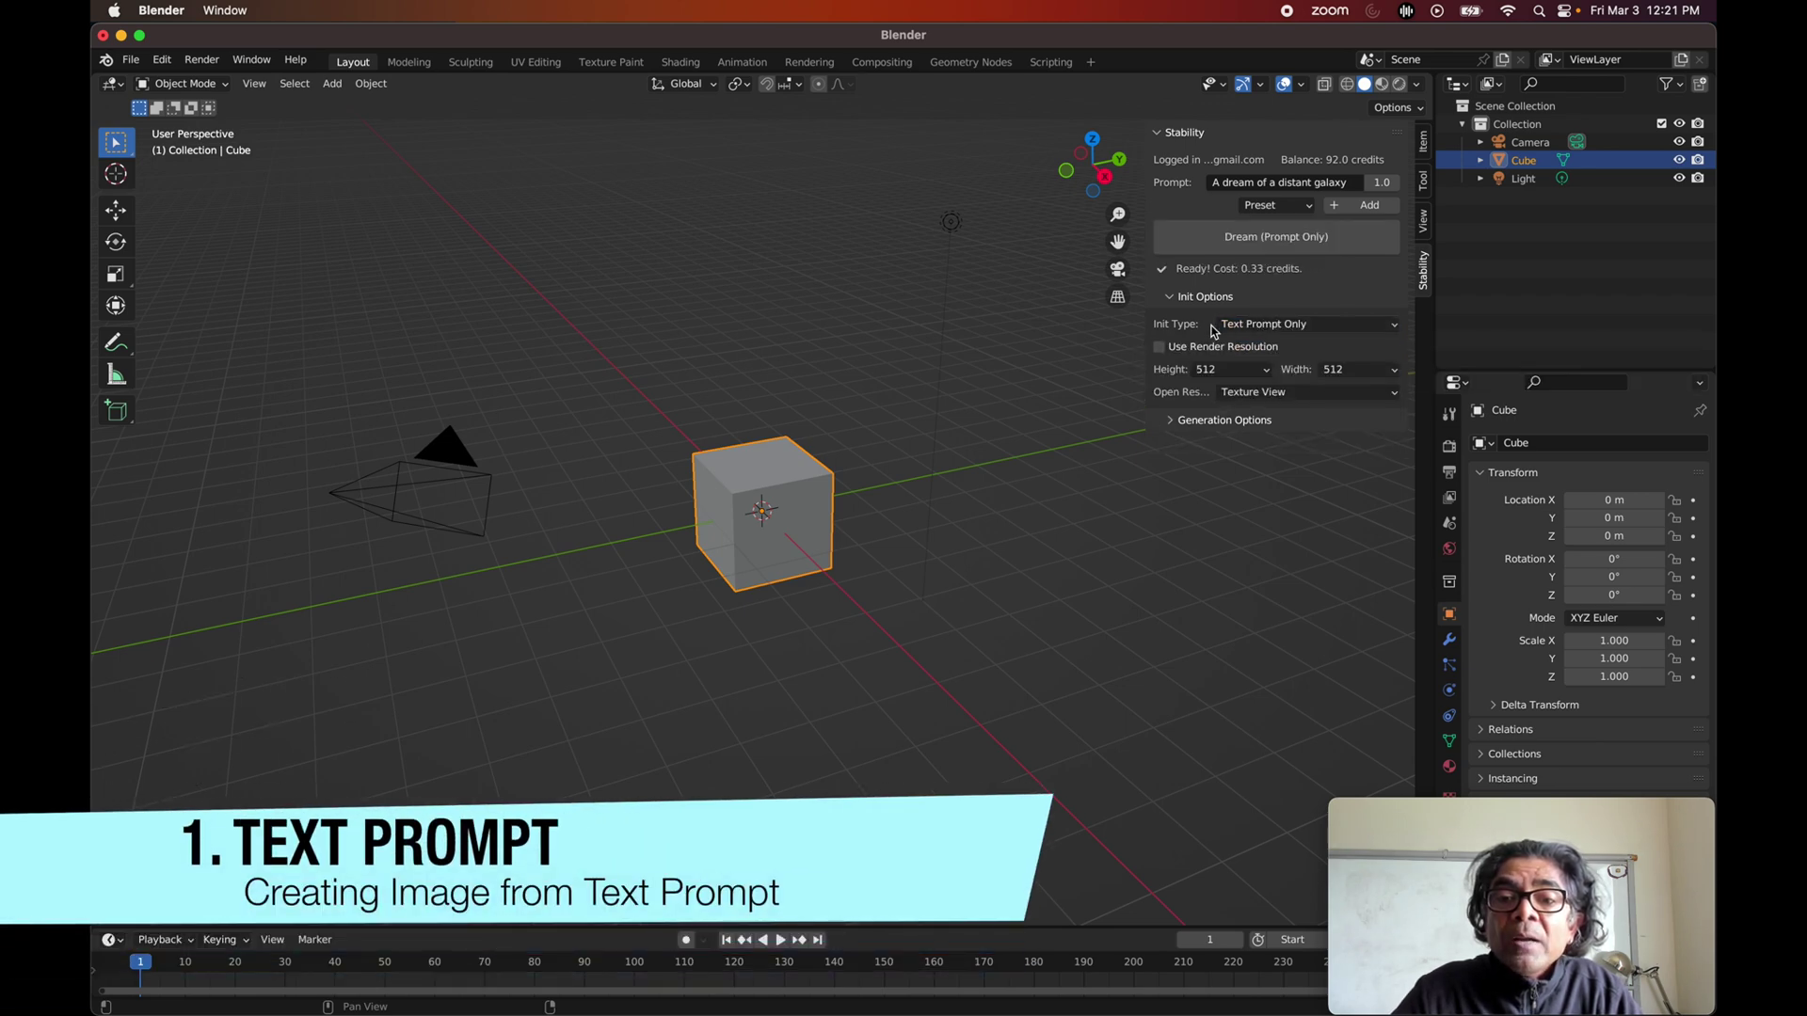
{"action": "left_click", "coordinate": [1170, 420]}
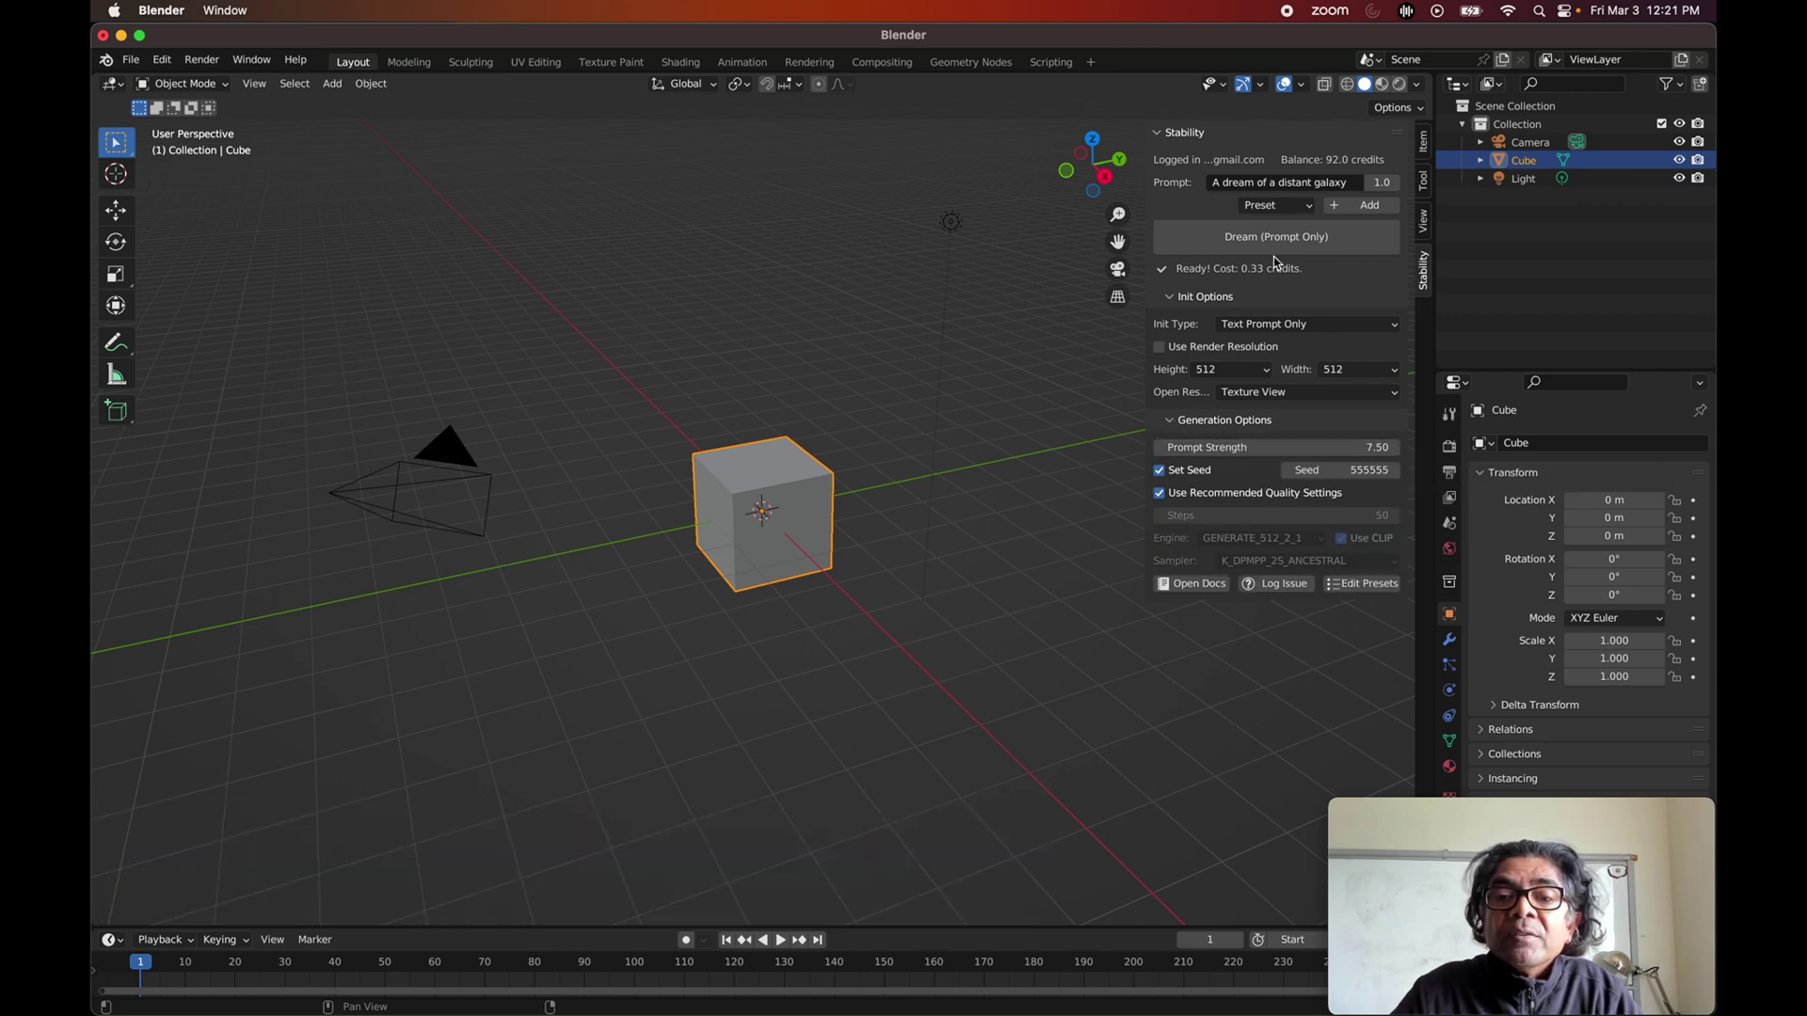
Step: Replace the Stability prompt text with "a magical forest with rose and dogs, realistic"
{"action": "left_click", "coordinate": [1313, 205]}
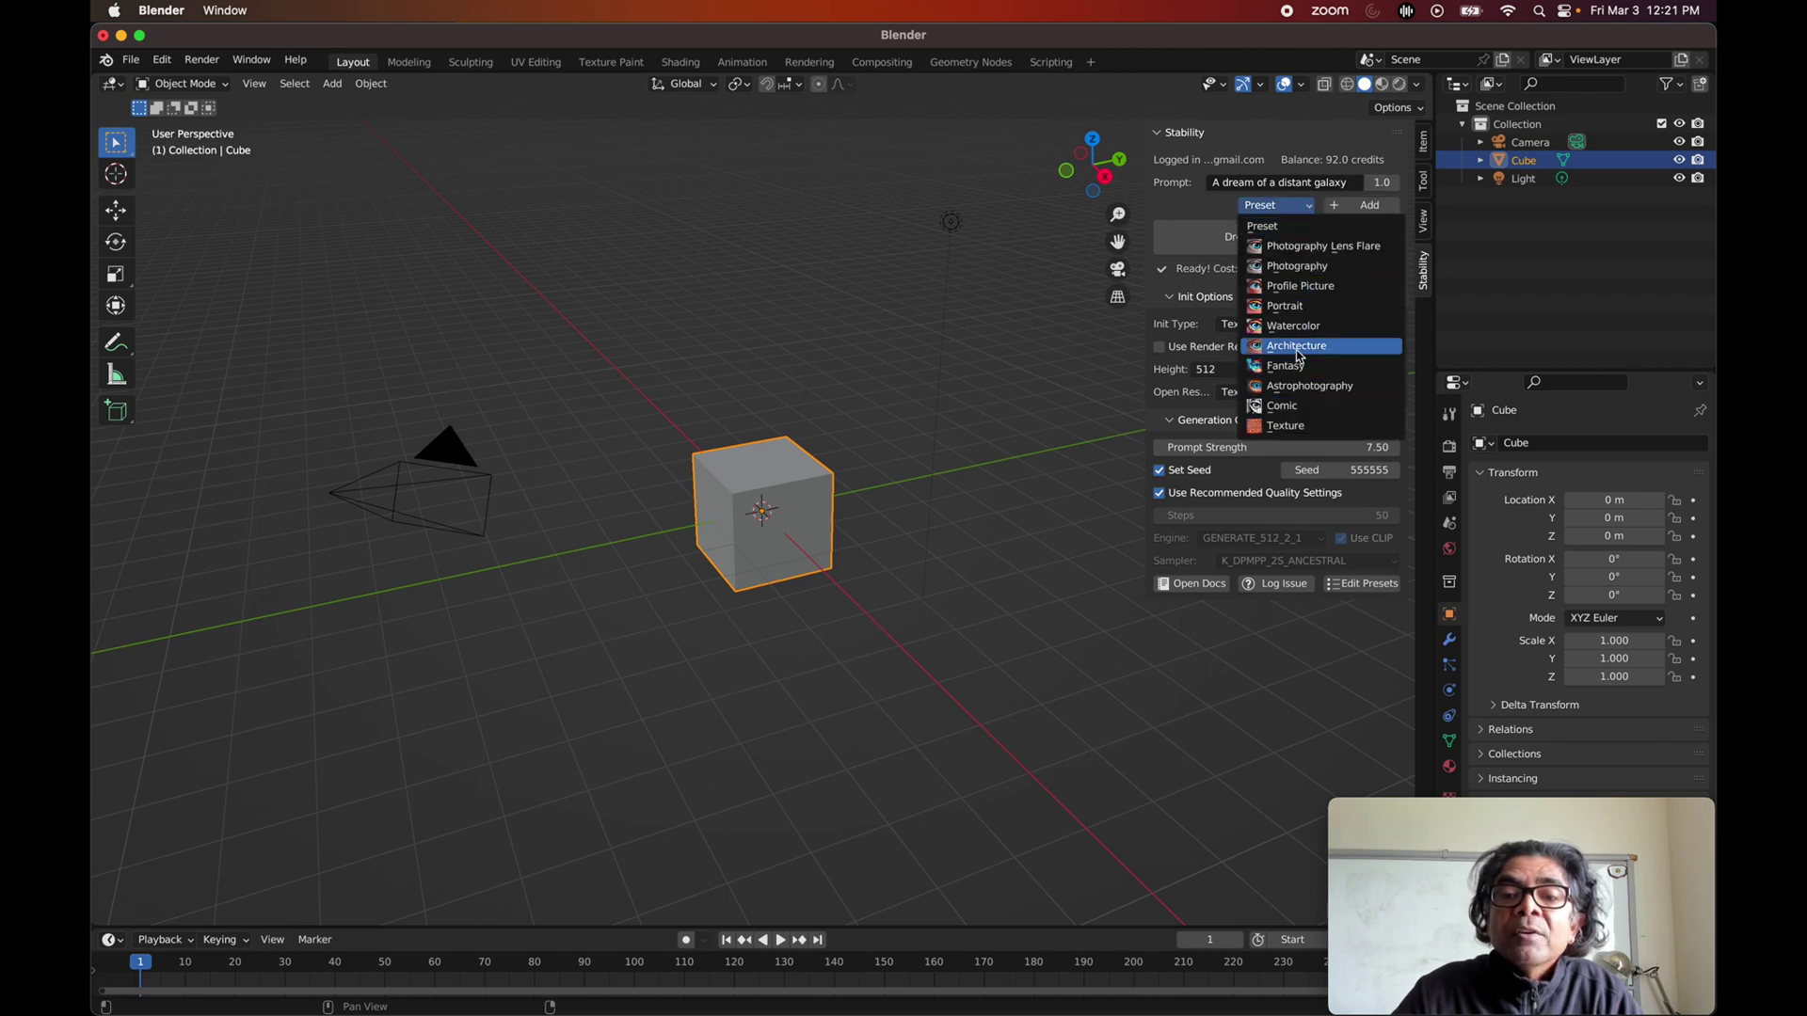
{"action": "left_click", "coordinate": [1355, 182]}
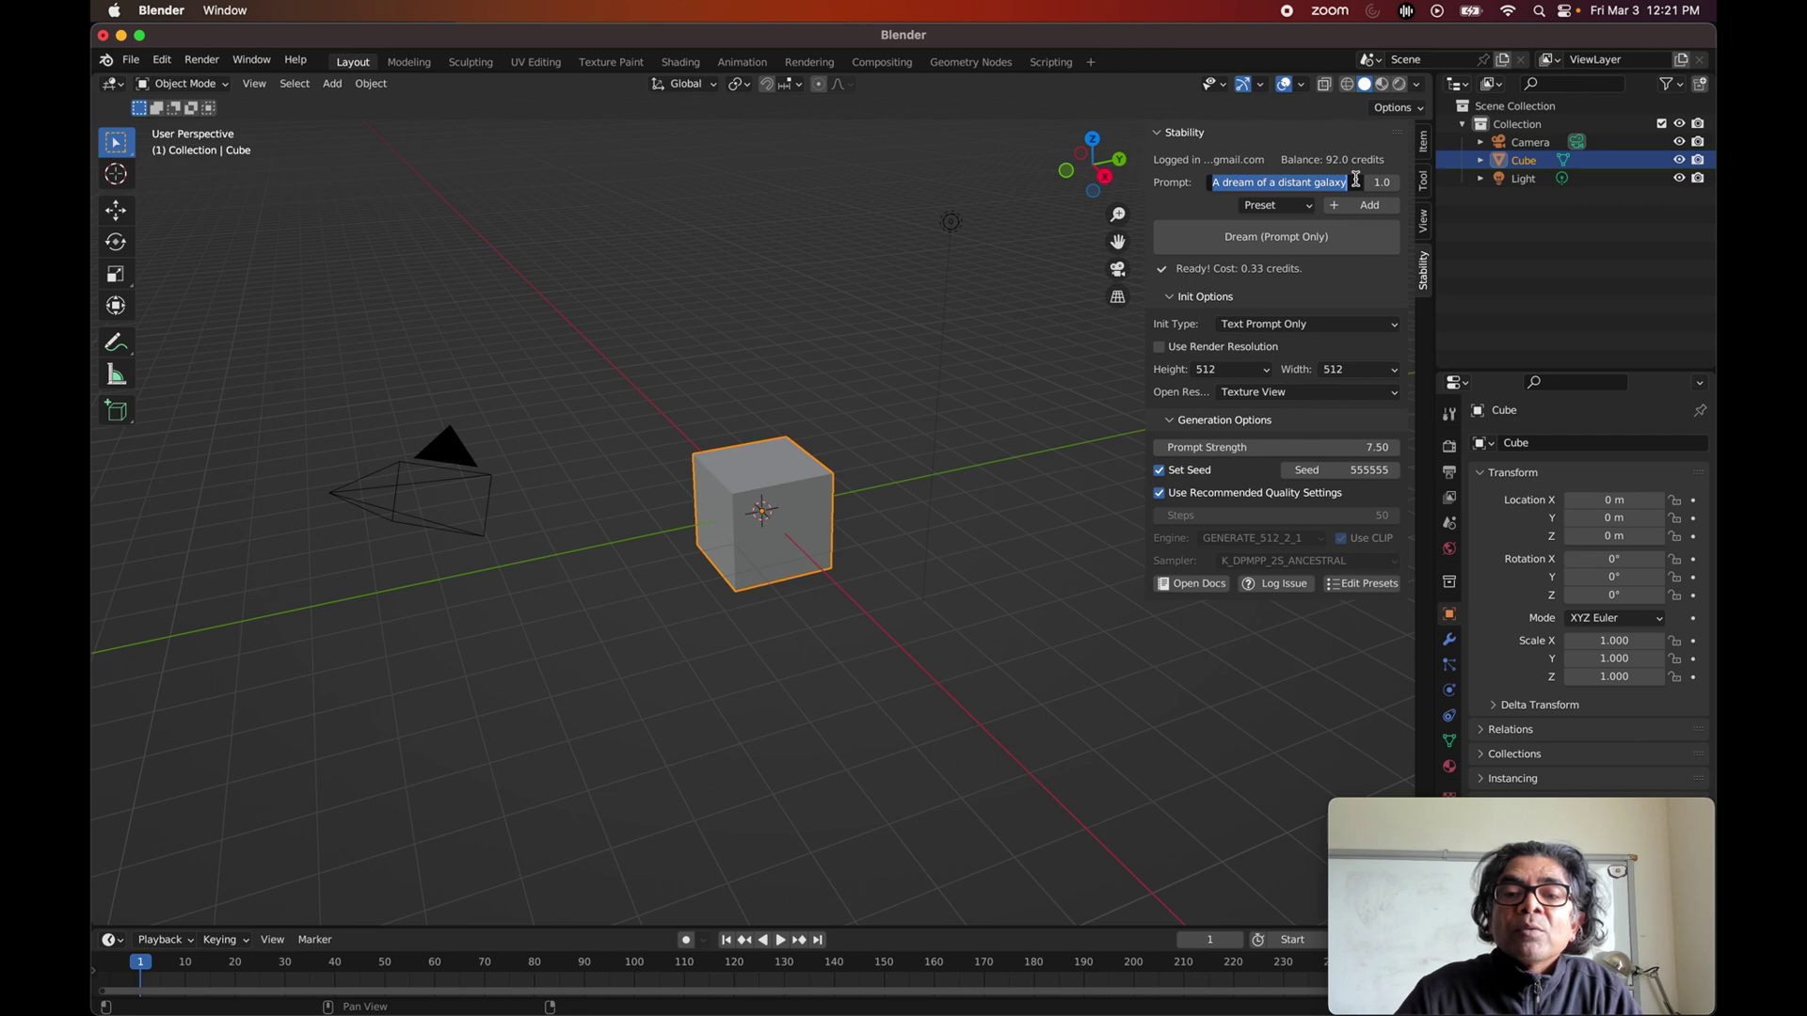
{"action": "key", "text": "BackSpace"}
{"action": "type", "text": "a magical"}
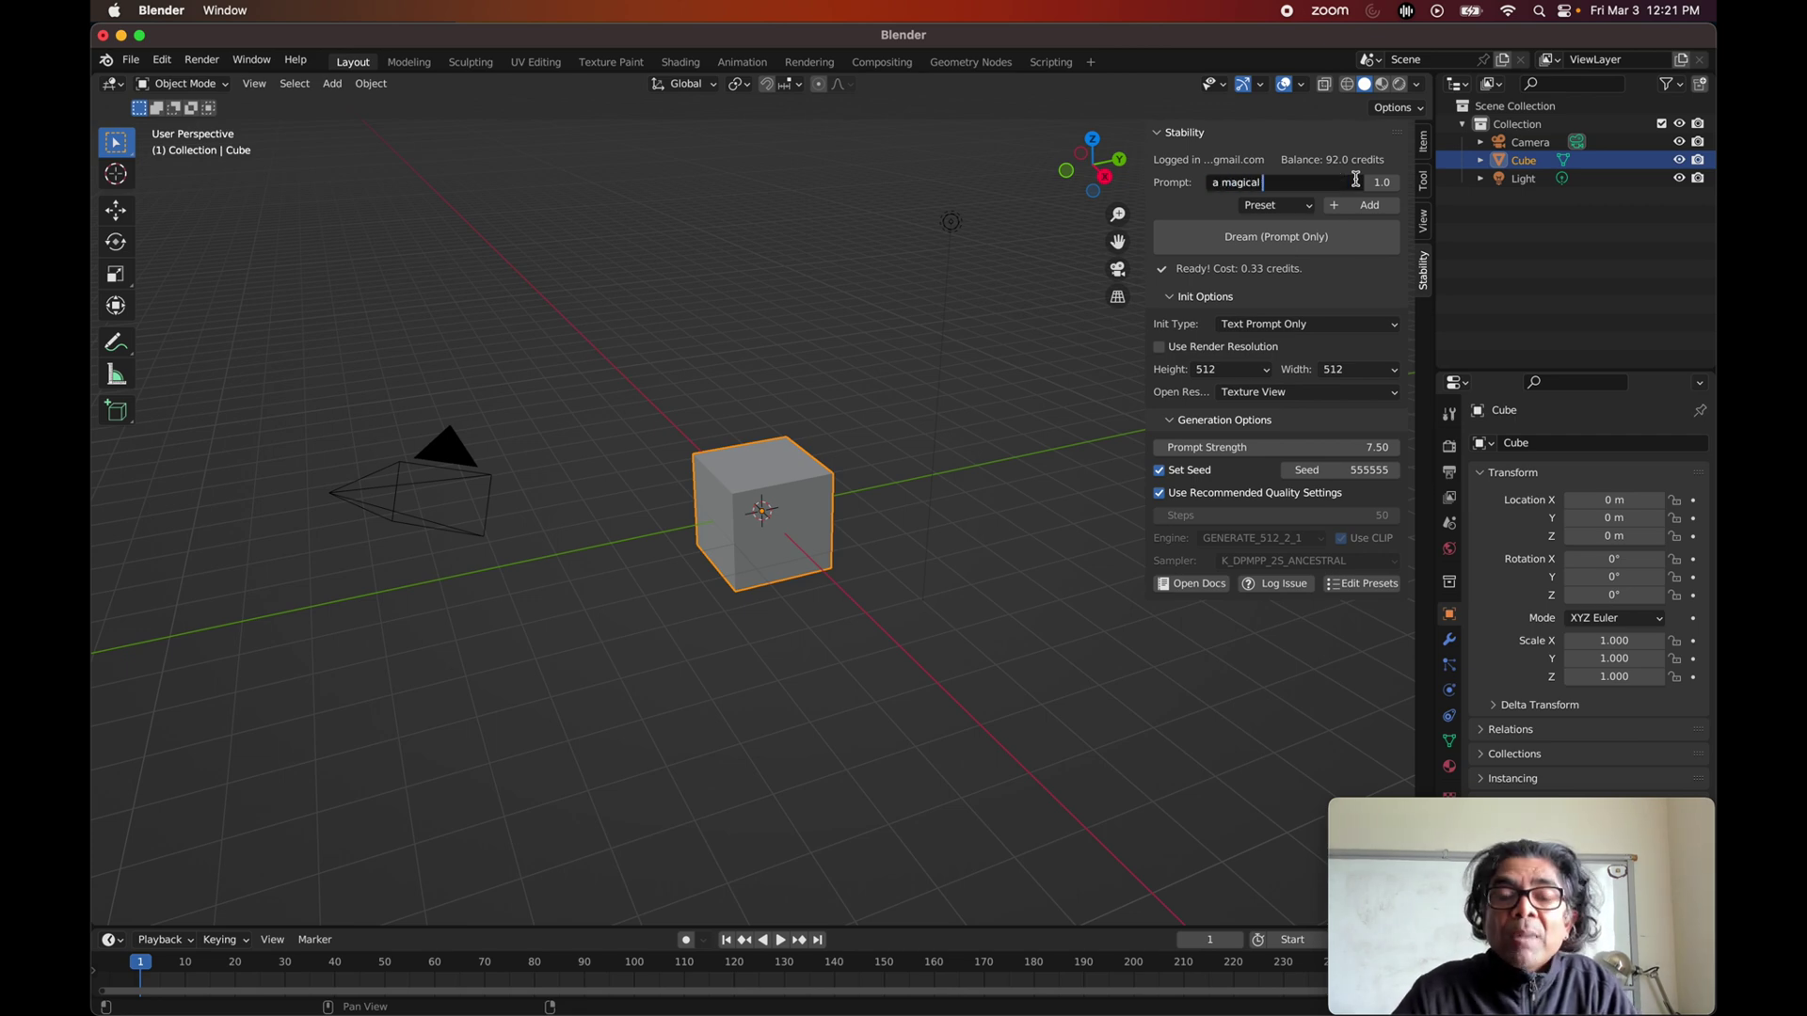
{"action": "type", "text": " forest with rose and dogs"}
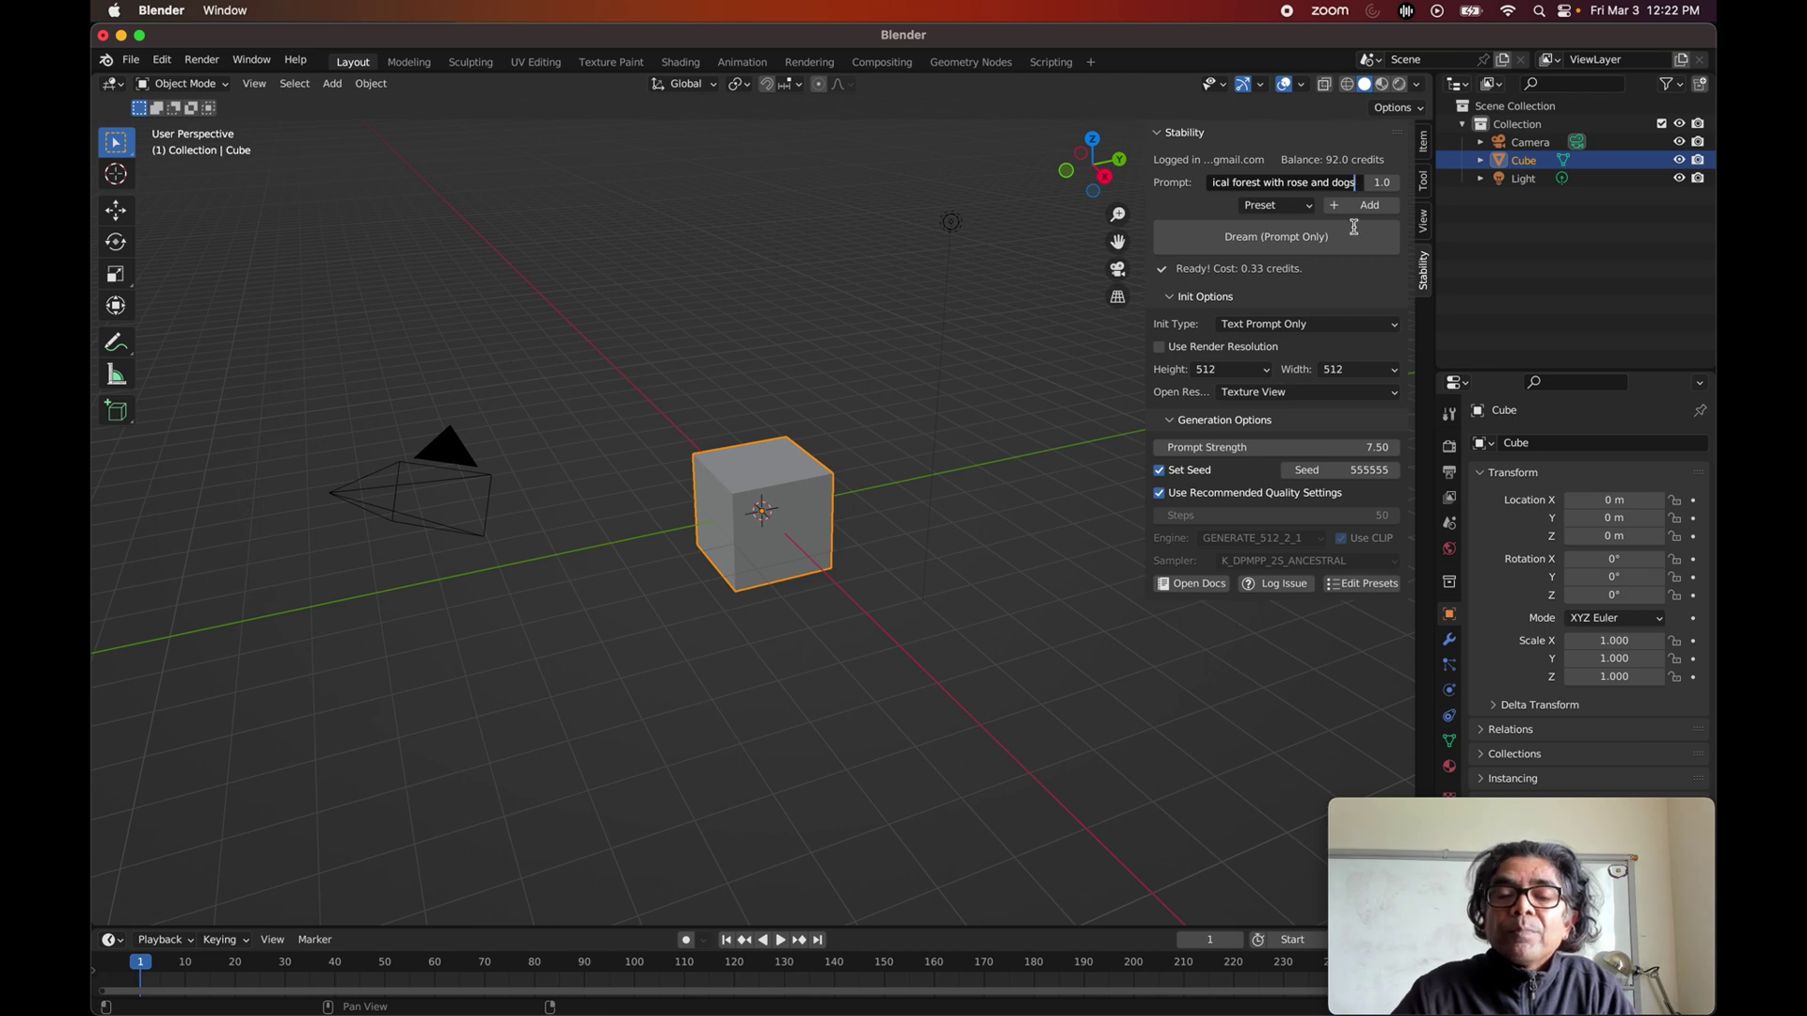
{"action": "type", "text": ", realistic"}
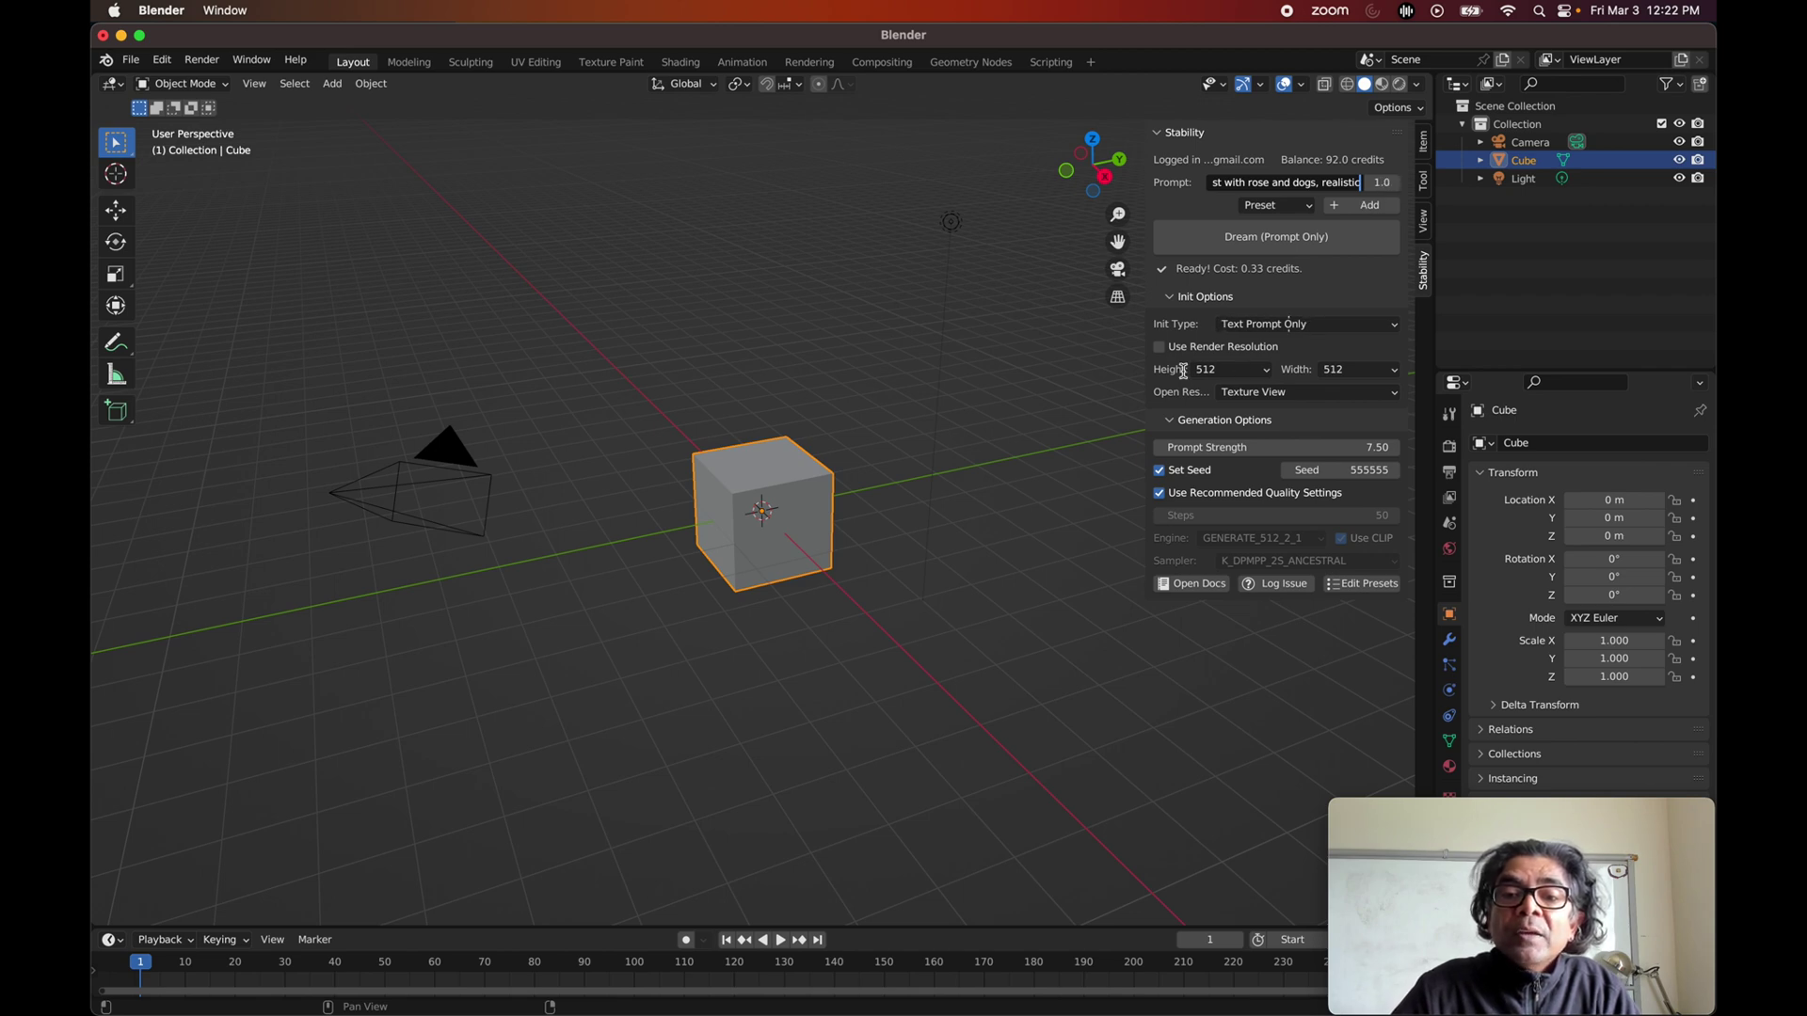
Step: Set the image height to 512 and width to 1024 without render resolution, and the prompt strength to 7.32
{"action": "left_click", "coordinate": [1263, 369]}
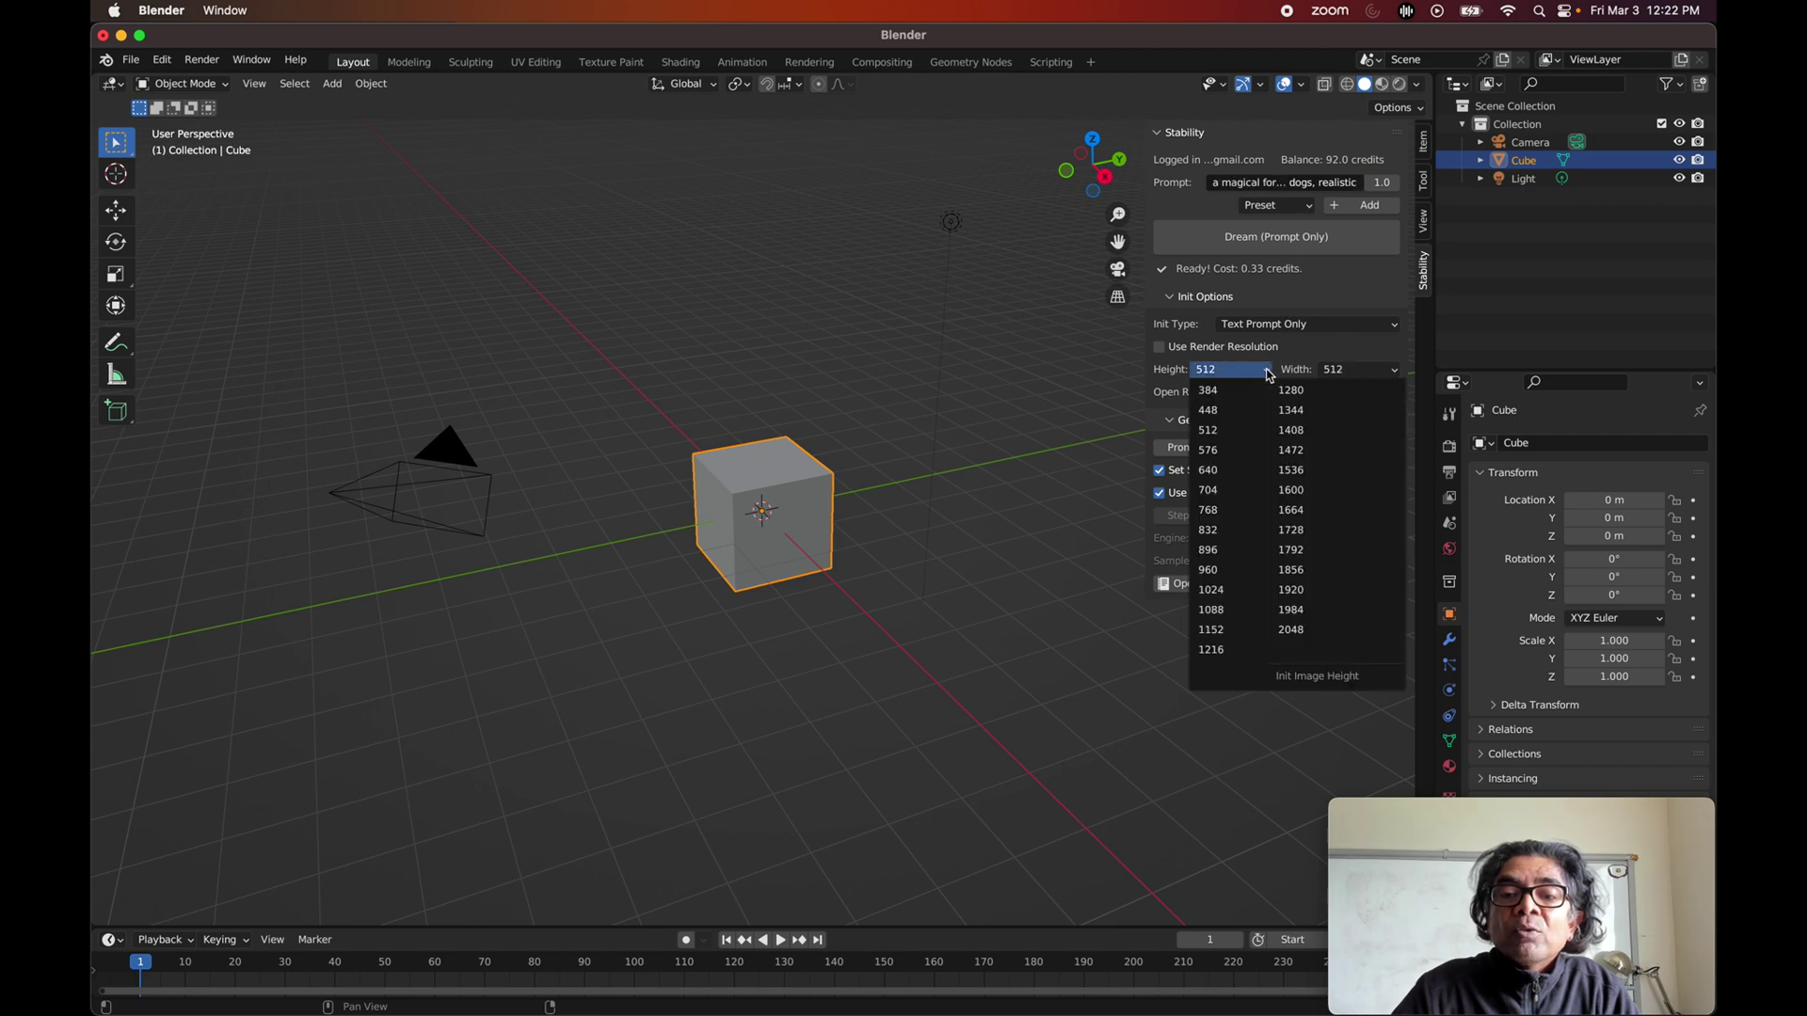
{"action": "left_click", "coordinate": [1315, 346]}
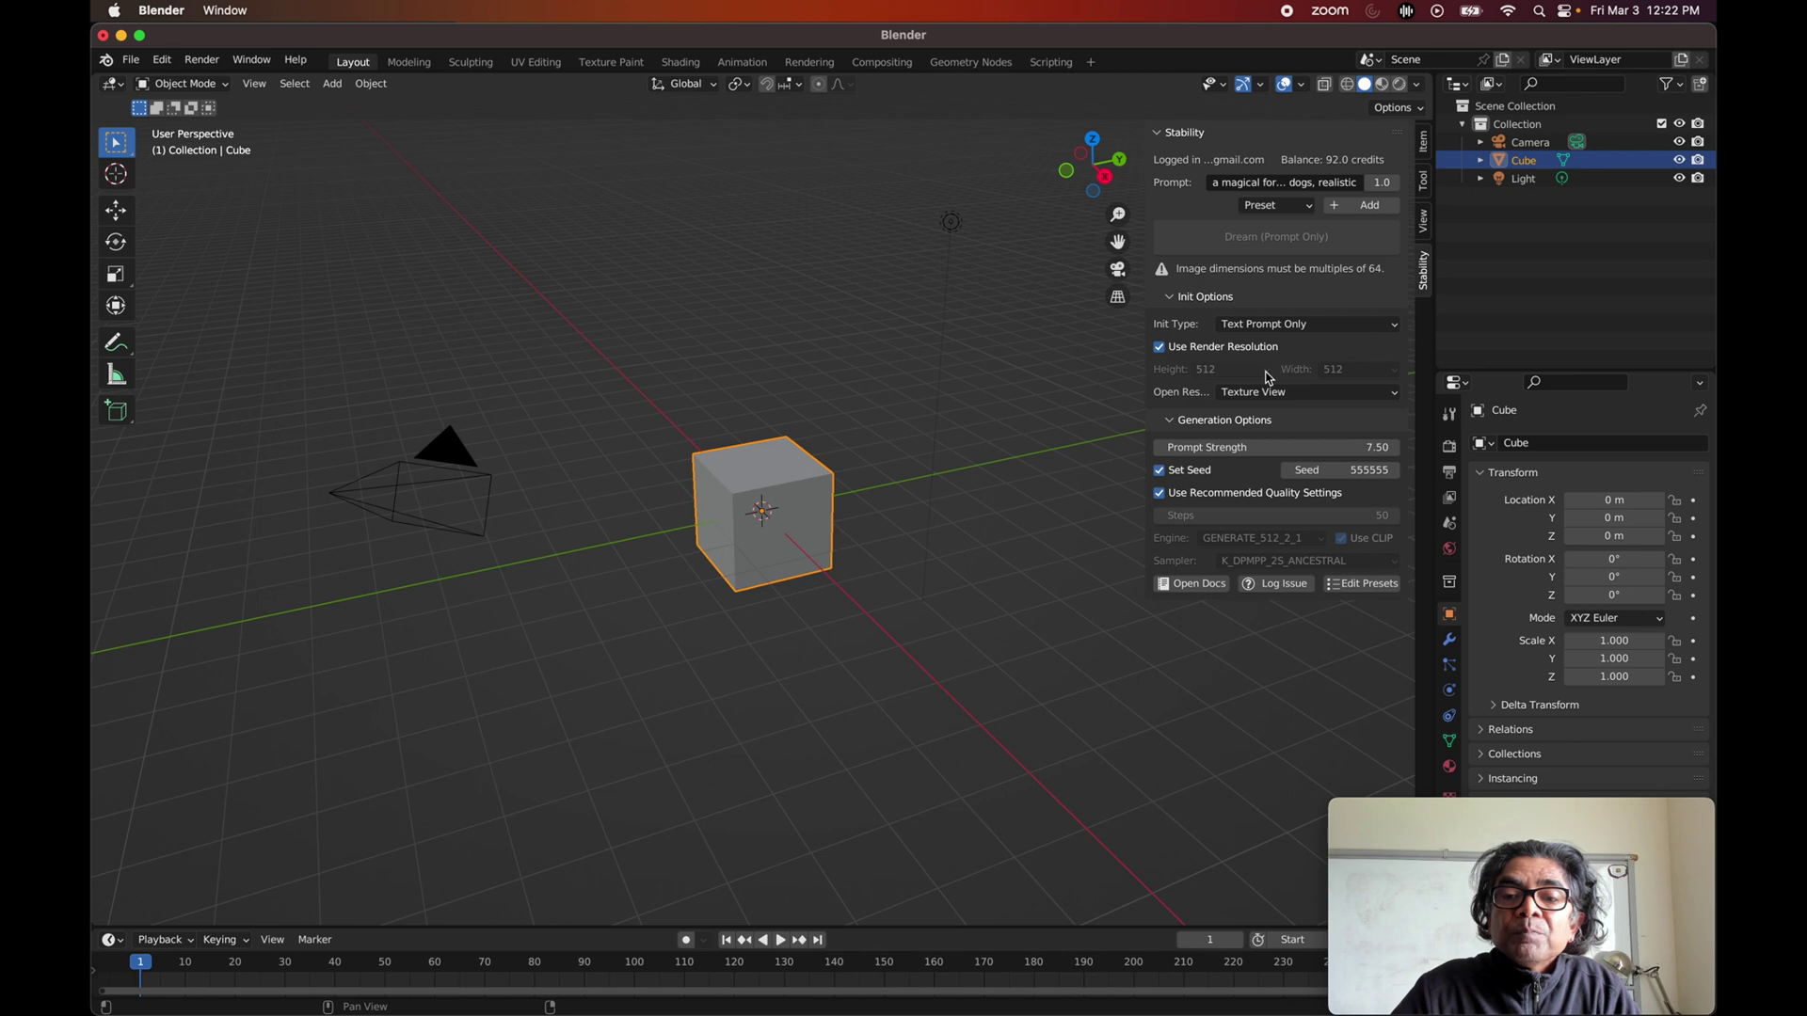
{"action": "left_click", "coordinate": [1160, 348]}
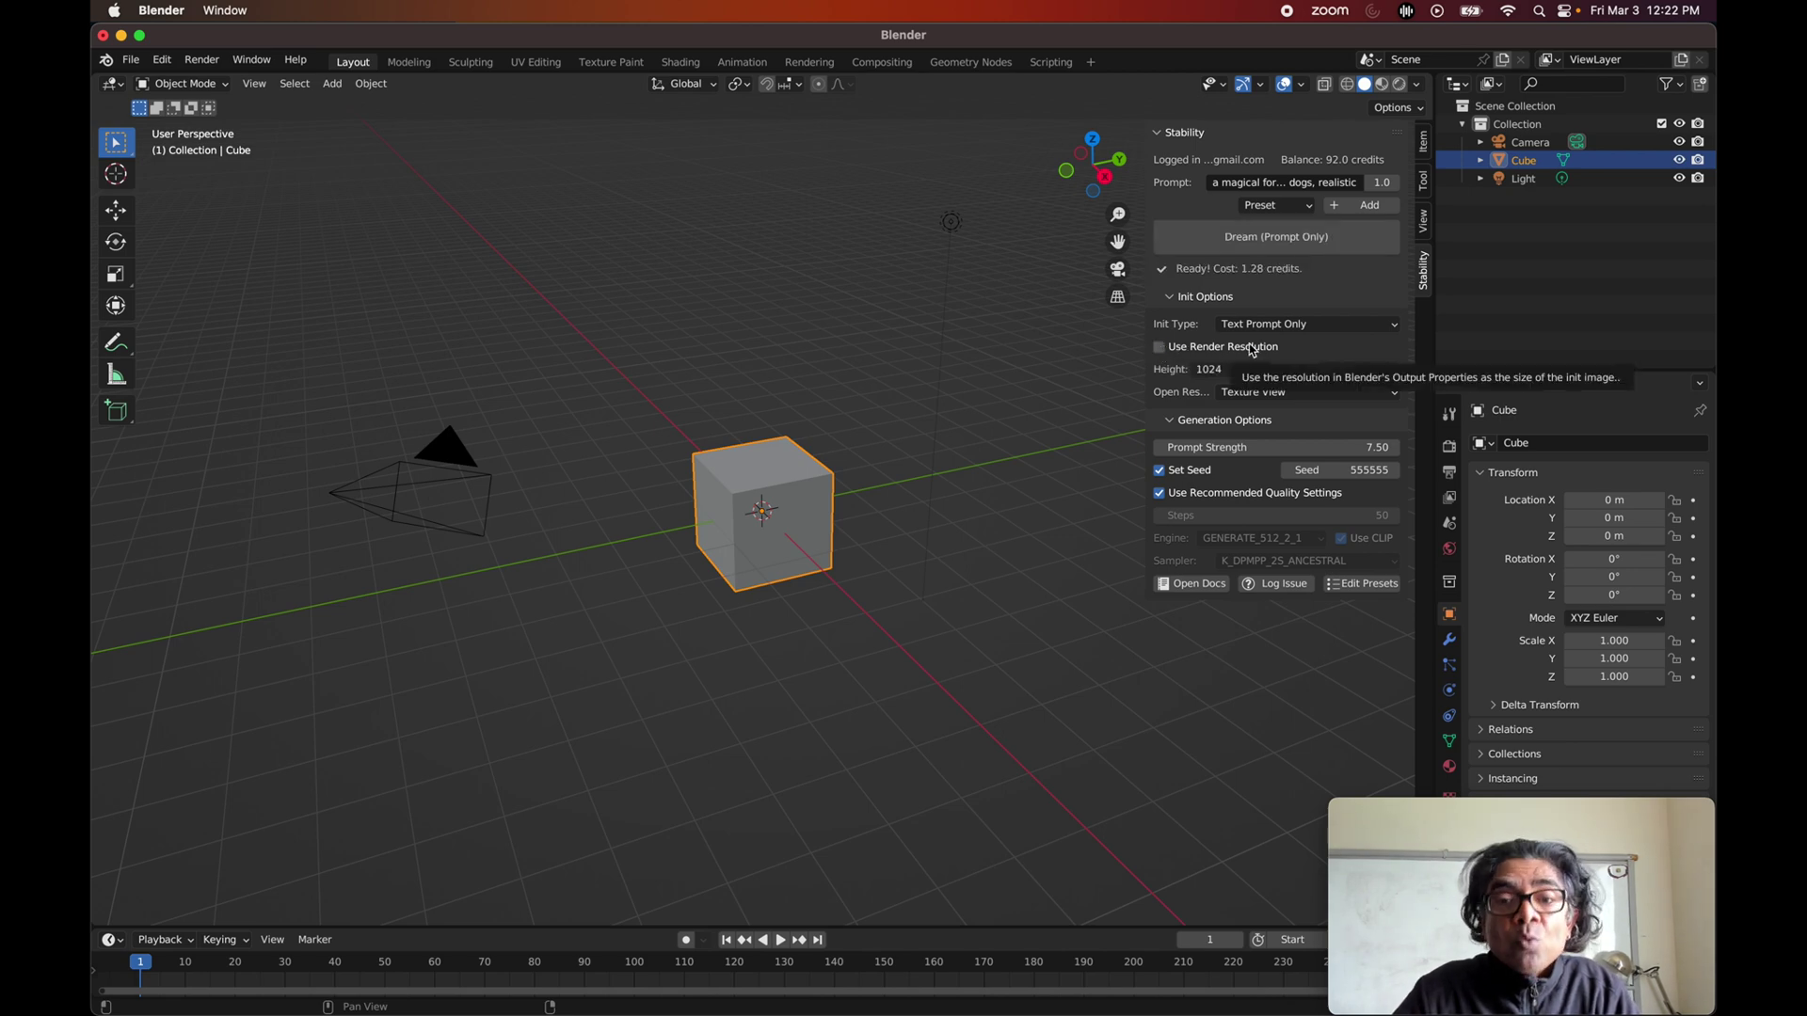
{"action": "left_click", "coordinate": [1240, 369]}
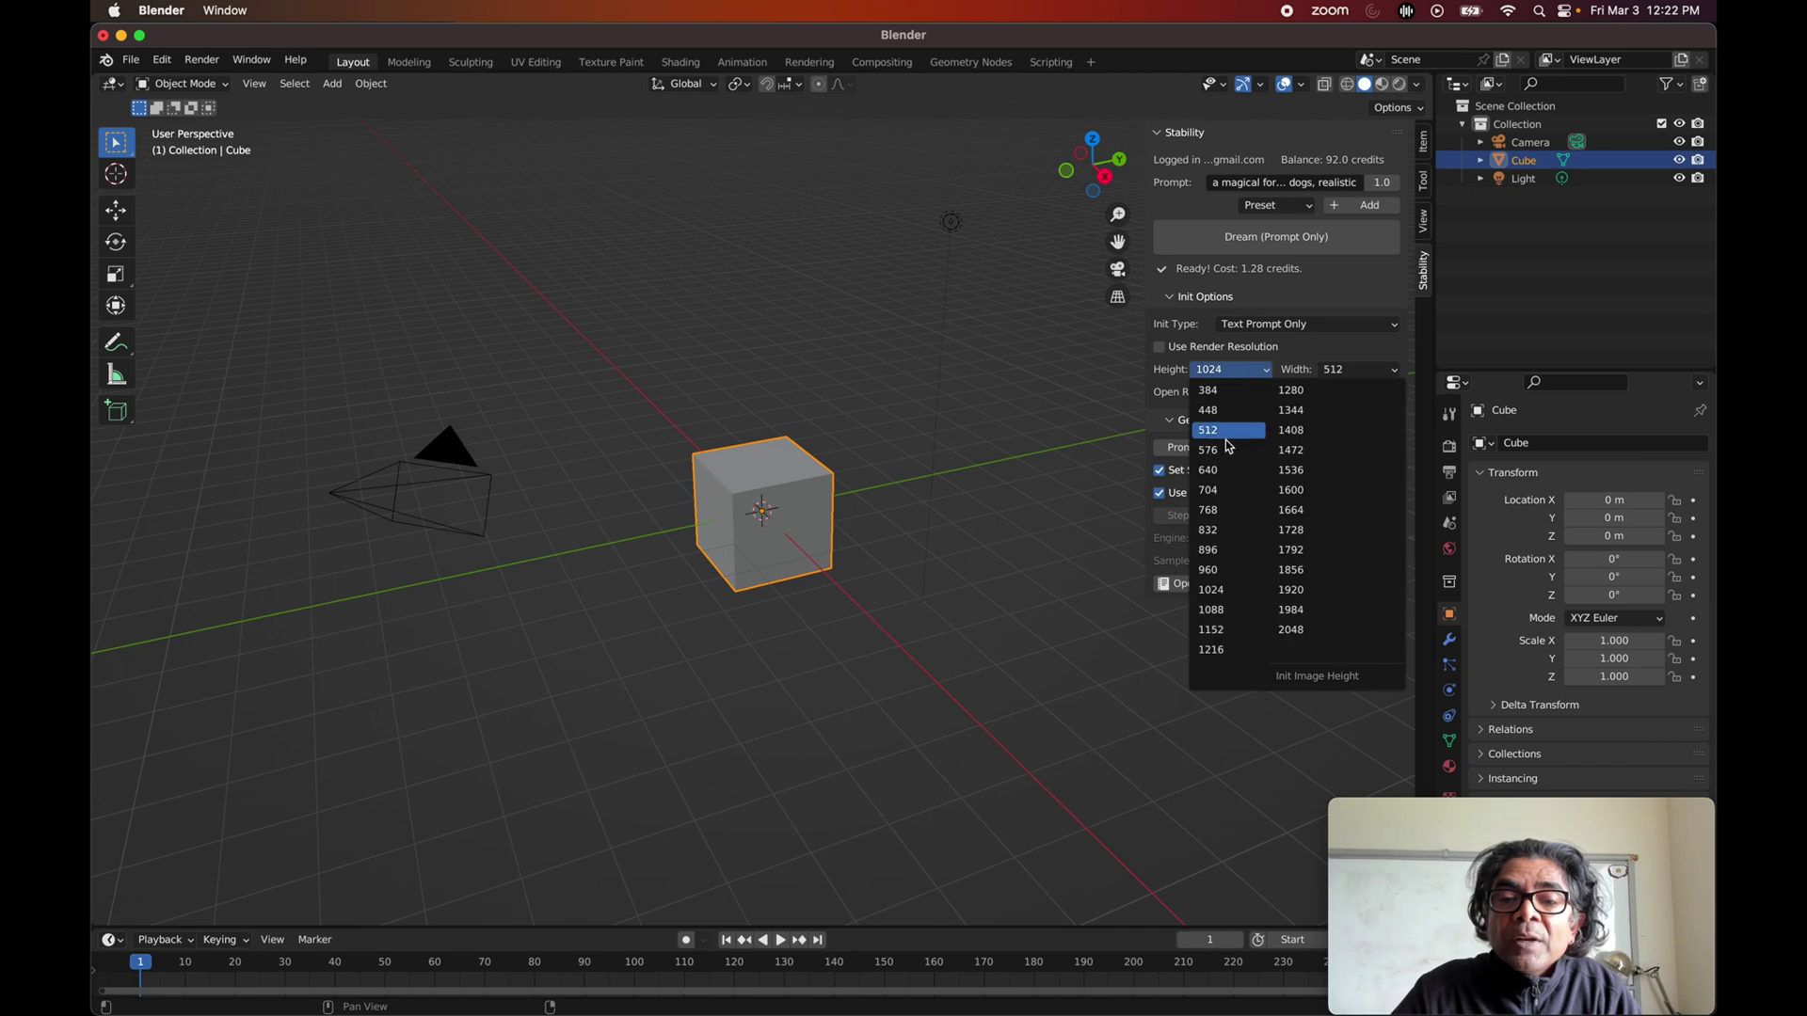
{"action": "left_click", "coordinate": [1226, 434]}
{"action": "left_click", "coordinate": [1353, 367]}
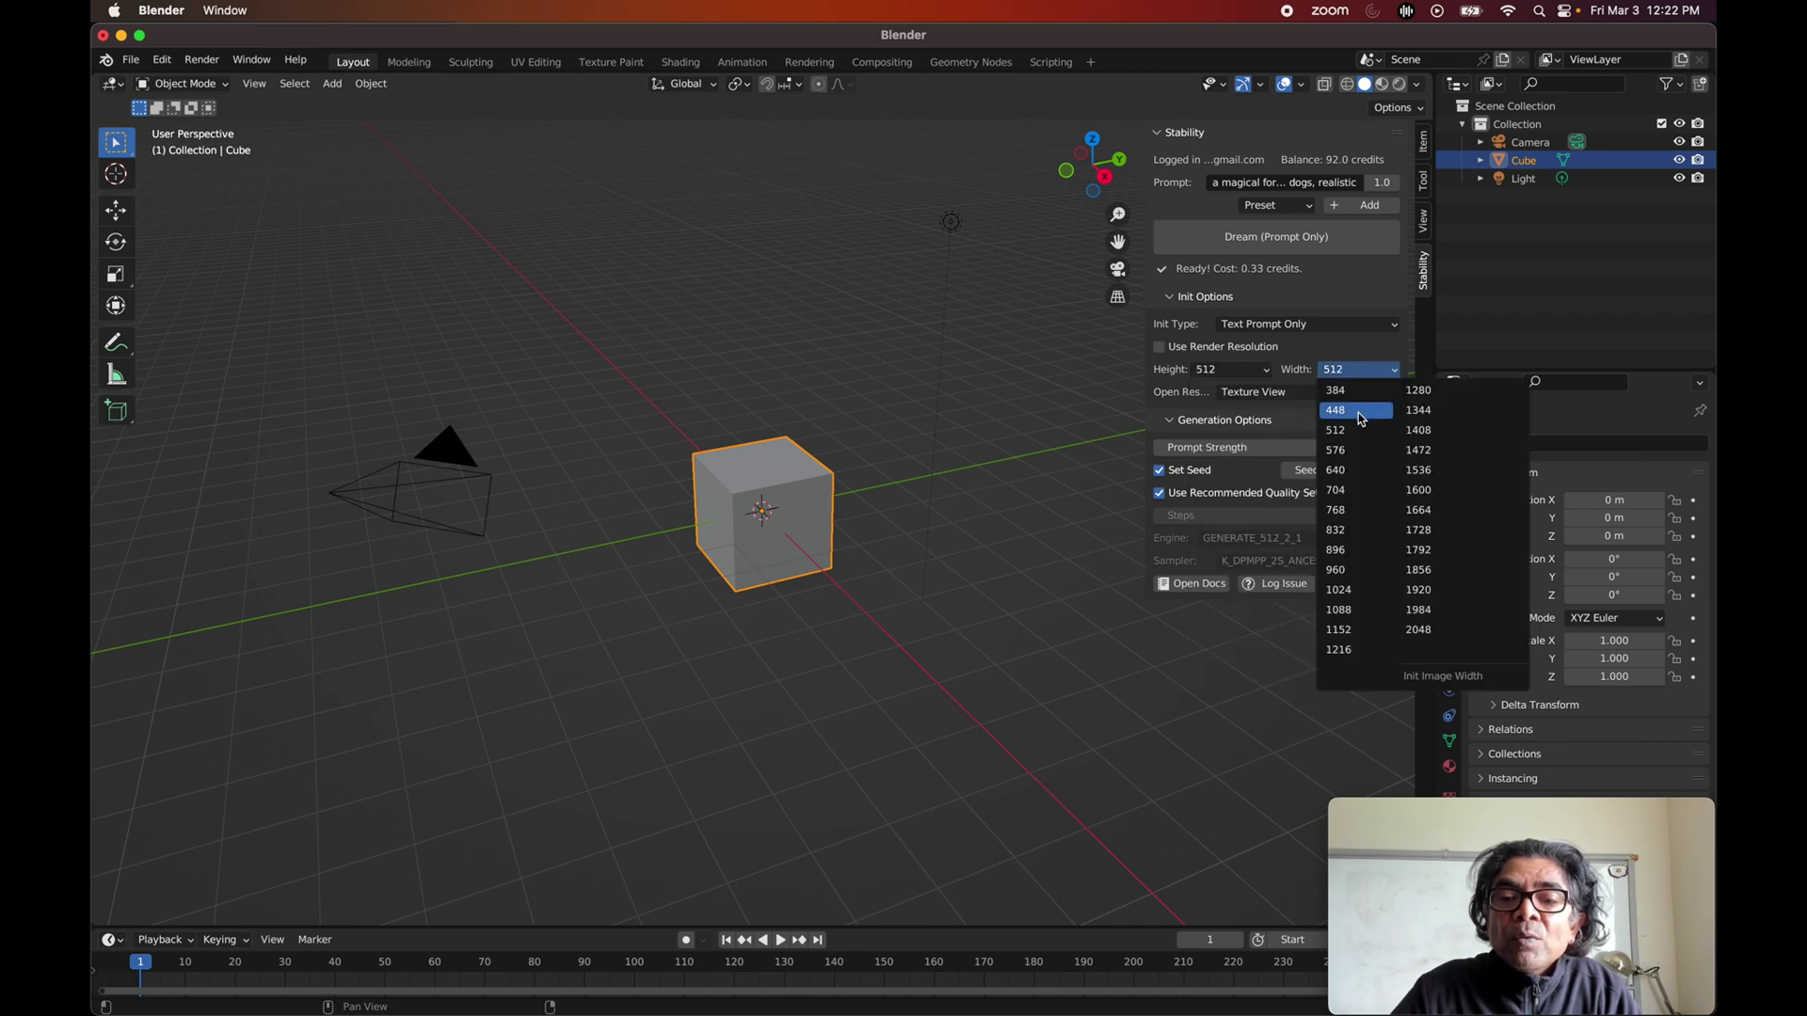
{"action": "left_click", "coordinate": [1352, 587]}
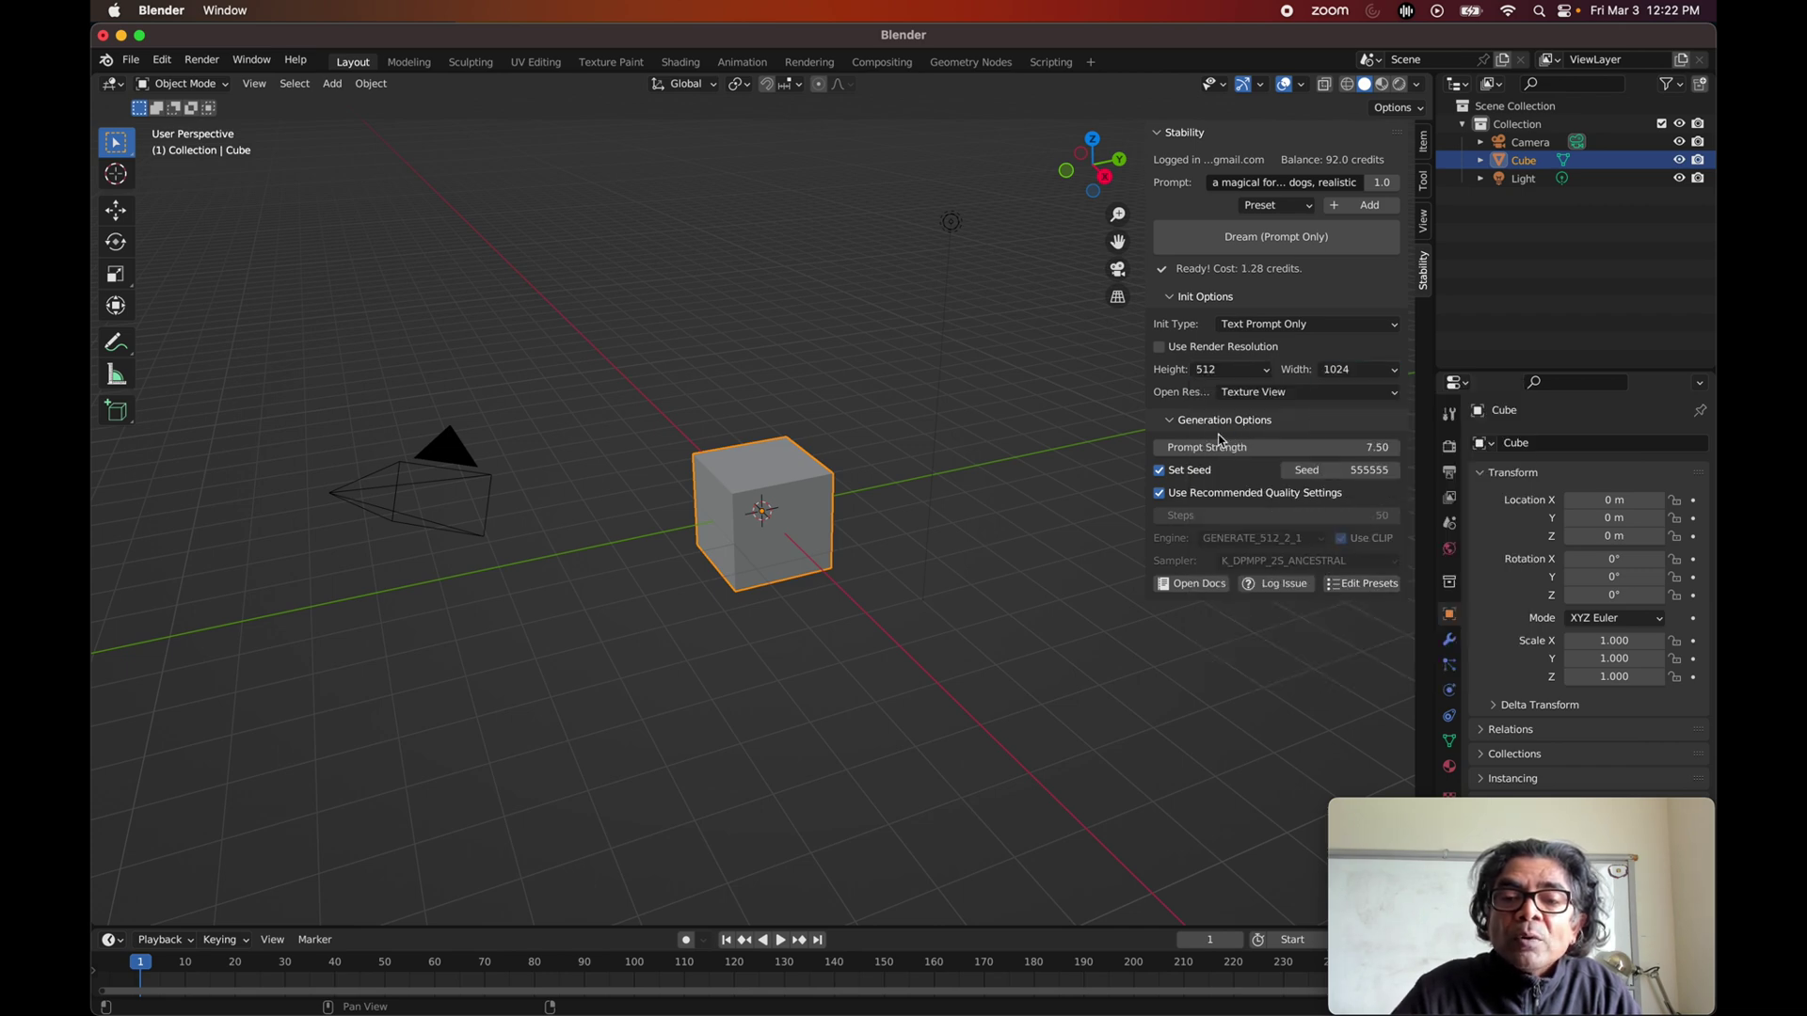
{"action": "left_click_drag", "start_coordinate": [1361, 451], "coordinate": [1394, 453]}
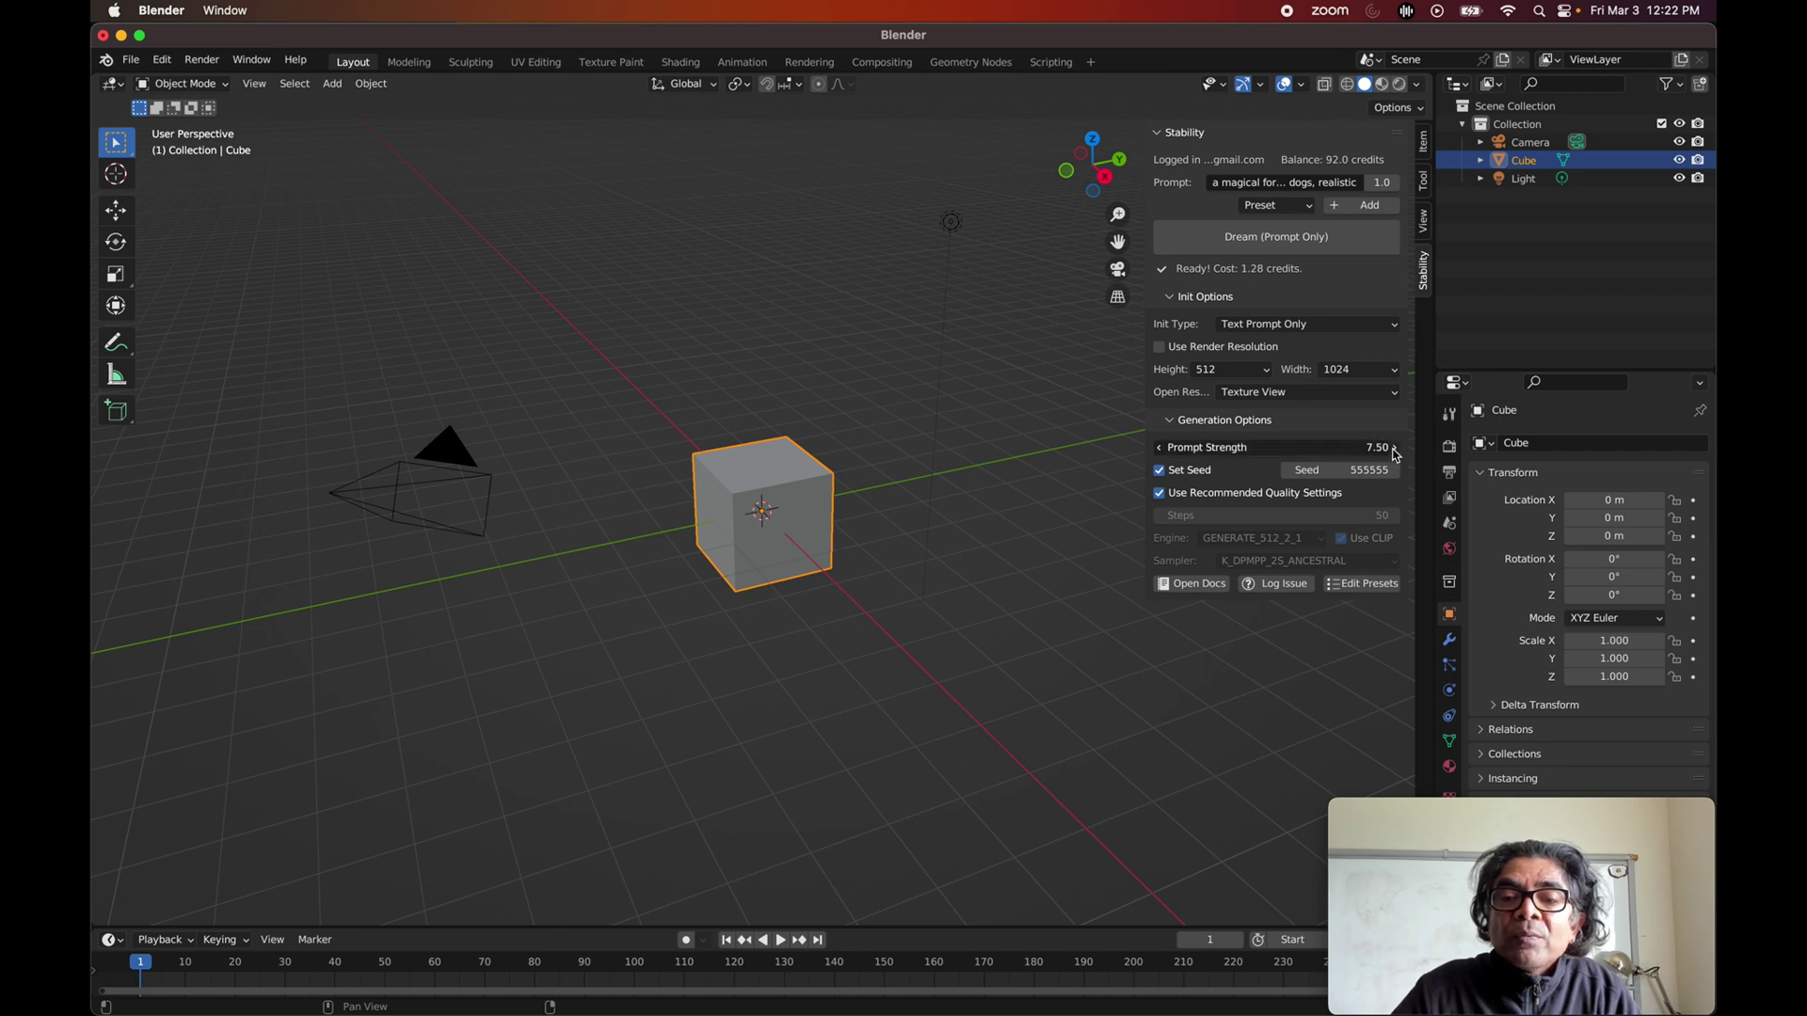
{"action": "left_click", "coordinate": [1160, 449]}
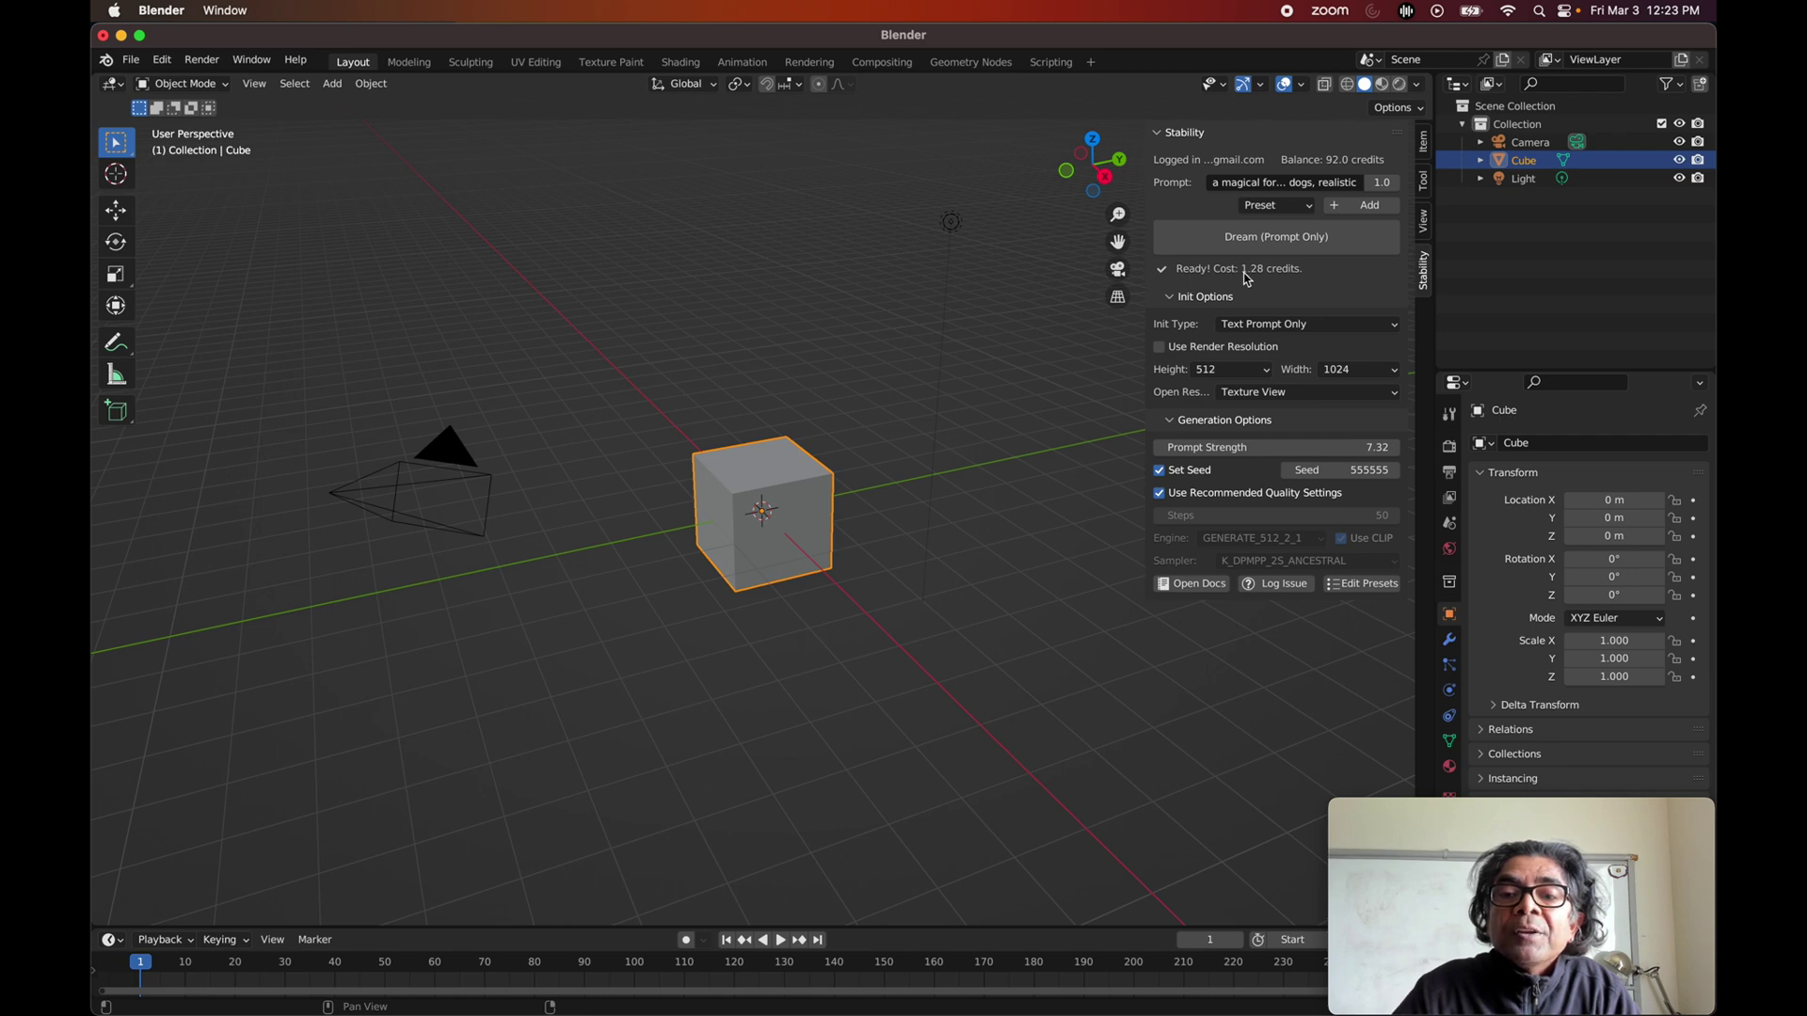
{"action": "left_click", "coordinate": [1266, 297]}
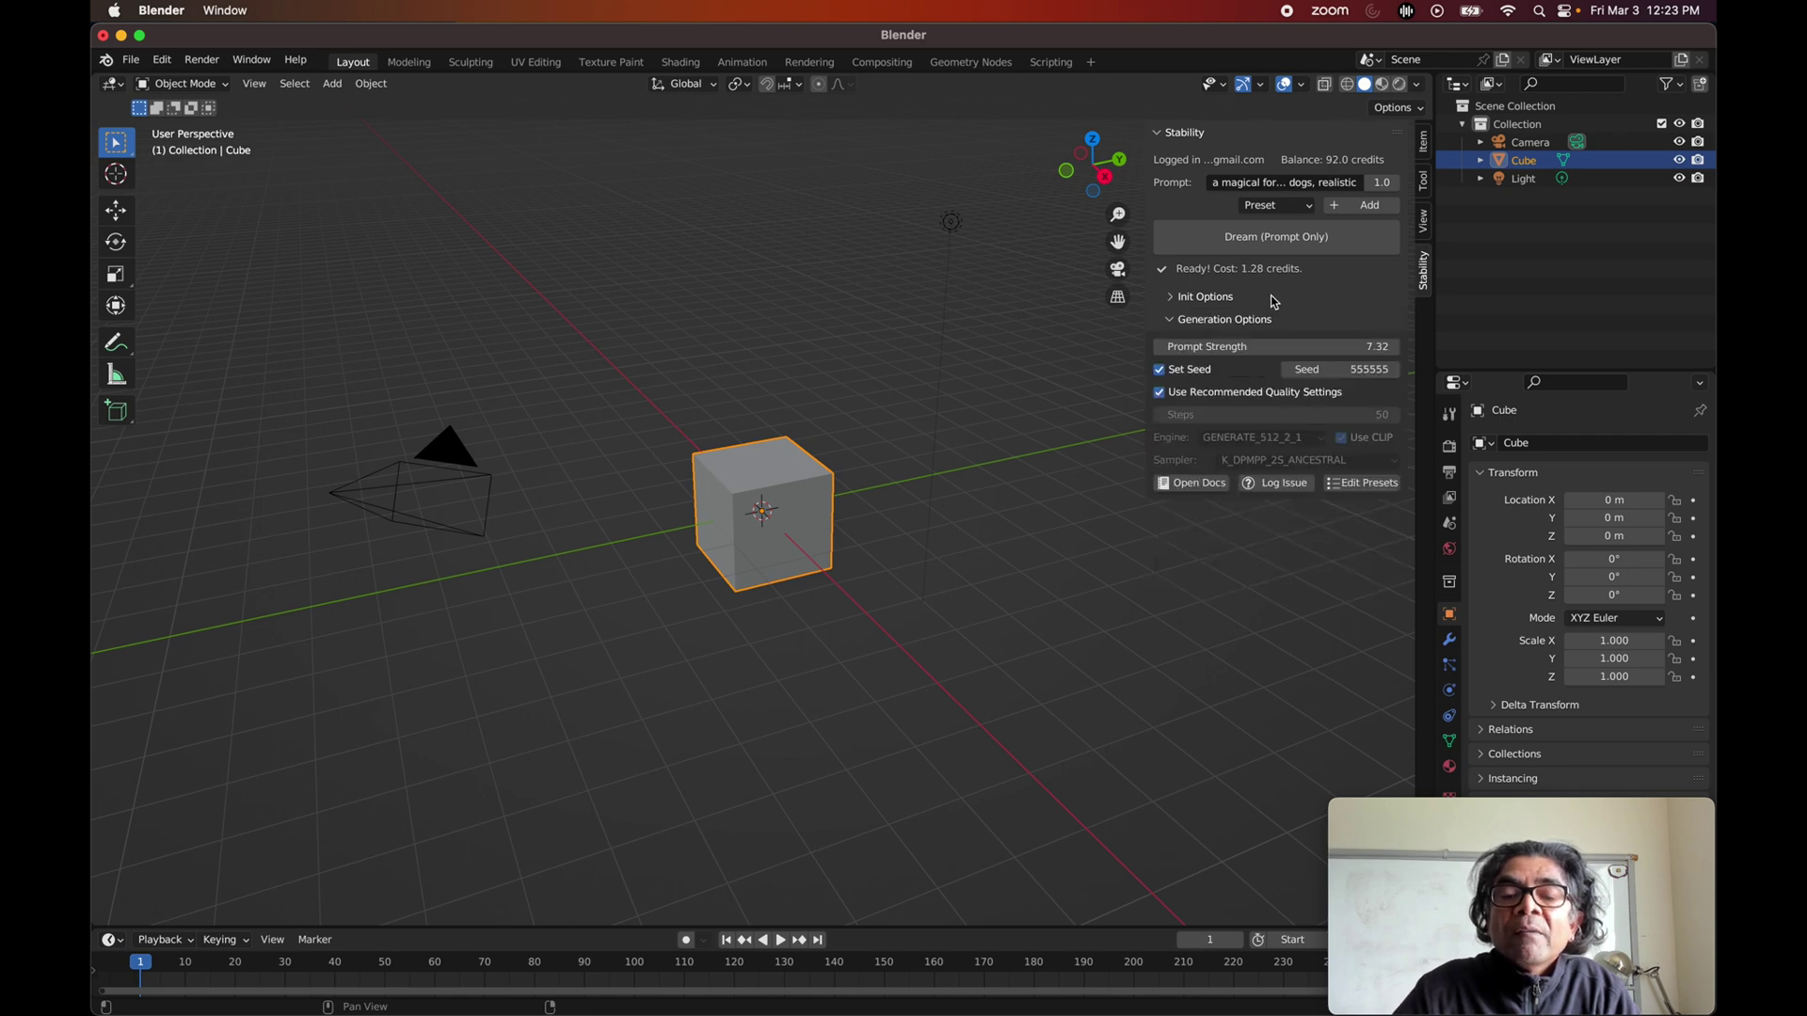
{"action": "left_click", "coordinate": [1172, 298]}
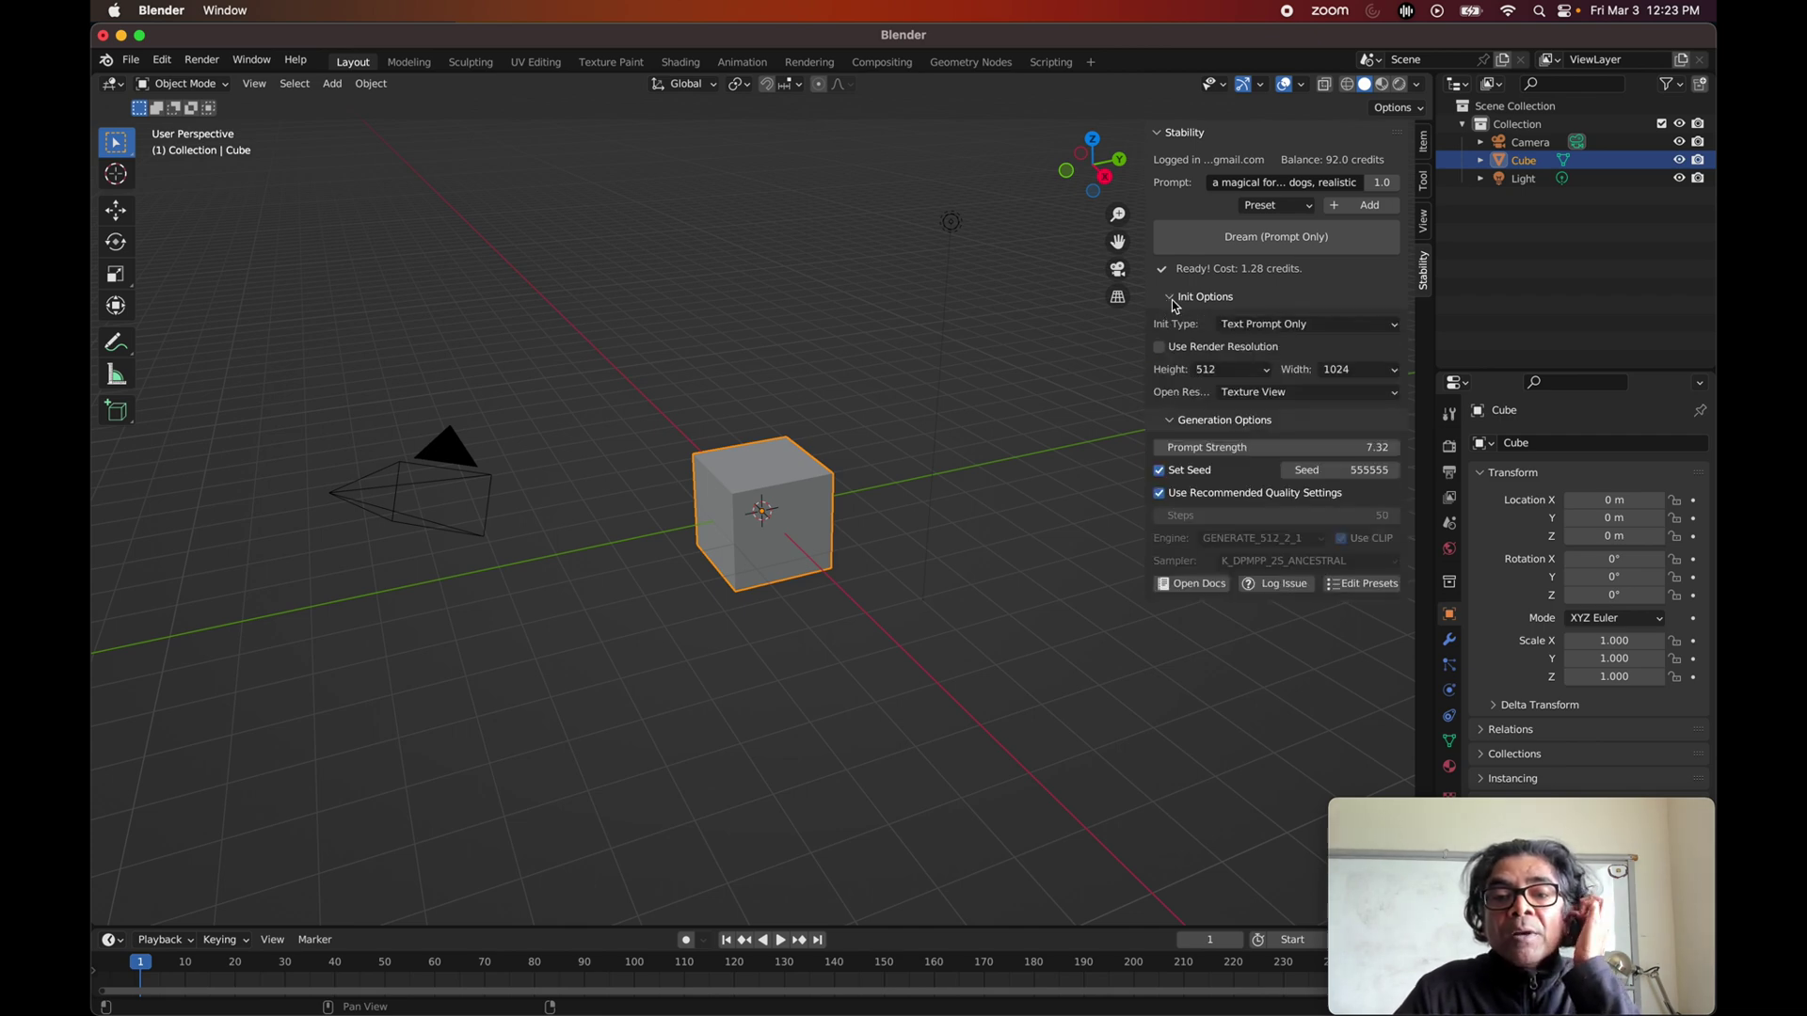
{"action": "left_click", "coordinate": [1175, 298]}
{"action": "left_click", "coordinate": [1172, 319]}
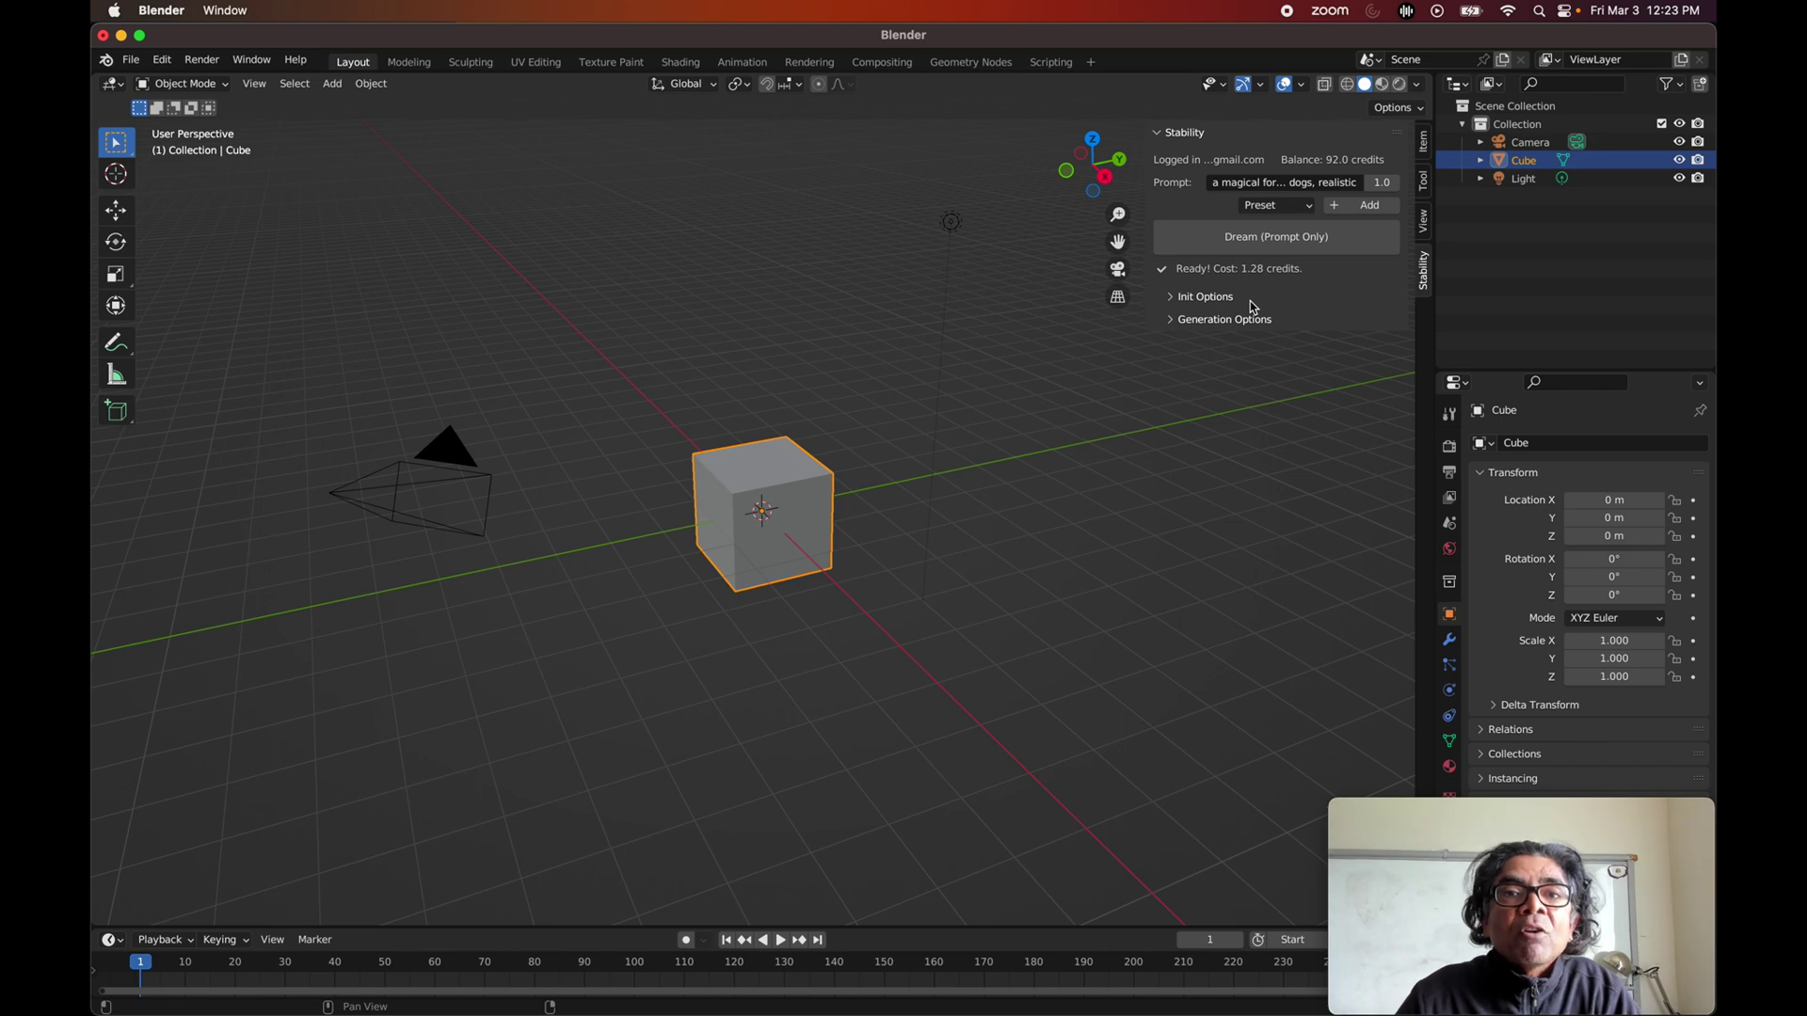
{"action": "left_click", "coordinate": [1175, 299]}
{"action": "left_click", "coordinate": [1169, 420]}
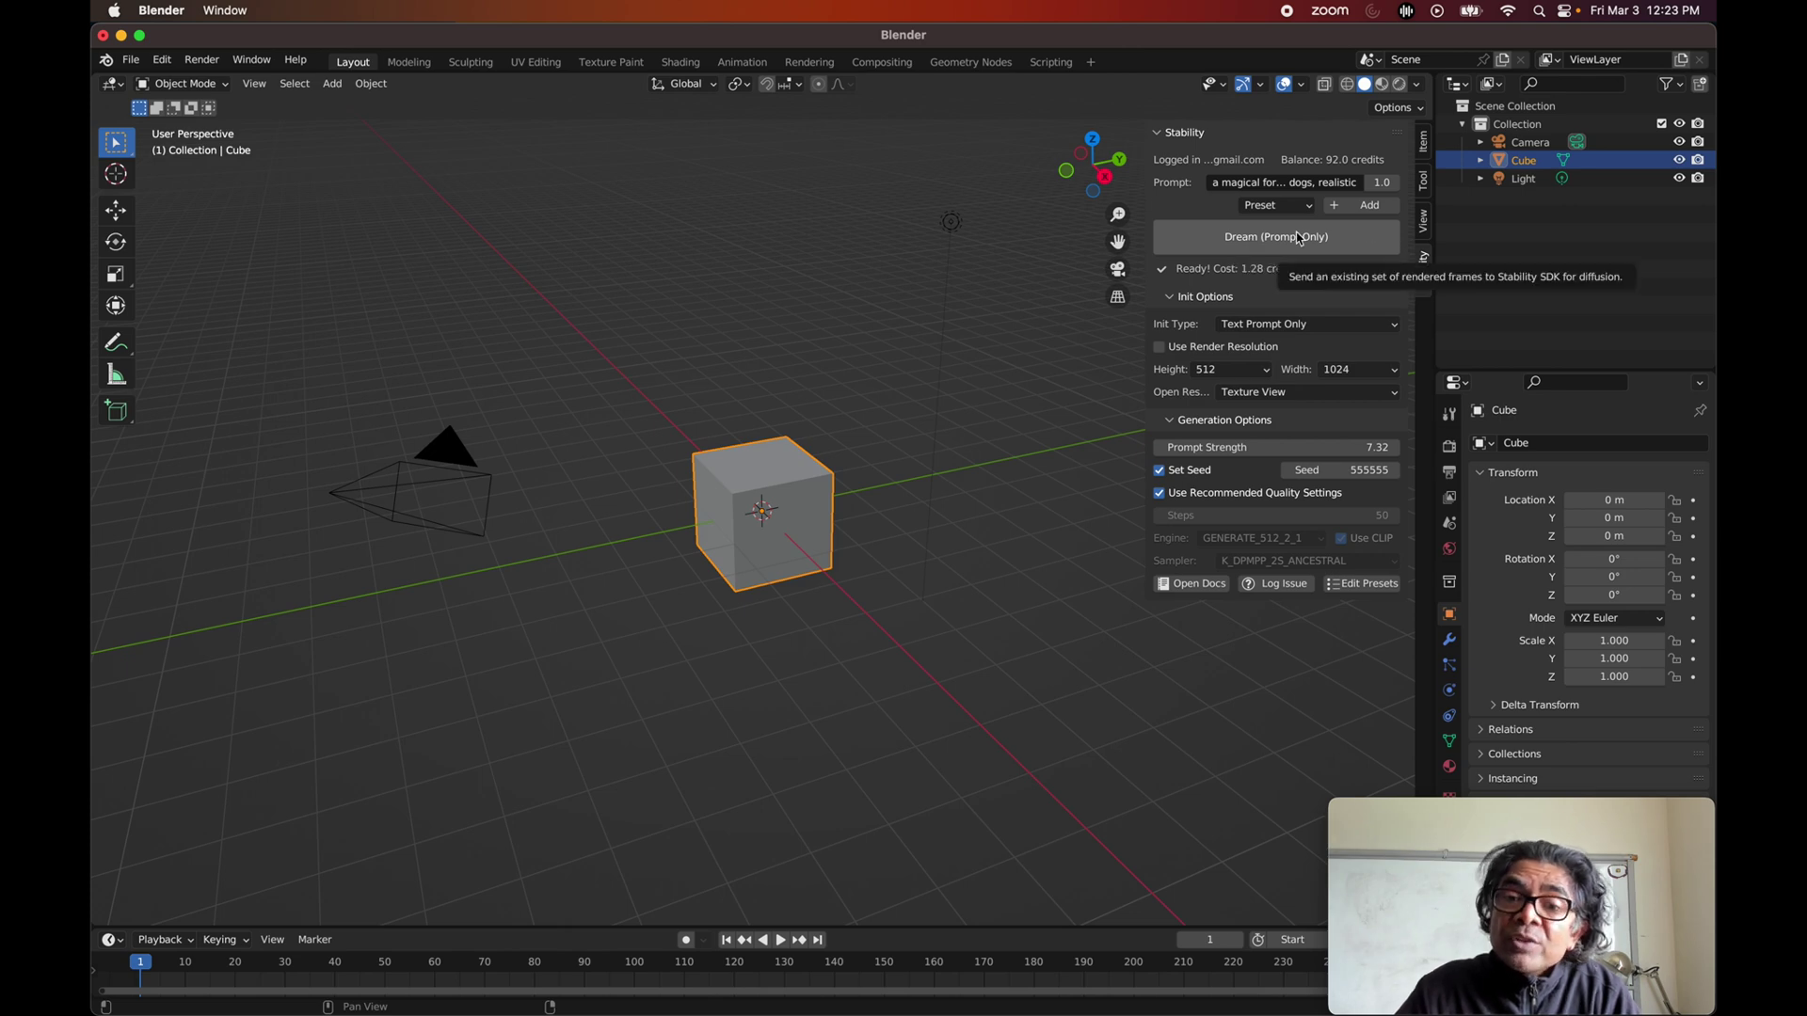
Step: Change the Properties area to an Image Editor and generate the image from the text prompt with Dream
{"action": "left_click", "coordinate": [1467, 386]}
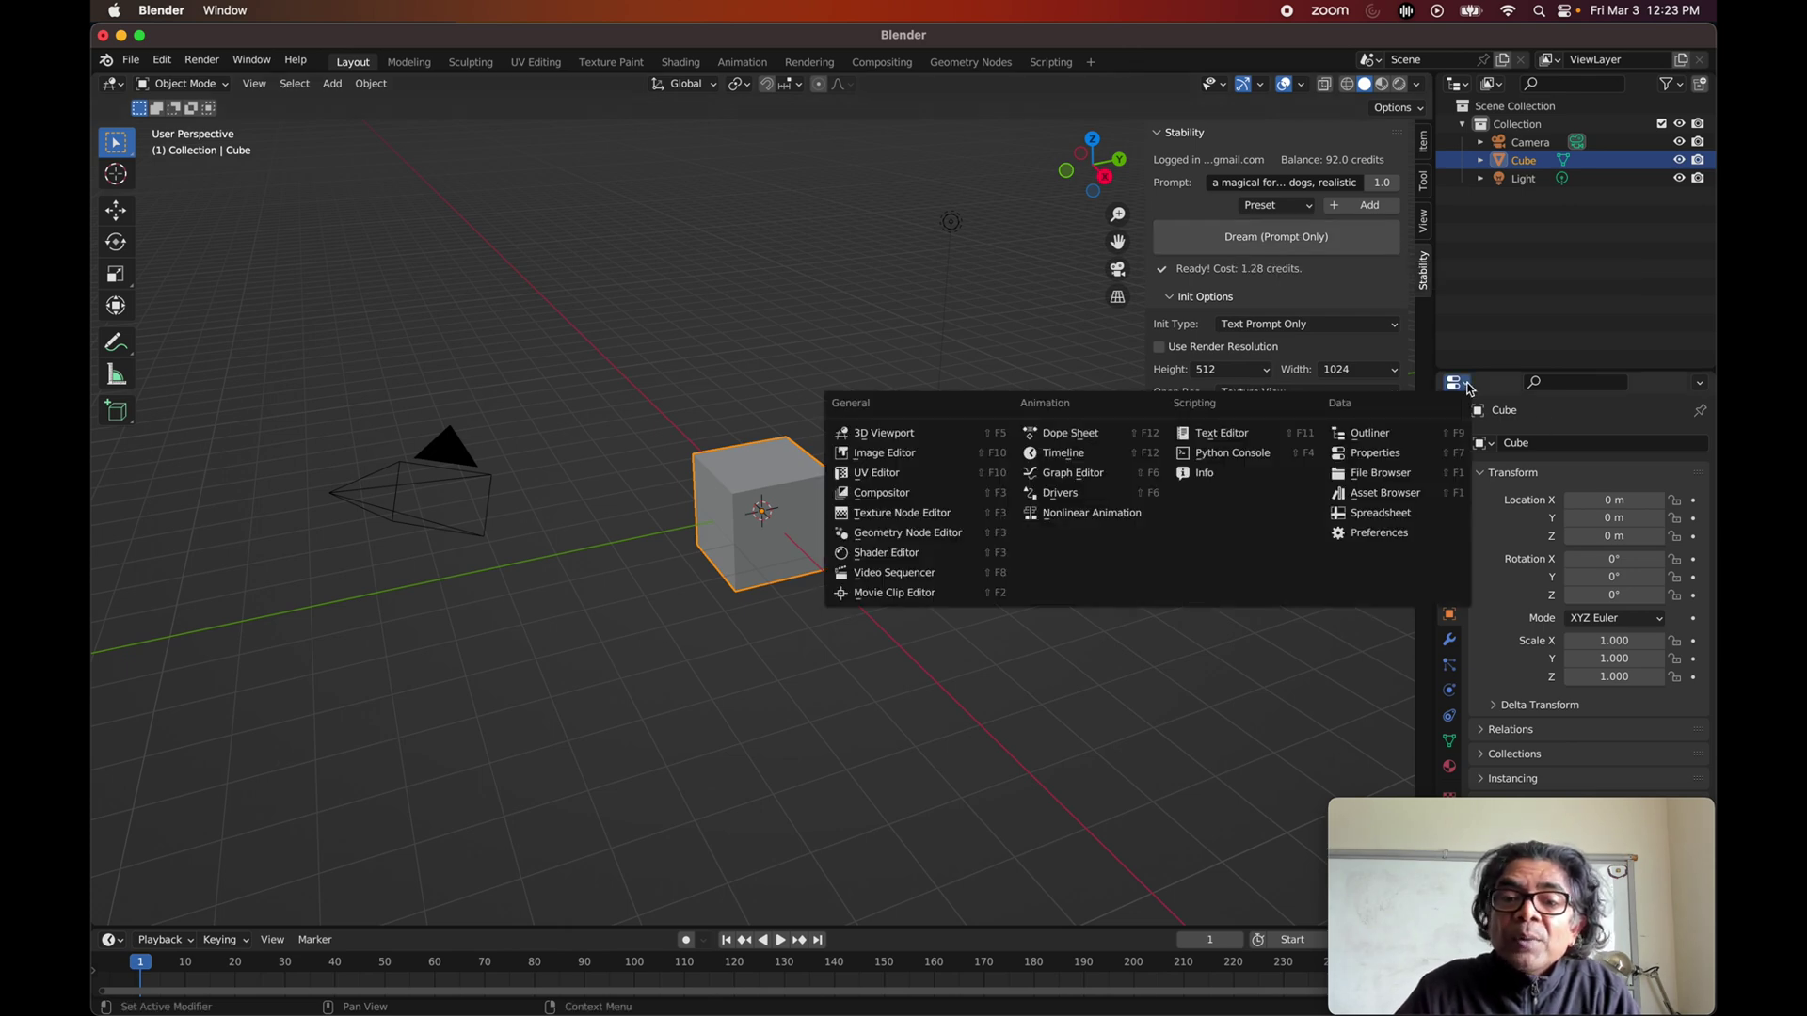
{"action": "left_click", "coordinate": [911, 455]}
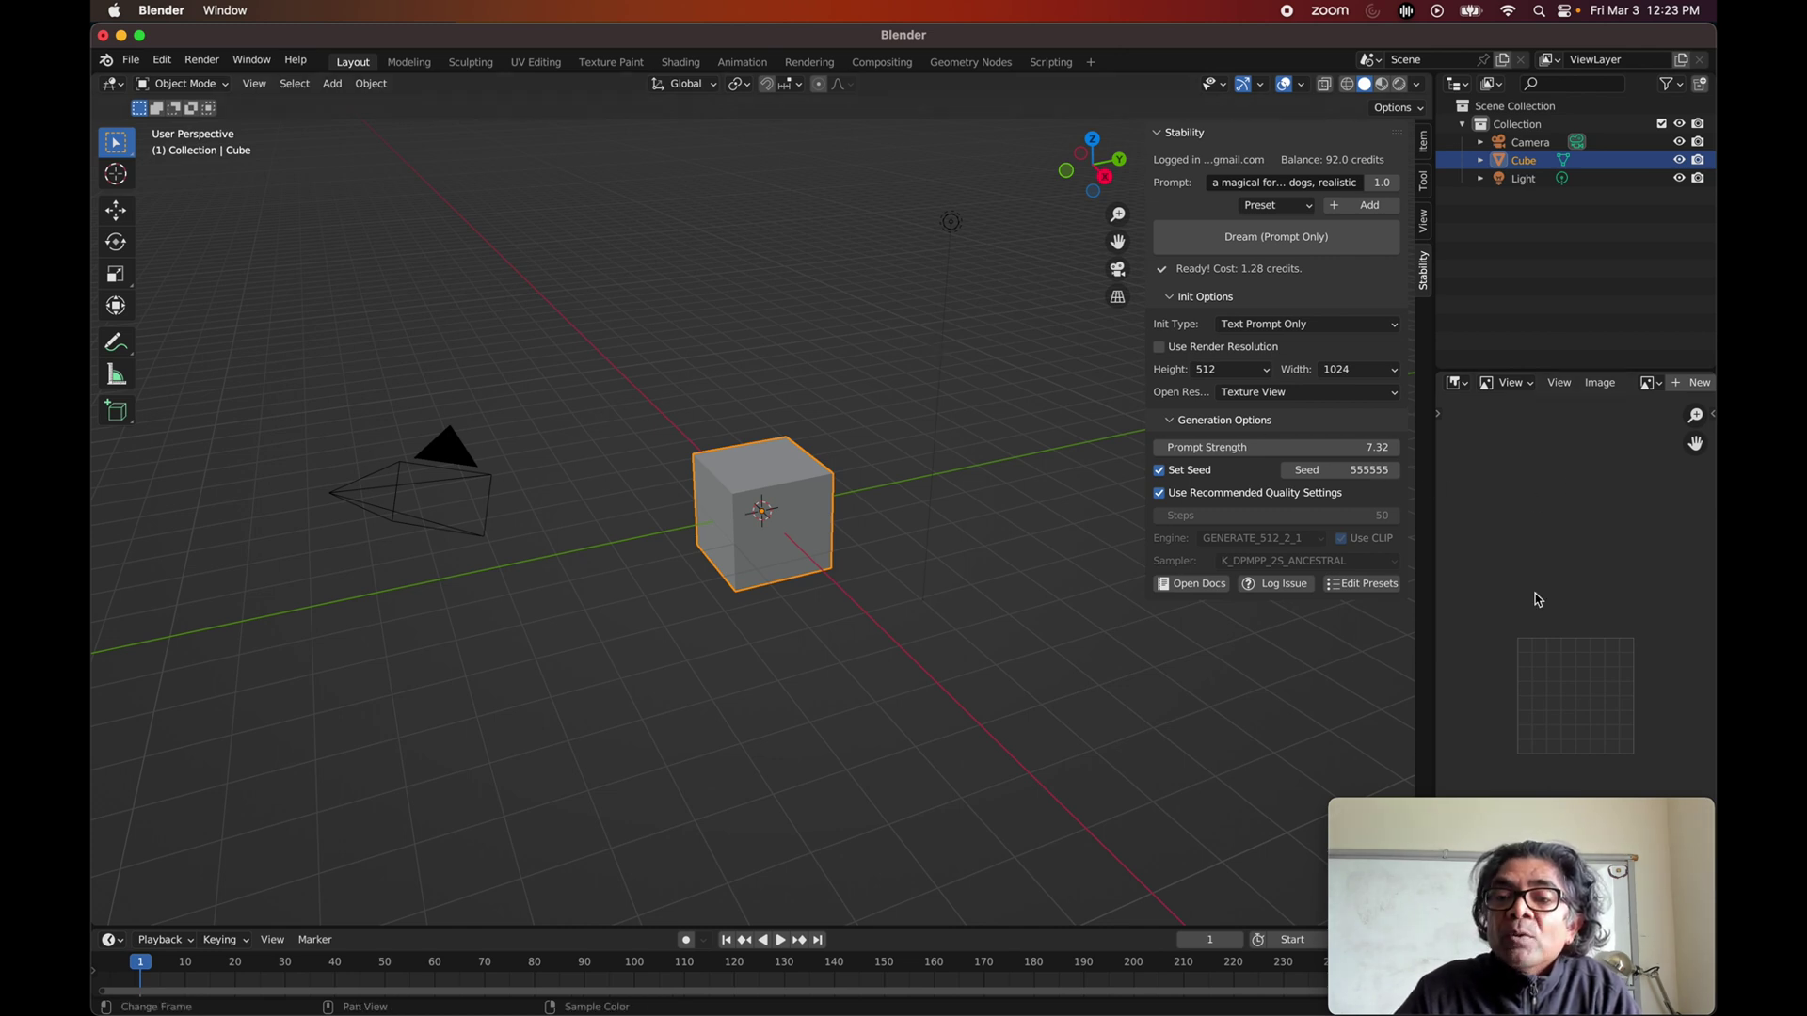
{"action": "left_click", "coordinate": [1285, 238]}
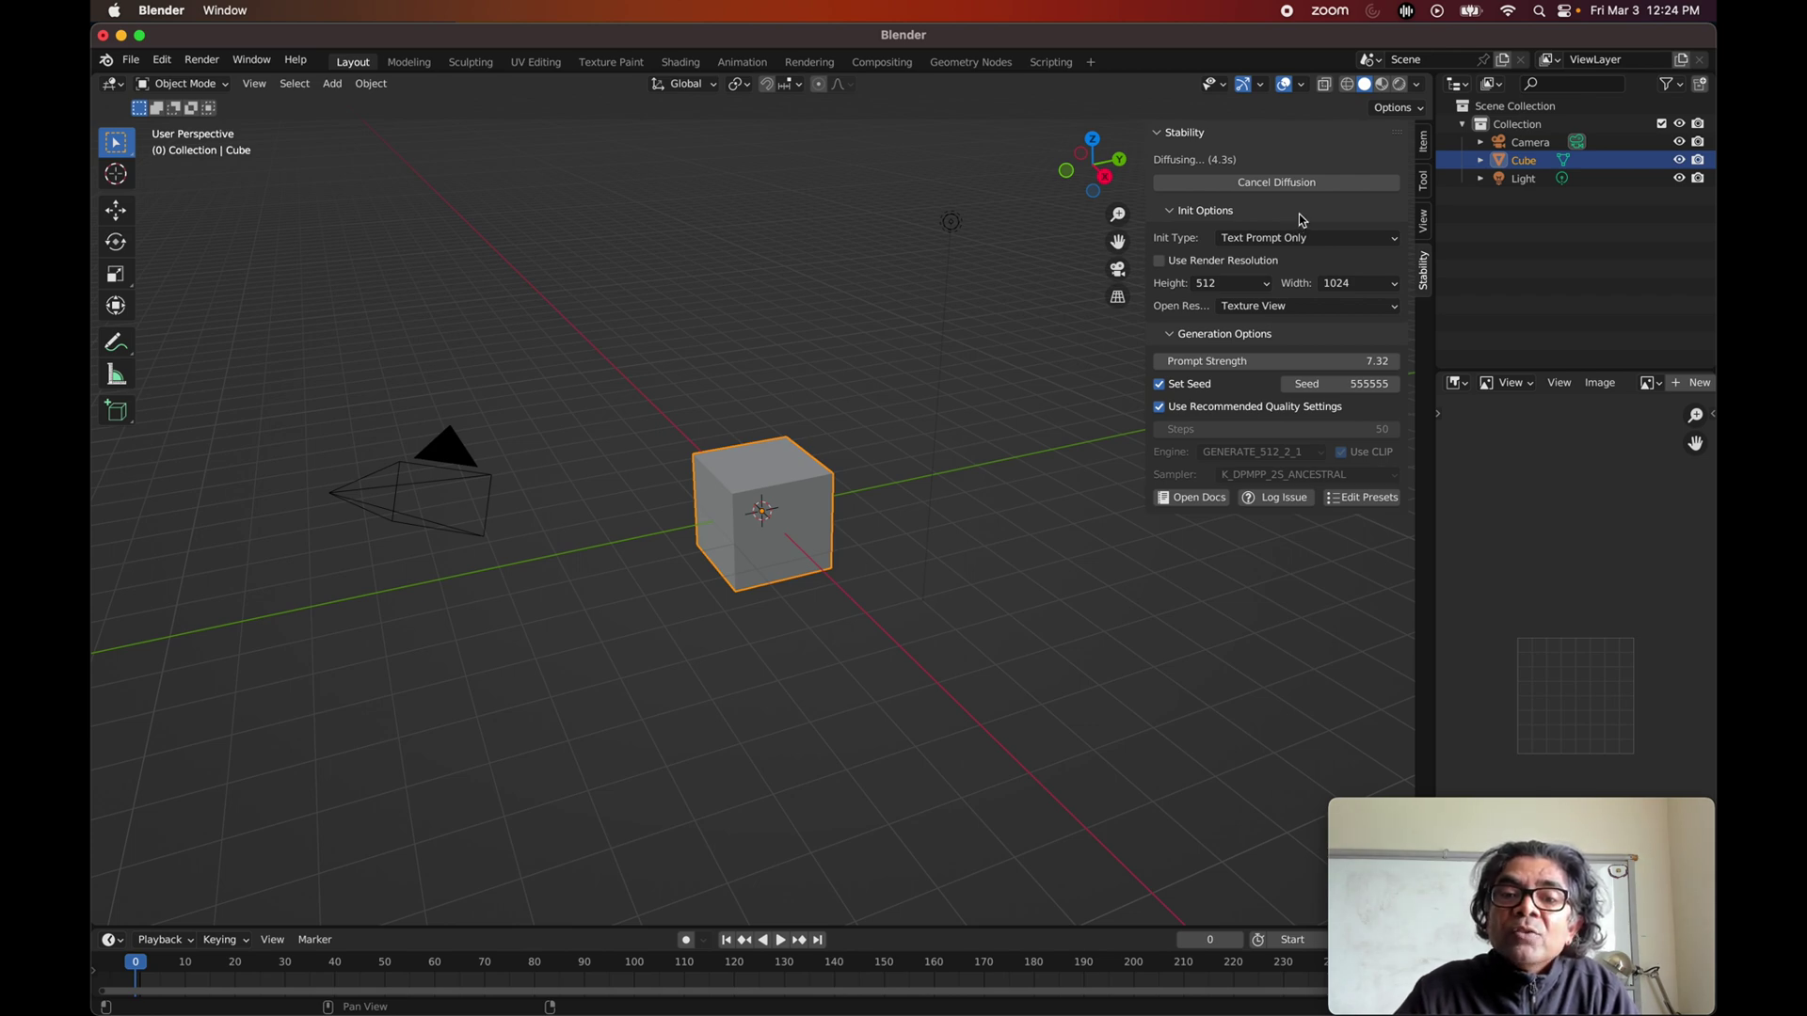
{"action": "scroll", "coordinate": [1544, 658], "scroll_direction": "down", "scroll_amount": 4}
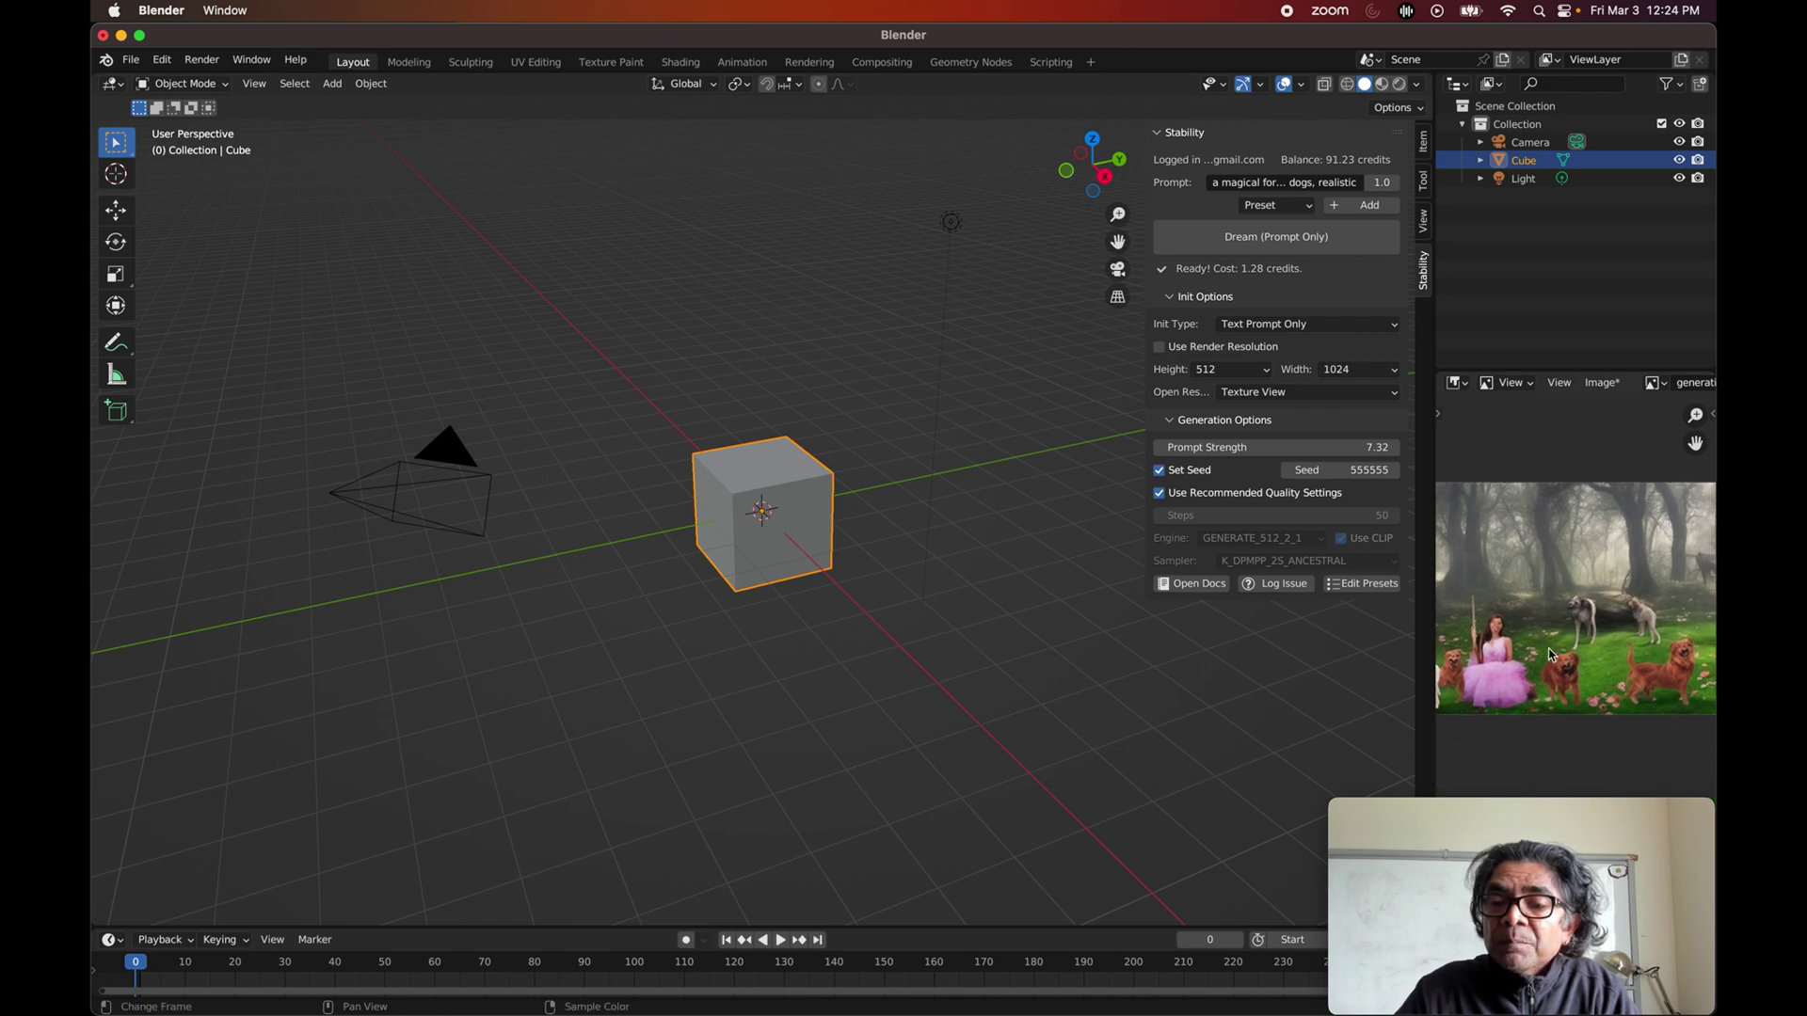
{"action": "scroll", "coordinate": [1537, 653], "scroll_direction": "left", "scroll_amount": 3}
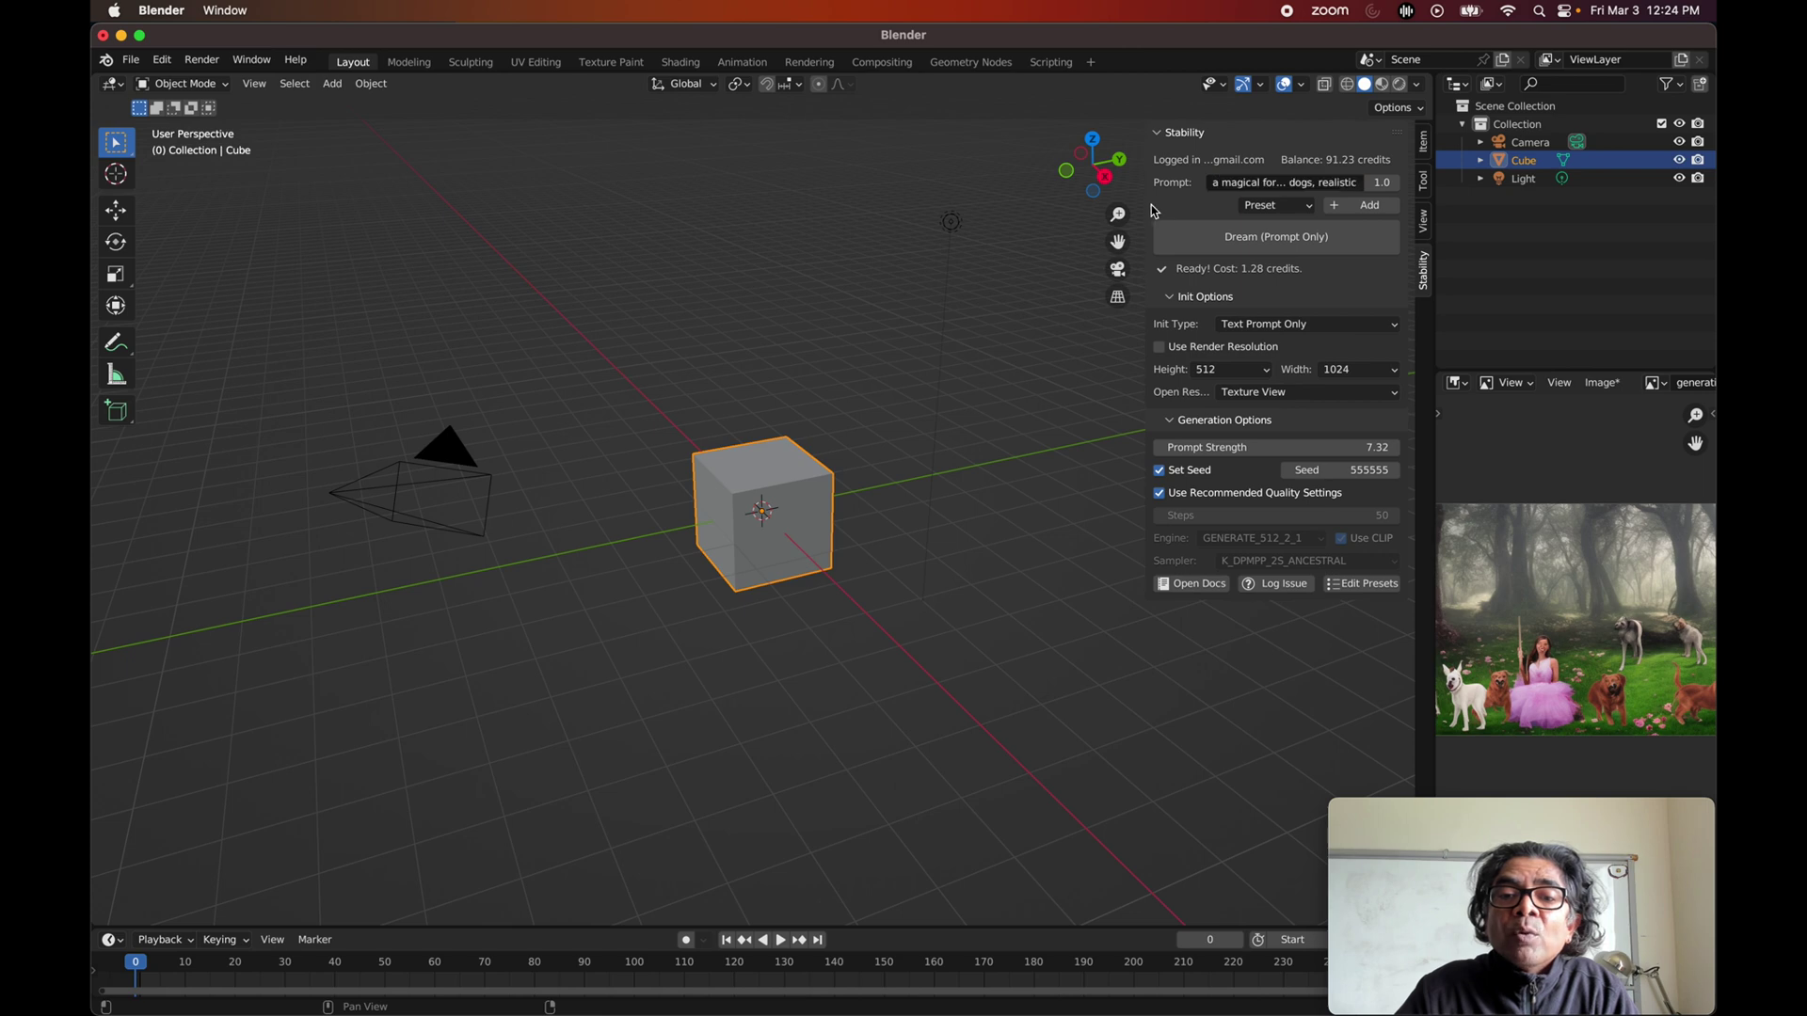
Step: Widen the Stability sidebar, set the init type to Texture, and load bw-tx.jpeg as the init texture
{"action": "left_click_drag", "start_coordinate": [1146, 406], "coordinate": [1020, 414]}
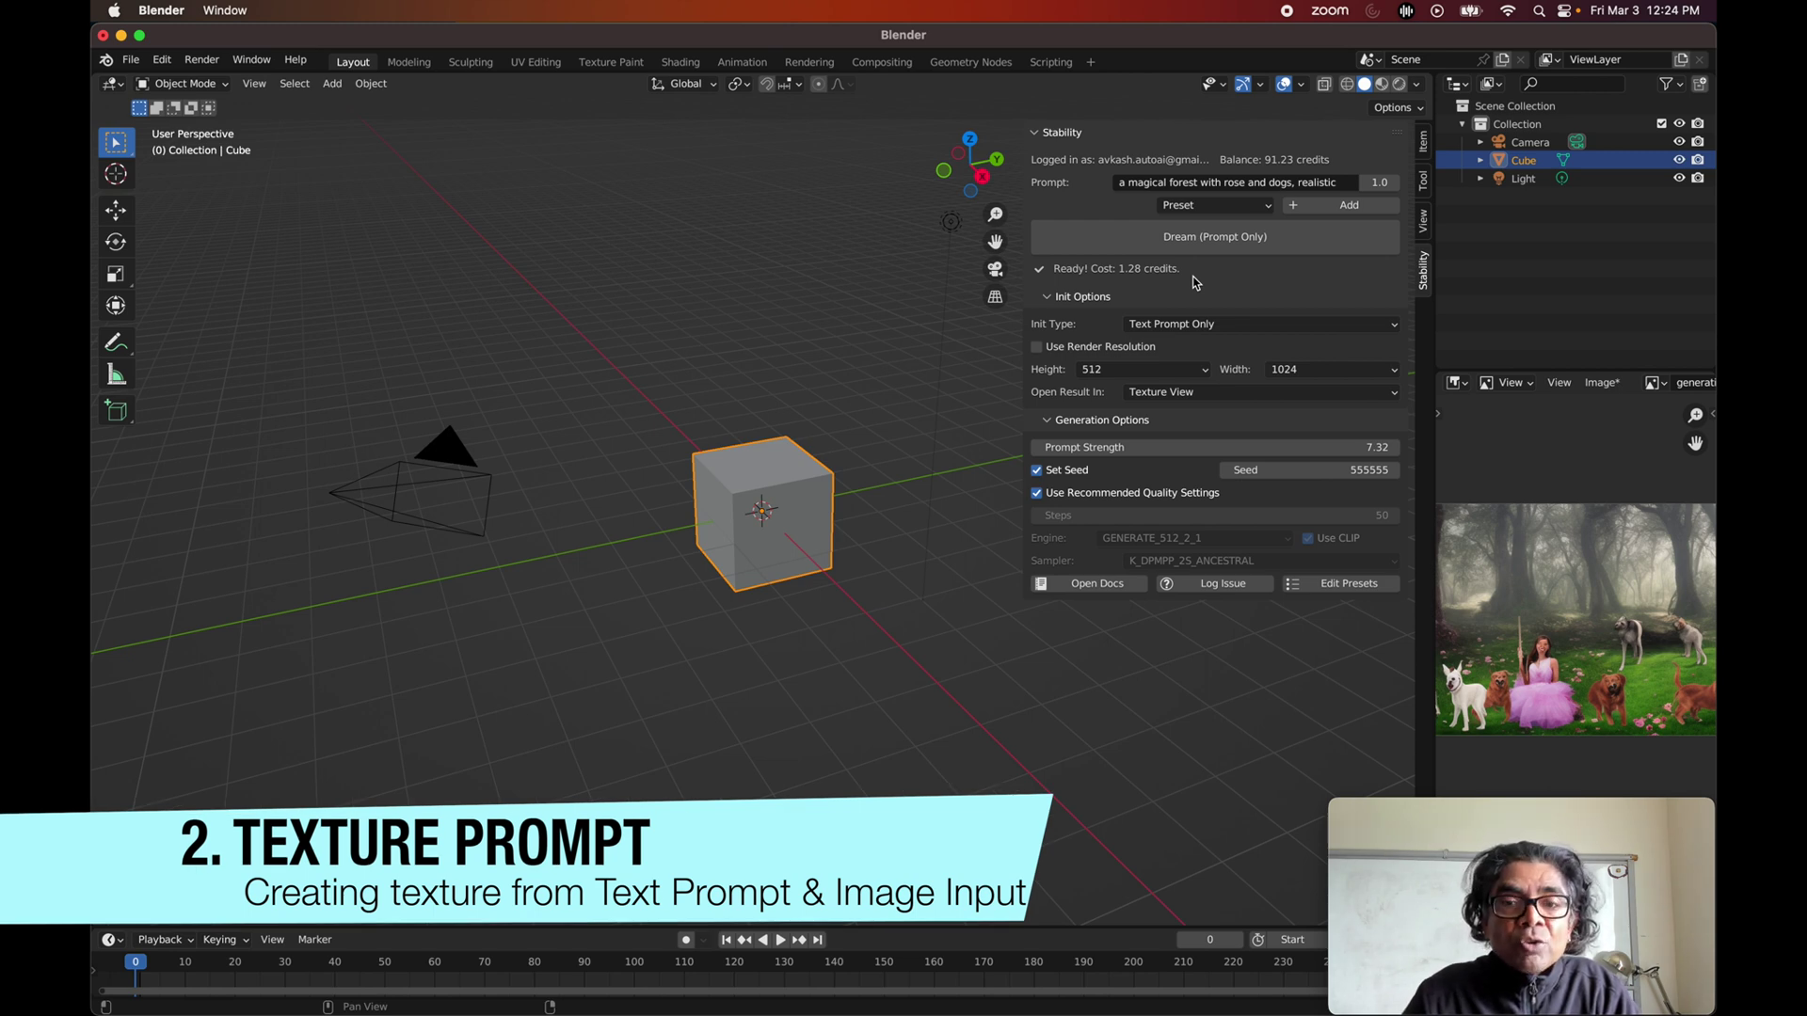
{"action": "left_click", "coordinate": [1209, 325]}
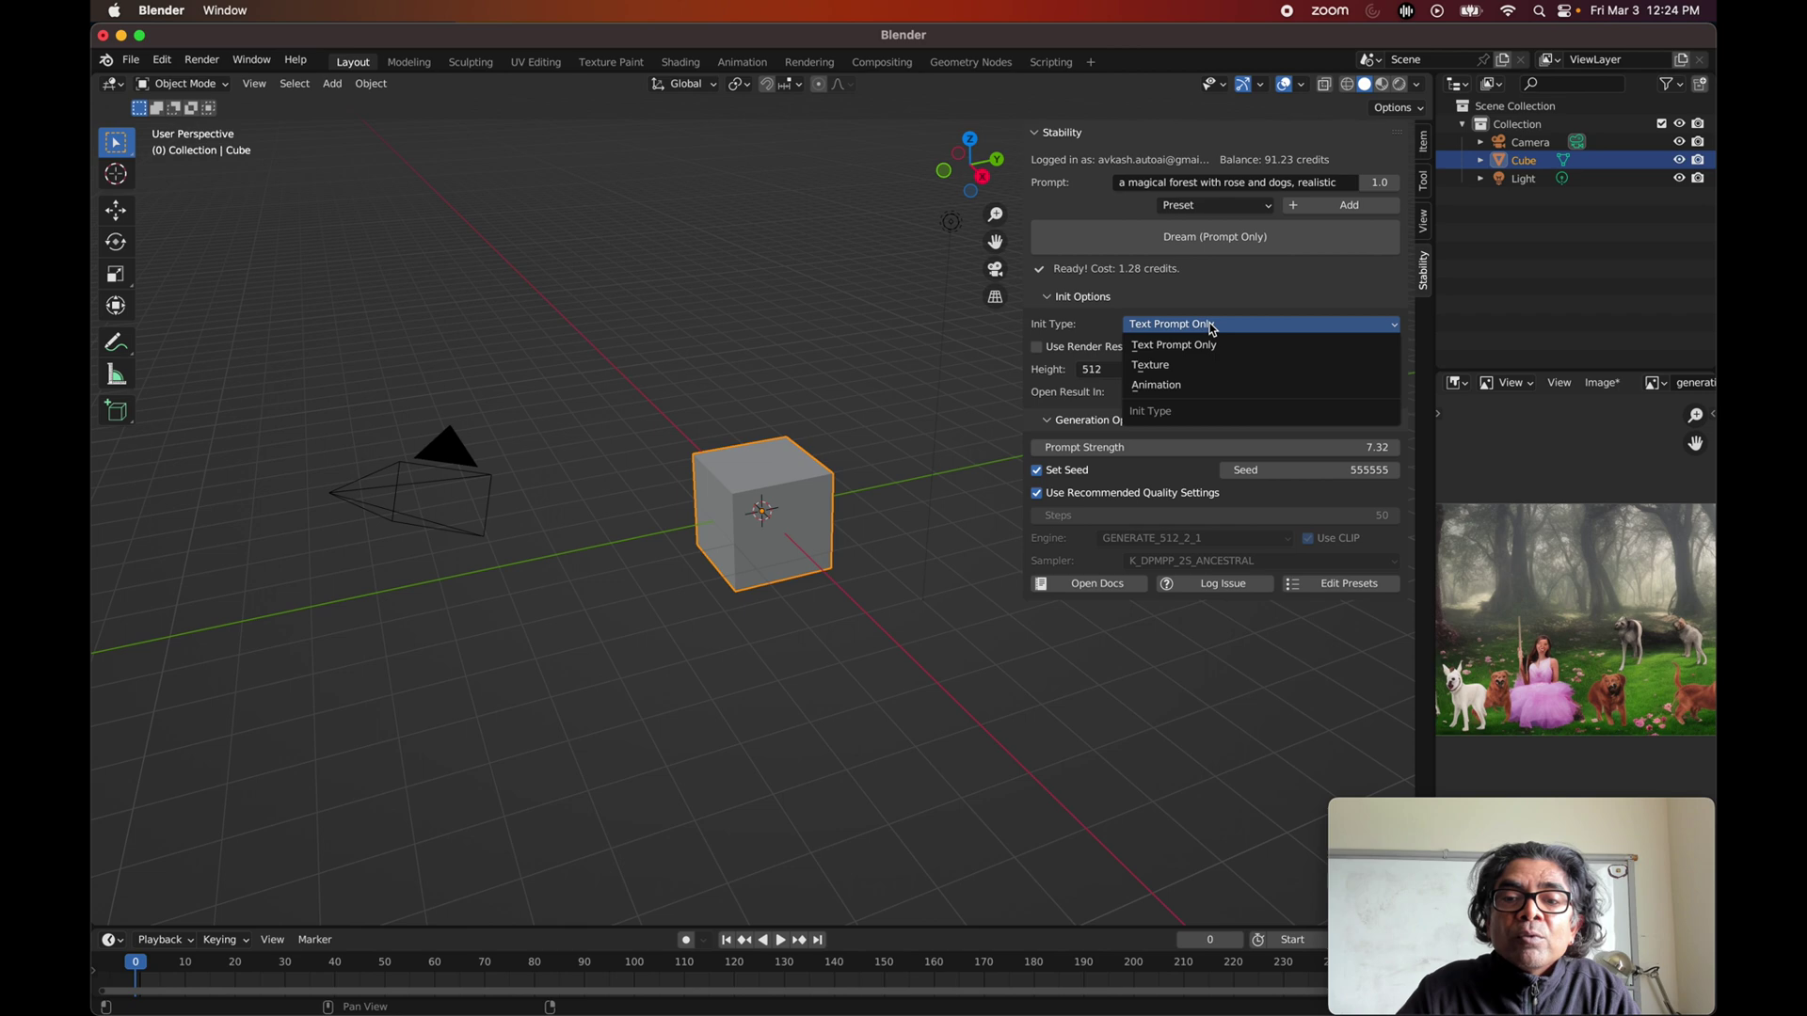
{"action": "left_click", "coordinate": [1173, 369]}
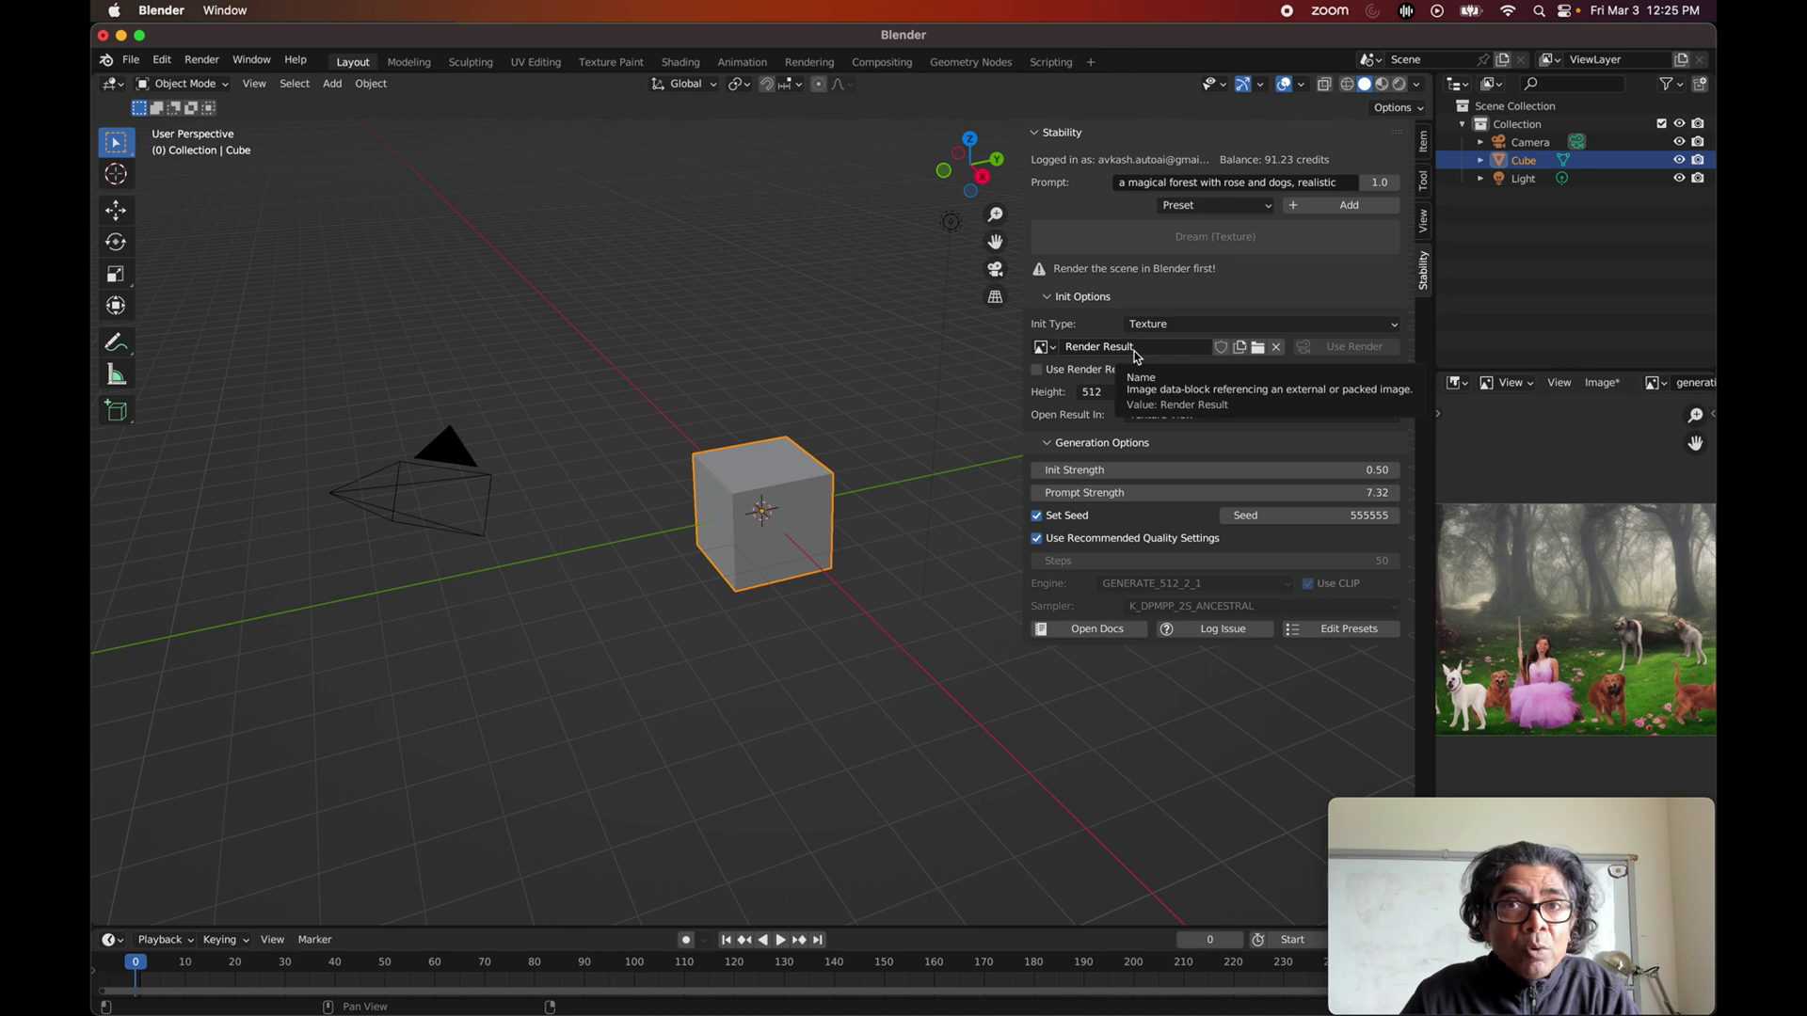
{"action": "left_click", "coordinate": [1042, 346]}
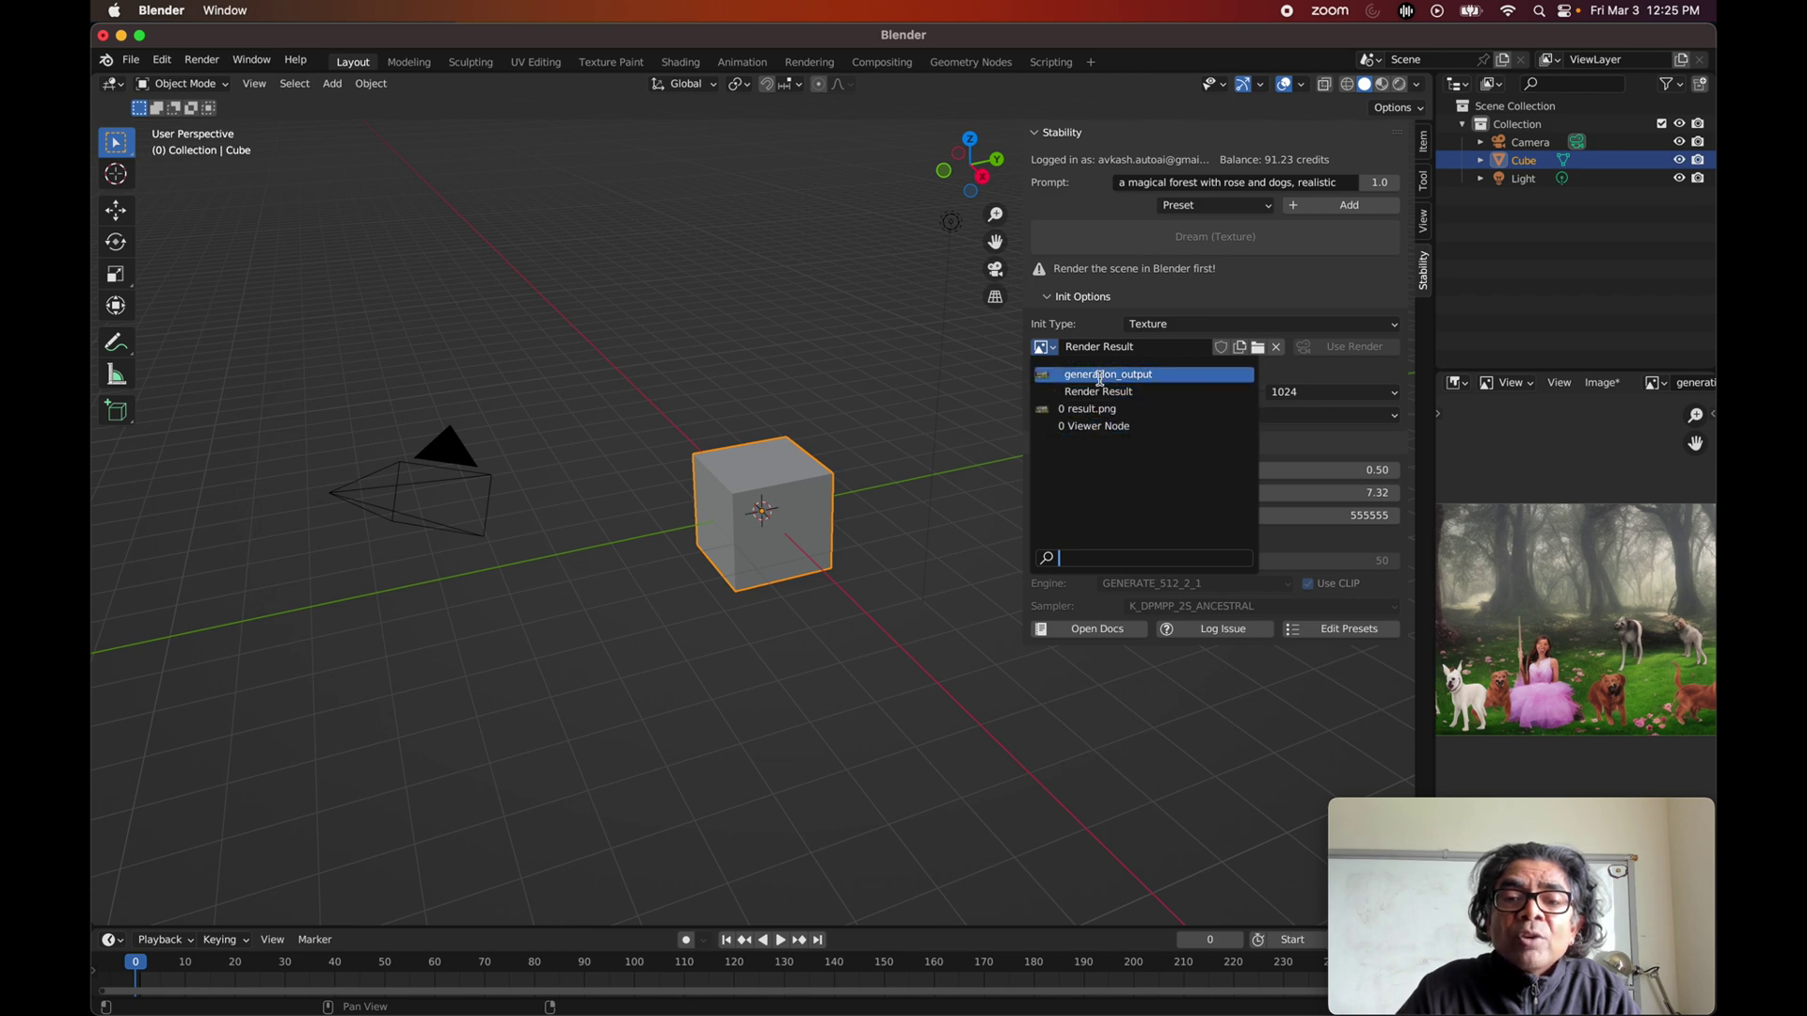
{"action": "left_click", "coordinate": [1258, 350]}
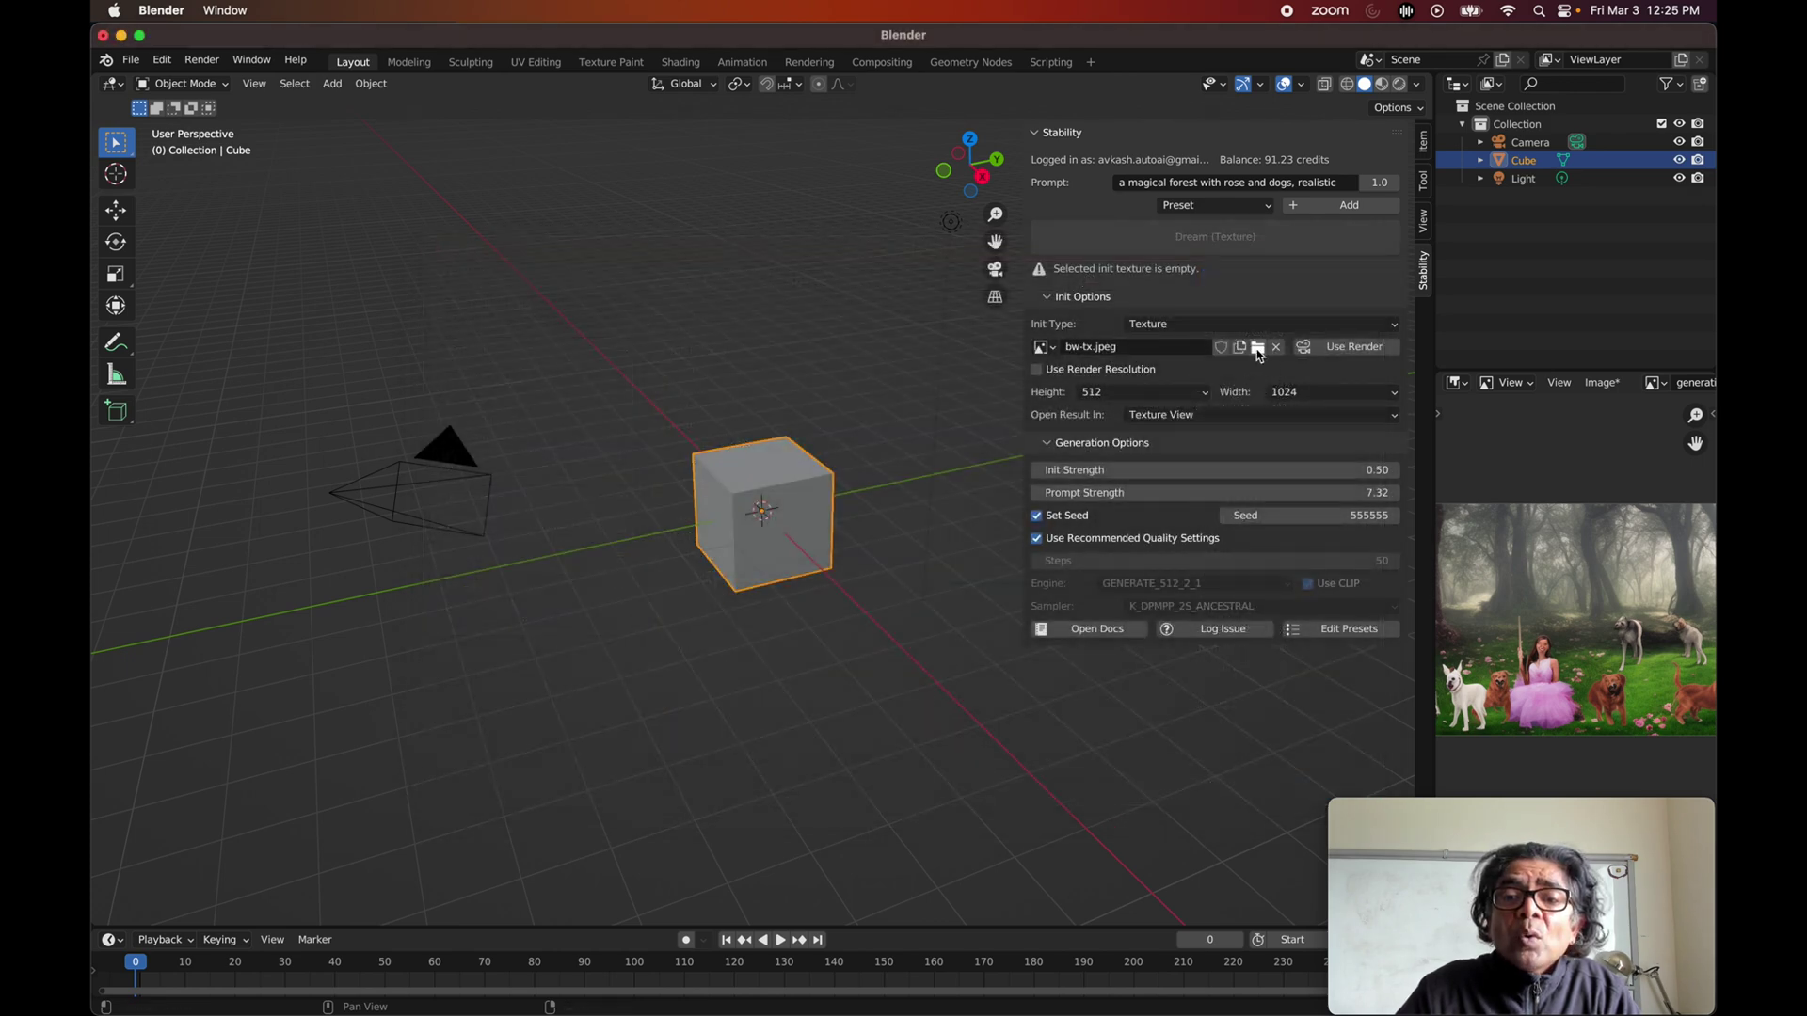
{"action": "left_click", "coordinate": [1042, 349]}
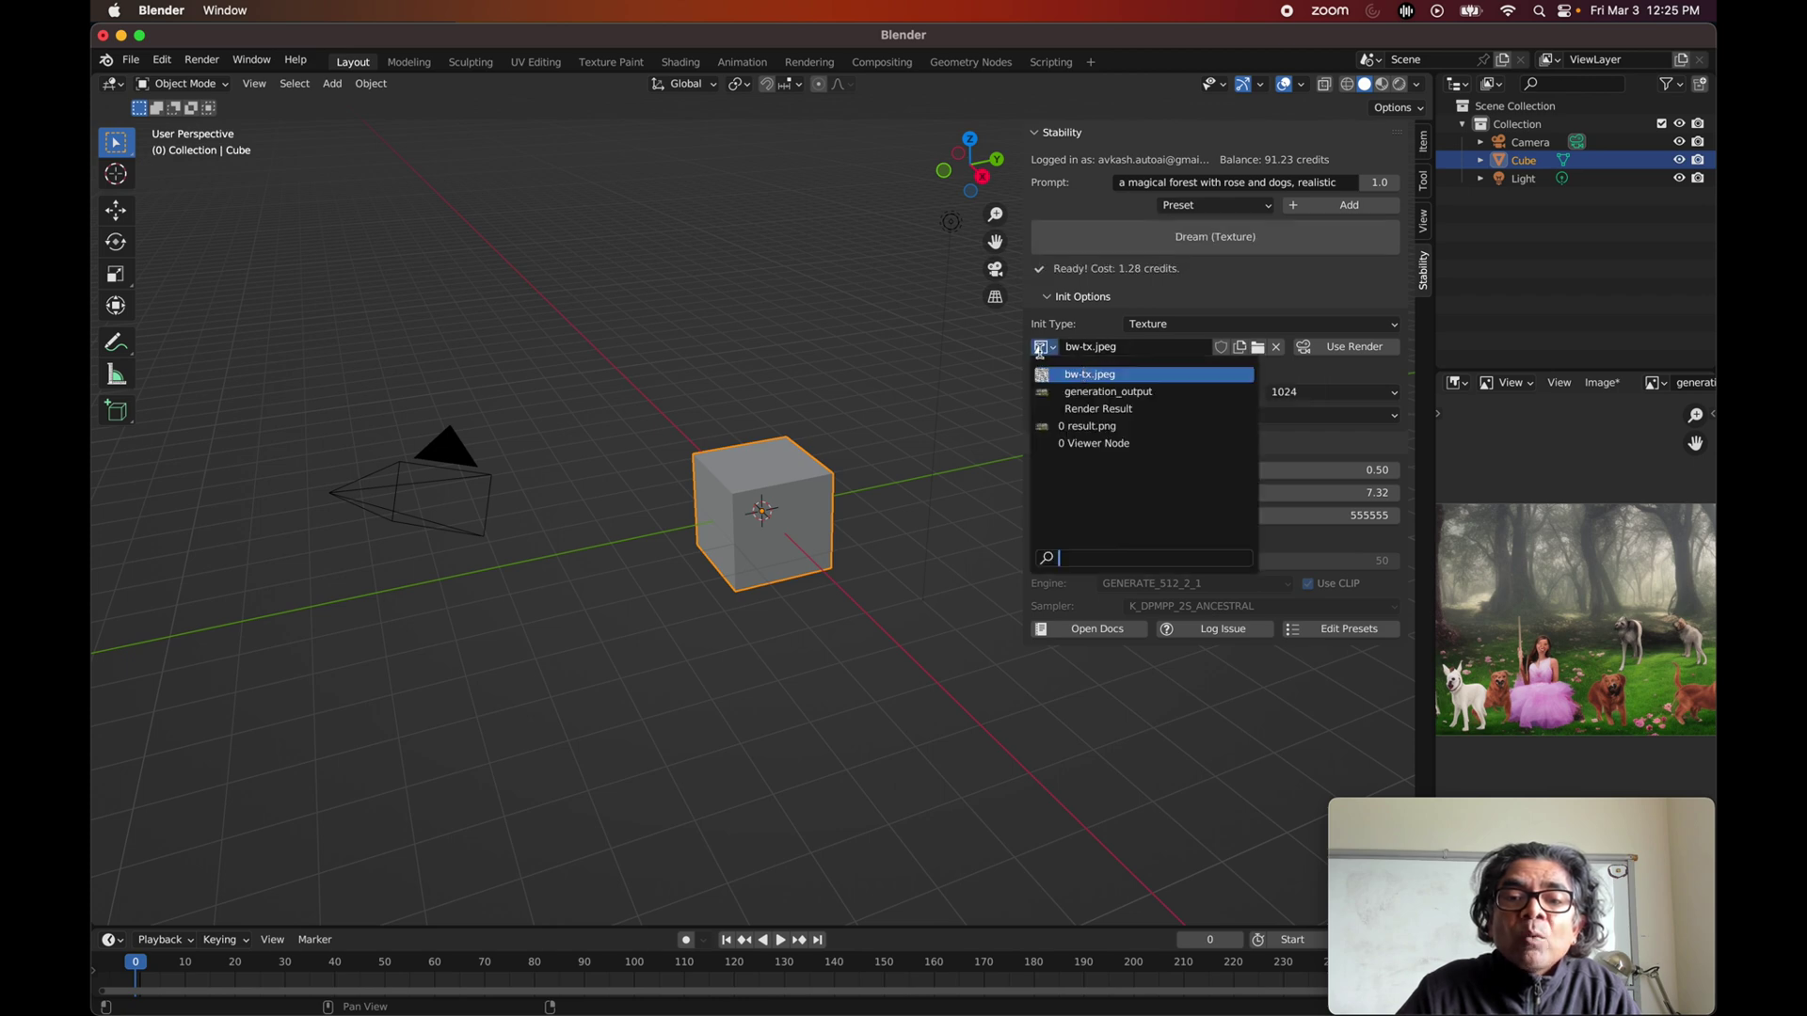
{"action": "left_click", "coordinate": [1041, 351]}
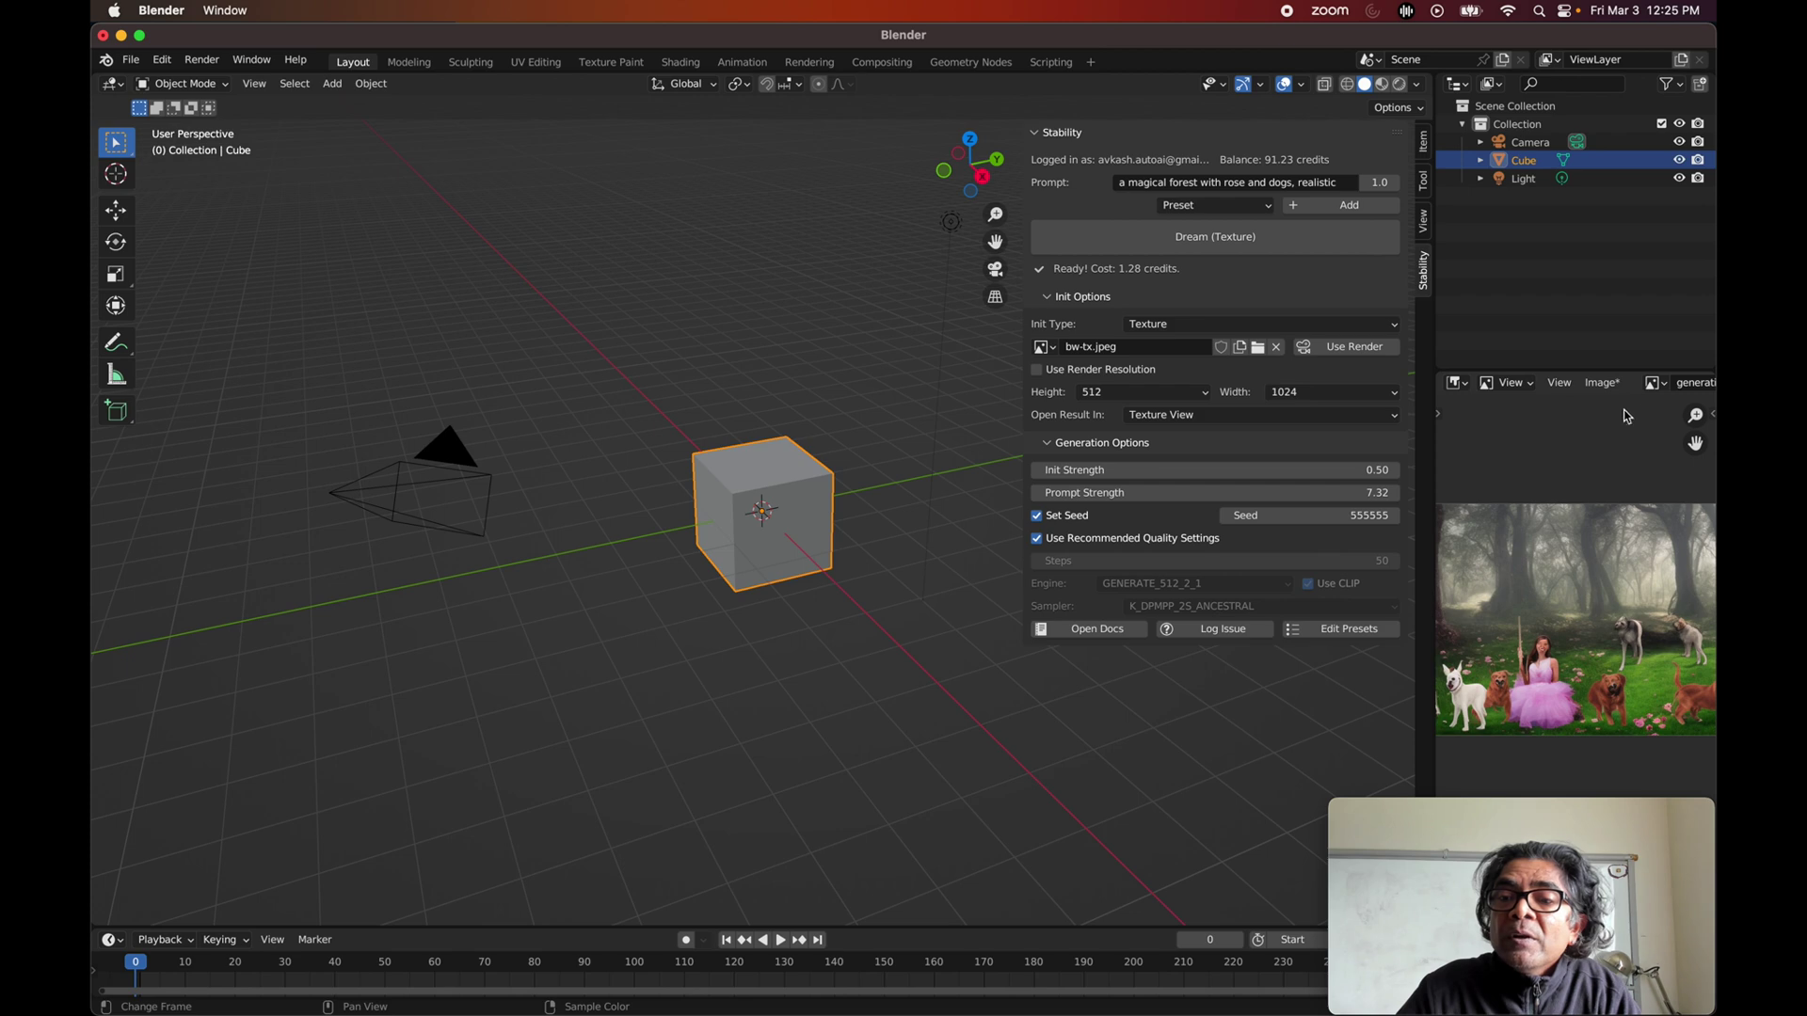
Step: Display the bw-tx.jpeg texture in the Image Editor
{"action": "left_click", "coordinate": [1651, 384]}
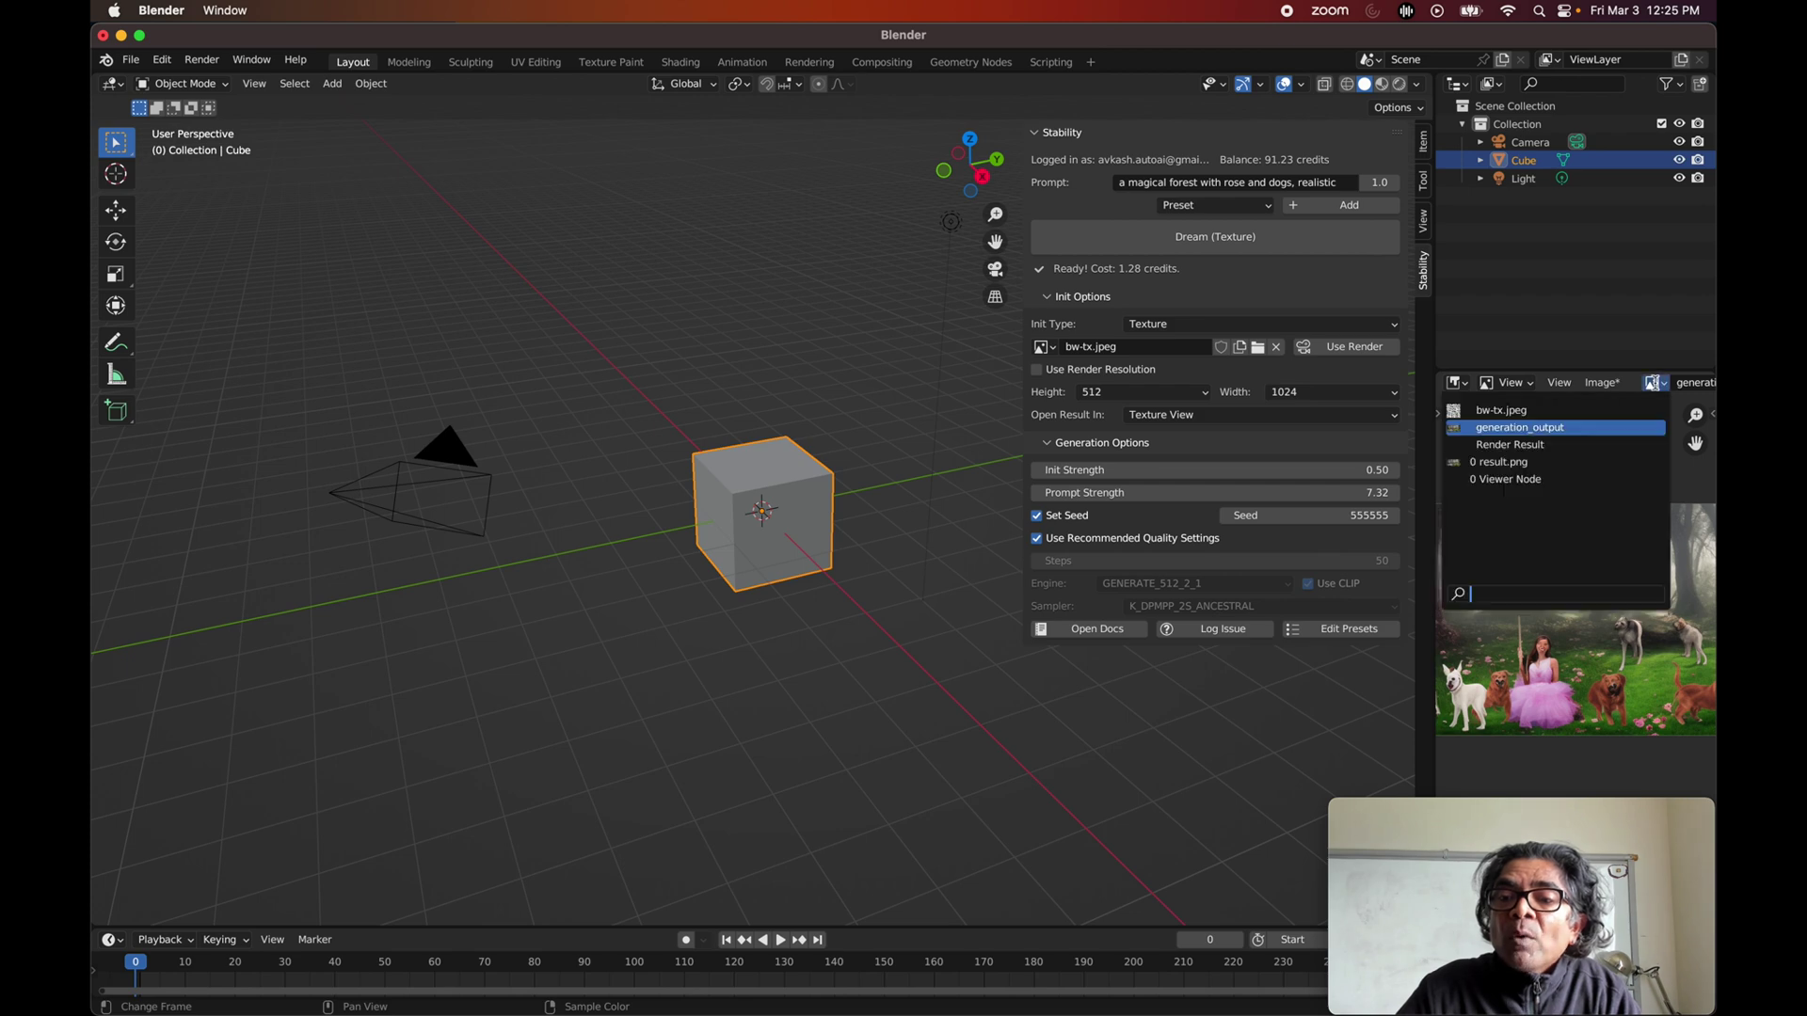
{"action": "left_click", "coordinate": [1548, 410]}
{"action": "scroll", "coordinate": [1575, 580], "scroll_direction": "right", "scroll_amount": 1}
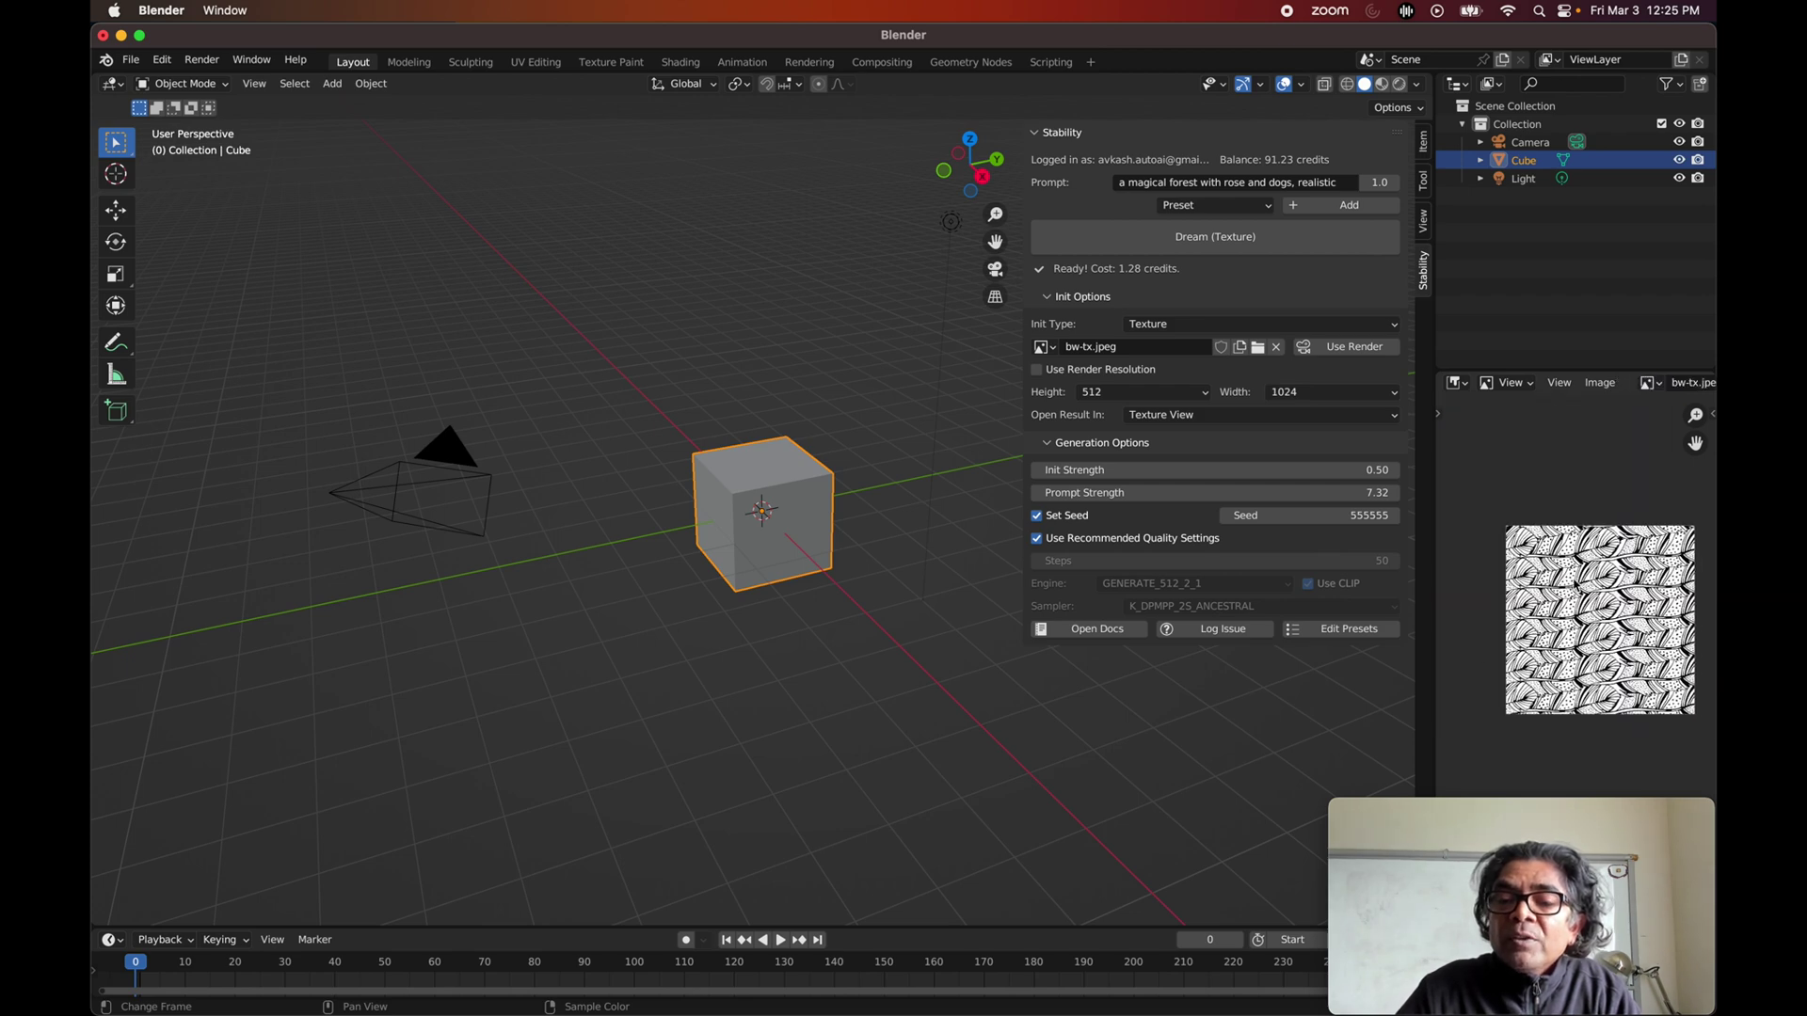
{"action": "scroll", "coordinate": [1524, 624], "scroll_direction": "right", "scroll_amount": 1}
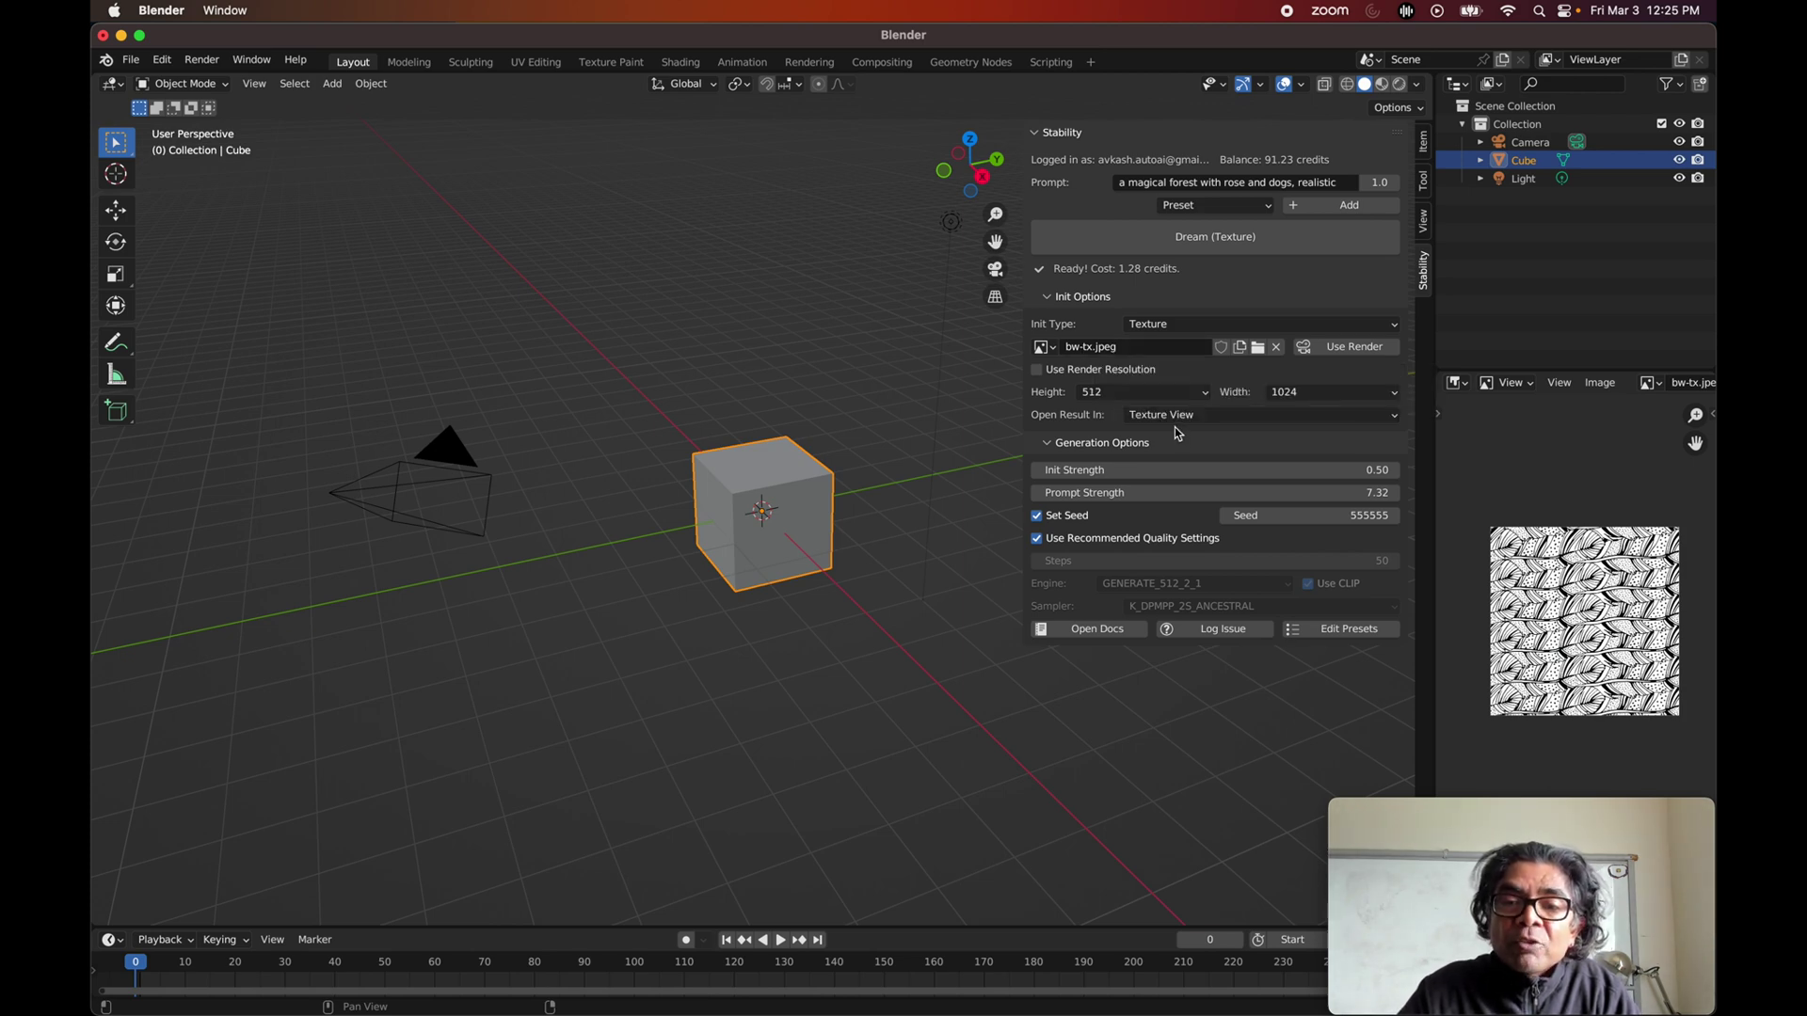
Step: Set the Init Strength in the Generation Options to 0.25
{"action": "left_click", "coordinate": [1047, 443]}
{"action": "left_click", "coordinate": [1047, 442]}
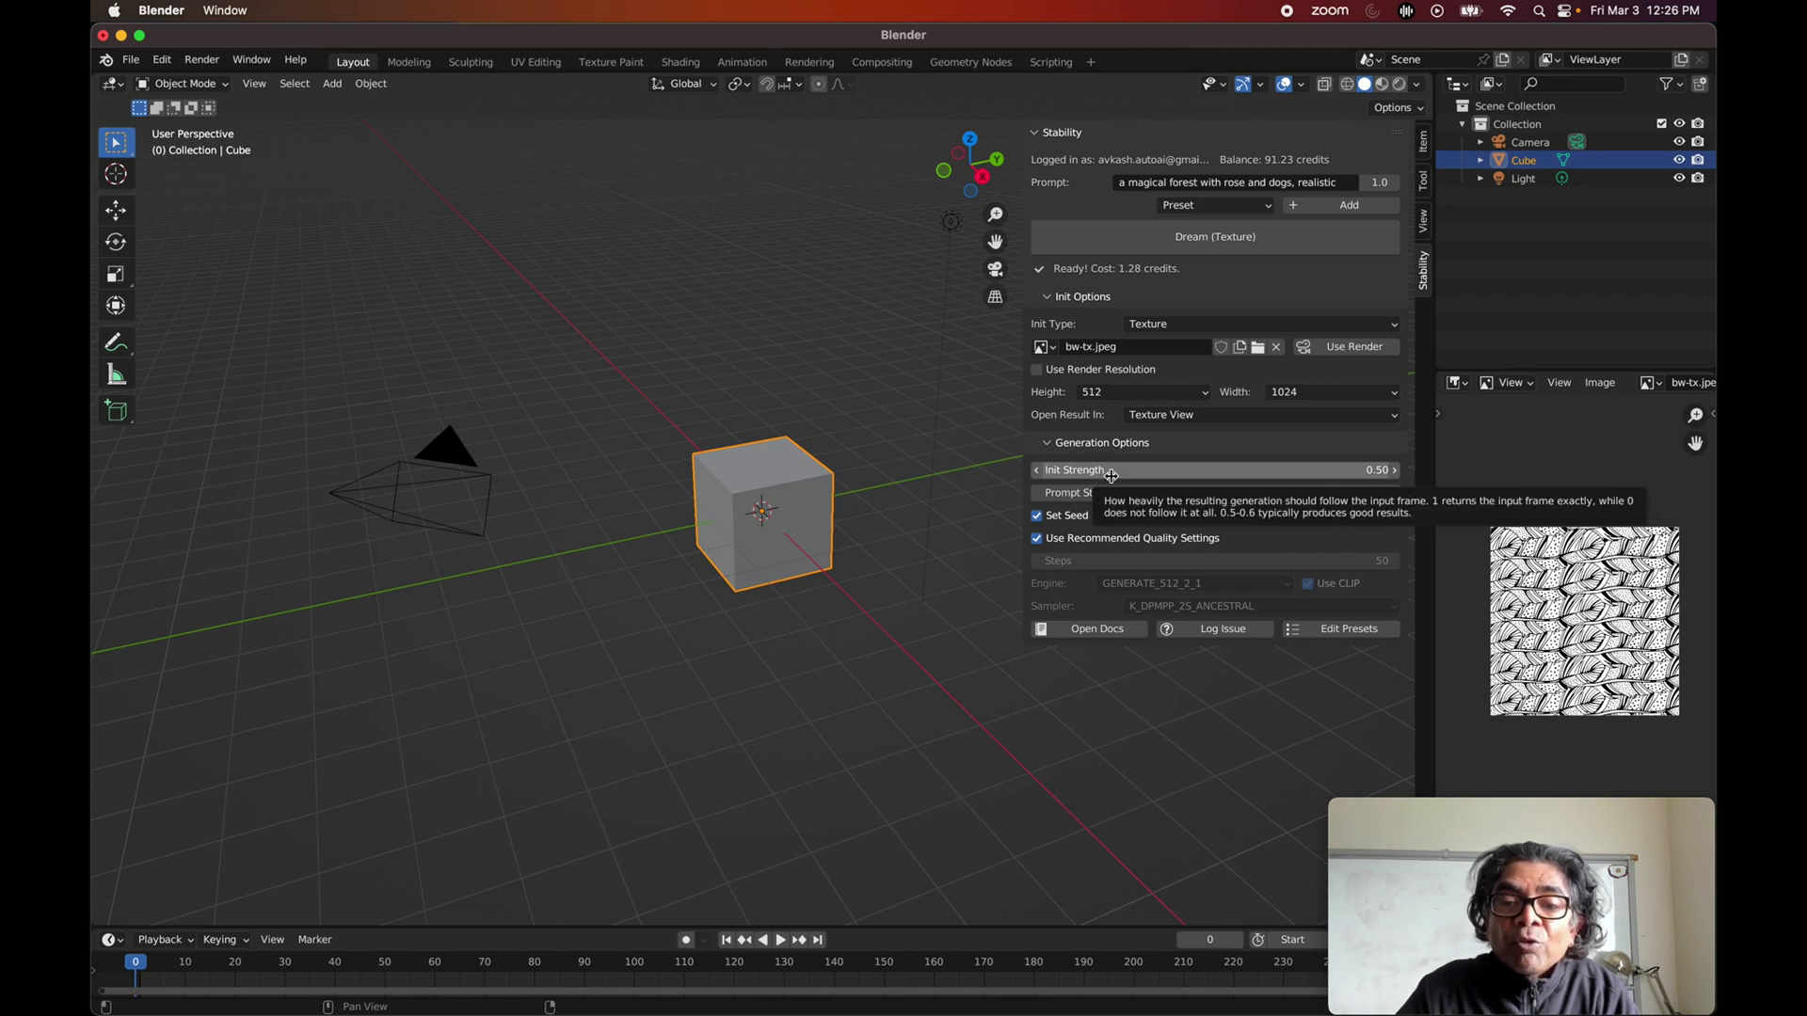
{"action": "left_click", "coordinate": [1381, 470]}
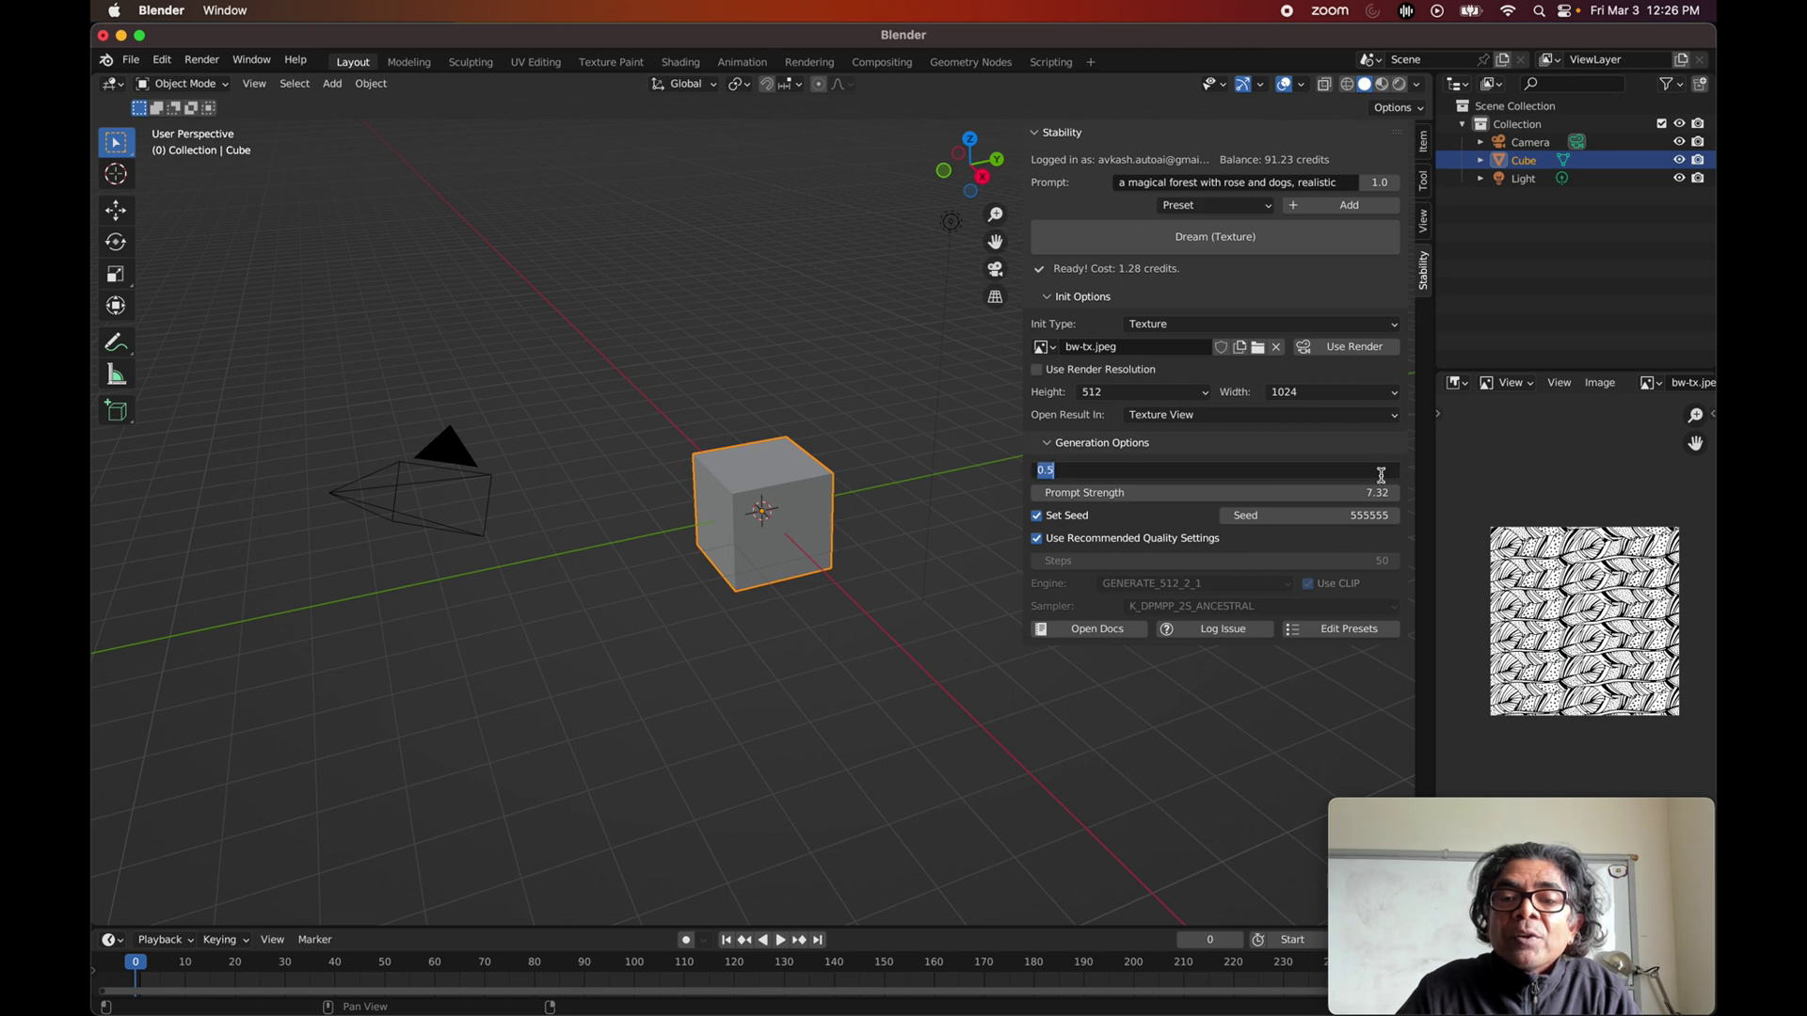
{"action": "key", "text": "BackSpace"}
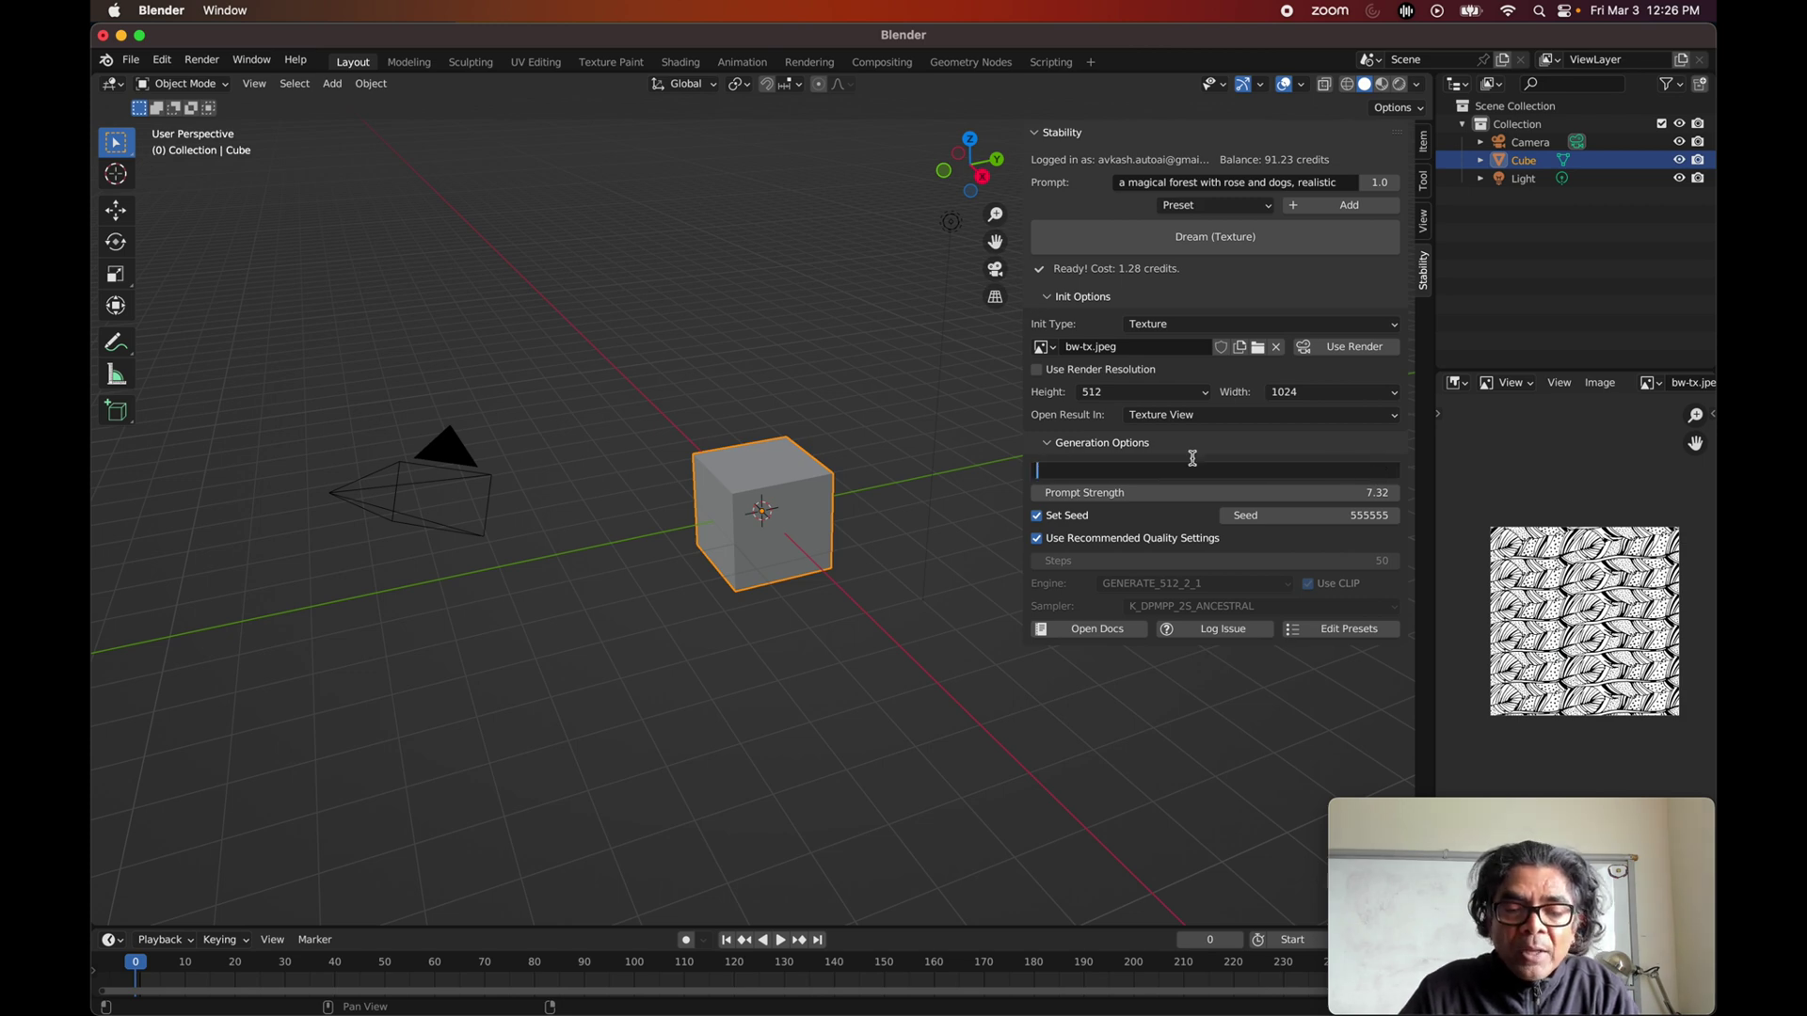
{"action": "type", "text": "0.25"}
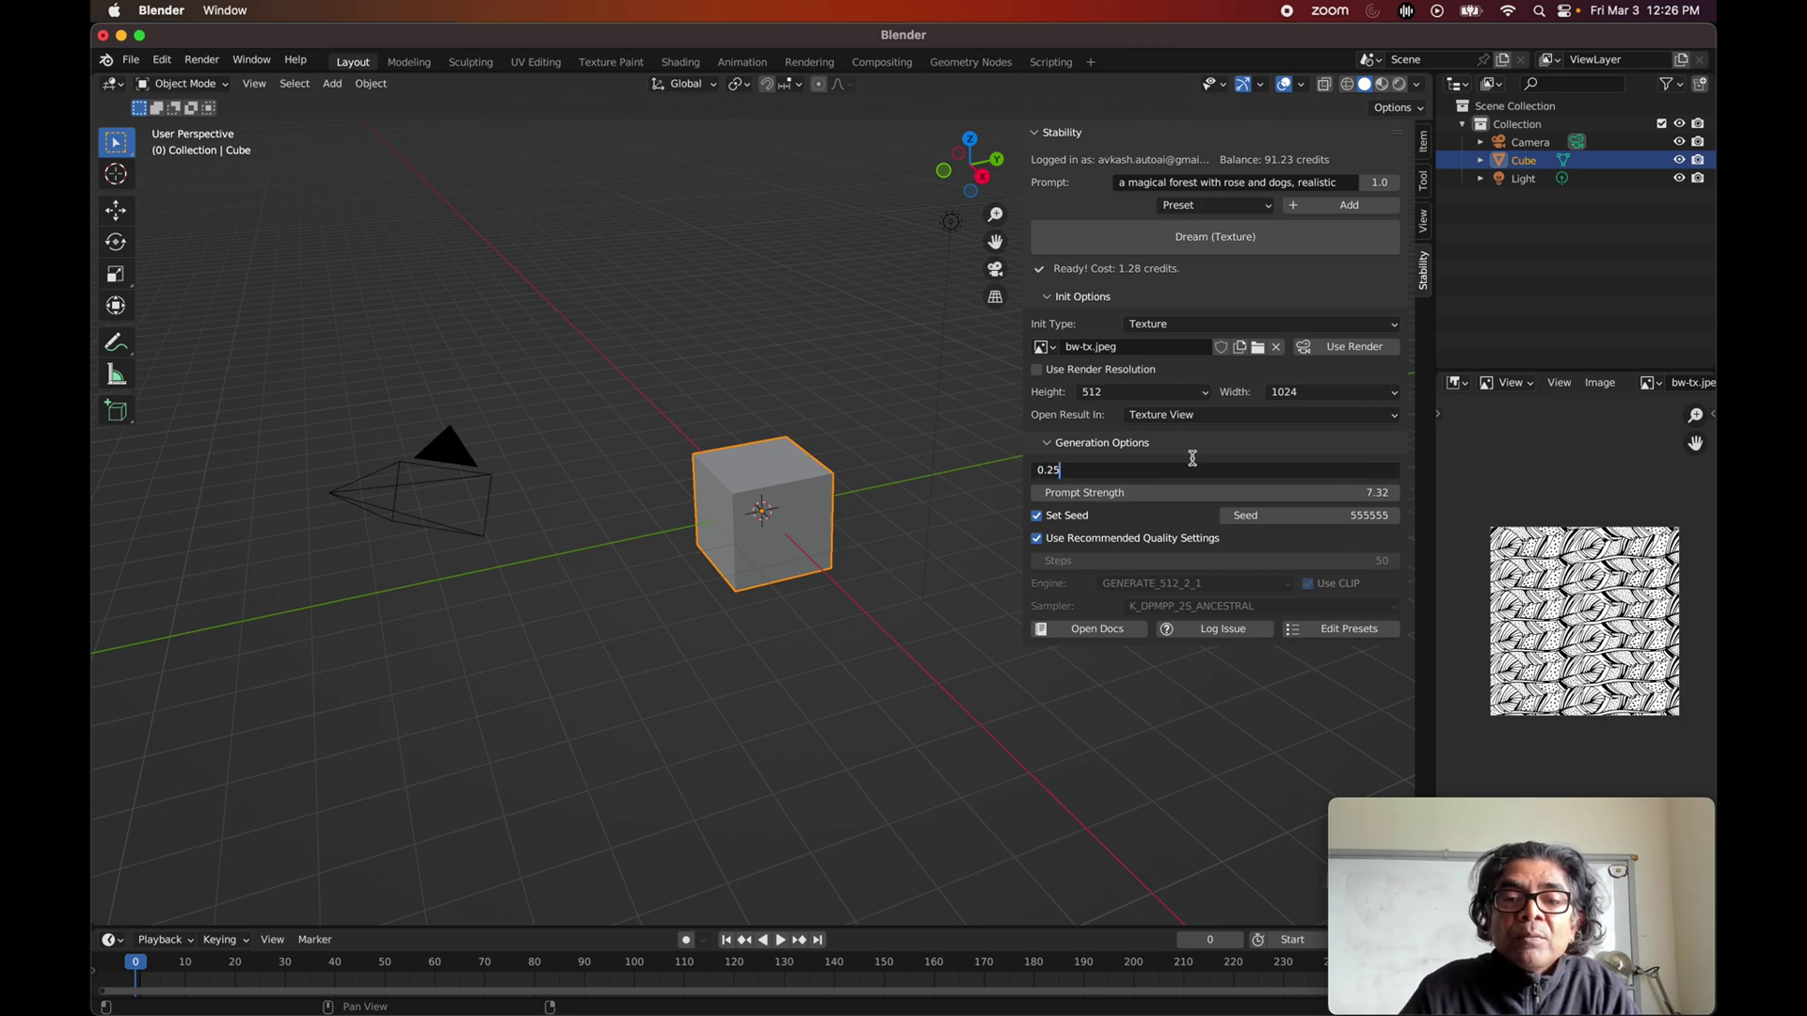
{"action": "key", "text": "Return"}
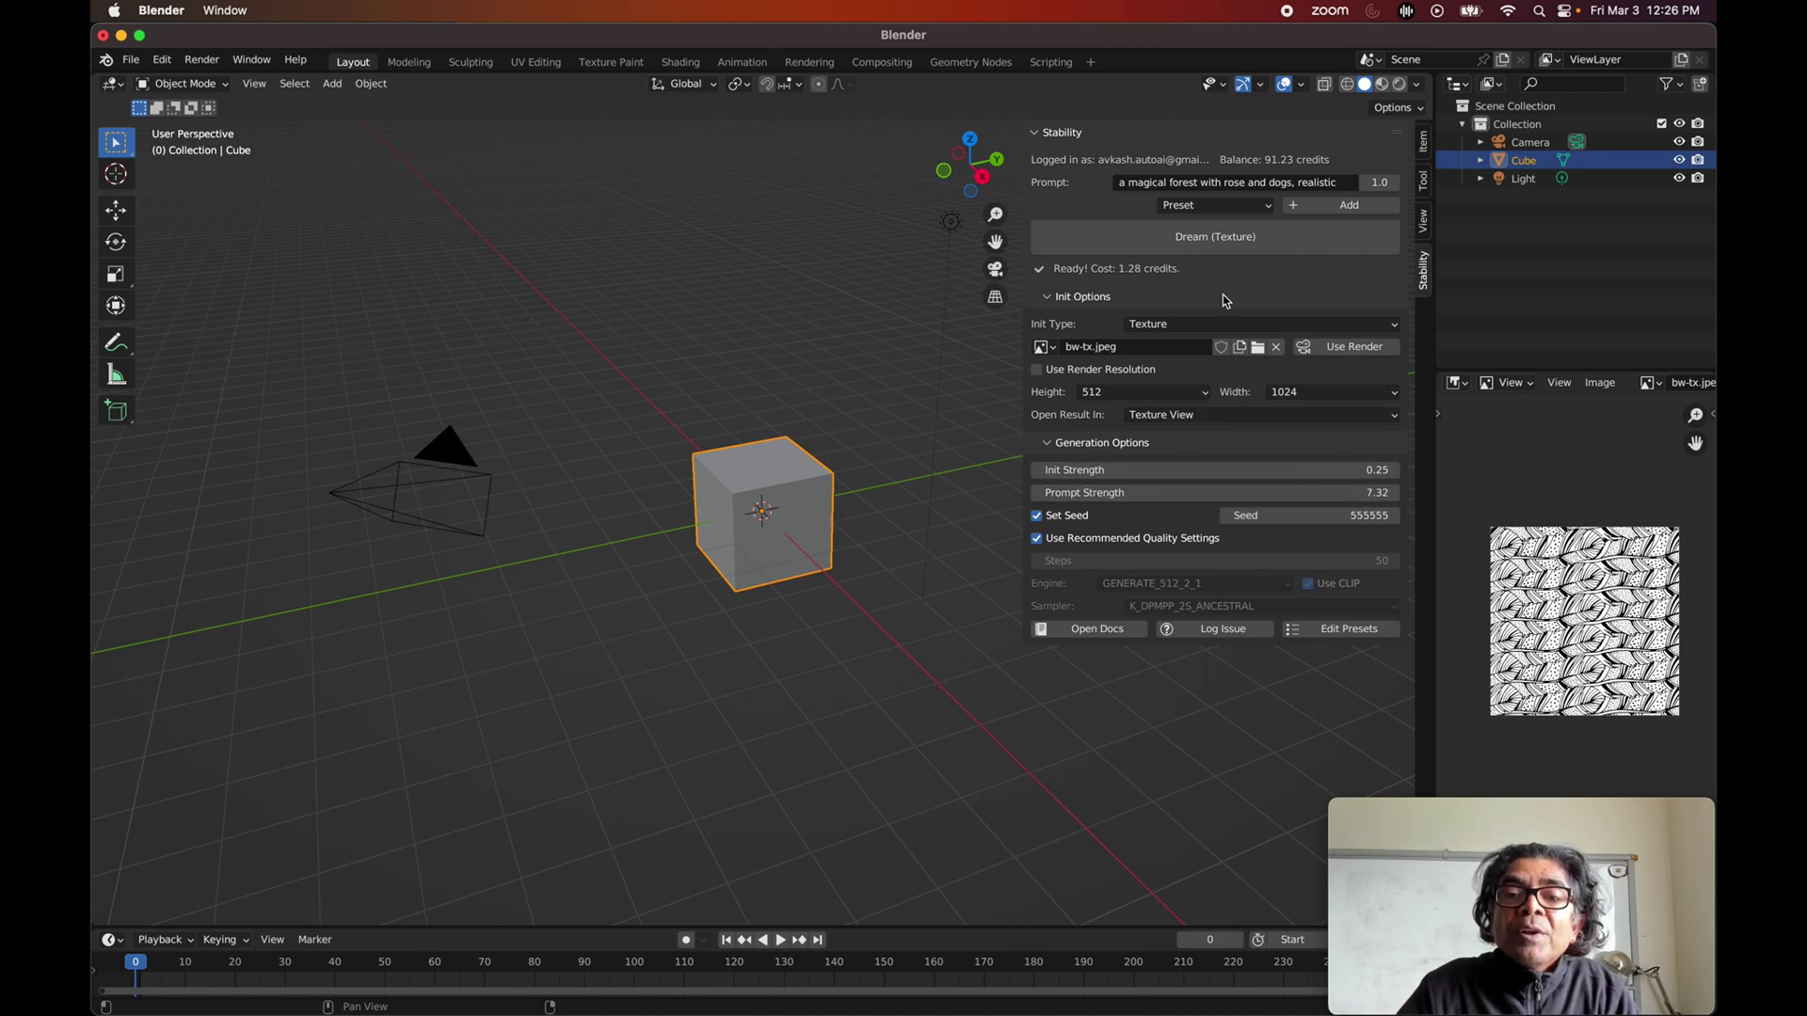
Step: Replace the Stability prompt text with "seamless, black and white, high resolution"
{"action": "left_click", "coordinate": [1196, 179]}
{"action": "key", "text": "BackSpace"}
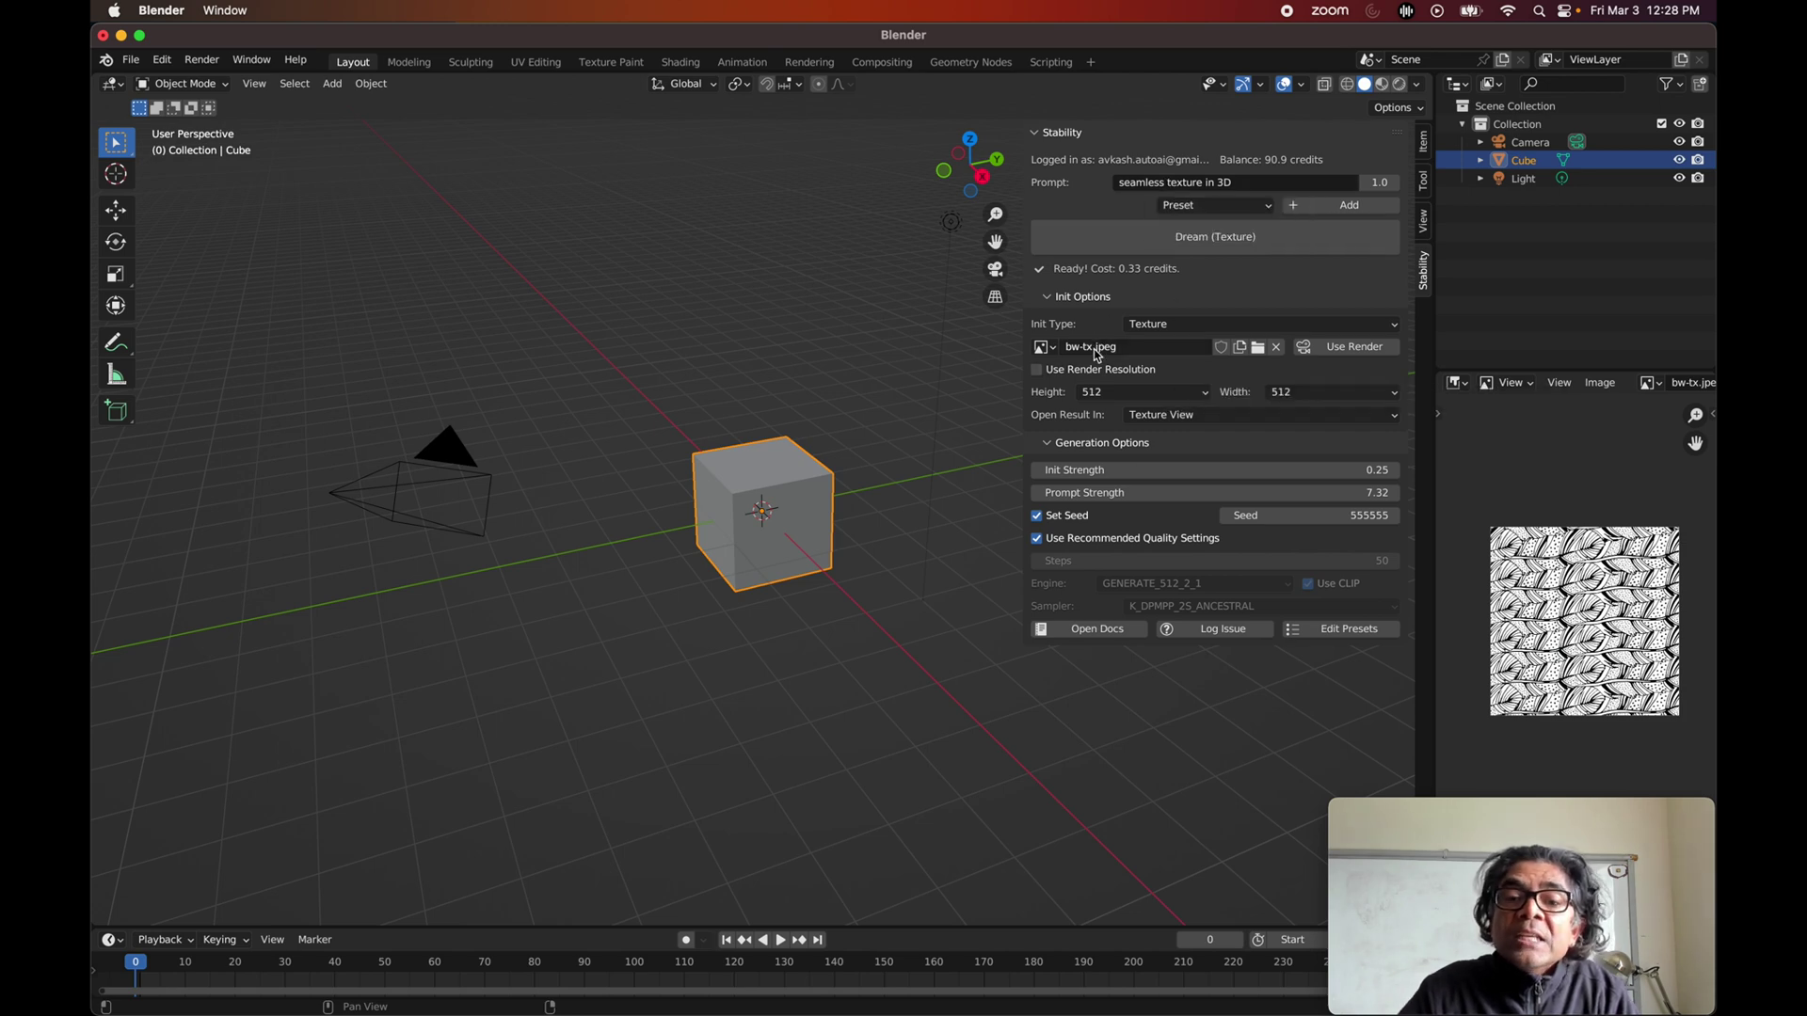
{"action": "left_click", "coordinate": [1207, 182]}
{"action": "type", "text": "seamless"}
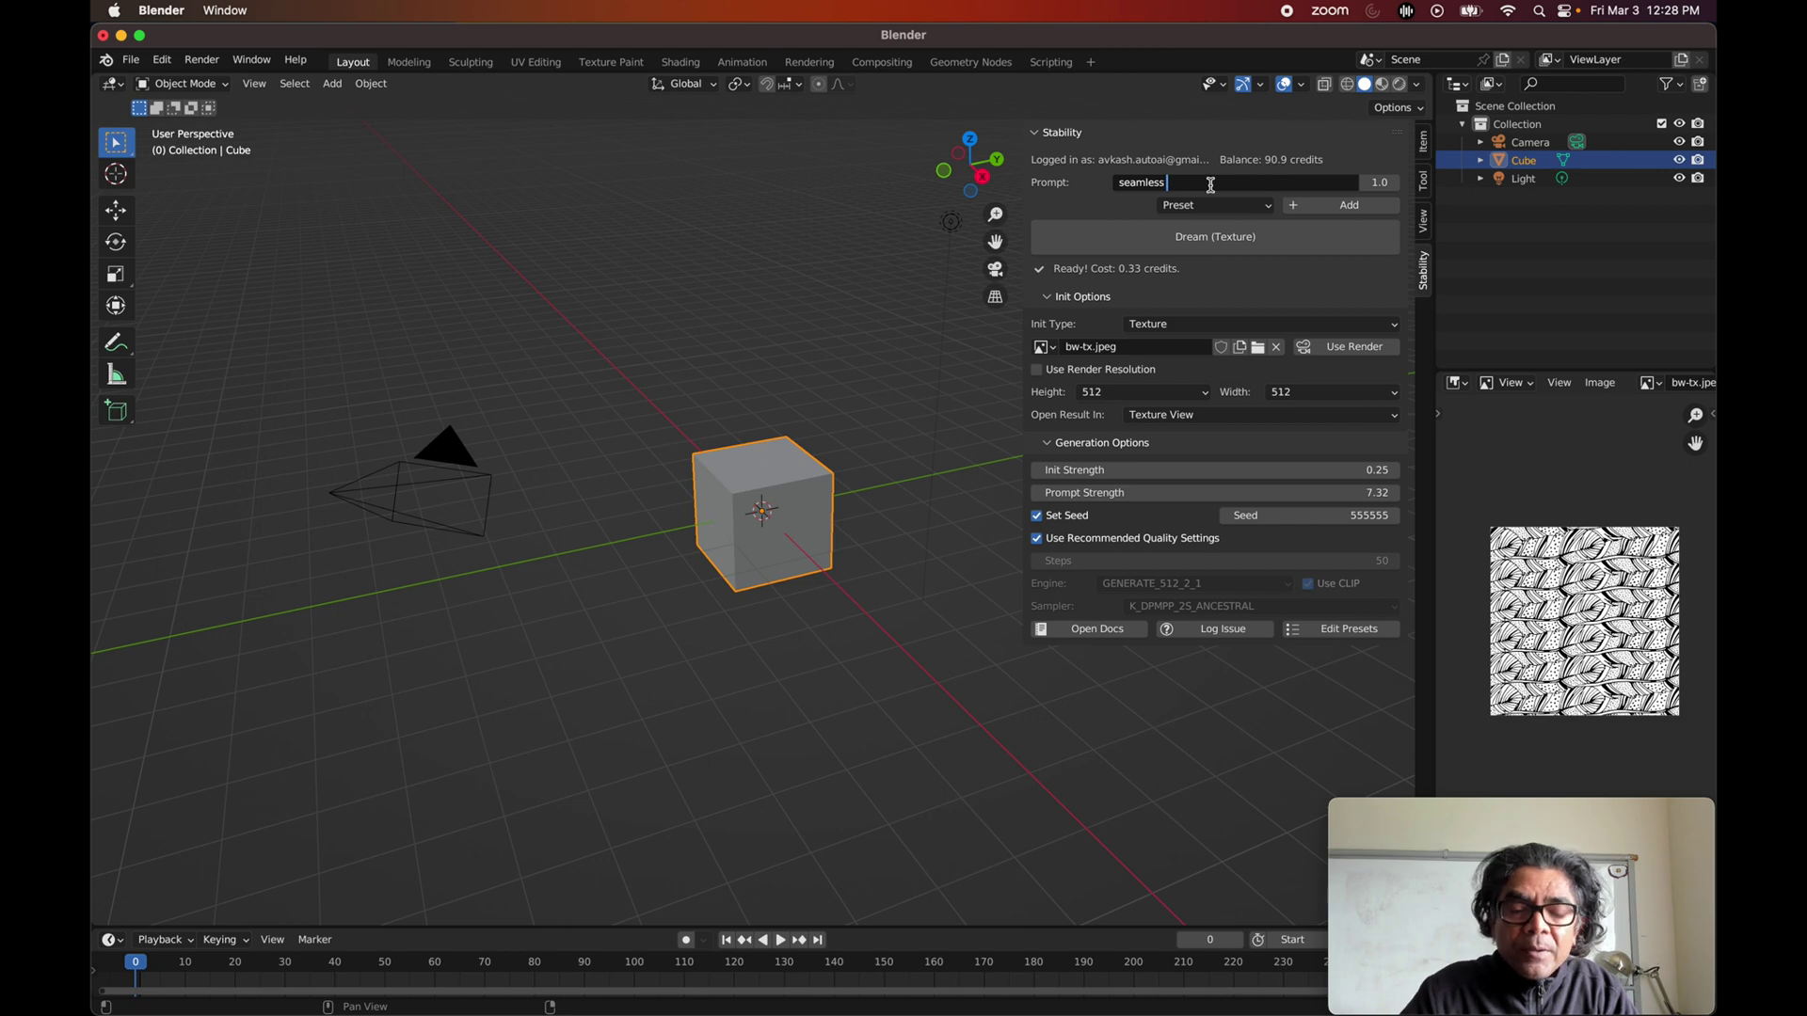
{"action": "type", "text": ", black and white, high "}
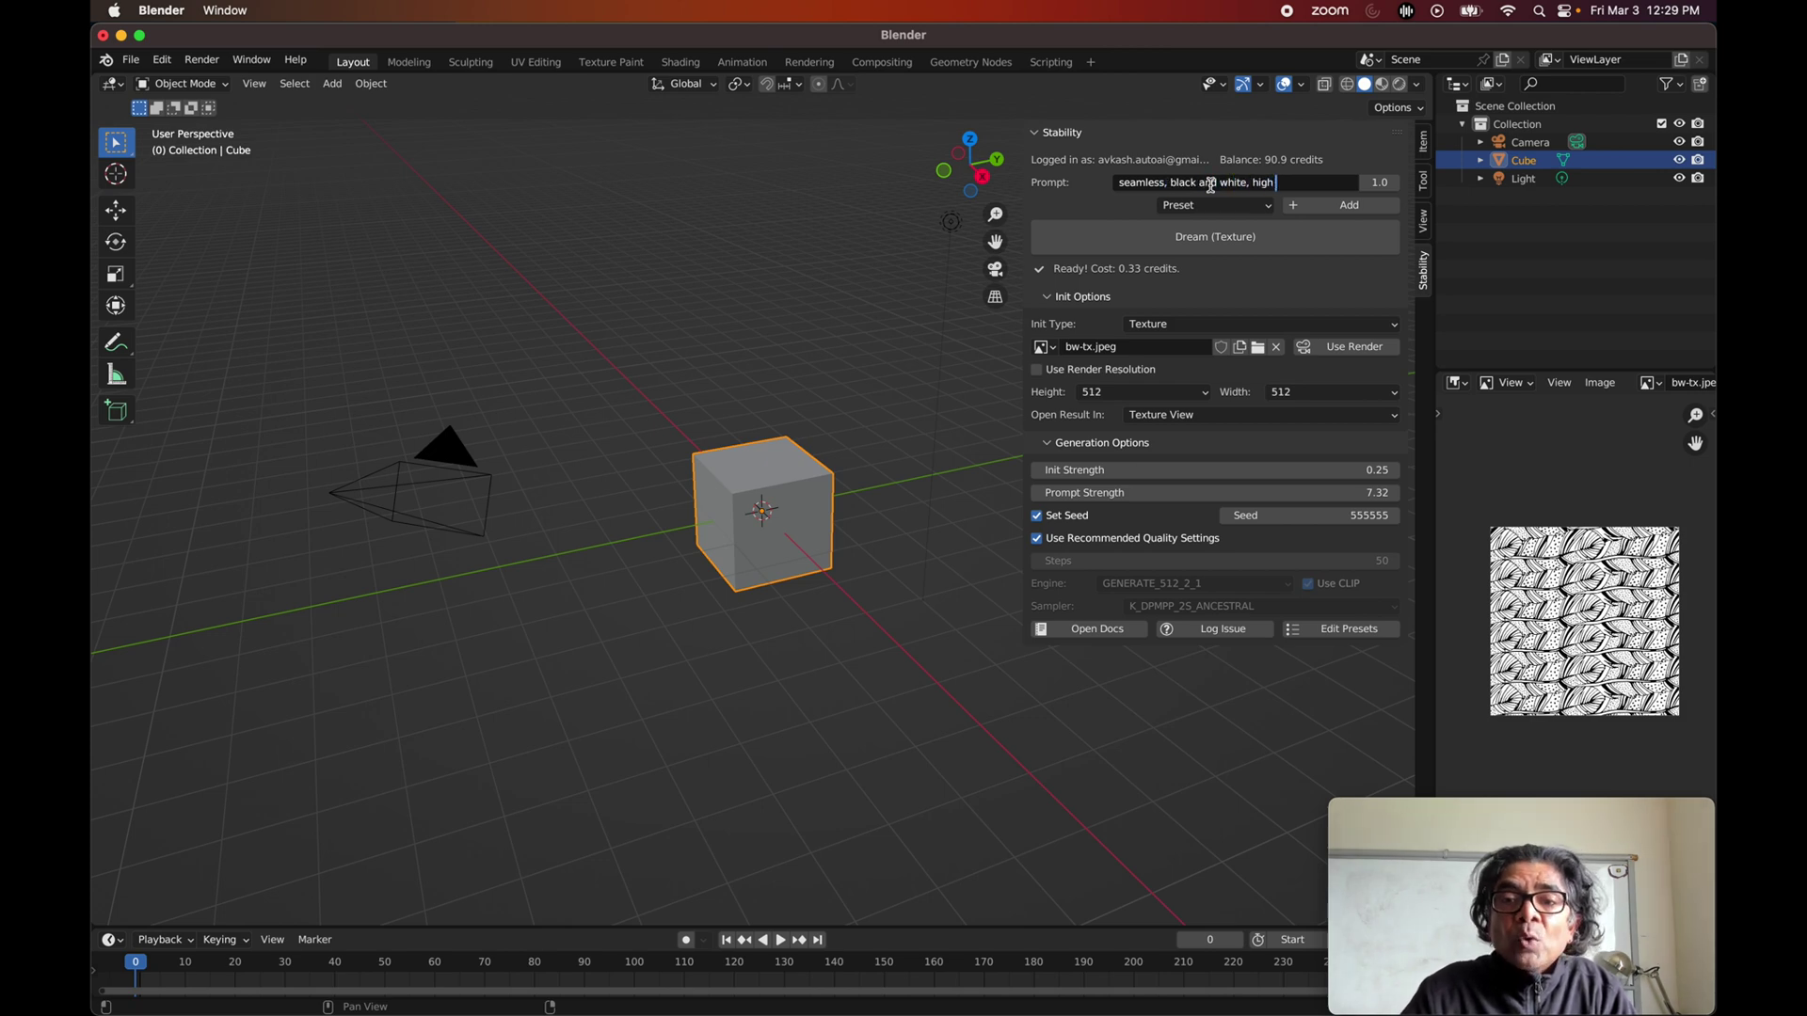
{"action": "type", "text": "resolution"}
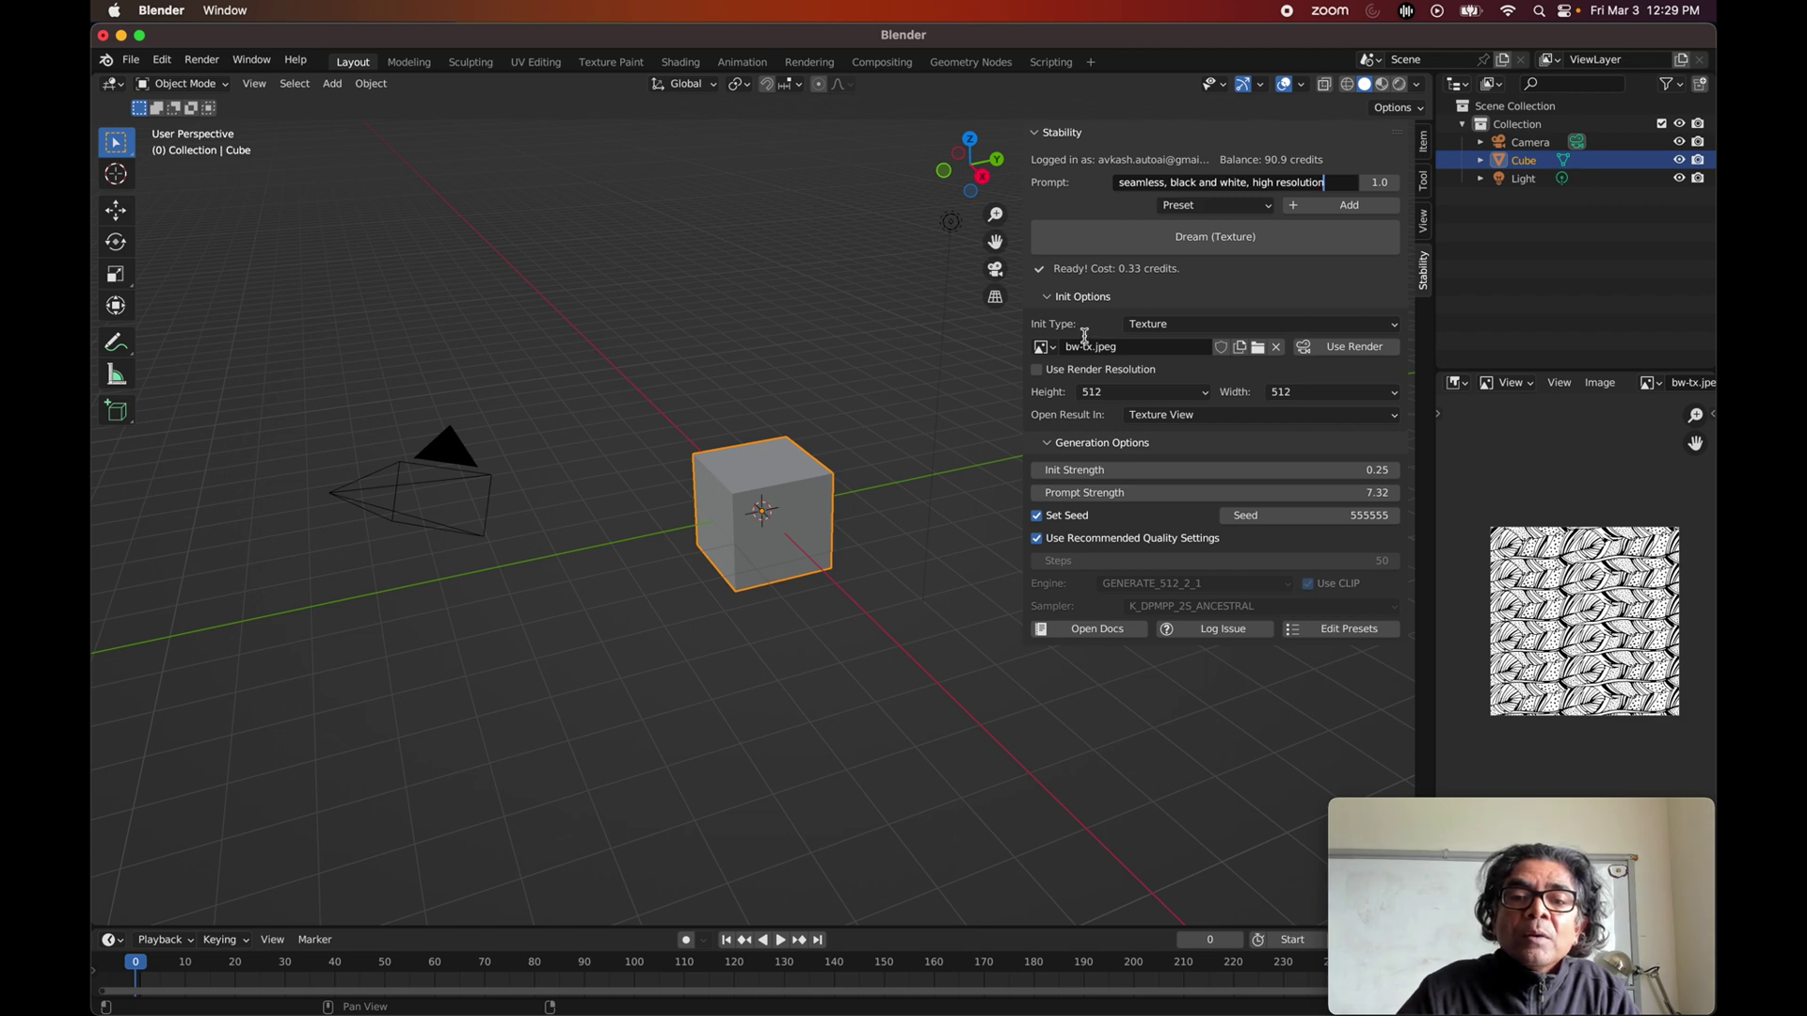
Step: Generate the texture with Dream and show the generated output in the Image Editor
{"action": "left_click", "coordinate": [1247, 243]}
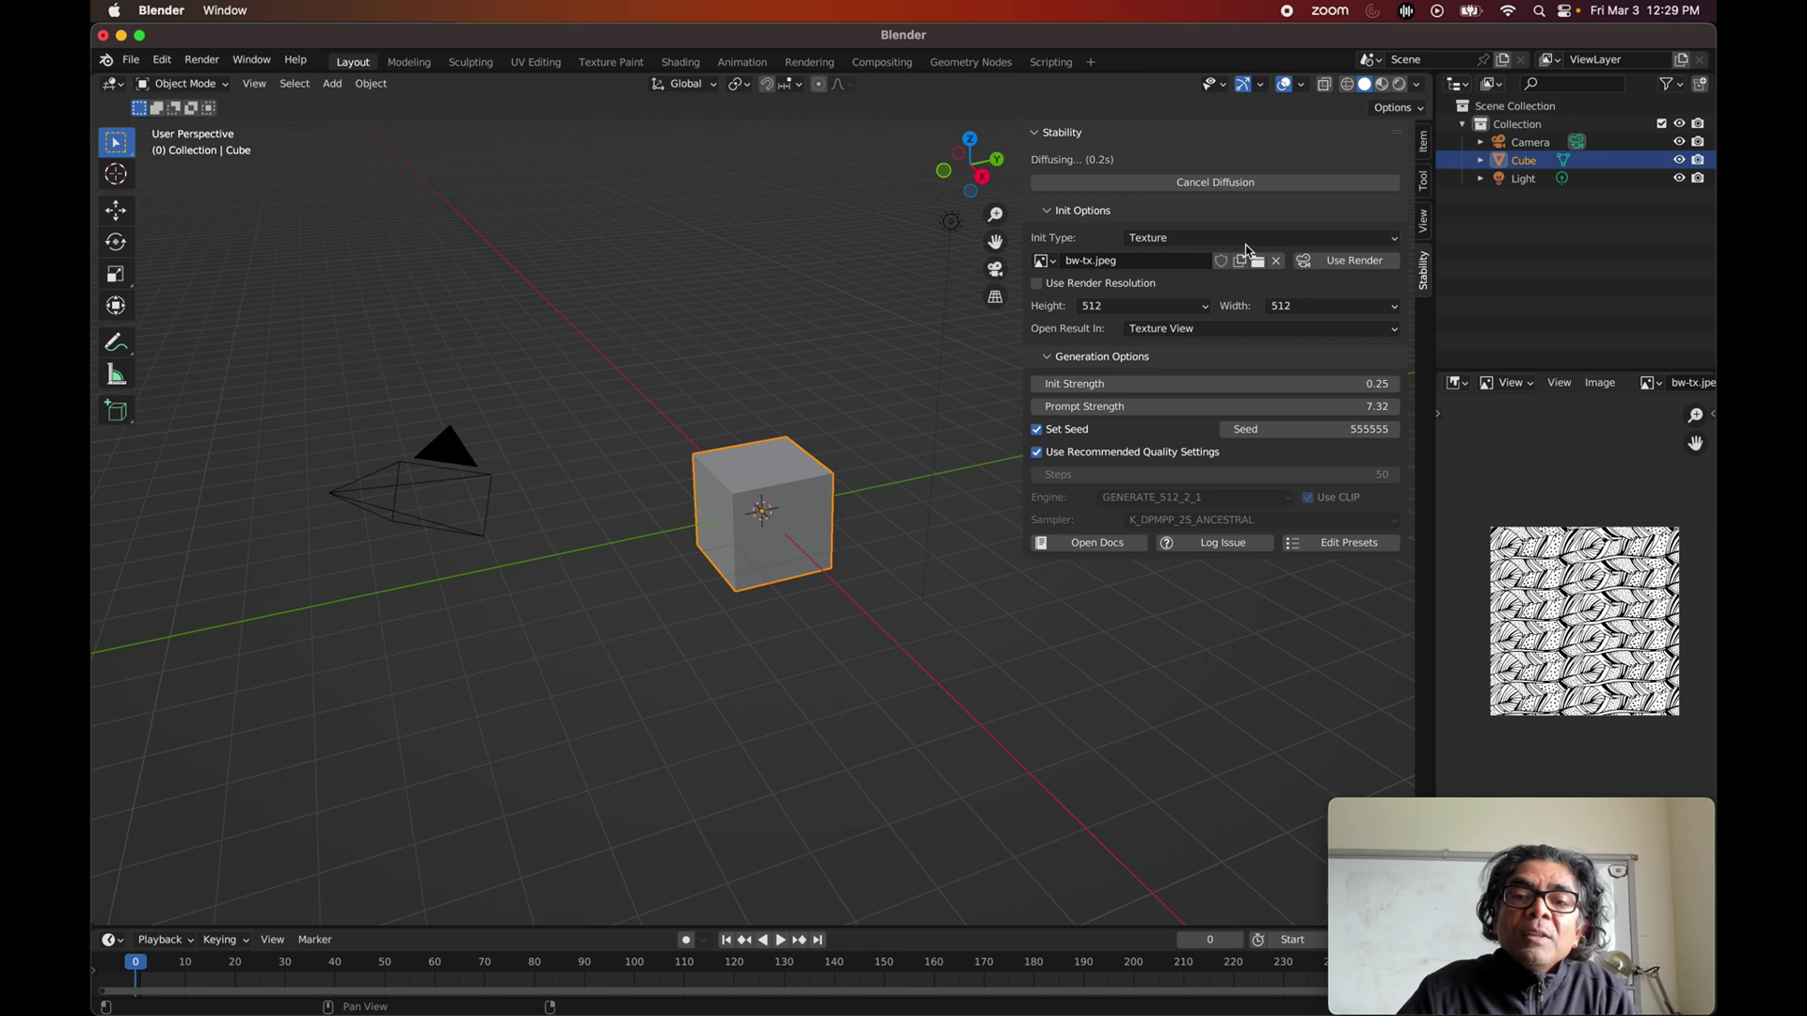
{"action": "left_click", "coordinate": [1646, 382]}
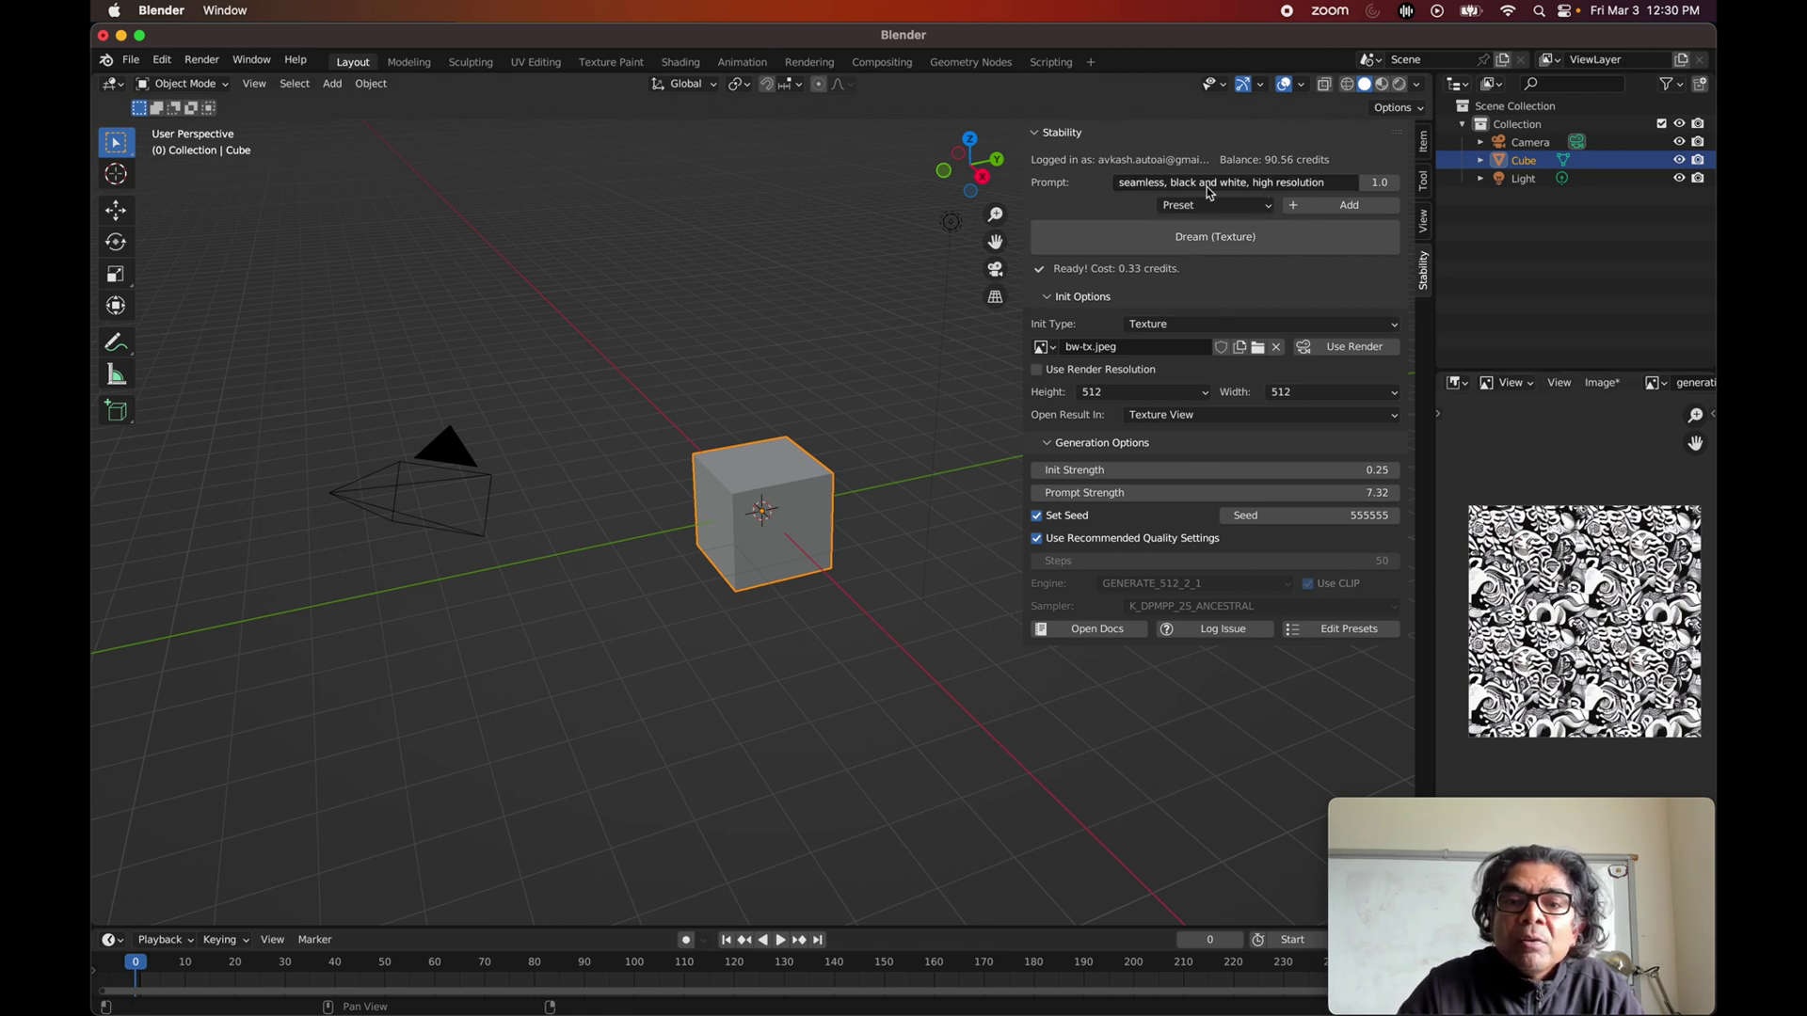
{"action": "scroll", "coordinate": [1534, 654], "scroll_direction": "up", "scroll_amount": 1}
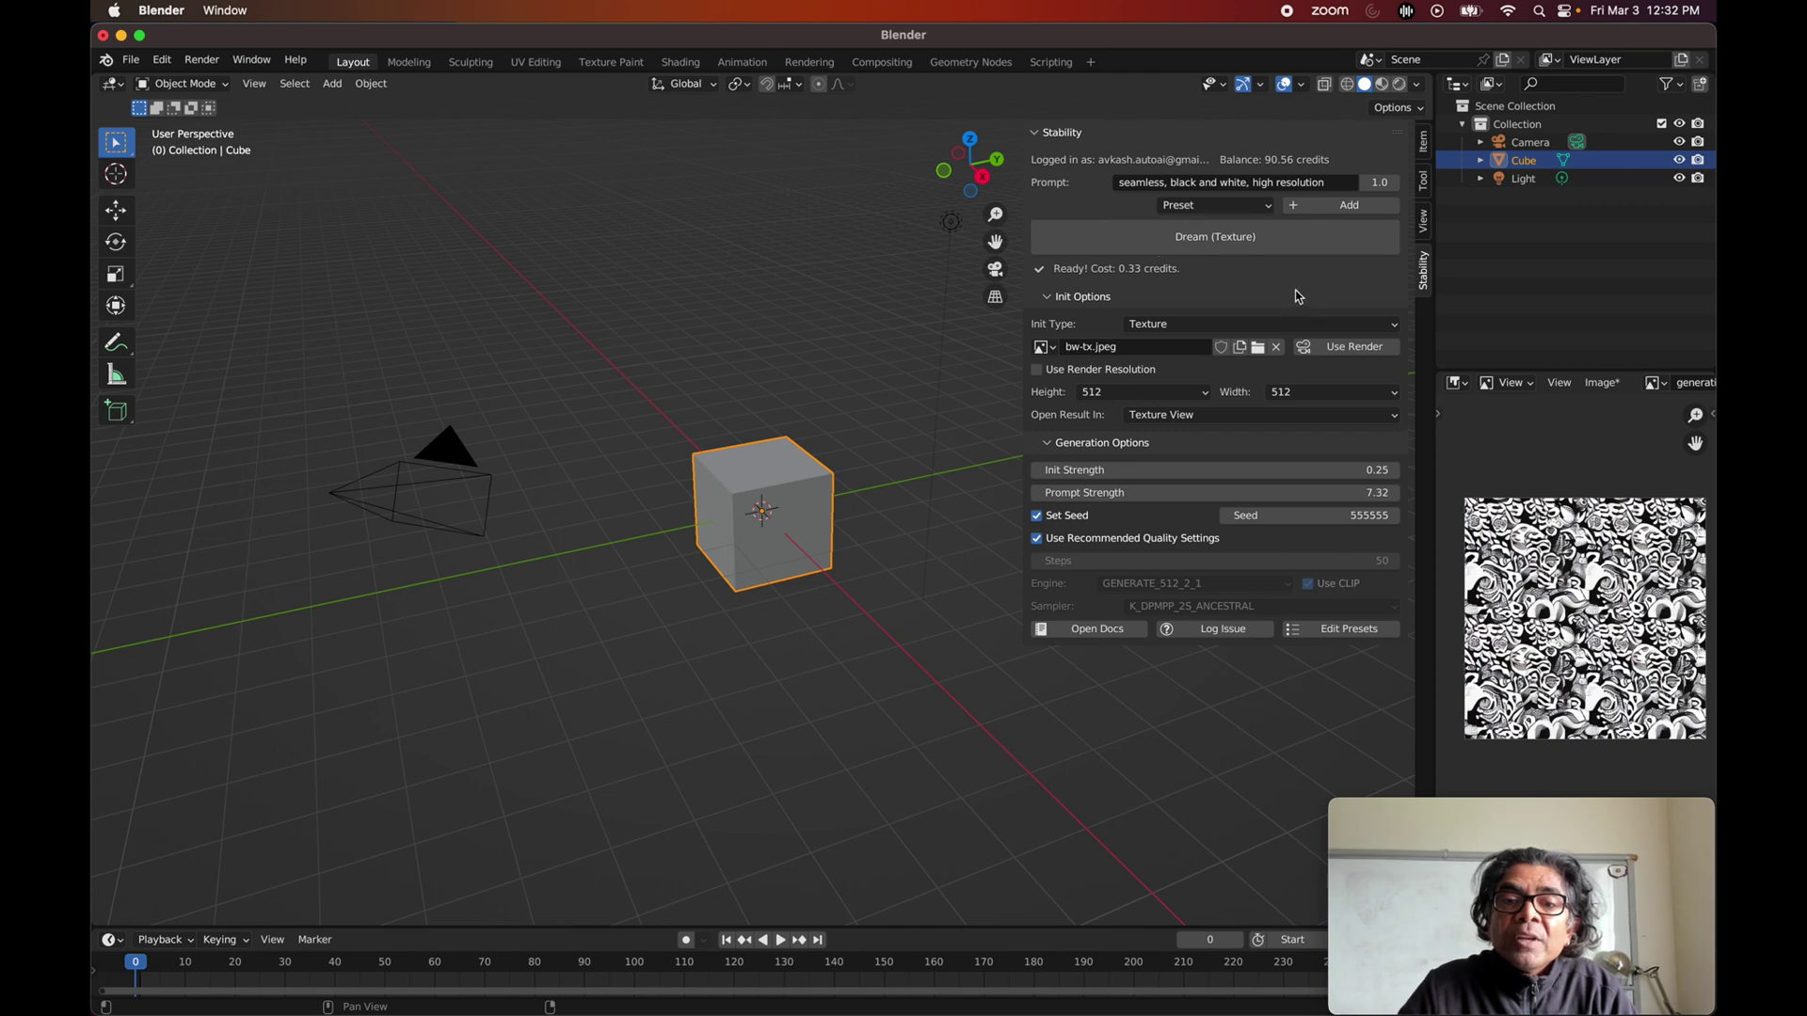
Step: Change the Stability init type to Animation
{"action": "left_click", "coordinate": [1187, 331]}
{"action": "left_click", "coordinate": [1167, 327]}
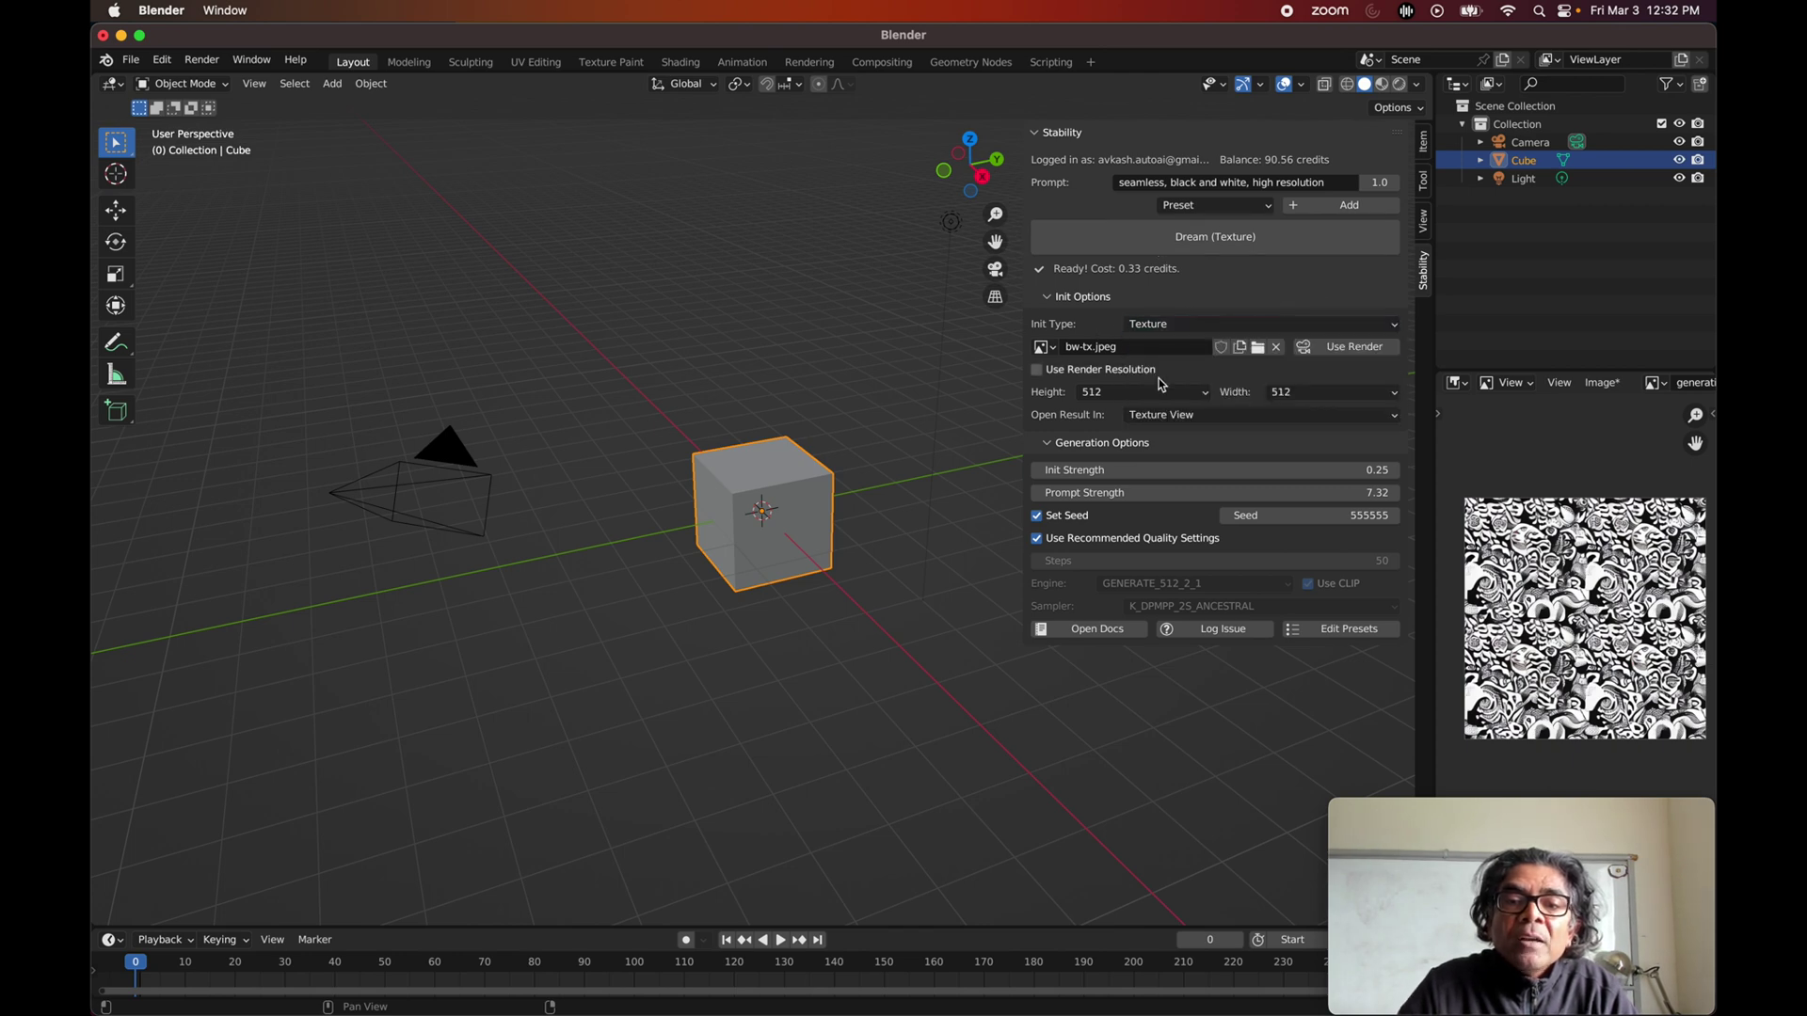
{"action": "left_click", "coordinate": [1167, 329]}
{"action": "left_click", "coordinate": [1176, 383]}
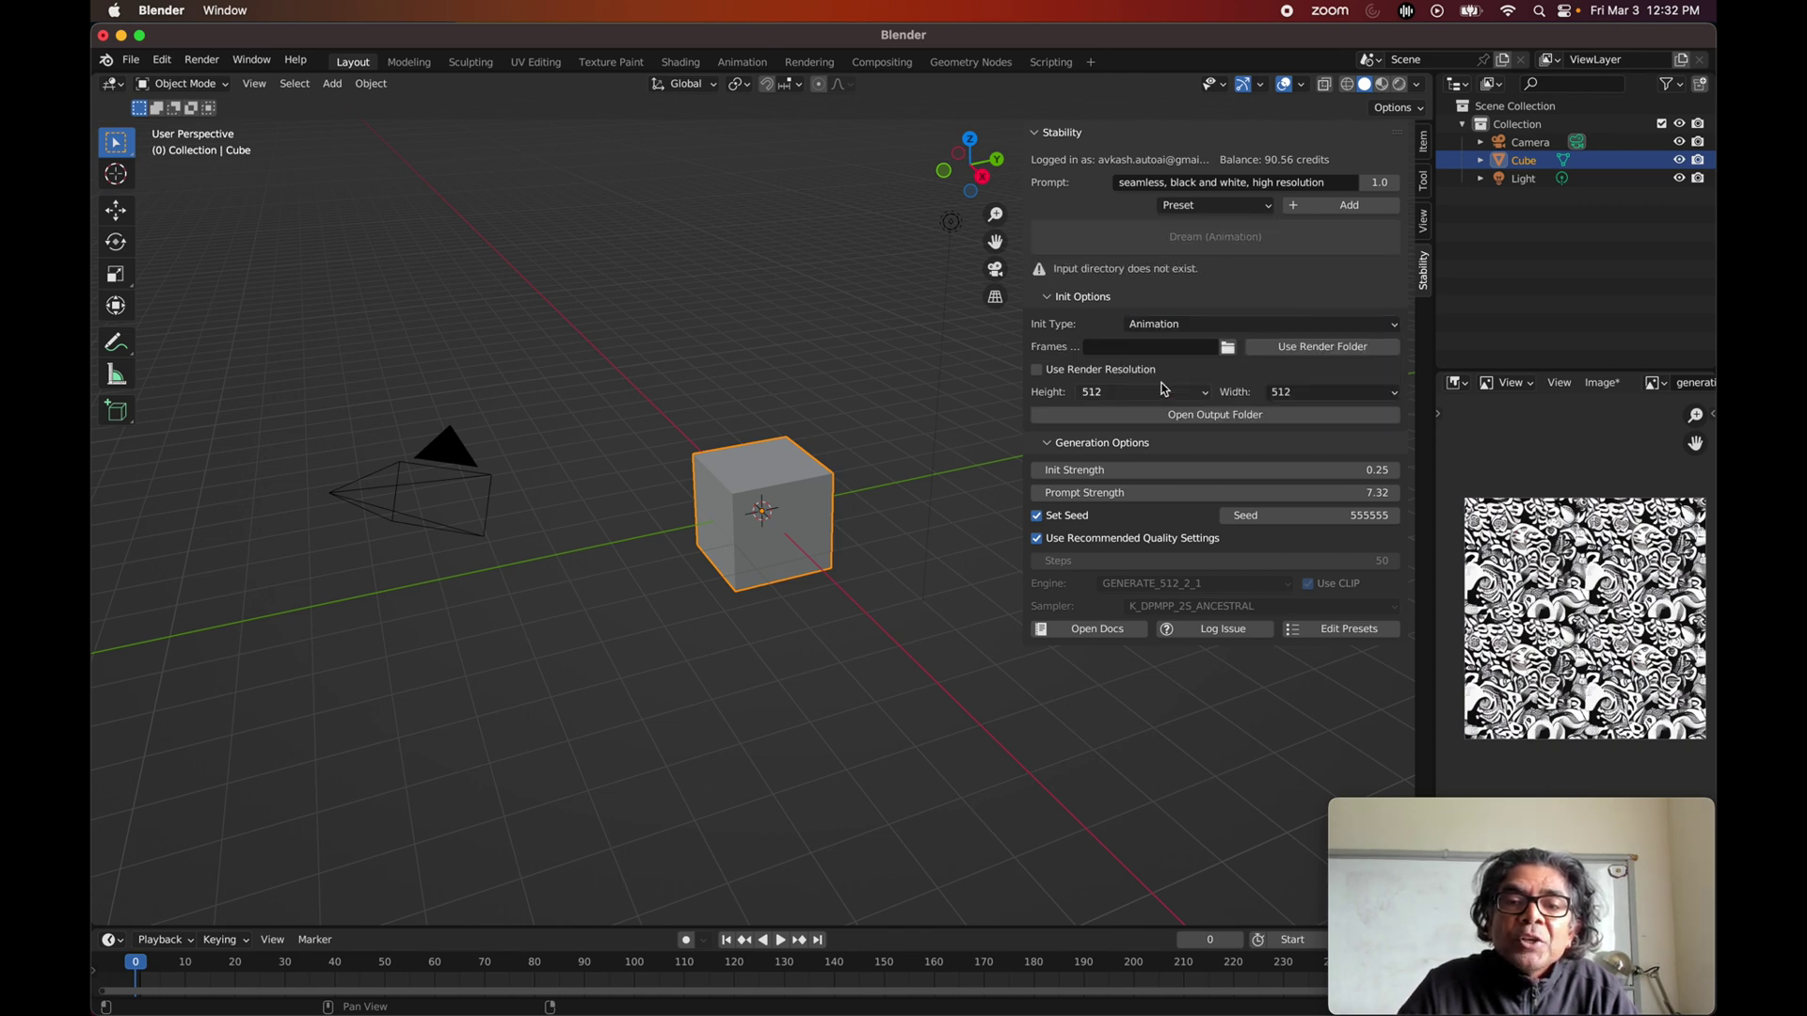
{"action": "left_click", "coordinate": [1181, 299]}
{"action": "left_click", "coordinate": [1216, 299]}
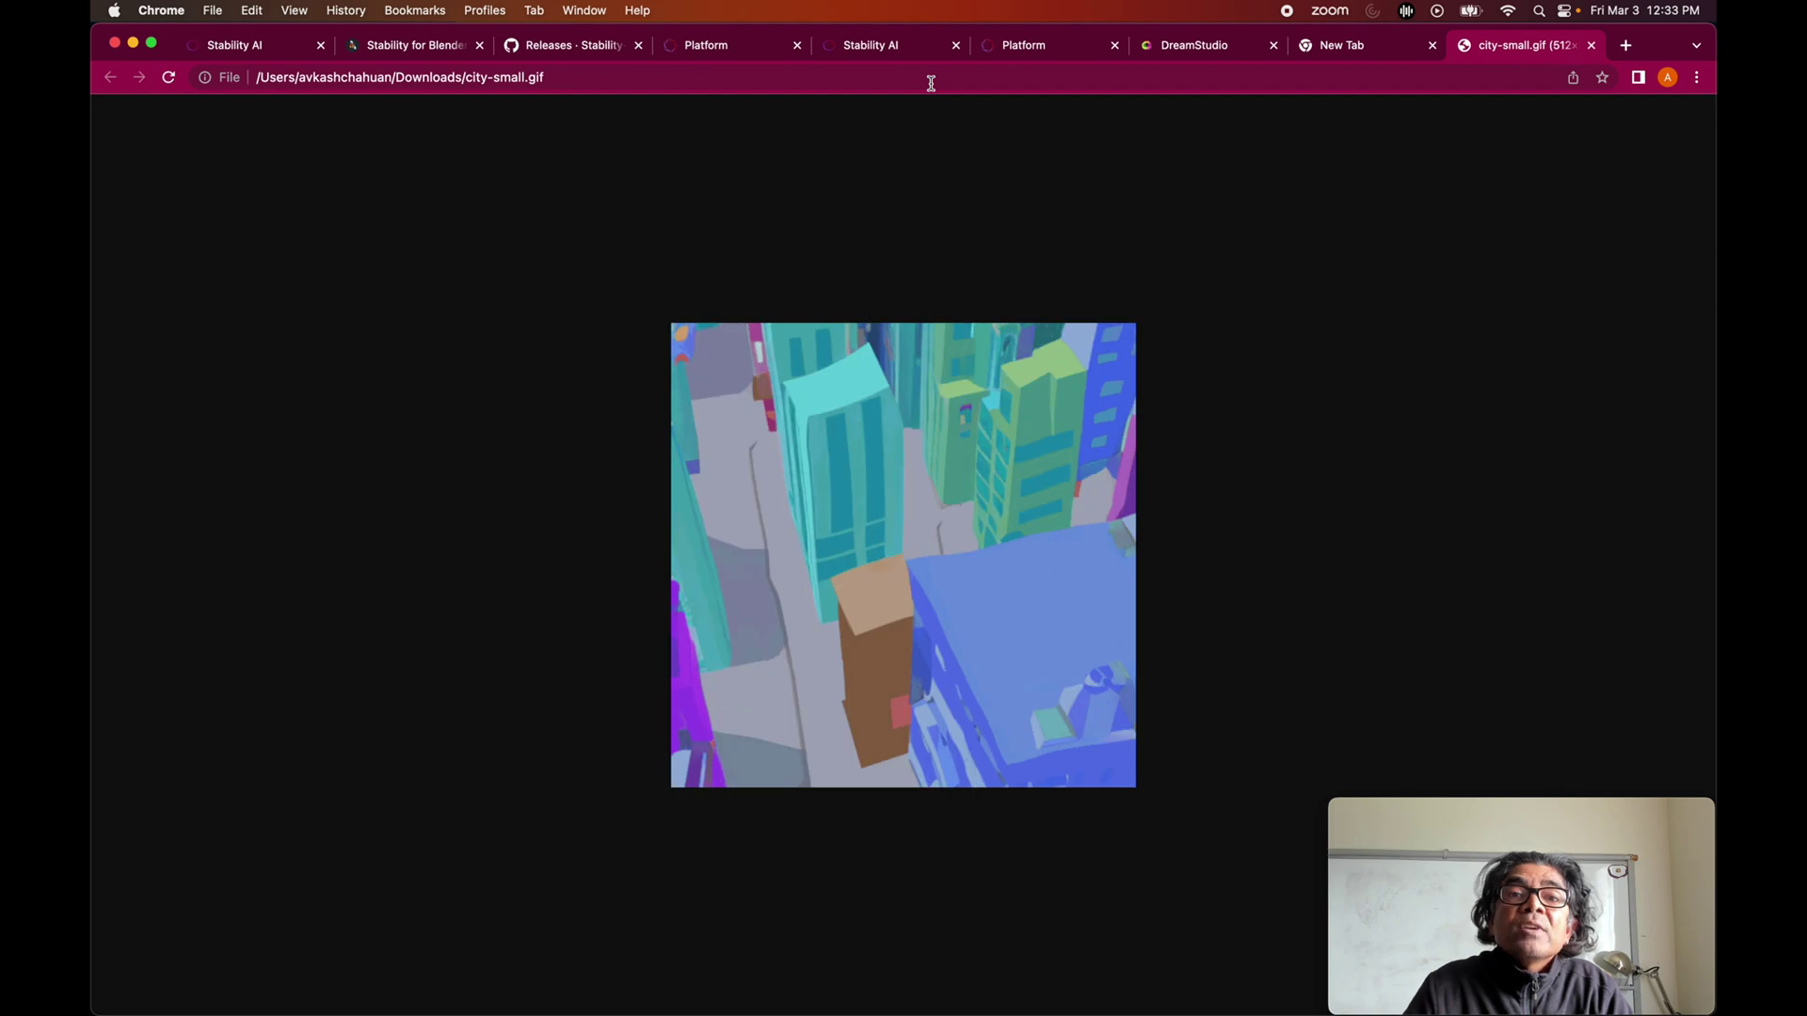
Step: In Chrome, examine the Blender Animation guide in the Stability AI docs and replay the local city-small.gif animation
{"action": "left_click", "coordinate": [745, 53]}
{"action": "left_click", "coordinate": [197, 799]}
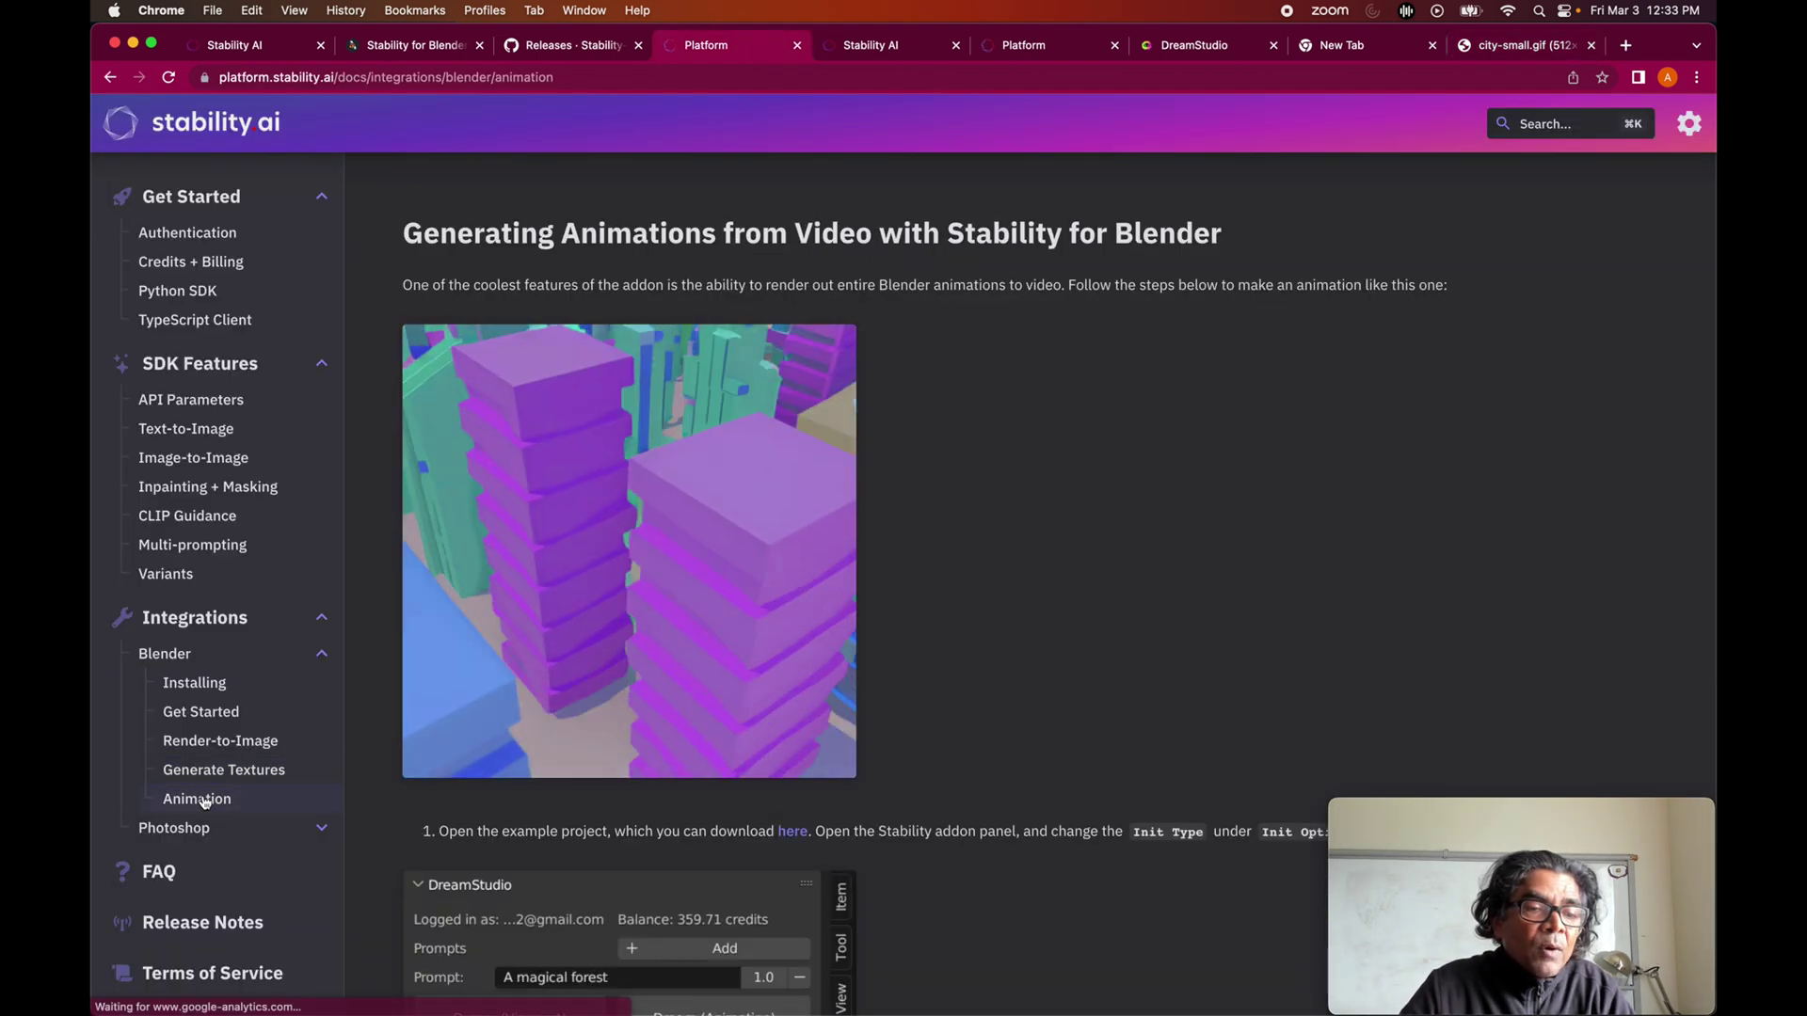
{"action": "scroll", "coordinate": [668, 430], "scroll_direction": "down", "scroll_amount": 5}
{"action": "scroll", "coordinate": [668, 429], "scroll_direction": "up", "scroll_amount": 5}
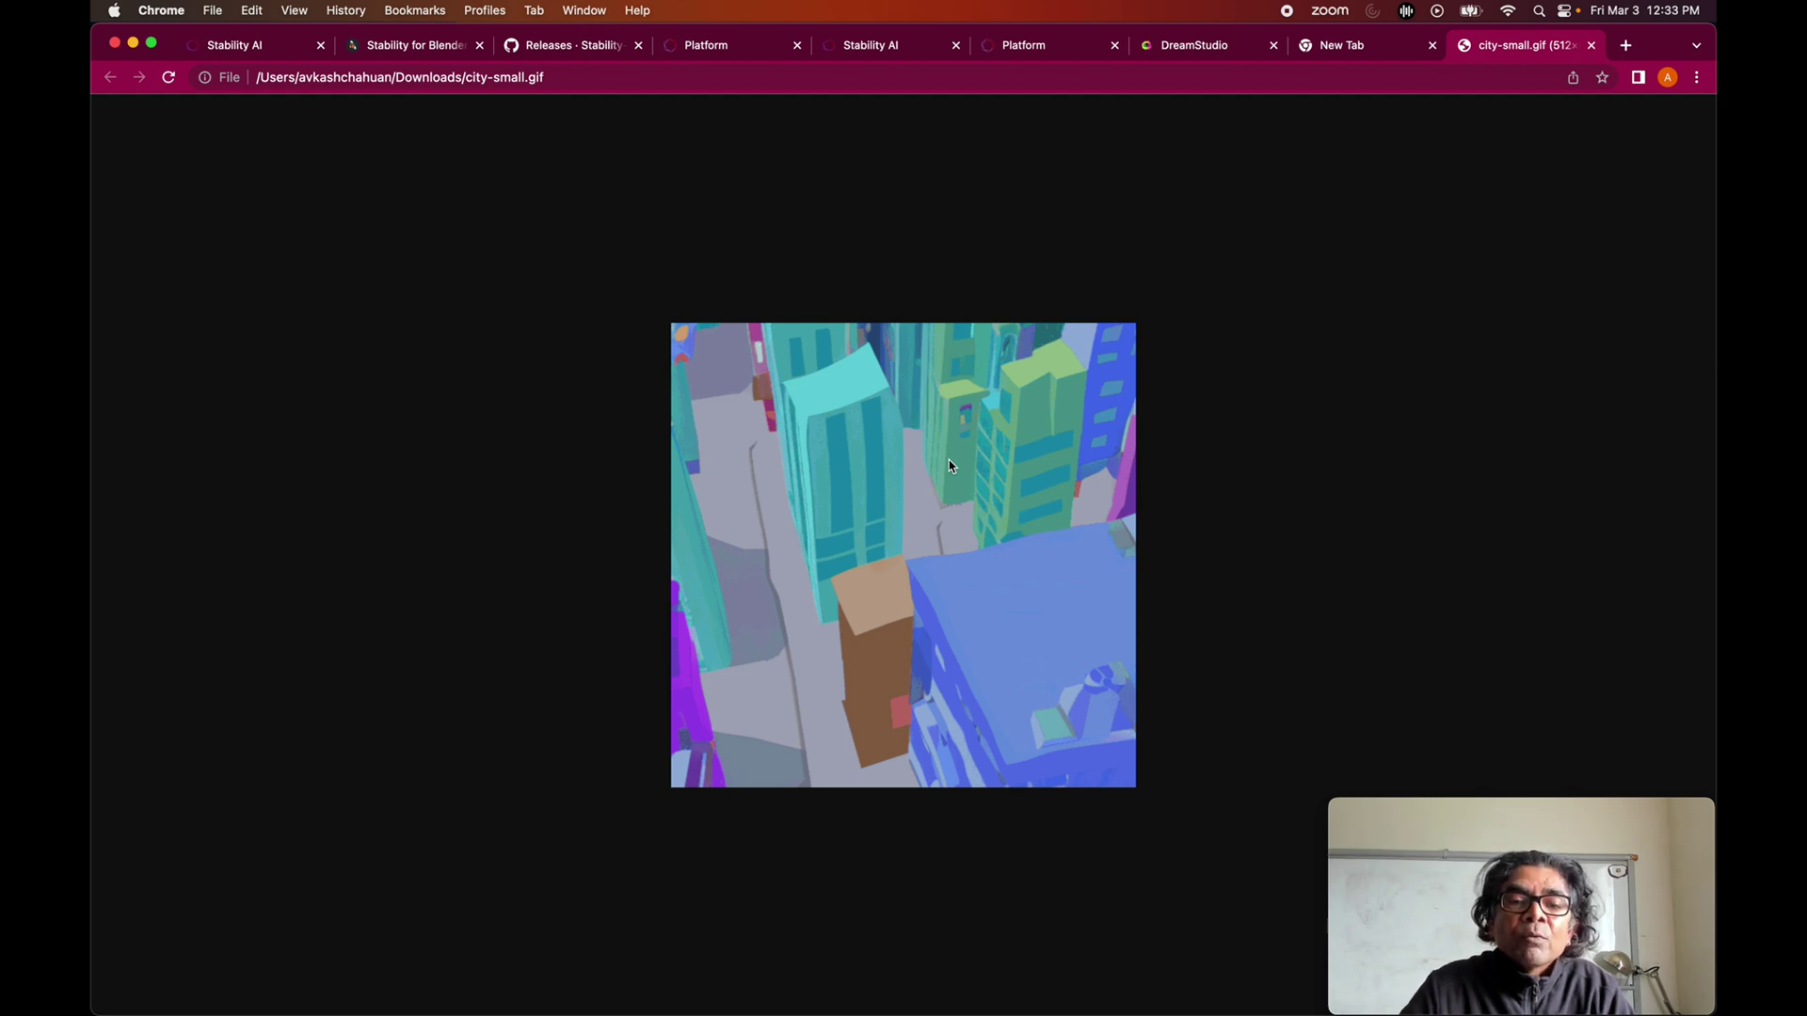
{"action": "left_click", "coordinate": [1100, 77]}
{"action": "key", "text": "Return"}
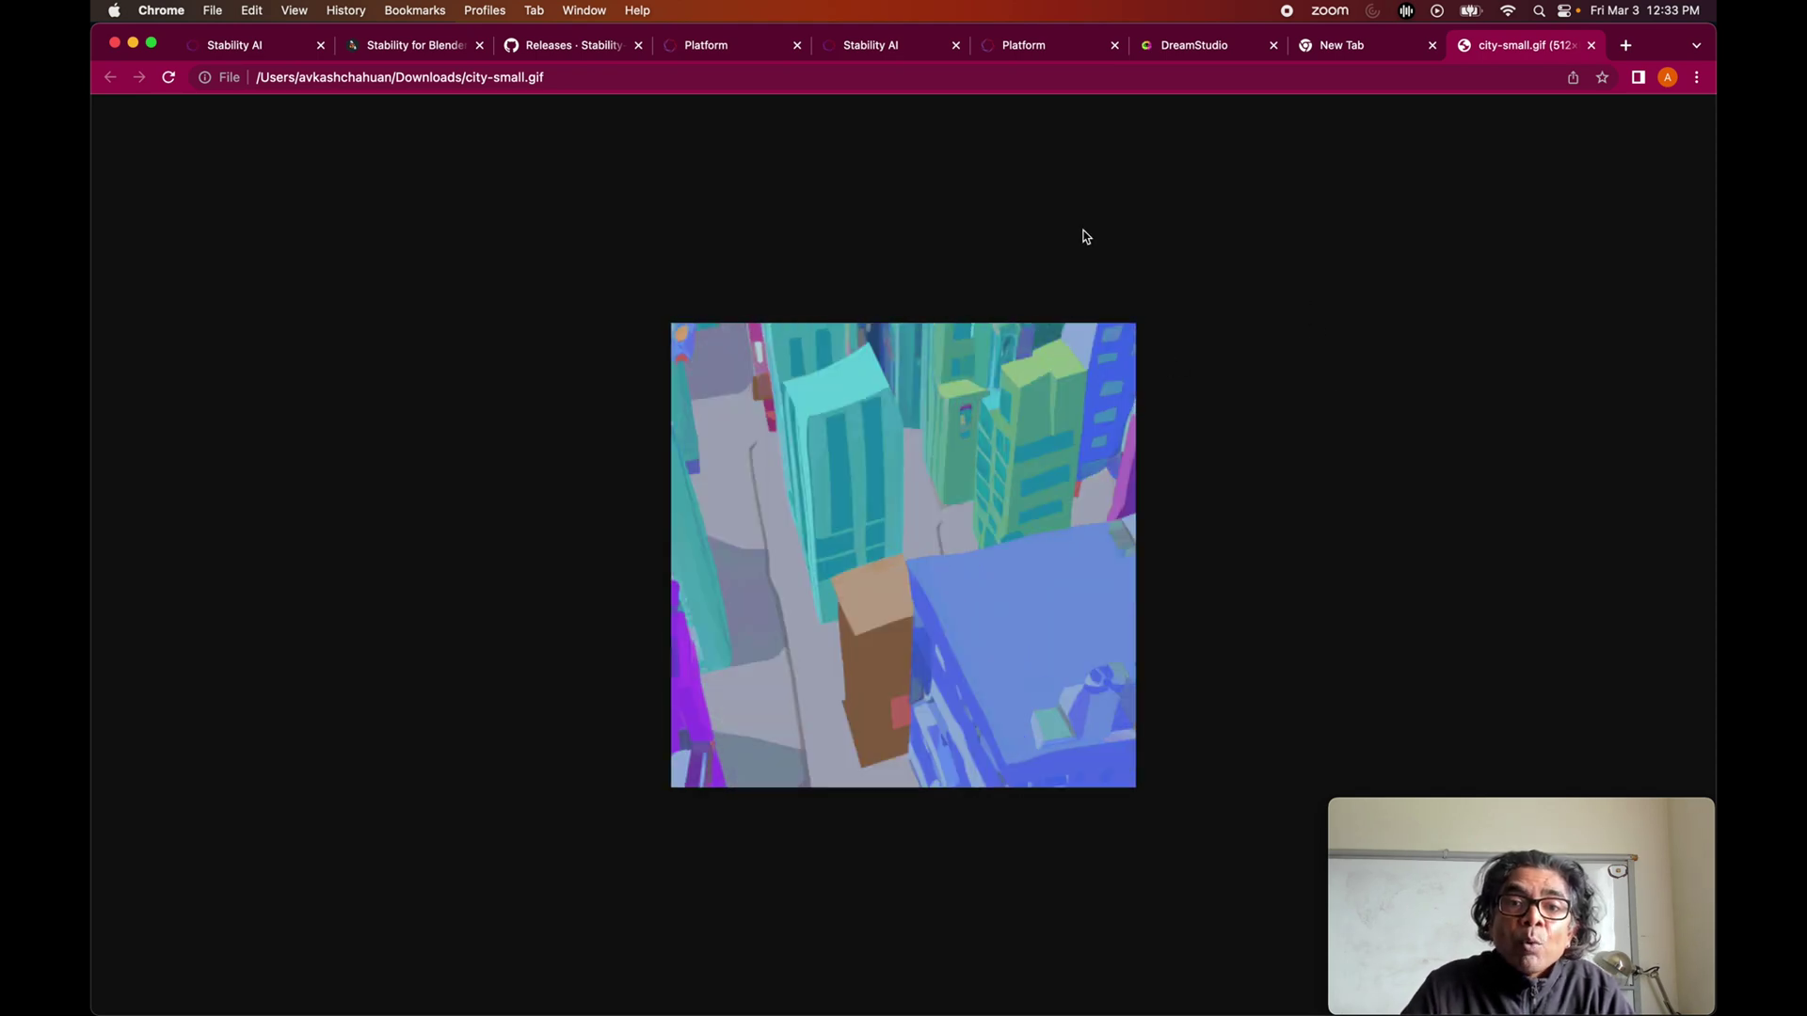
{"action": "left_click", "coordinate": [1132, 78]}
{"action": "key", "text": "Return"}
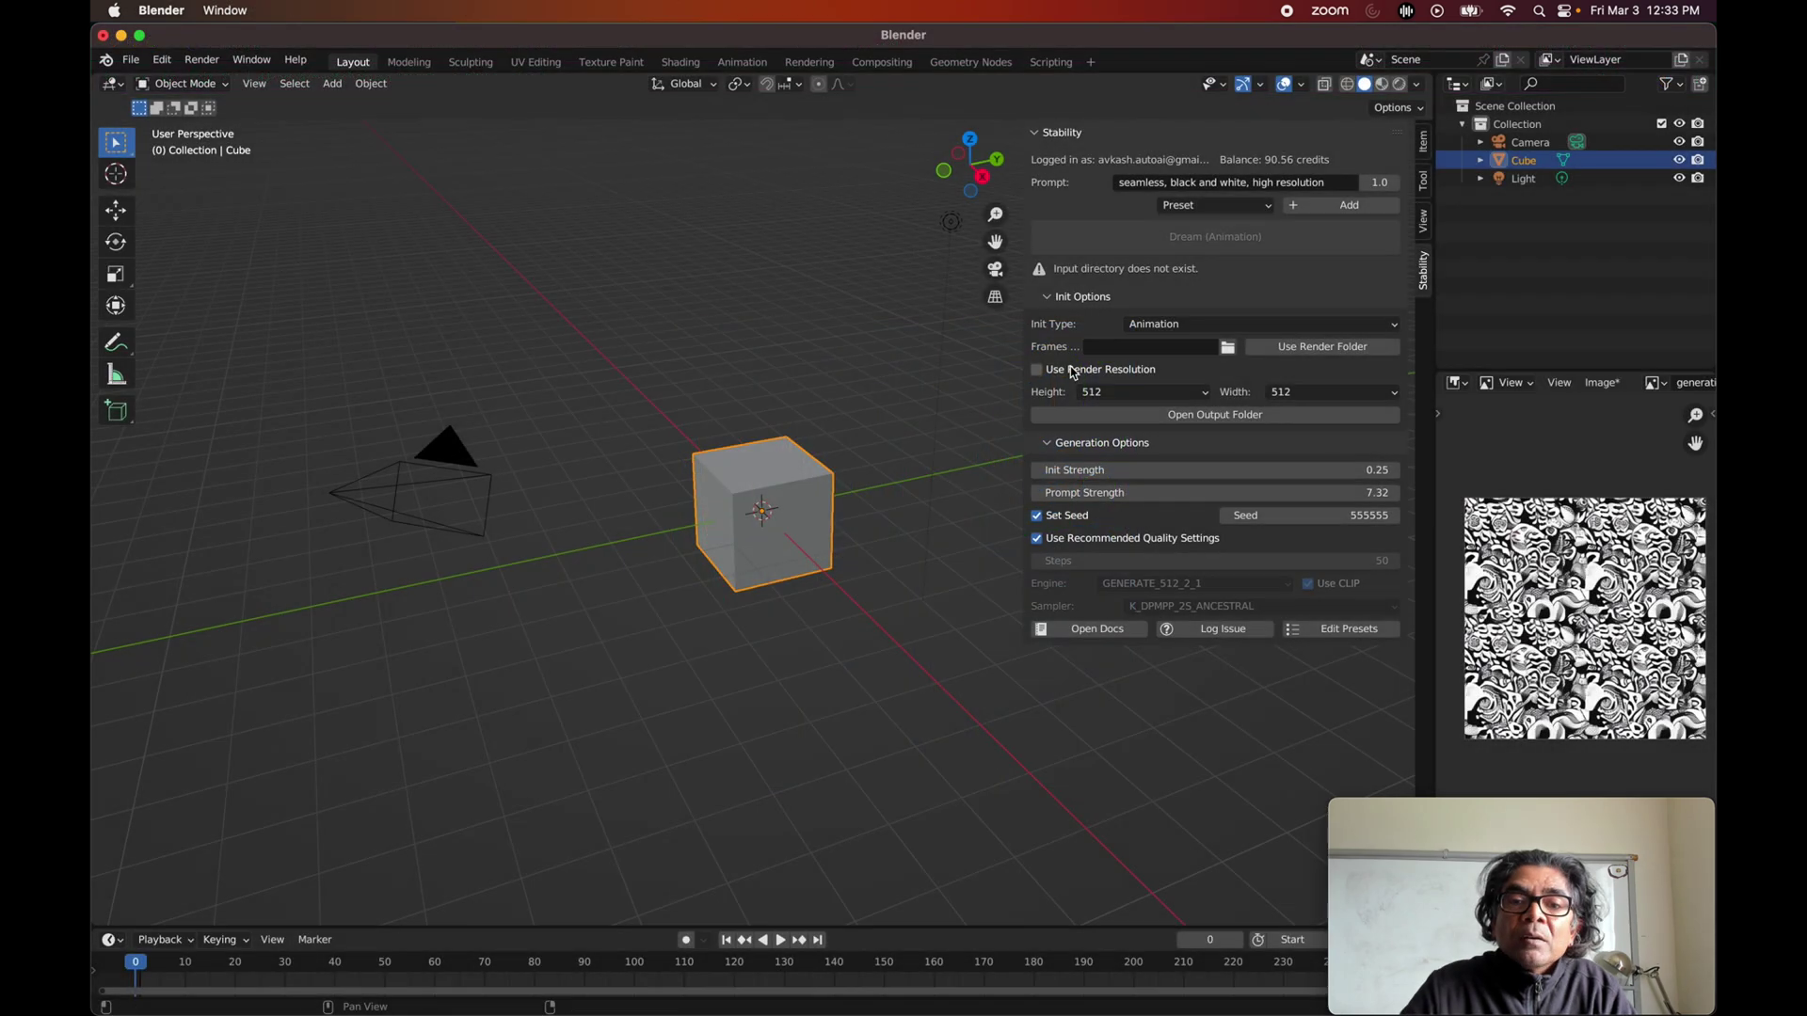
Step: Back in Blender, set the animation frames directory to the city folder in Downloads
{"action": "left_click", "coordinate": [1227, 347]}
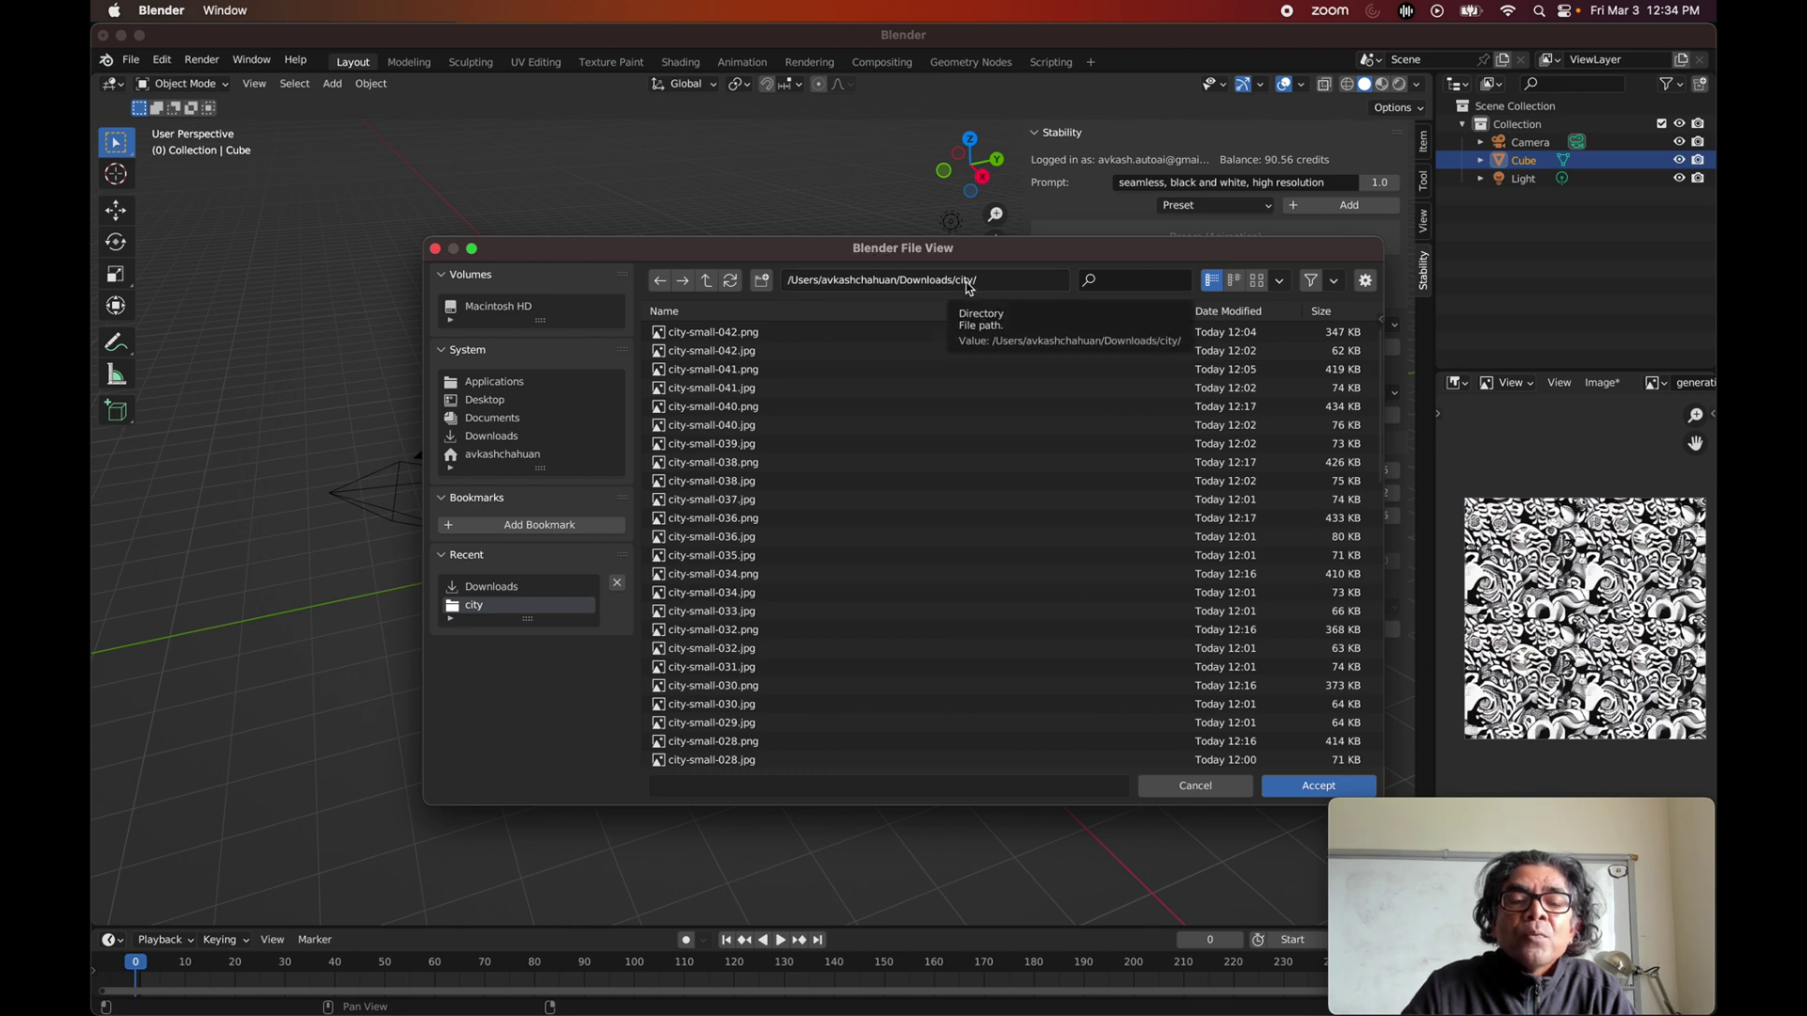
{"action": "scroll", "coordinate": [720, 555], "scroll_direction": "down", "scroll_amount": 5}
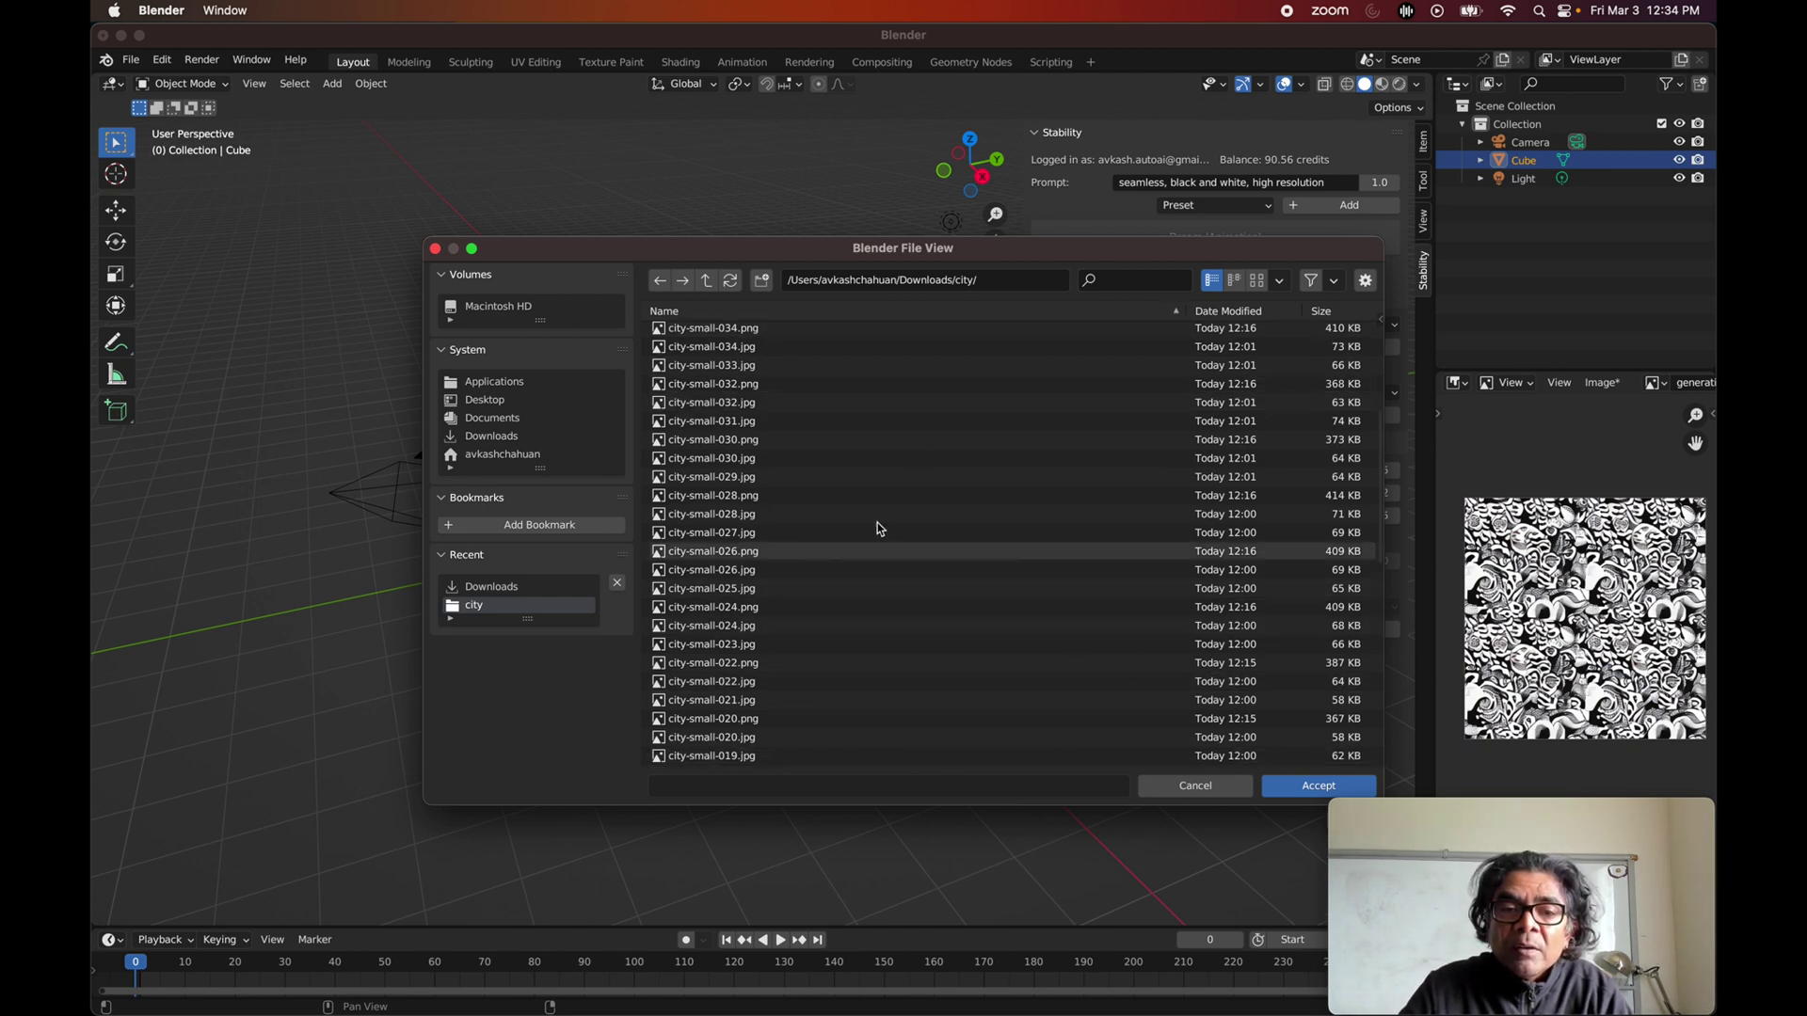
{"action": "left_click", "coordinate": [1315, 787]}
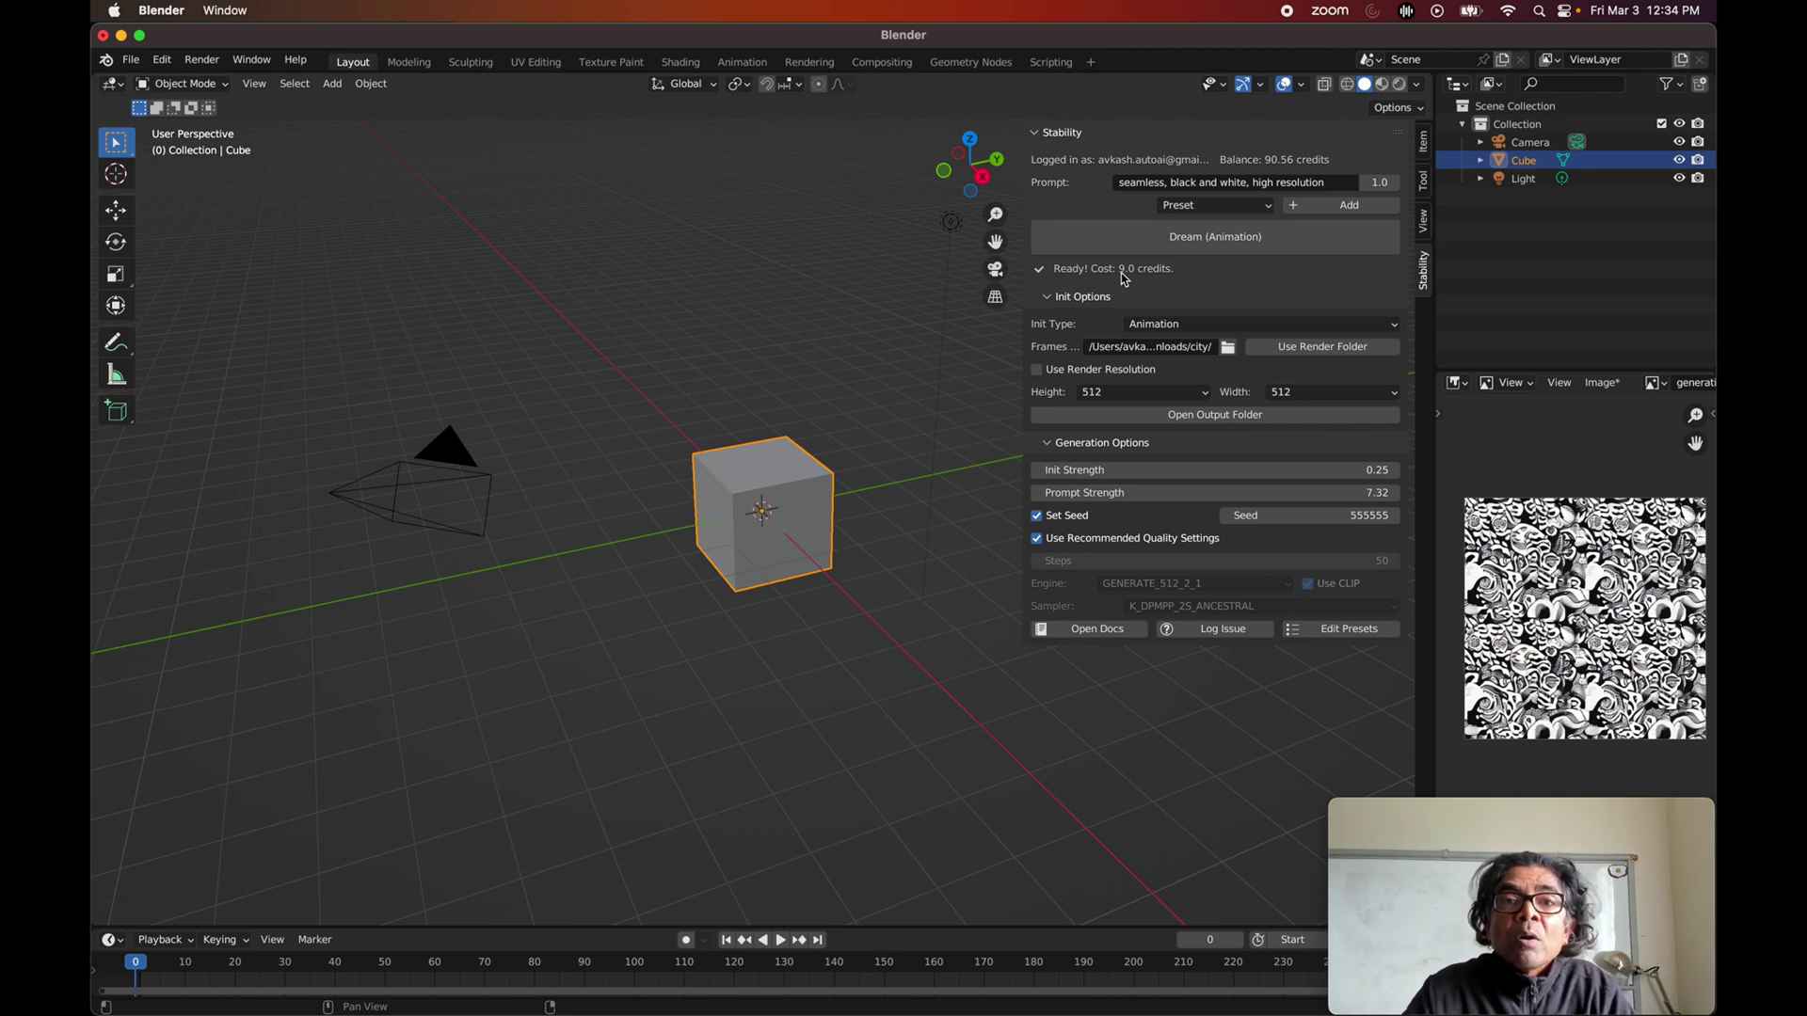
Step: Clear the Stability prompt text and set Prompt Strength to 2.0
{"action": "left_click", "coordinate": [1324, 180]}
{"action": "key", "text": "BackSpace"}
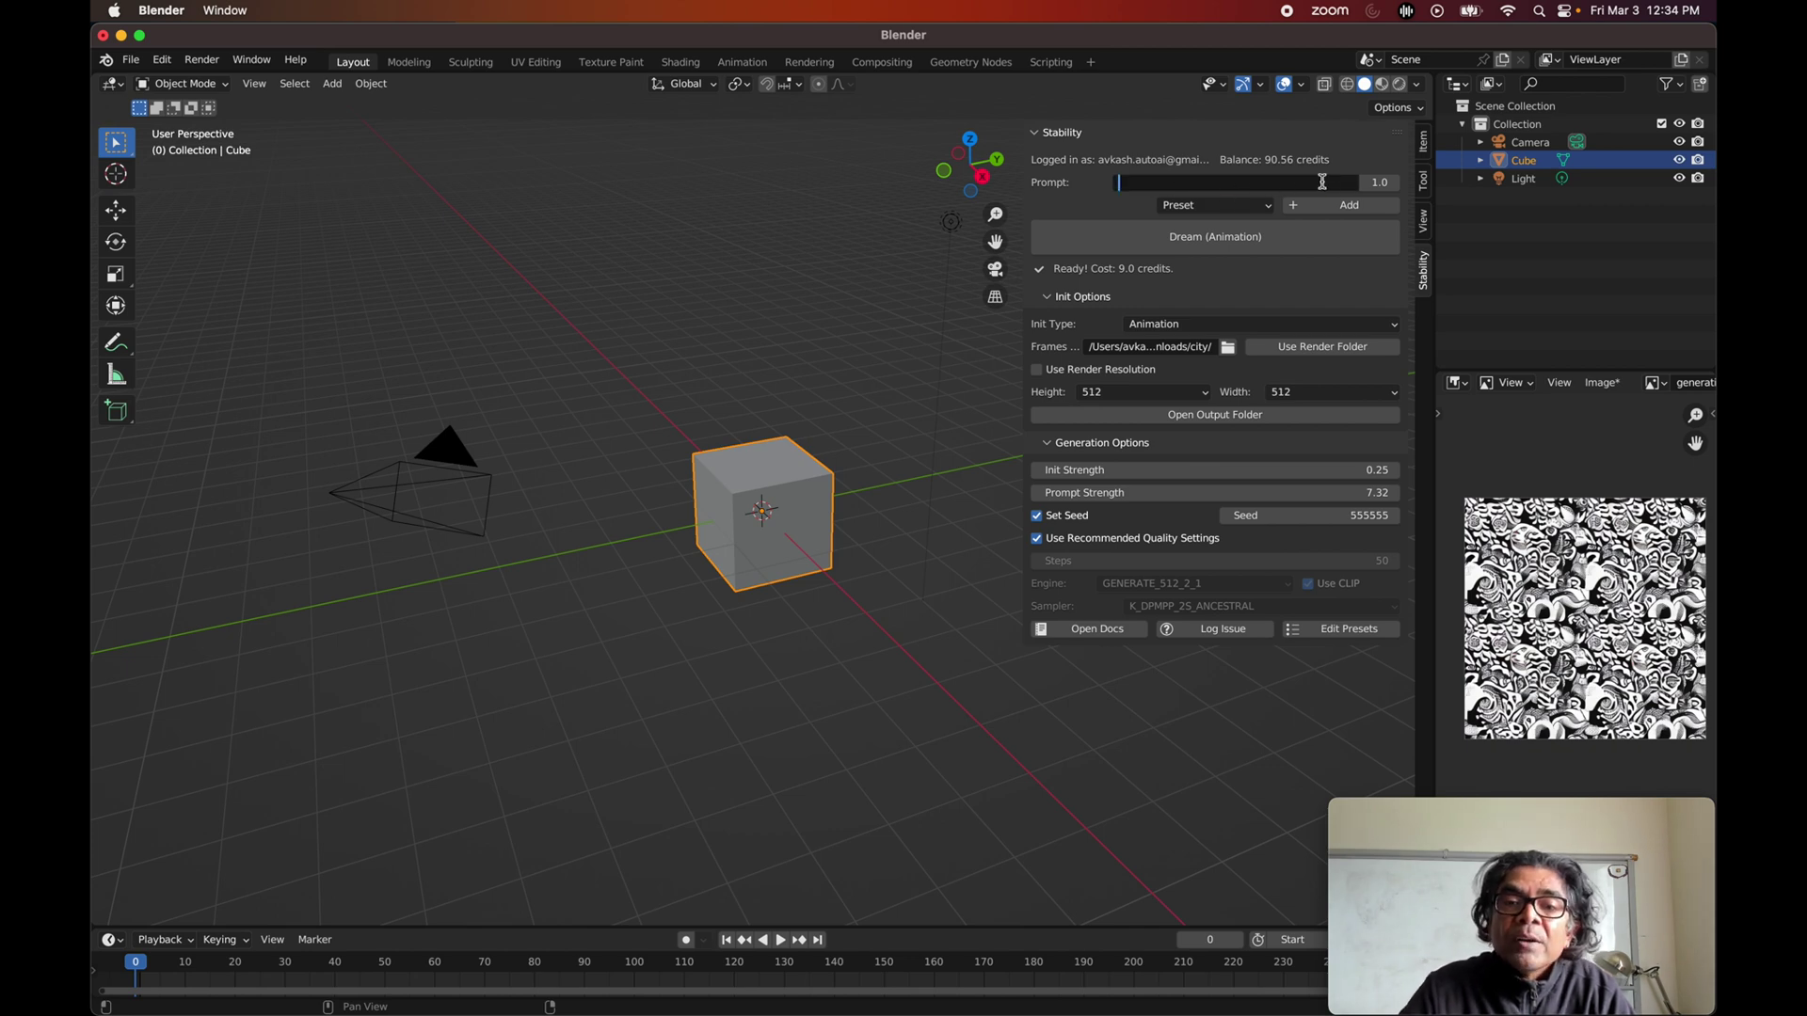
{"action": "left_click", "coordinate": [1055, 473]}
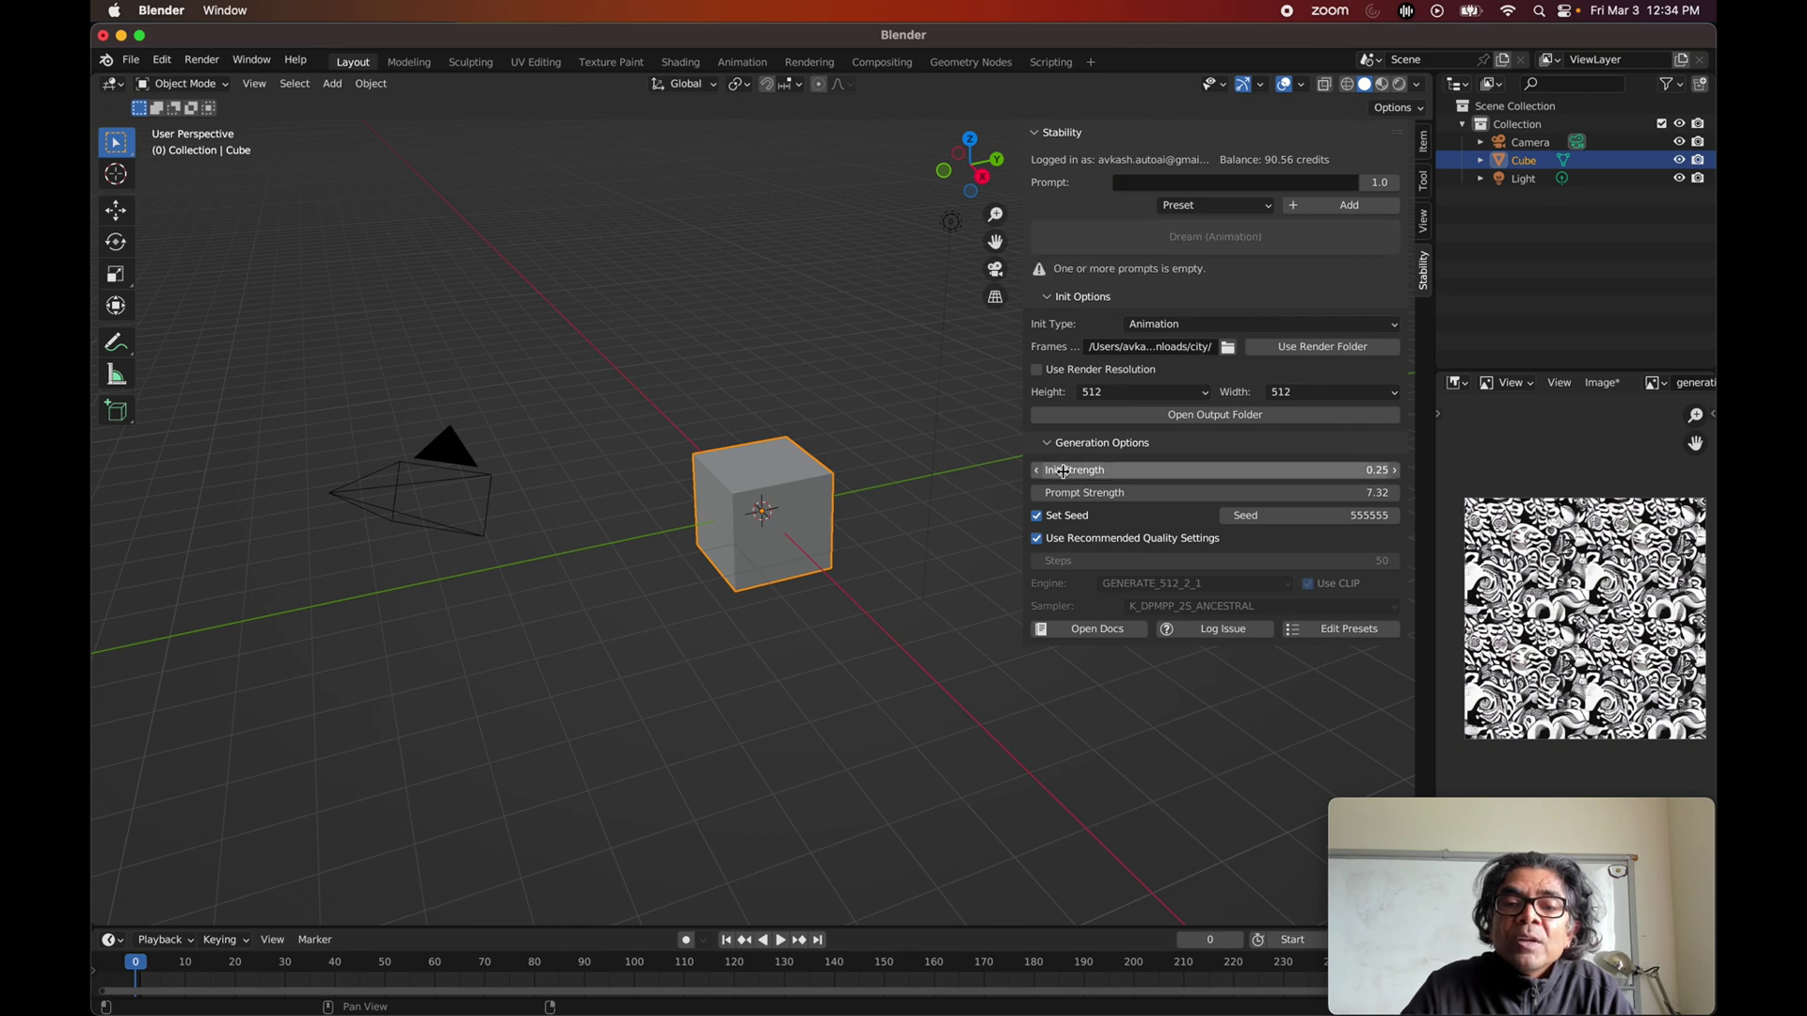
{"action": "left_click_drag", "start_coordinate": [1355, 495], "coordinate": [1353, 499]}
{"action": "left_click", "coordinate": [1353, 498]}
{"action": "key", "text": "BackSpace"}
{"action": "type", "text": "2."}
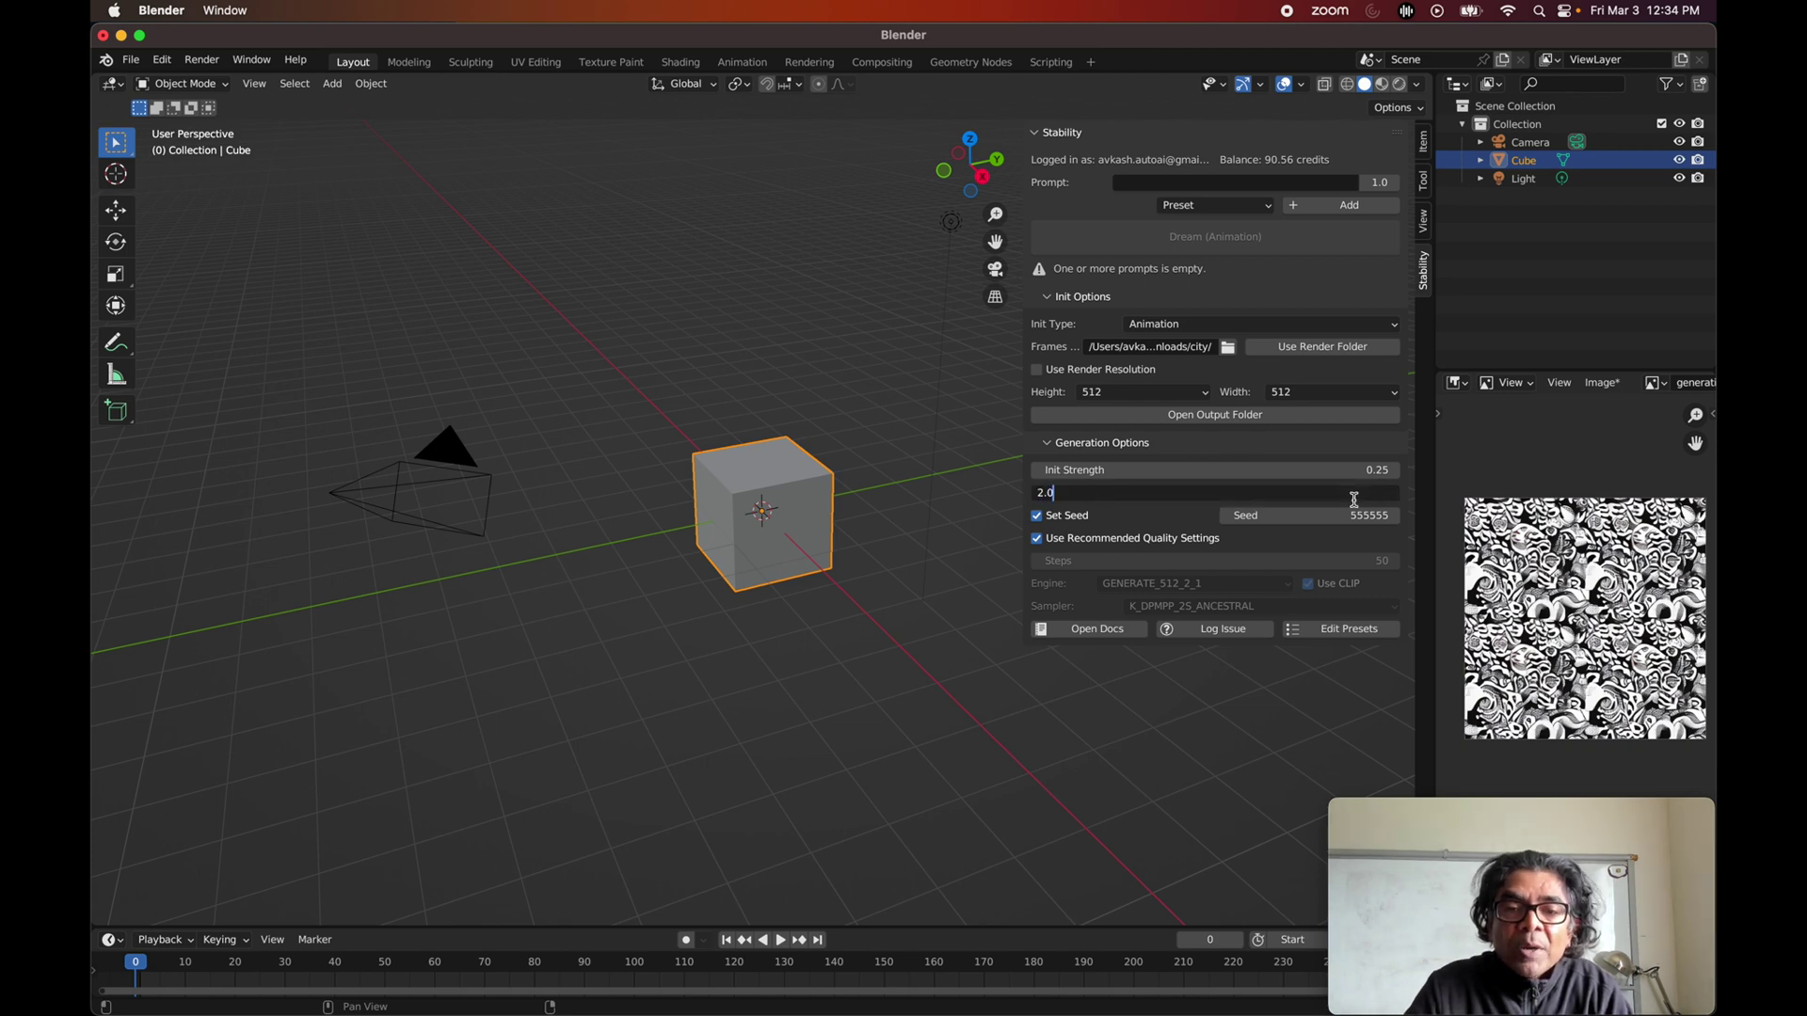
{"action": "key", "text": "Return"}
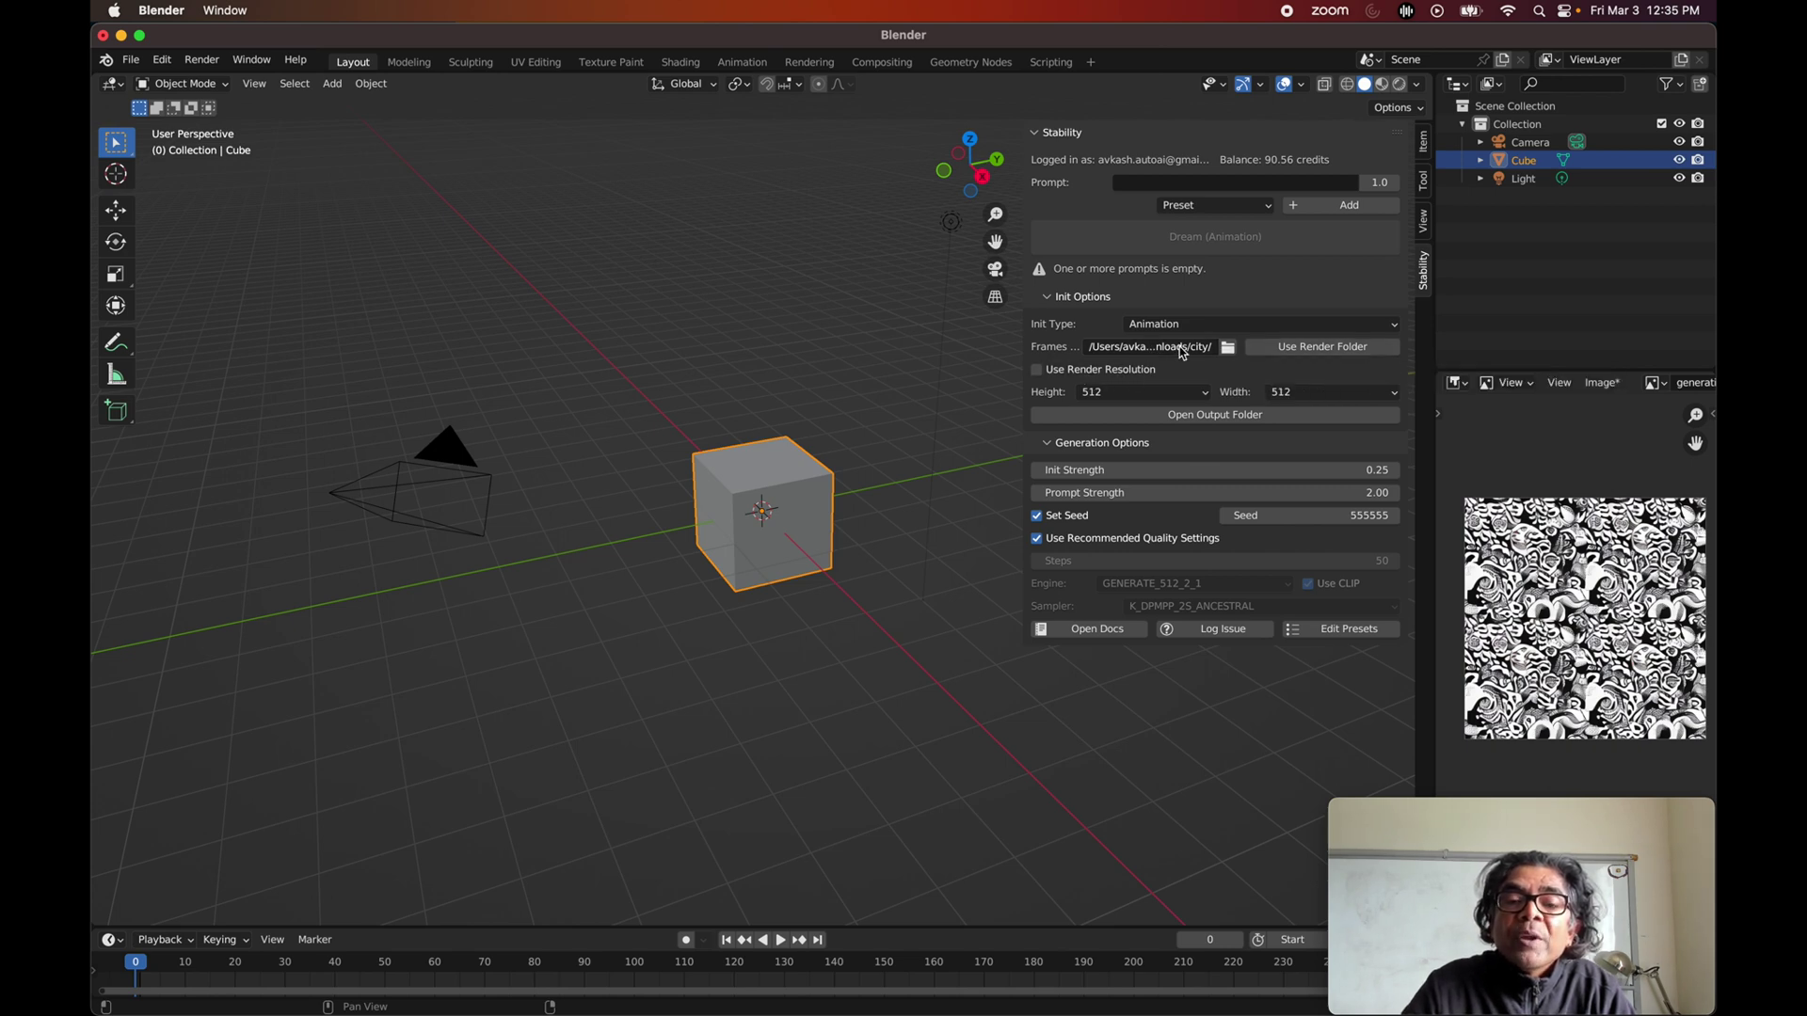
{"action": "left_click", "coordinate": [1039, 370]}
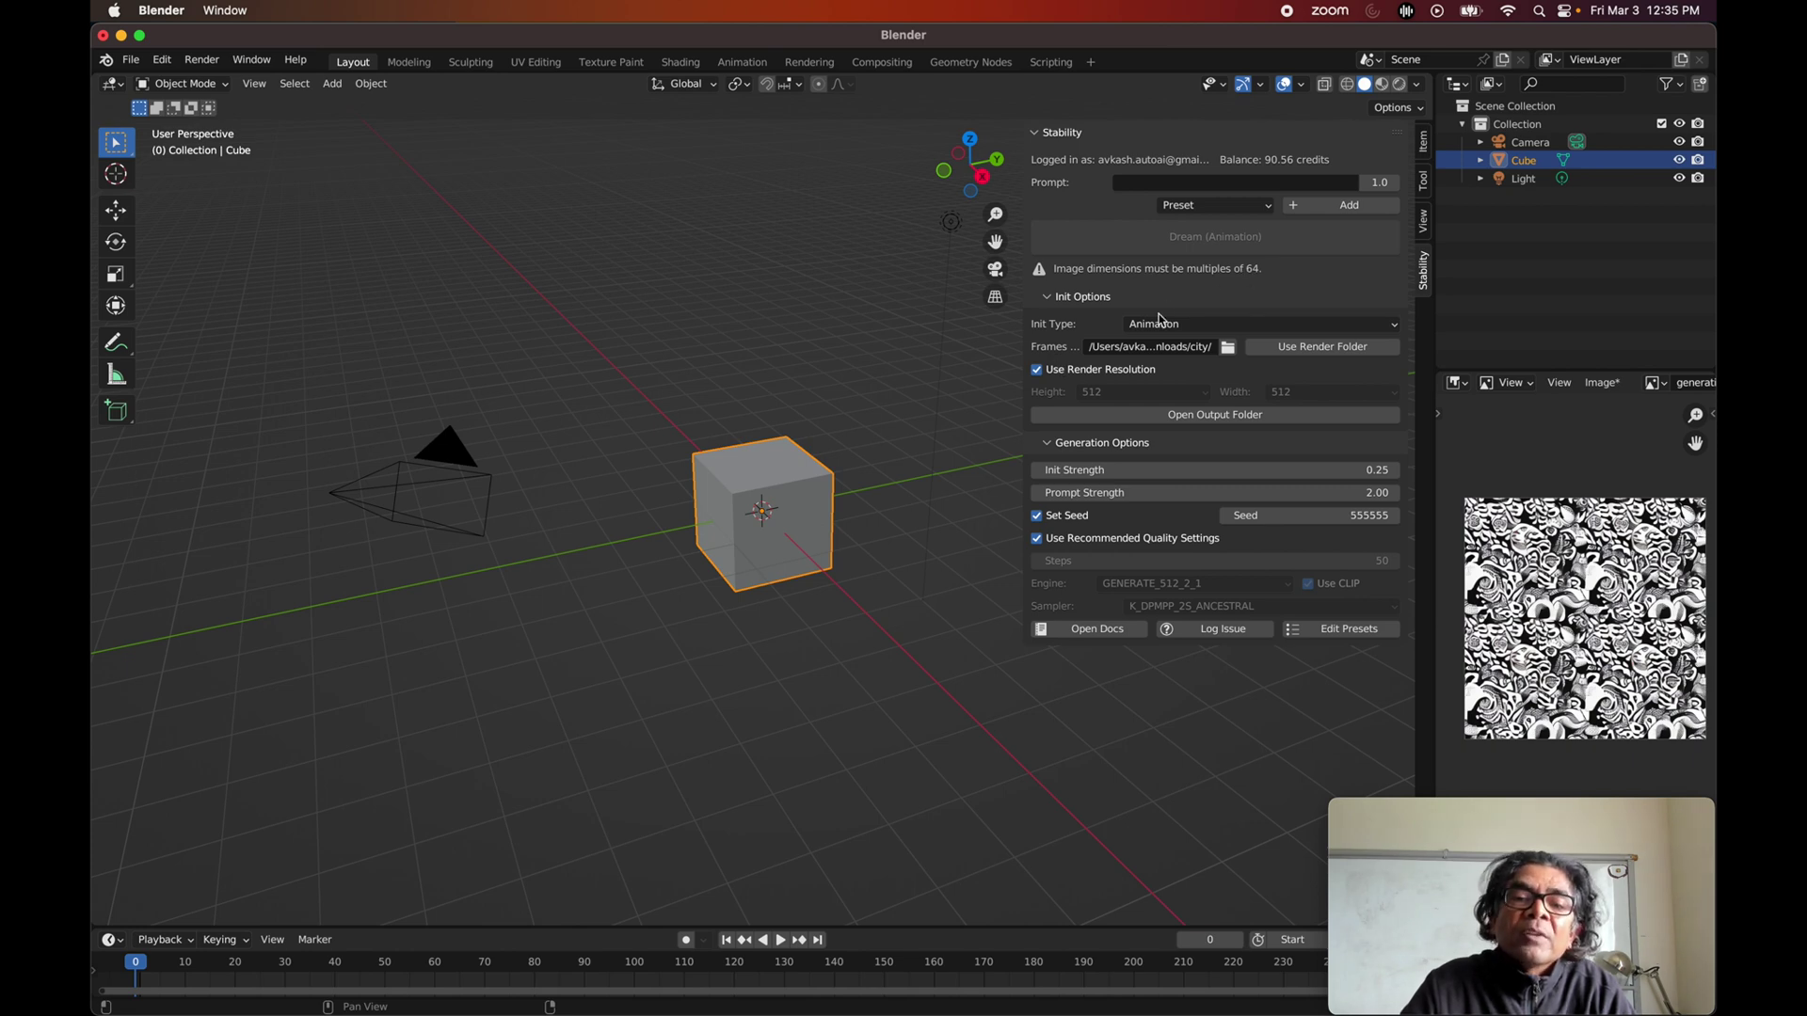
{"action": "left_click", "coordinate": [1037, 371]}
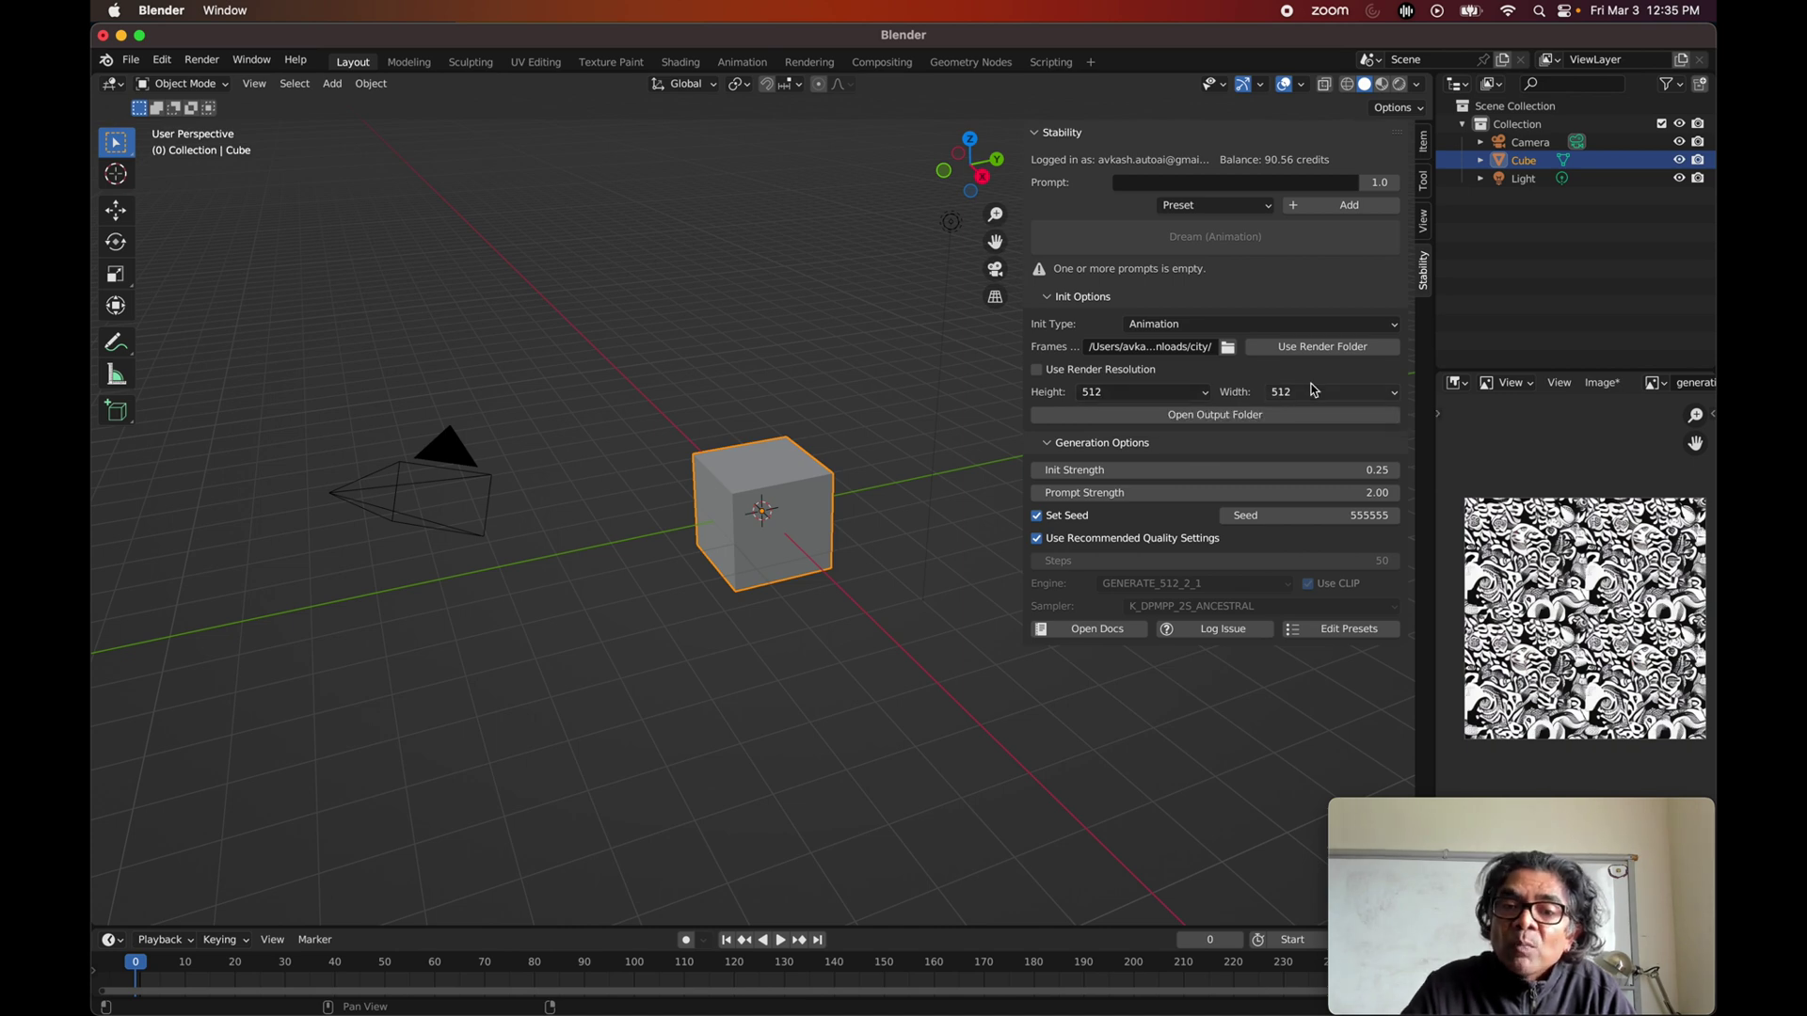
{"action": "left_click", "coordinate": [1174, 290]}
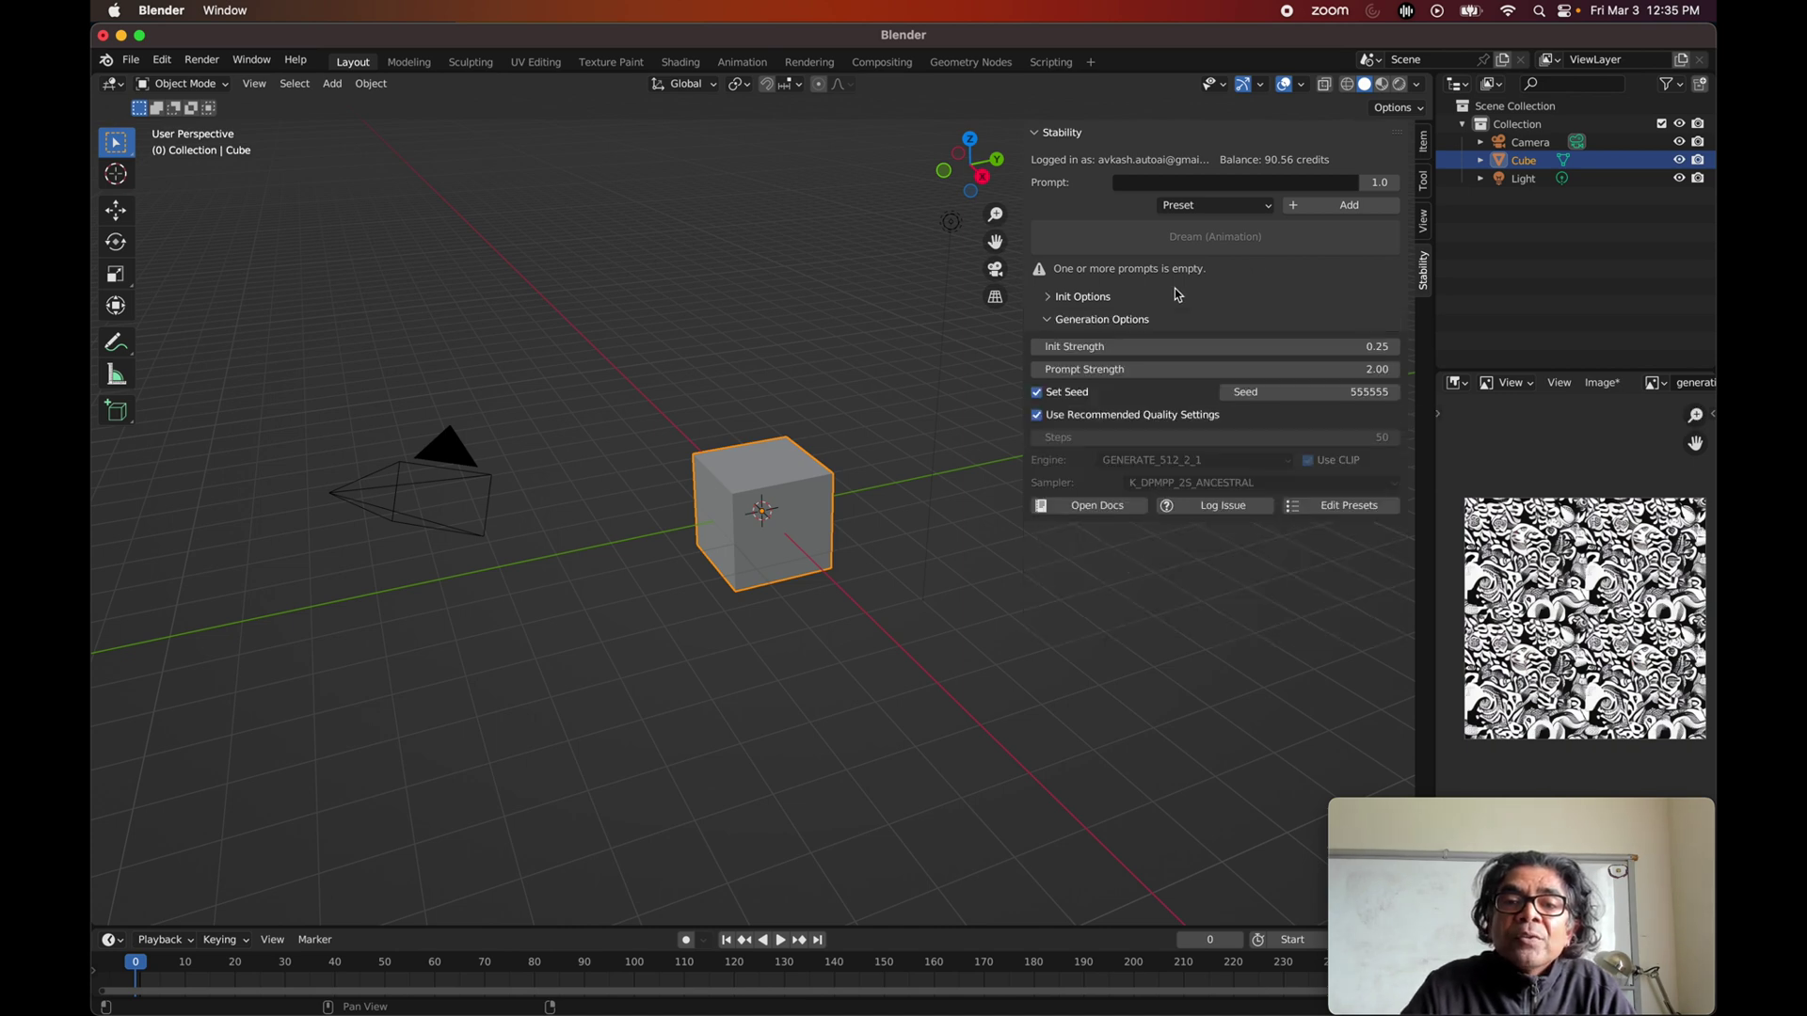
{"action": "left_click", "coordinate": [1175, 289]}
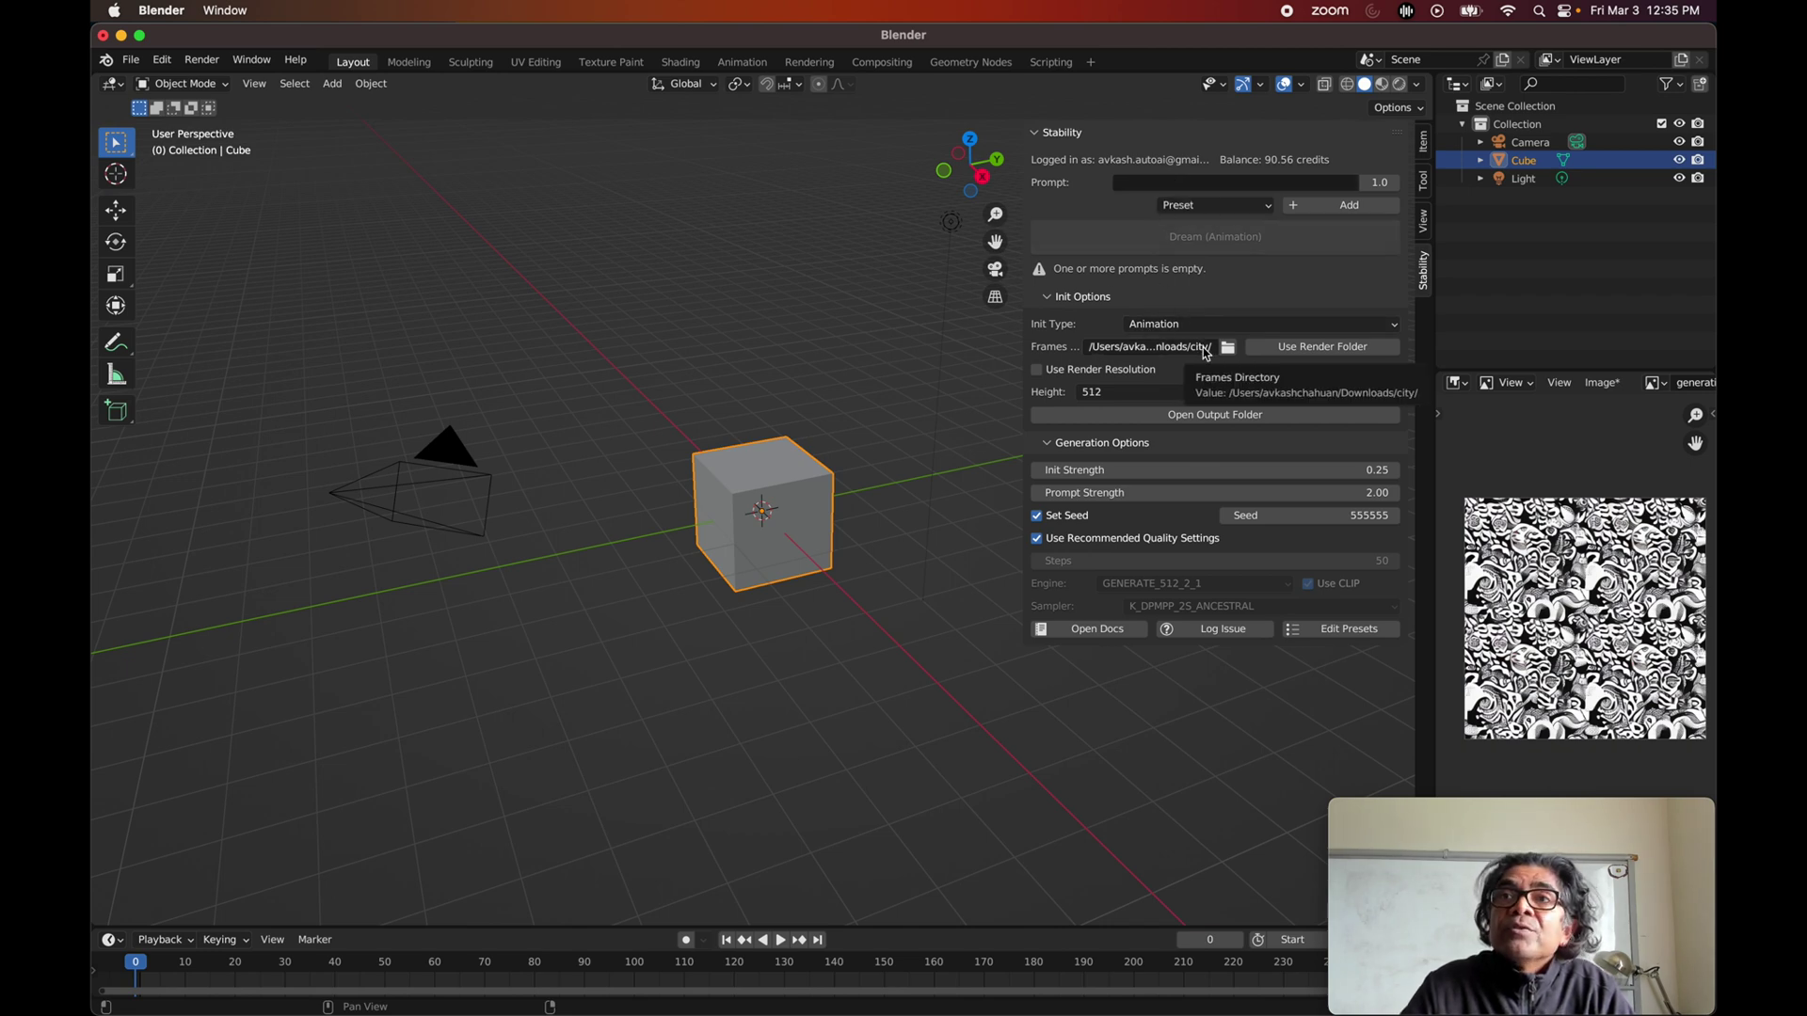
Step: Enter the prompt "A magical and spritual city" and start Dream (Animation) on the city frames
{"action": "left_click", "coordinate": [1200, 183]}
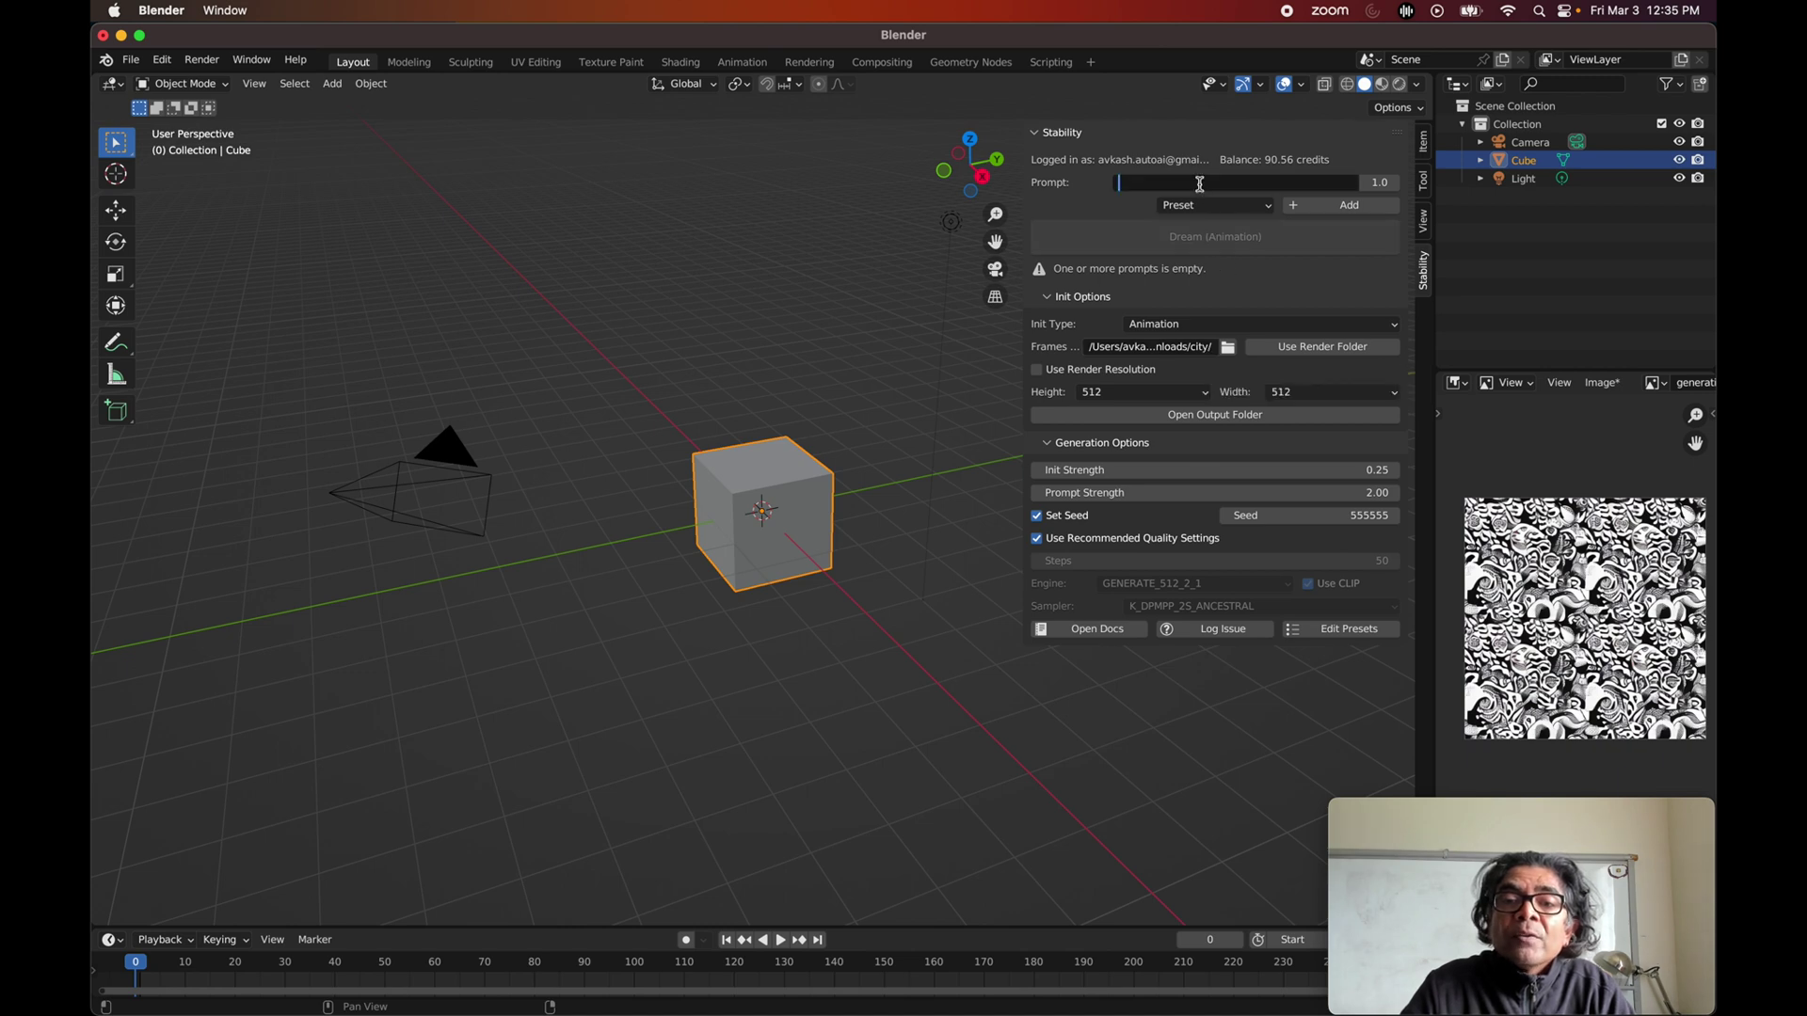
{"action": "type", "text": "A magical and spritual city"}
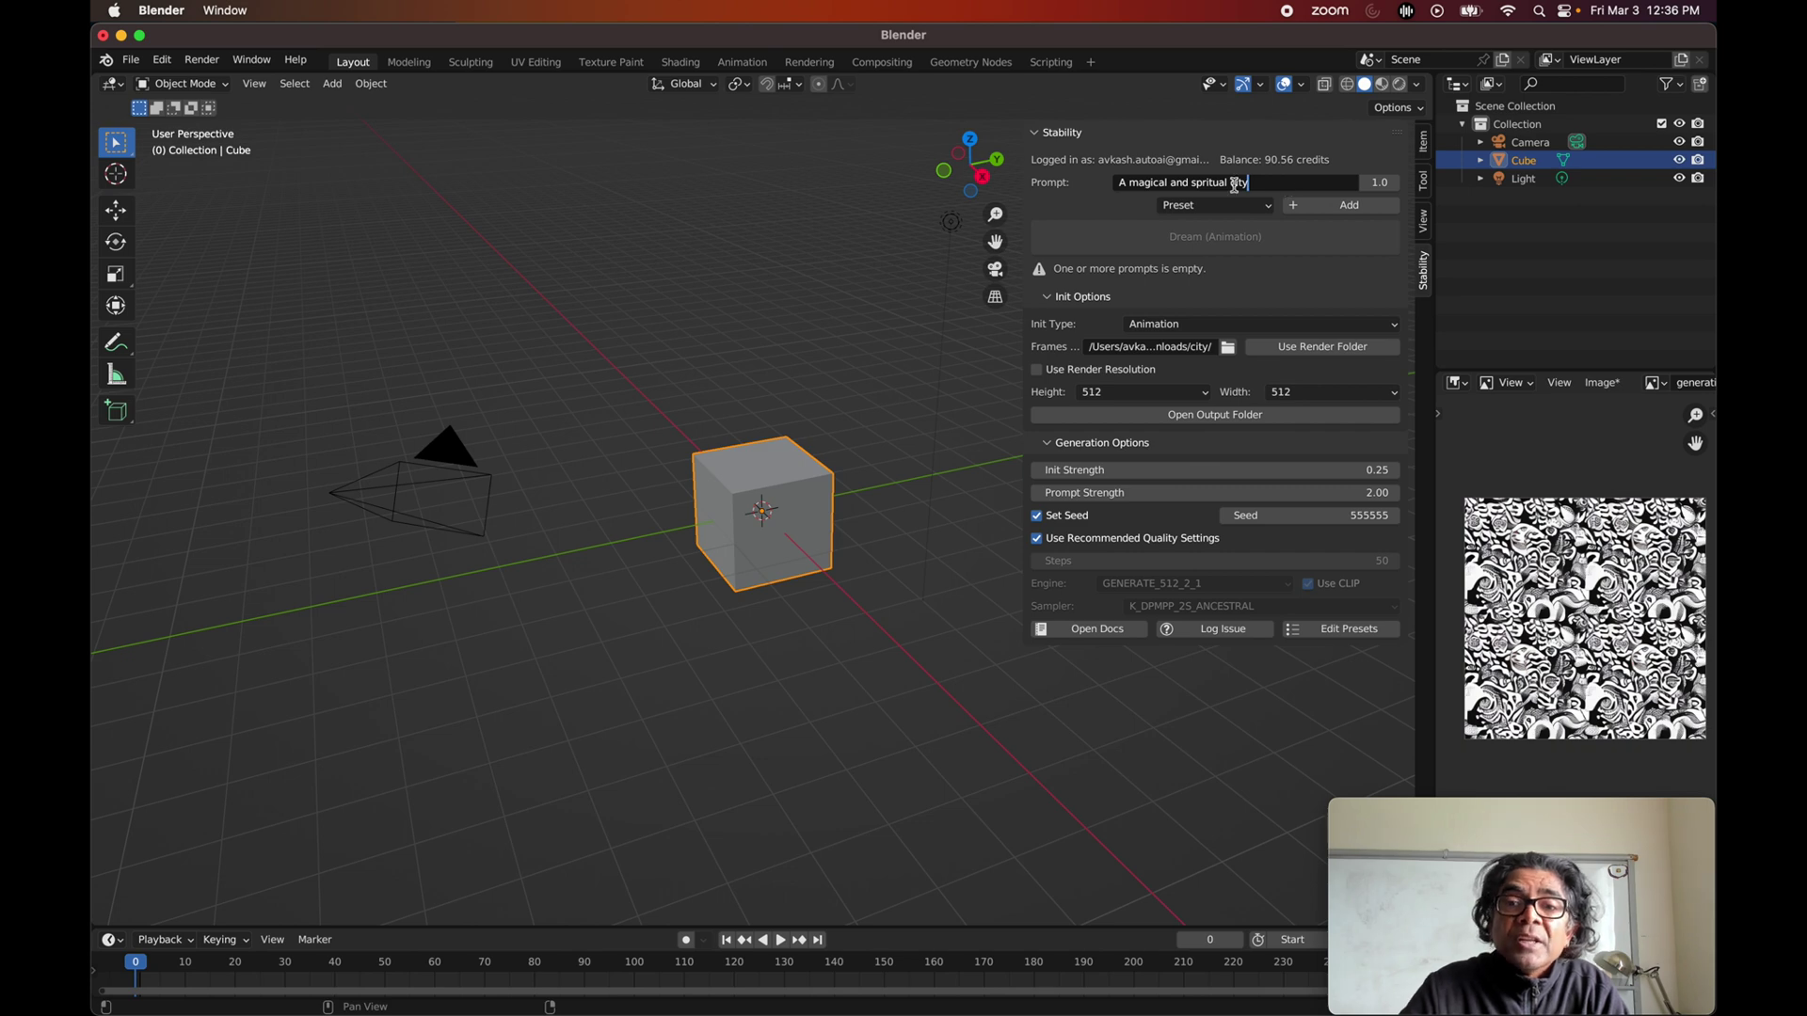
{"action": "key", "text": "Return"}
{"action": "left_click", "coordinate": [1209, 297]}
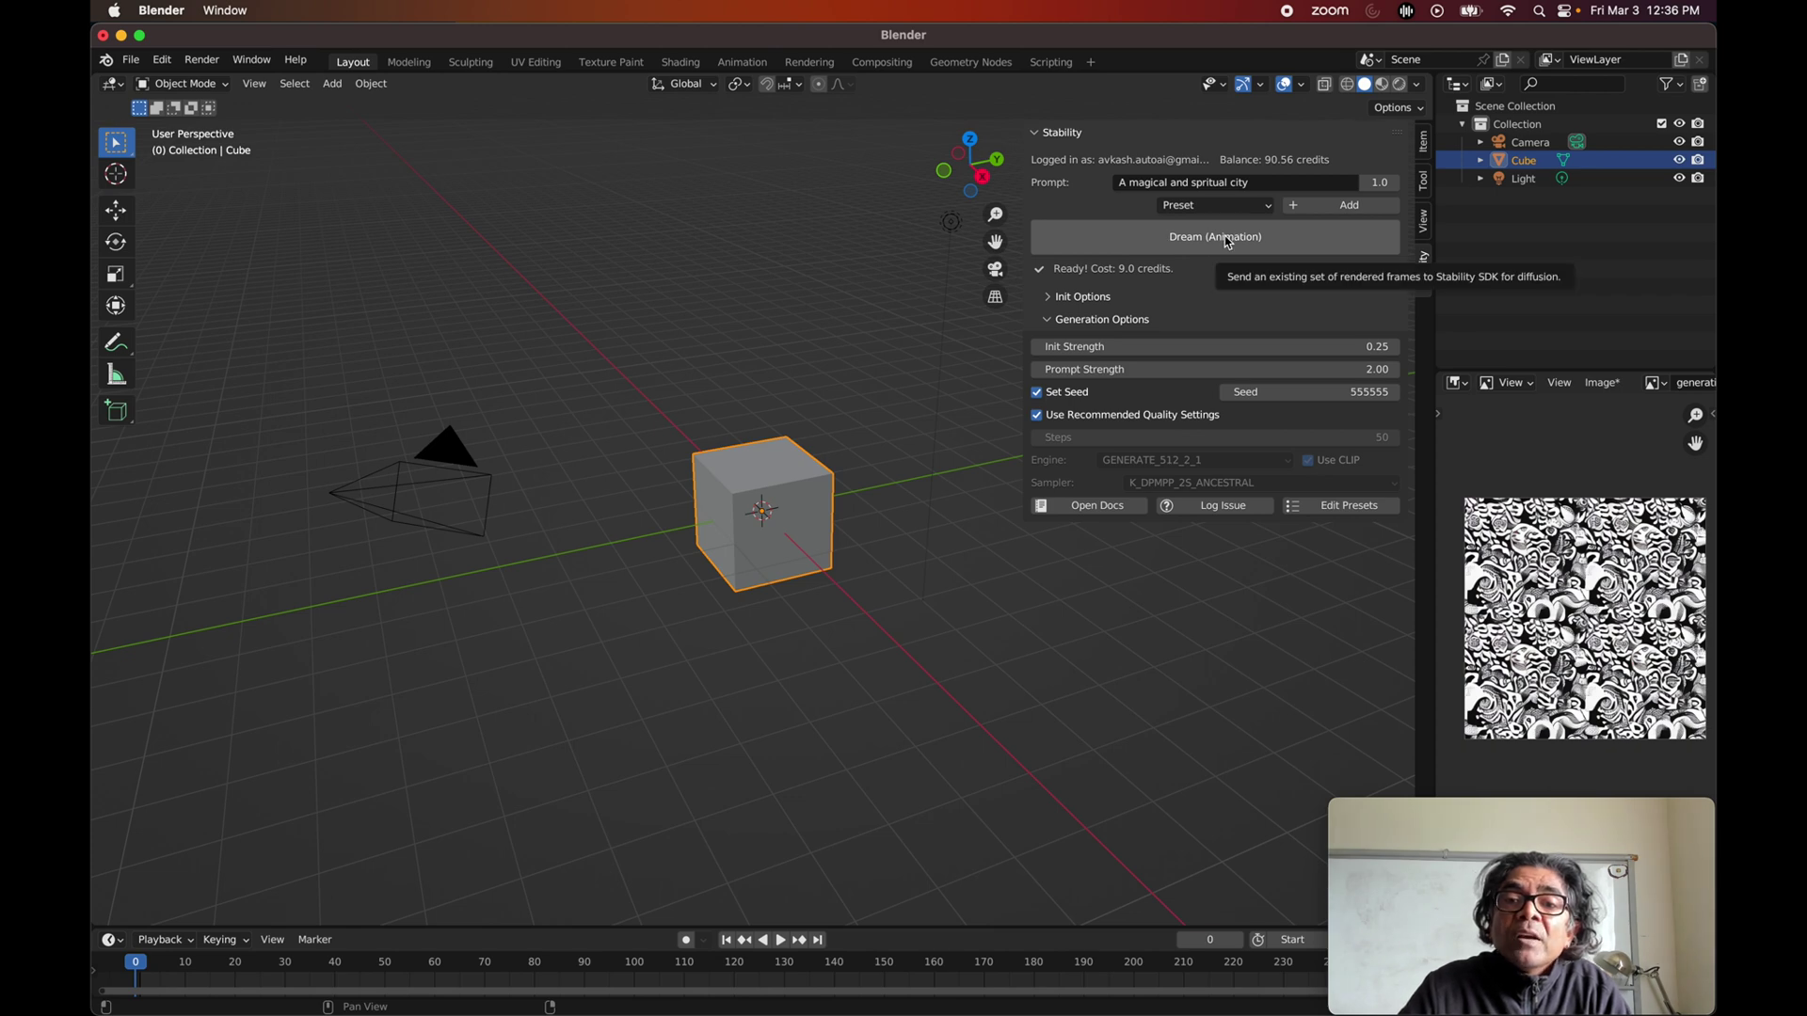
{"action": "left_click", "coordinate": [1073, 298]}
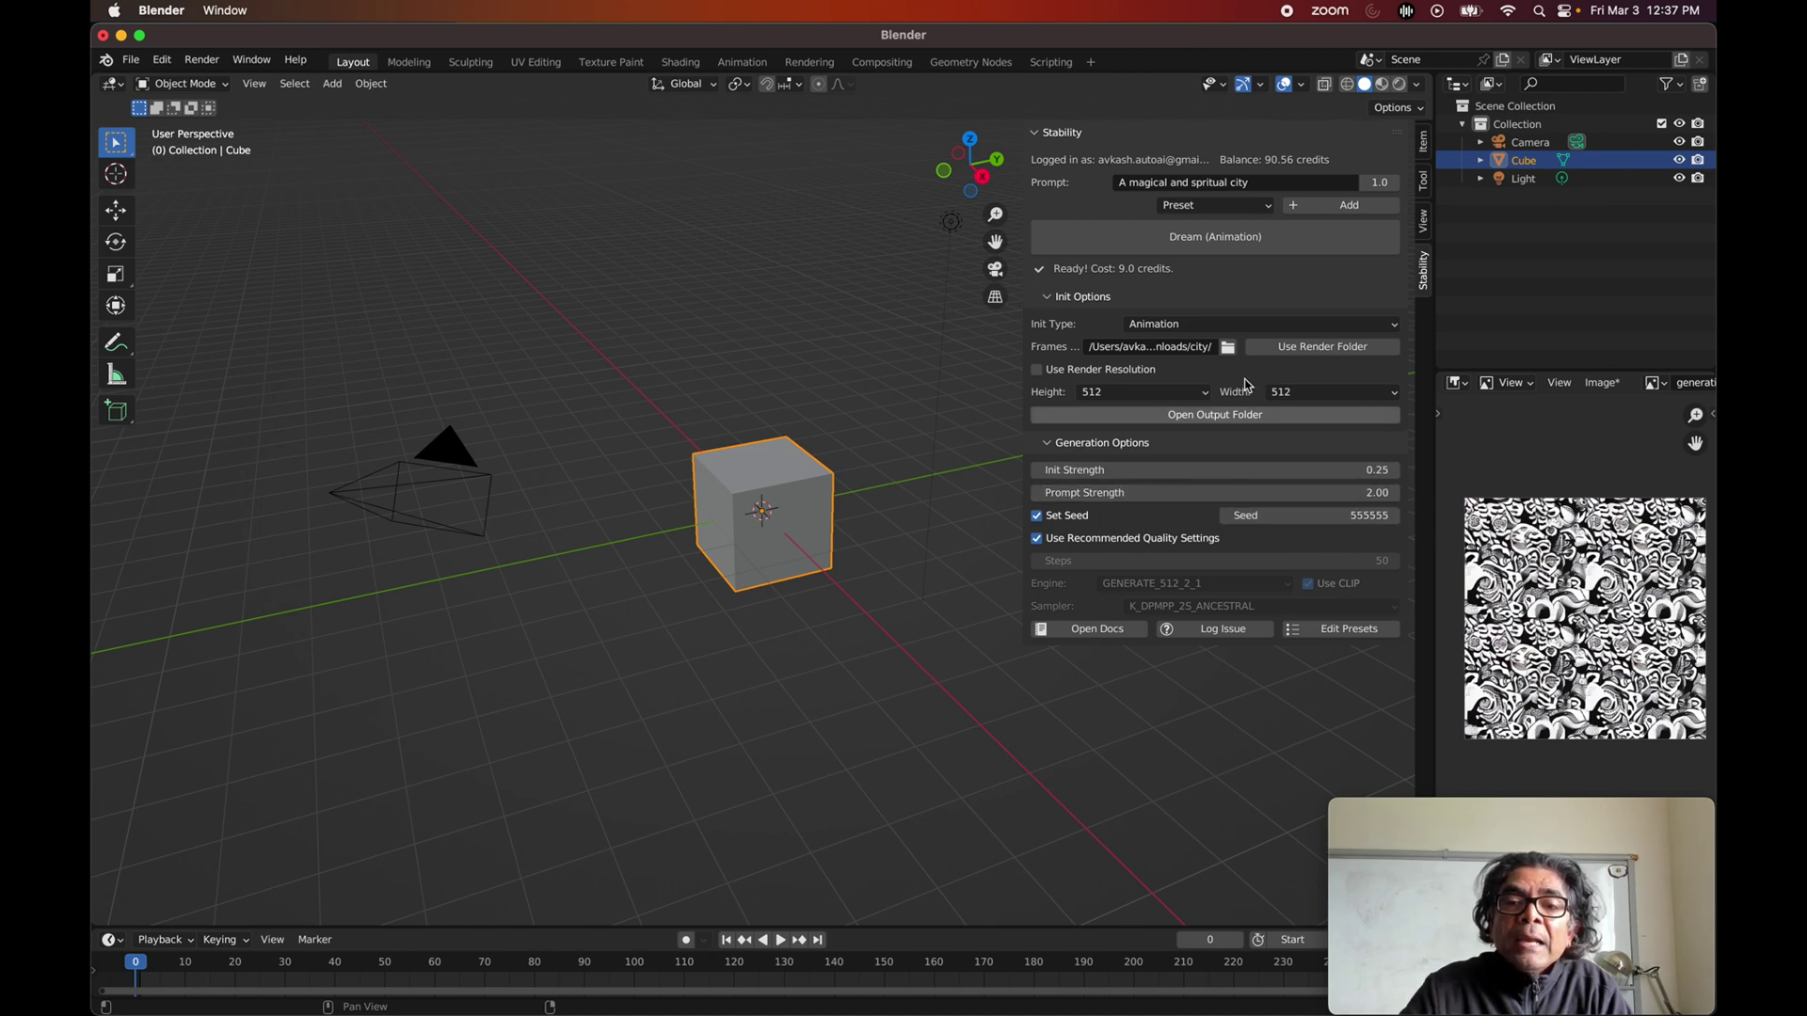
{"action": "left_click", "coordinate": [1232, 239]}
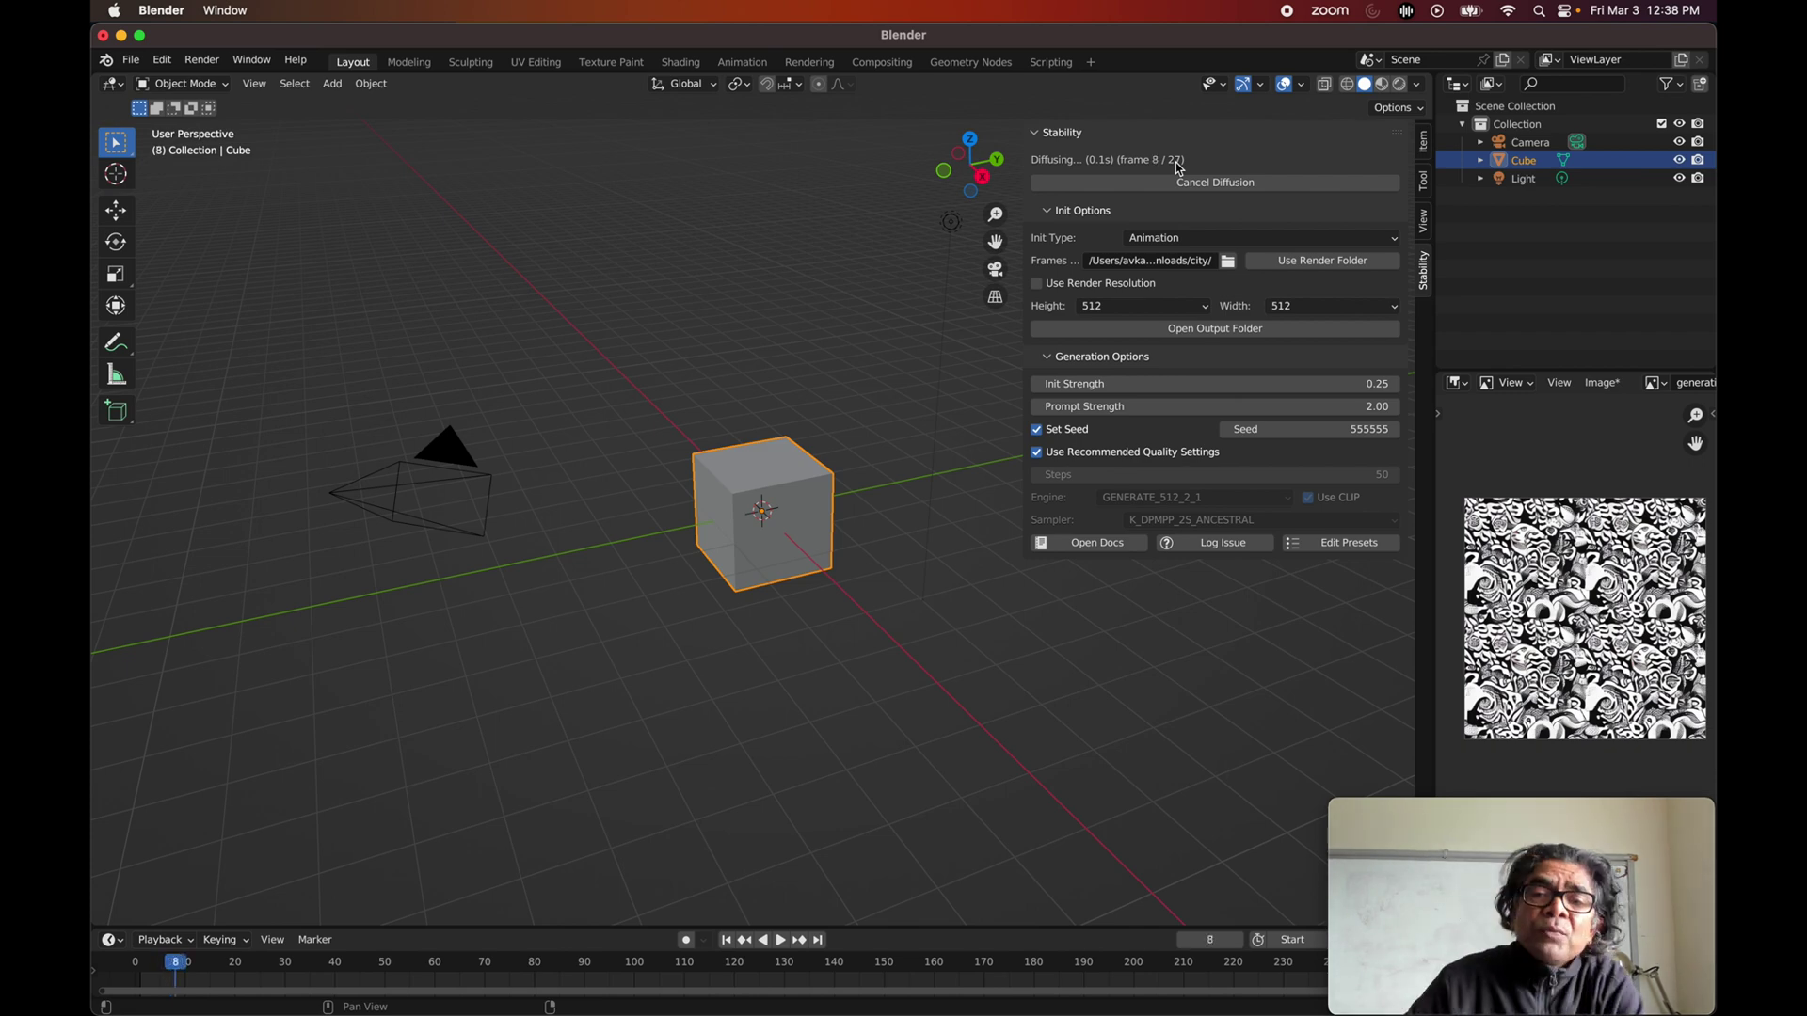
Step: Open the animation output folder and compare result_0.png with the source frame city-small-001
{"action": "left_click", "coordinate": [1181, 331]}
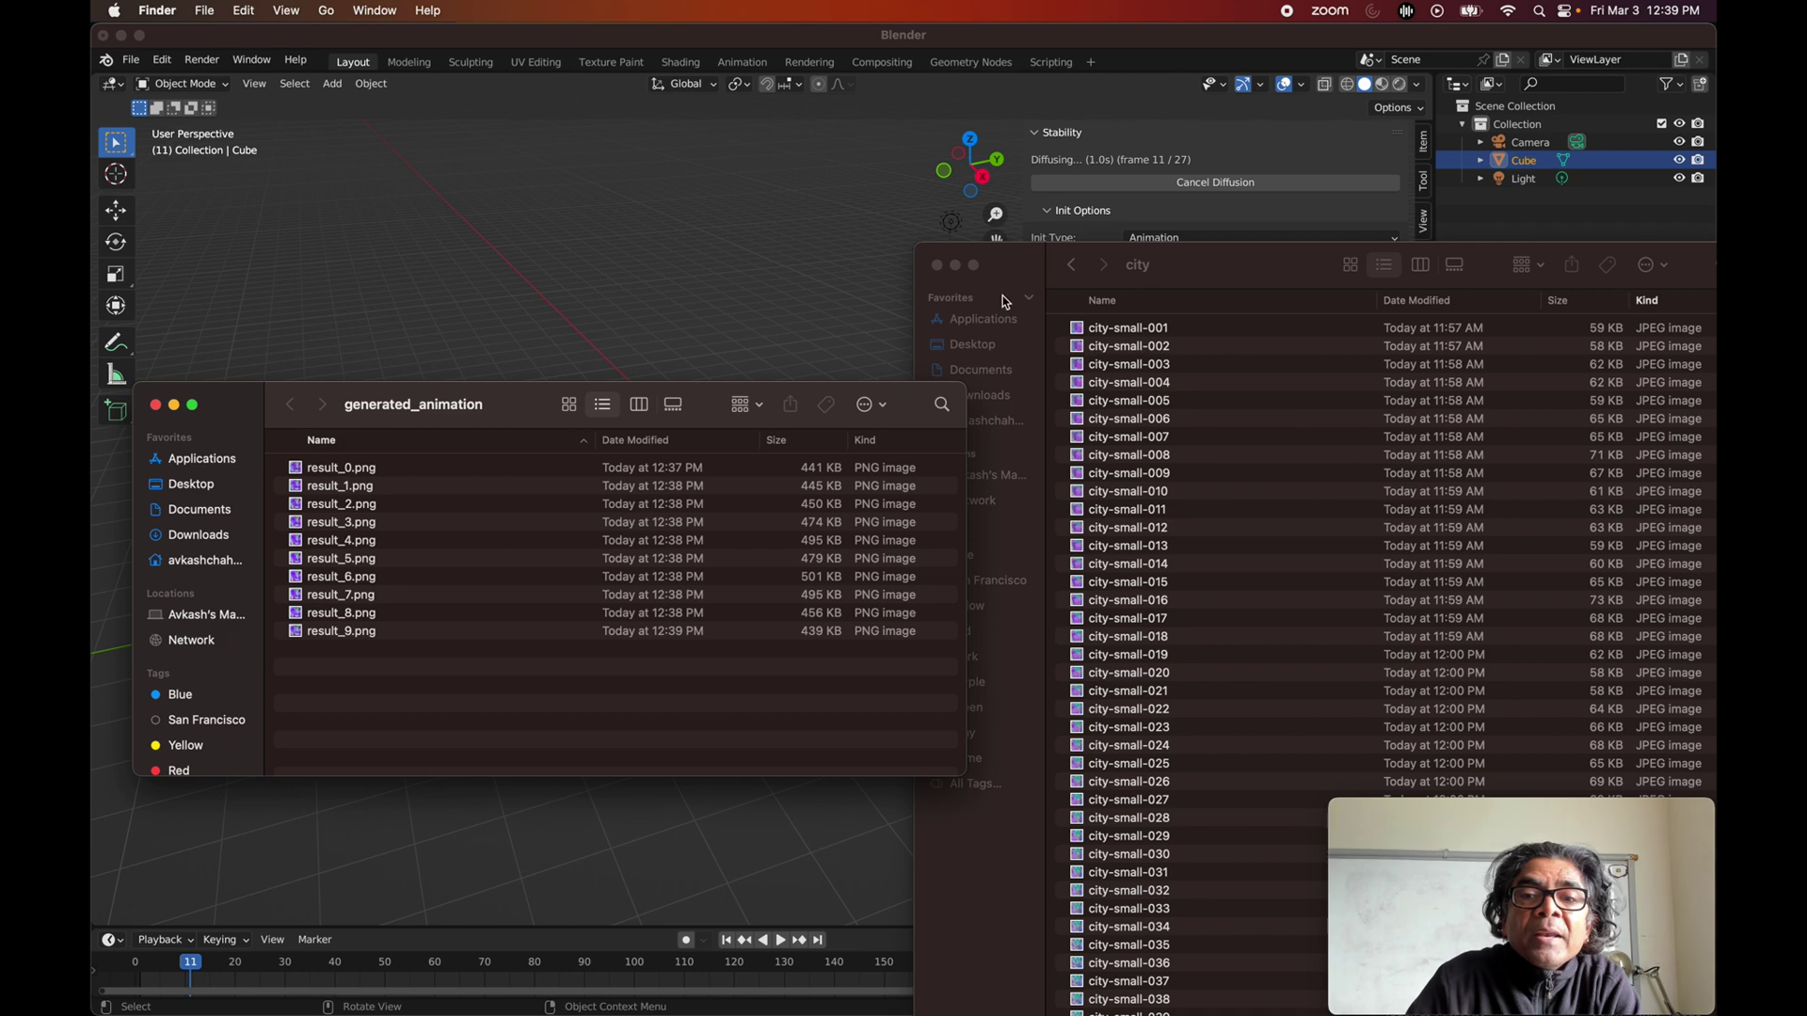
{"action": "double_click", "coordinate": [370, 474]}
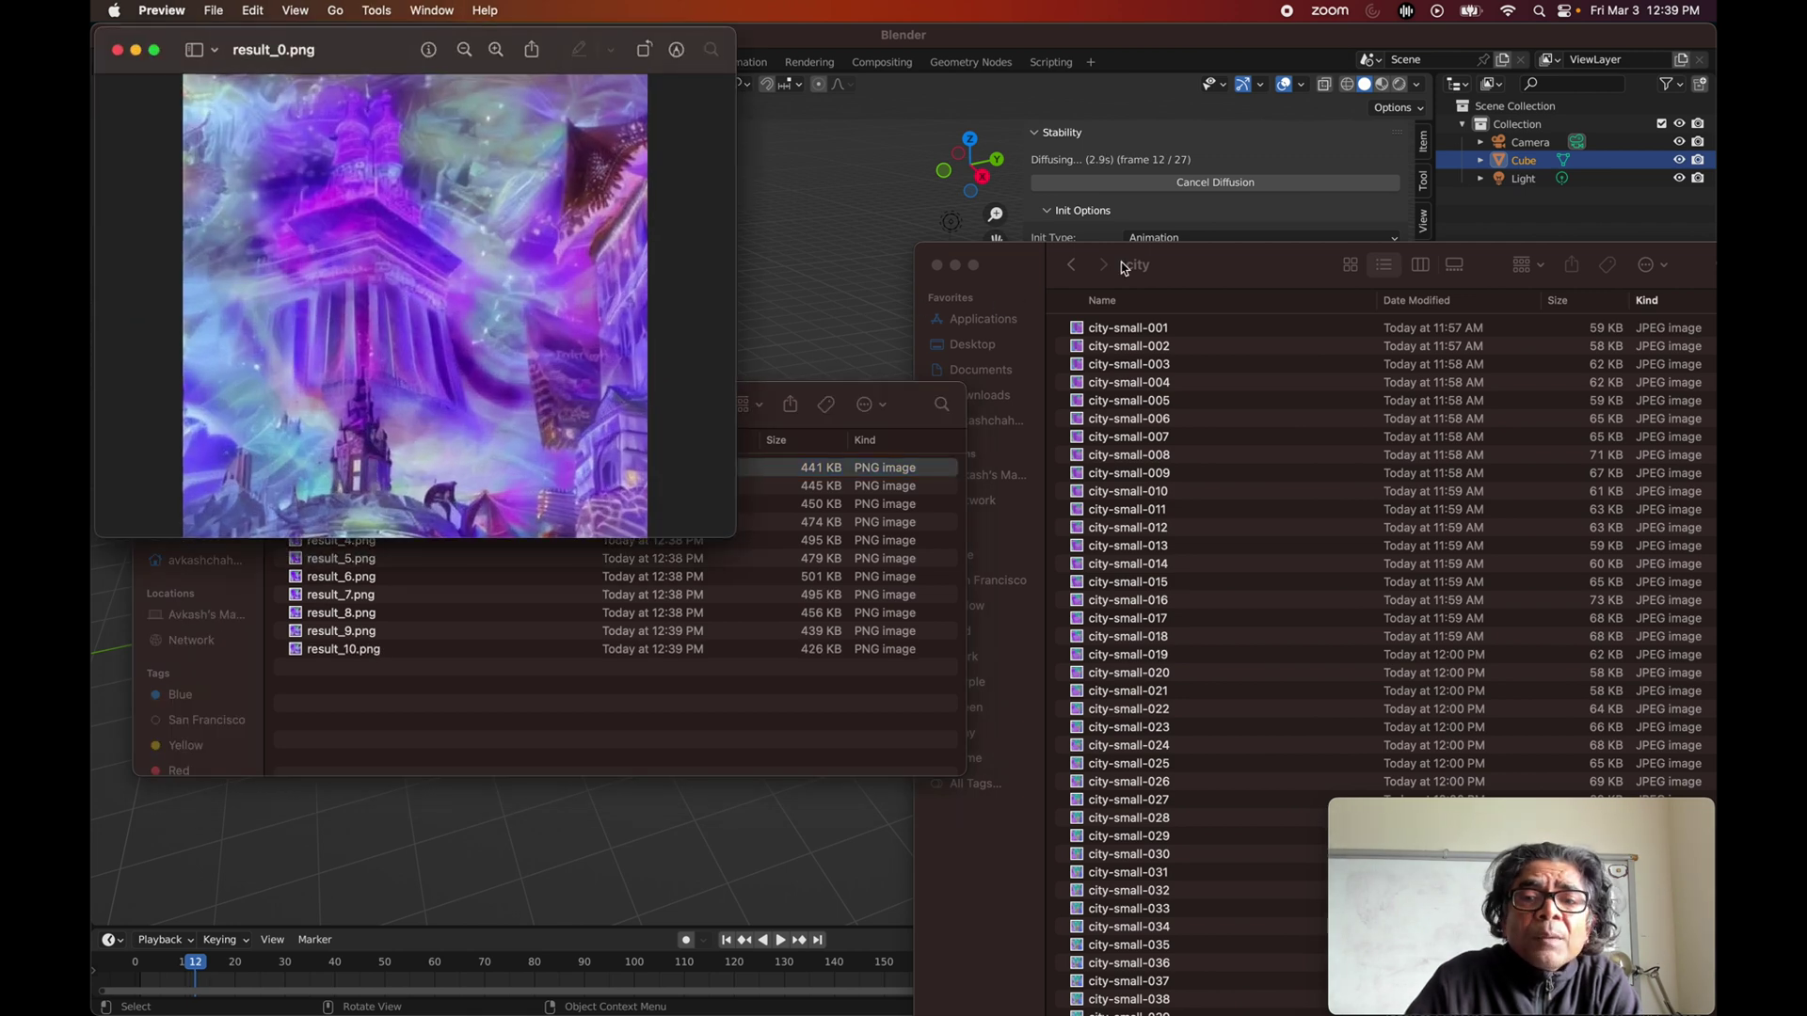
{"action": "left_click", "coordinate": [1202, 258]}
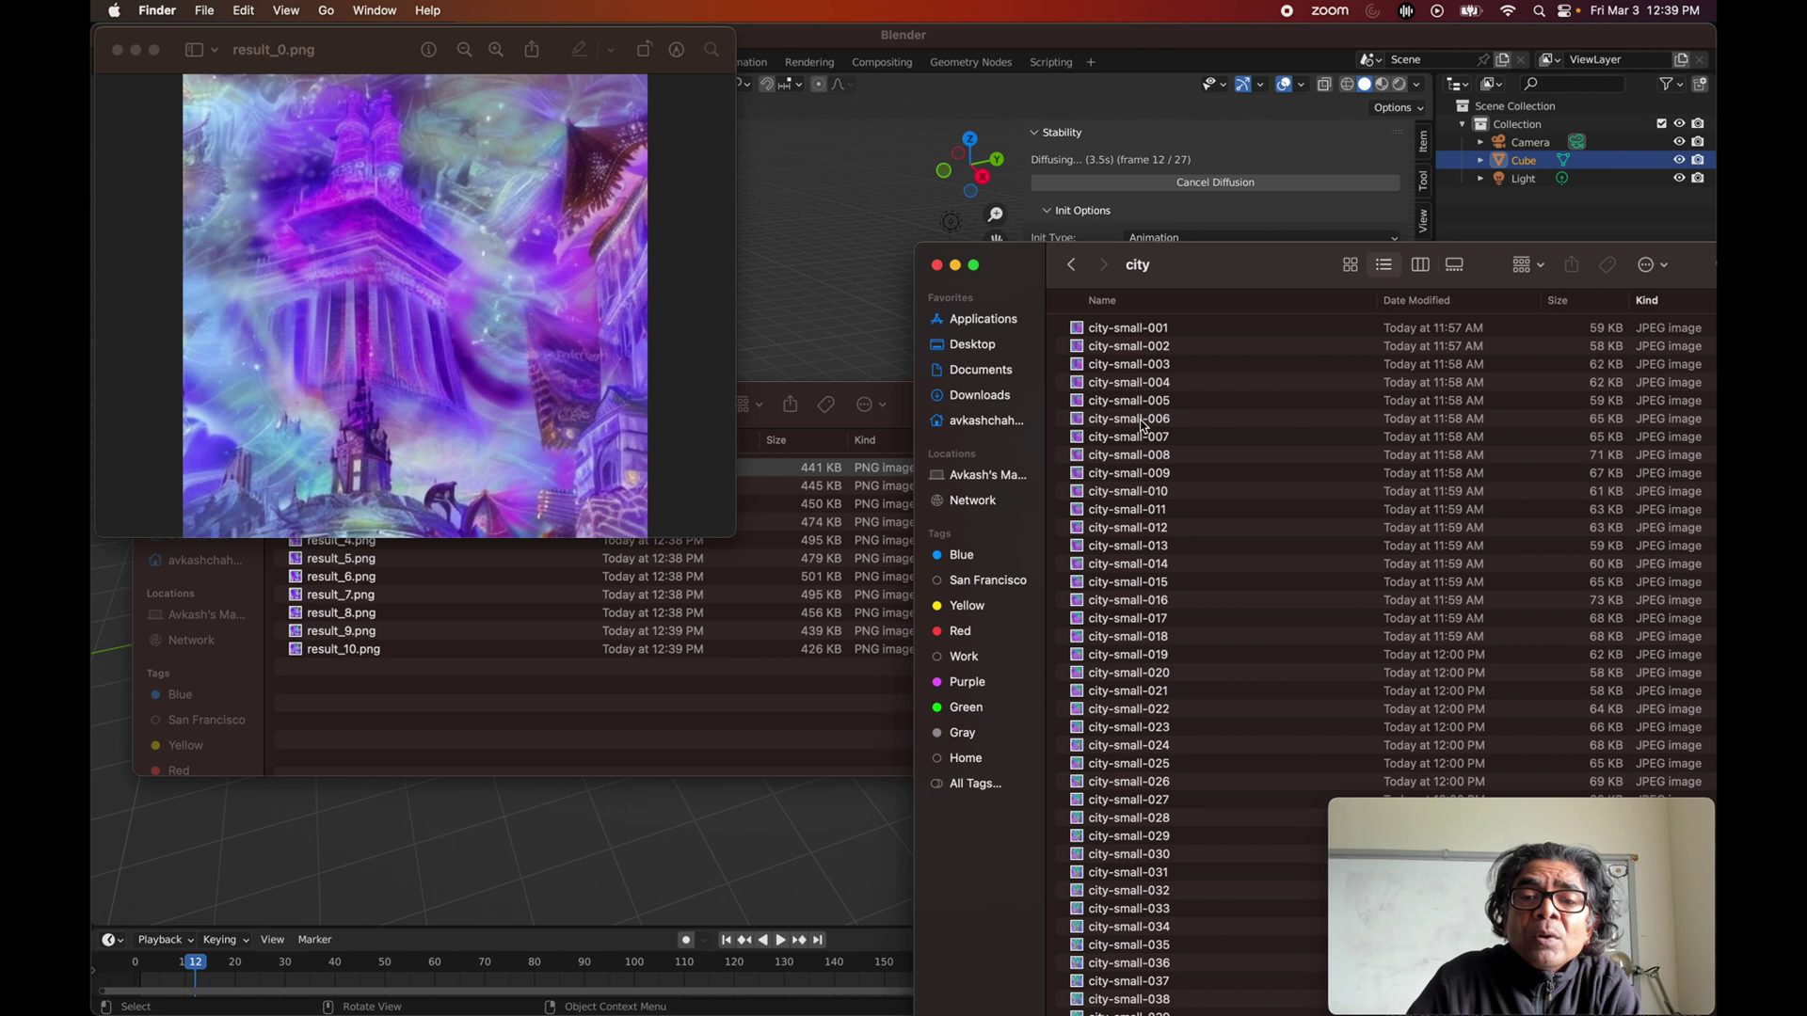
{"action": "double_click", "coordinate": [1164, 330]}
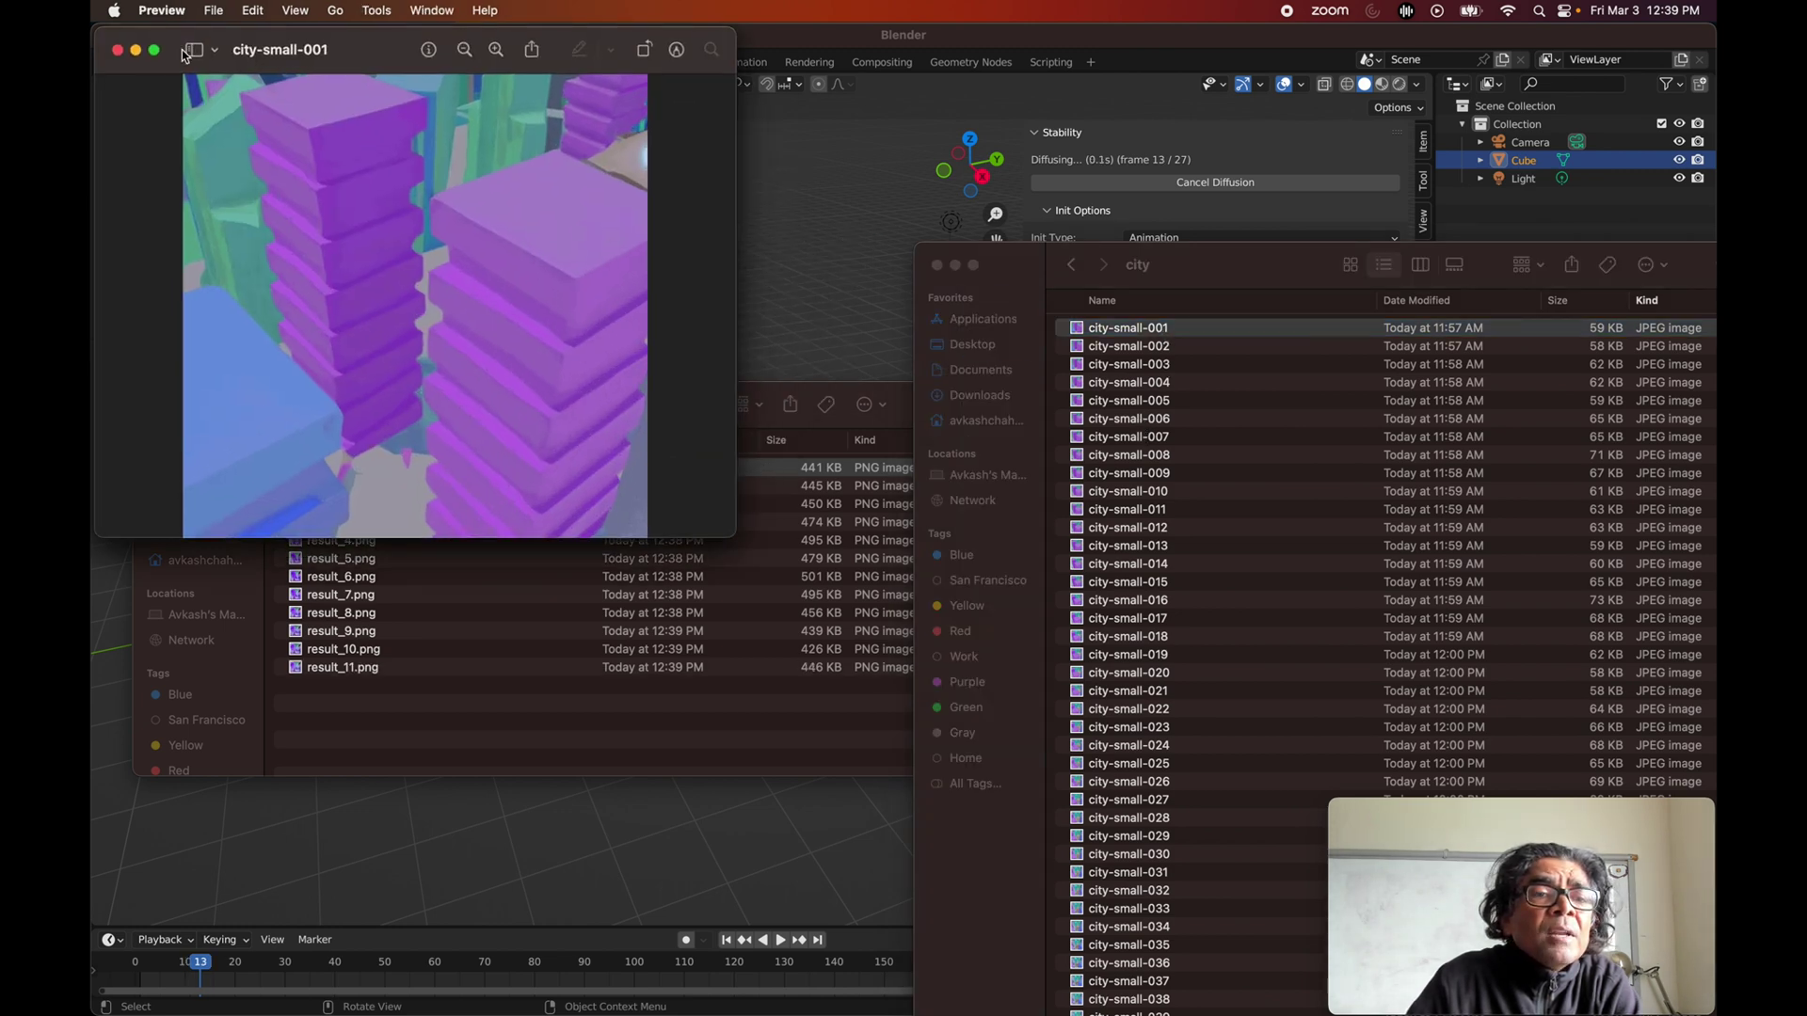
{"action": "left_click", "coordinate": [119, 51]}
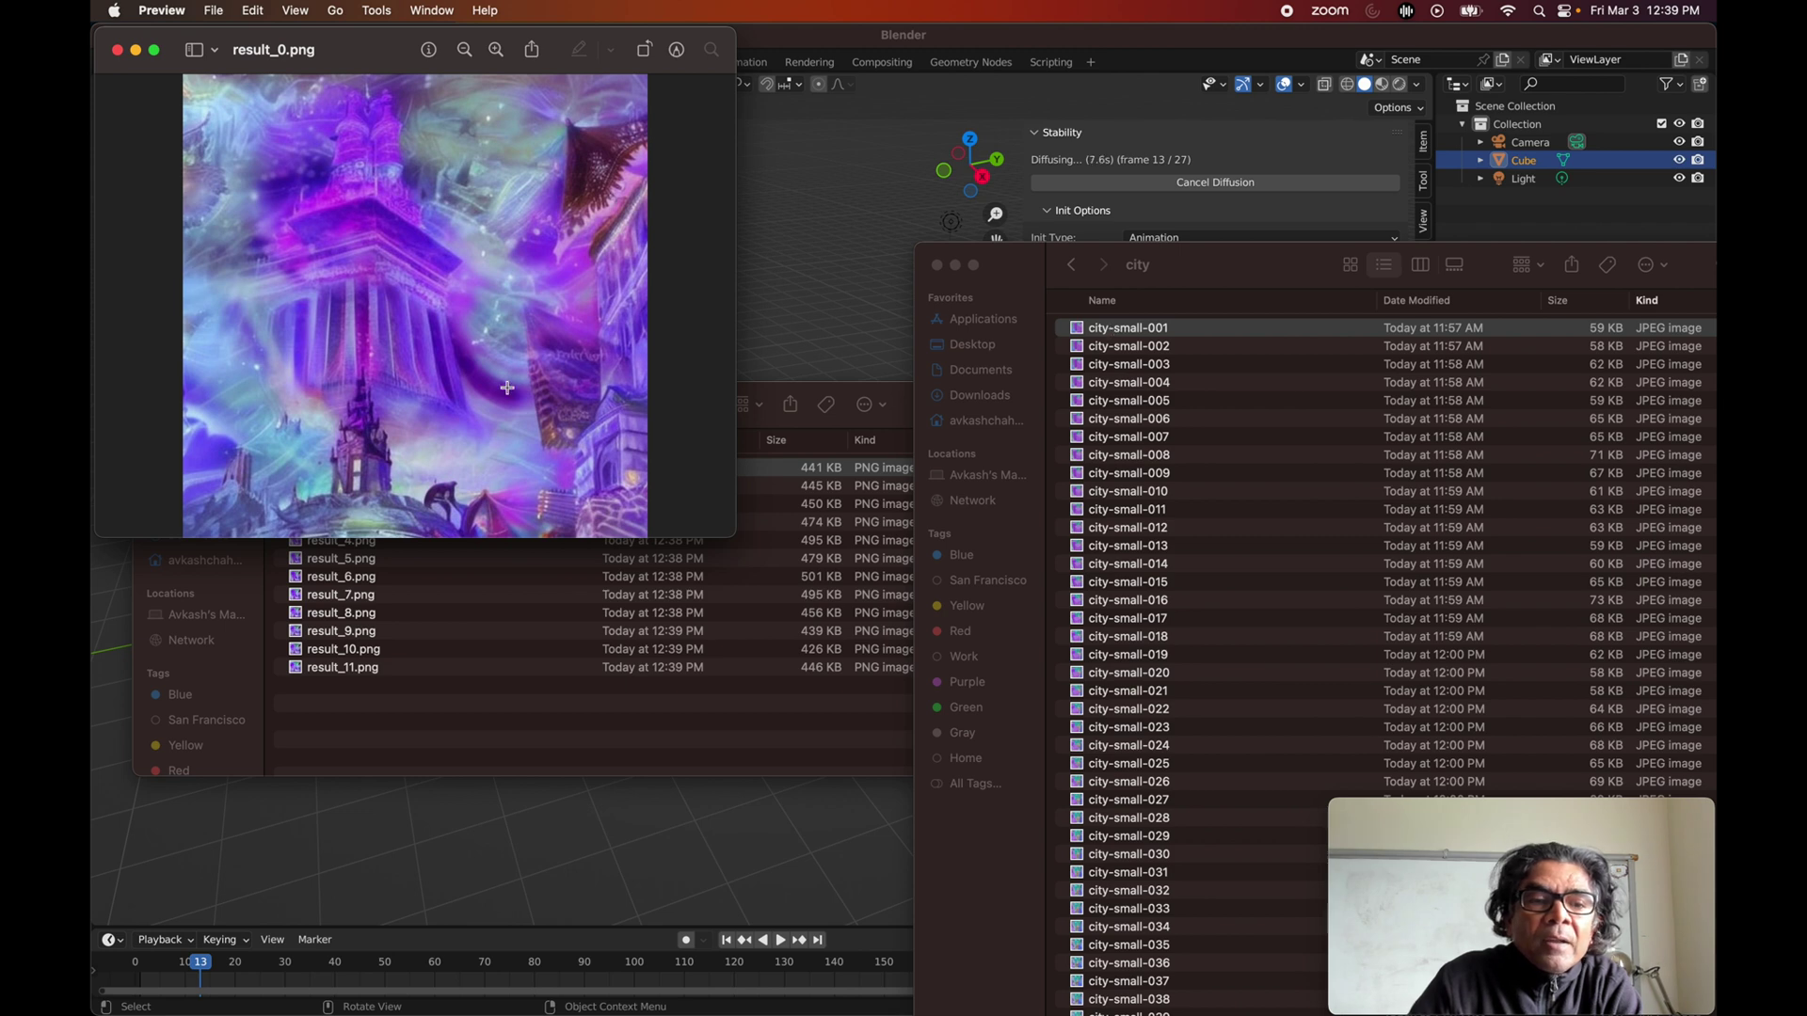
{"action": "left_click", "coordinate": [120, 52]}
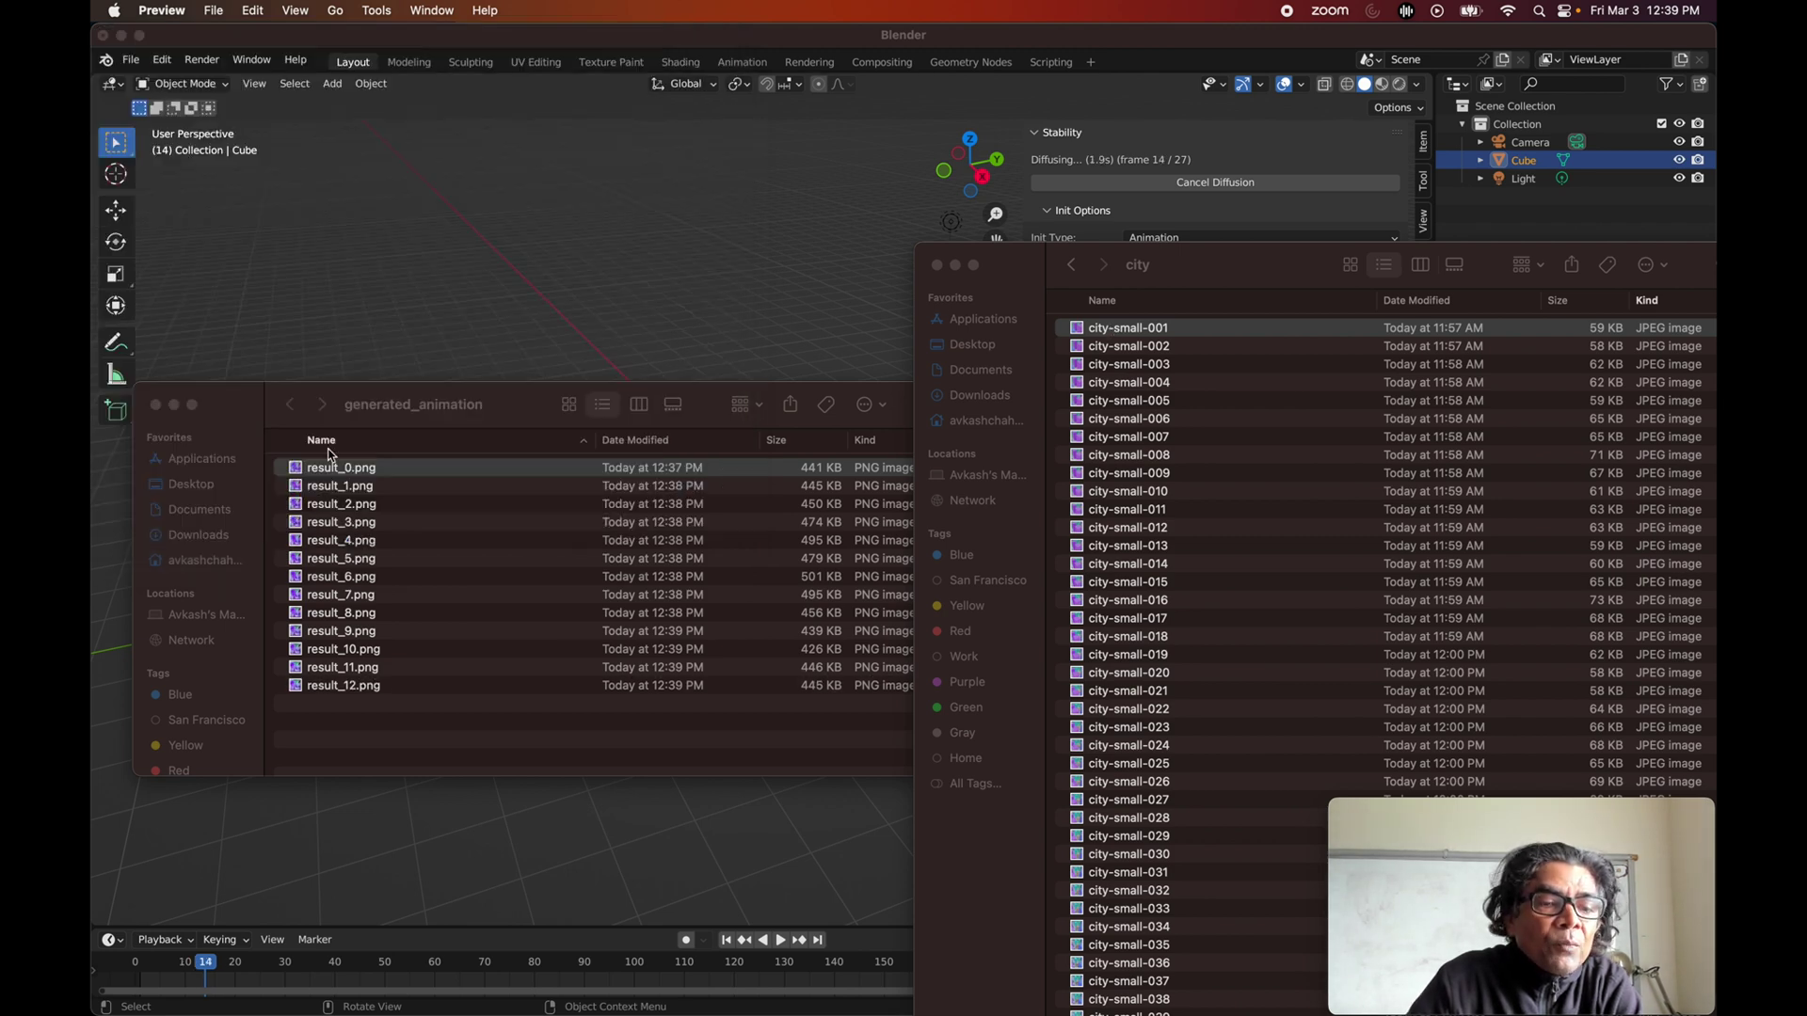
Step: Compare the generated frame result_10.png with the source frame city-small-010, closing both previews
{"action": "double_click", "coordinate": [350, 650]}
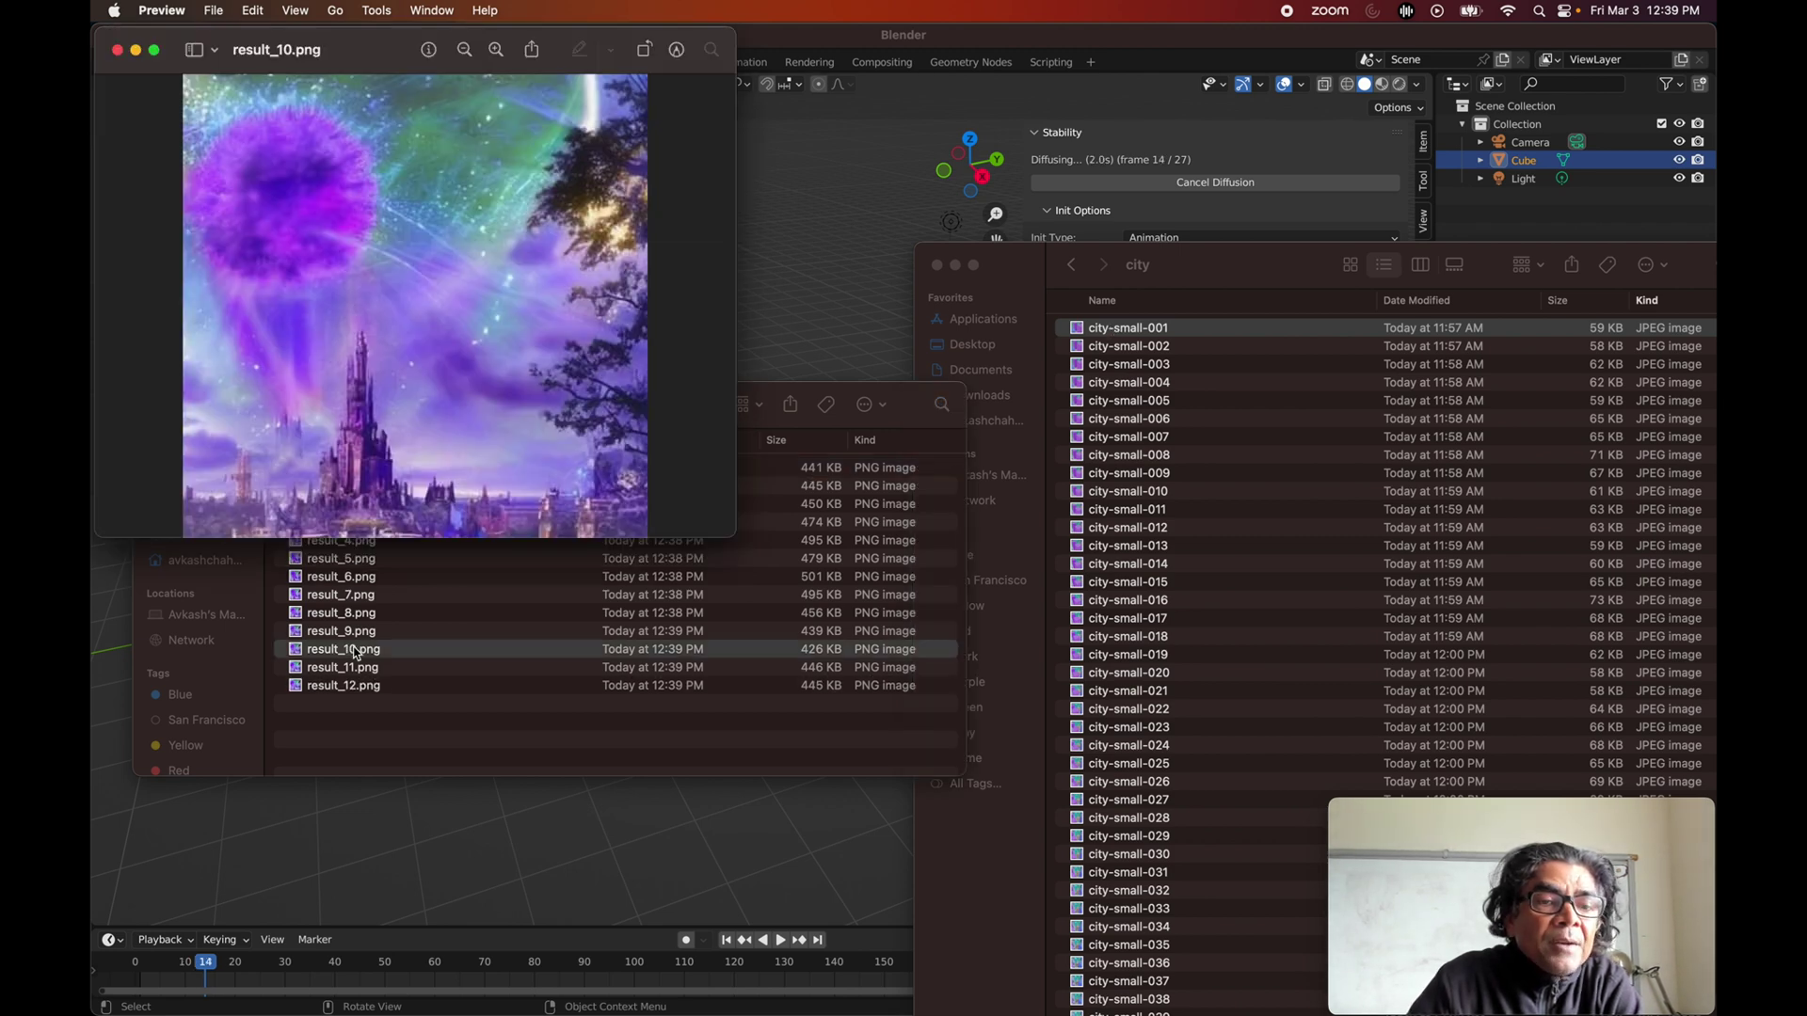
{"action": "double_click", "coordinate": [1153, 490]}
{"action": "left_click", "coordinate": [117, 49]}
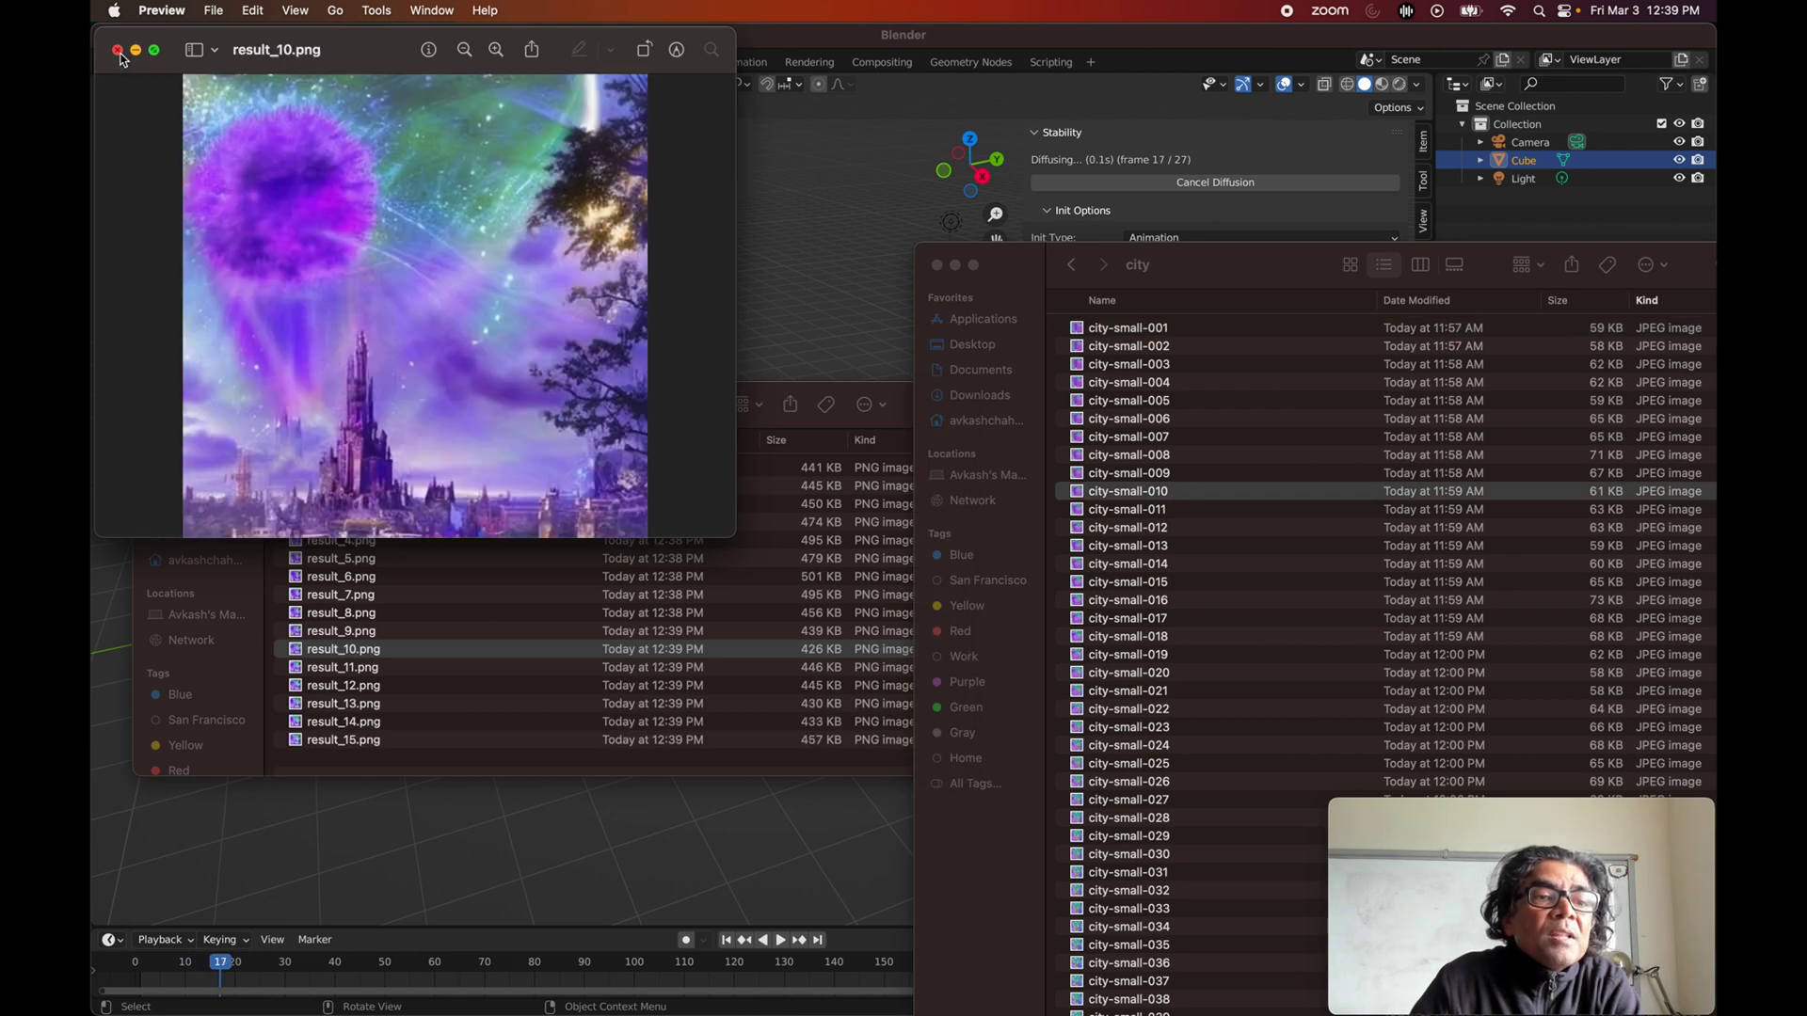
{"action": "left_click", "coordinate": [118, 51]}
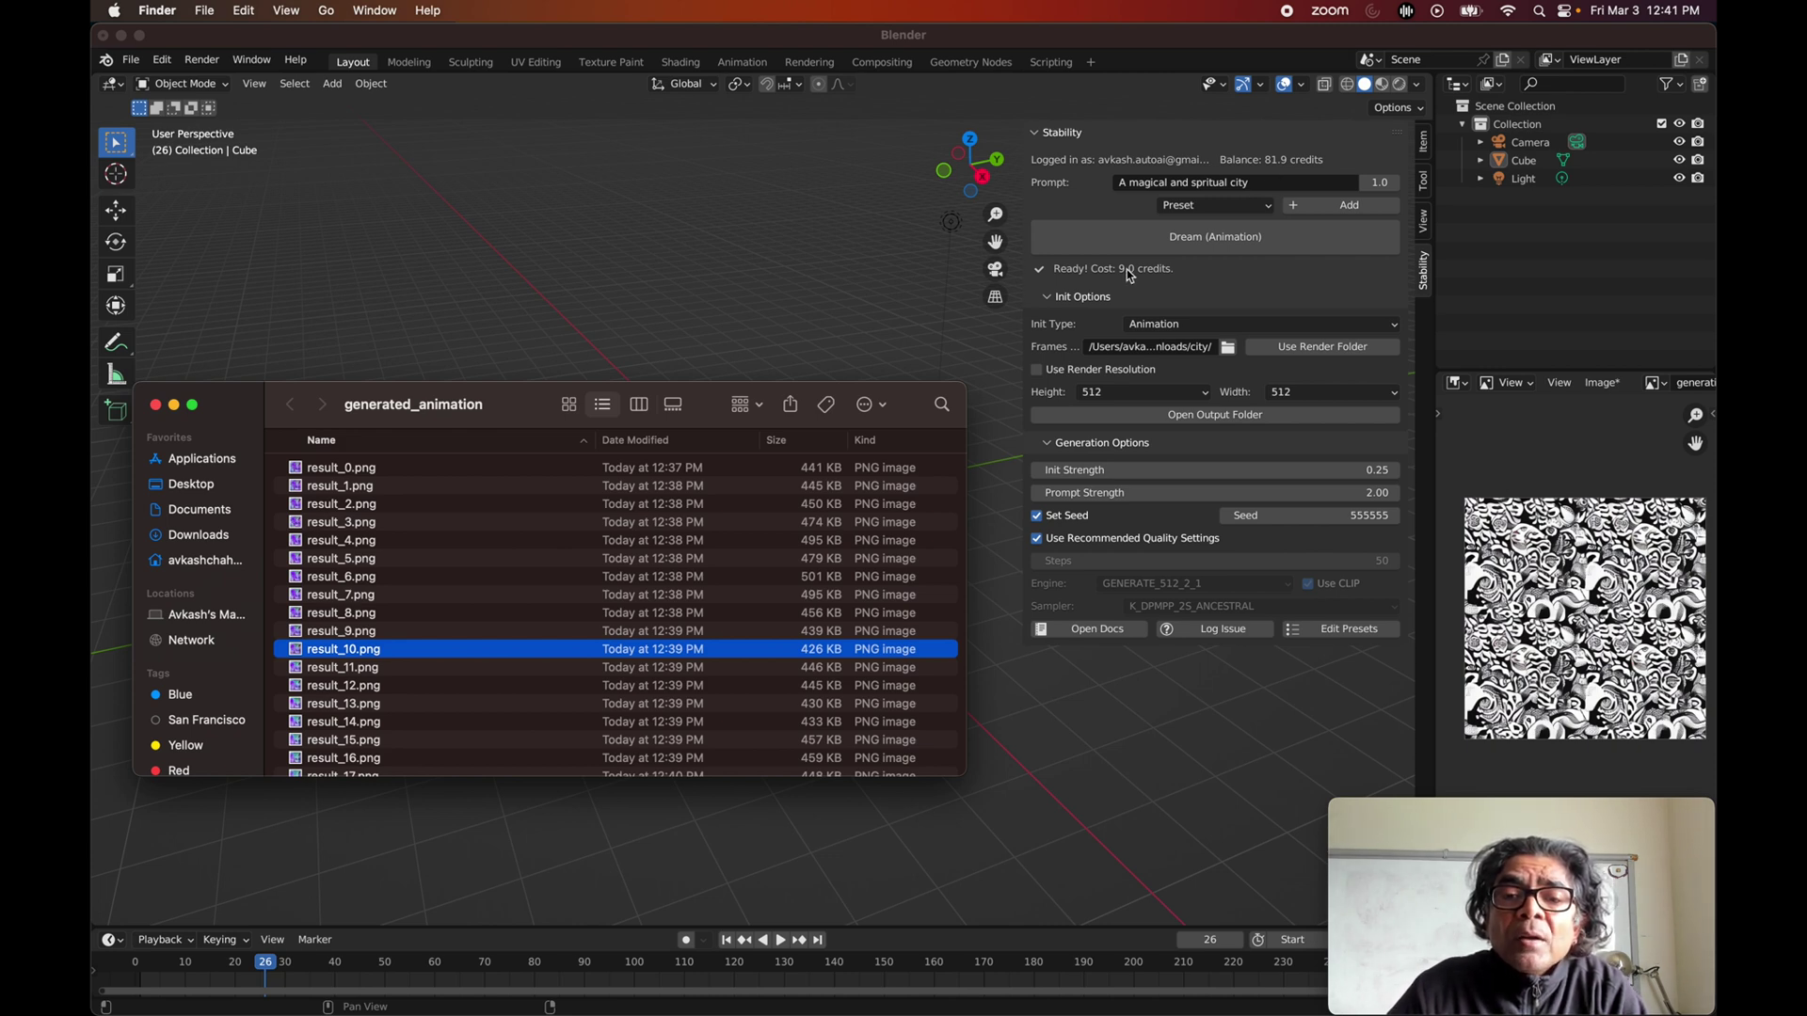
Step: Look through the full set of generated PNG frames in the animation output folder
{"action": "scroll", "coordinate": [461, 657], "scroll_direction": "down", "scroll_amount": 5}
{"action": "scroll", "coordinate": [461, 657], "scroll_direction": "up", "scroll_amount": 5}
{"action": "scroll", "coordinate": [461, 657], "scroll_direction": "down", "scroll_amount": 3}
{"action": "scroll", "coordinate": [461, 657], "scroll_direction": "up", "scroll_amount": 5}
{"action": "key", "text": "super+o"}
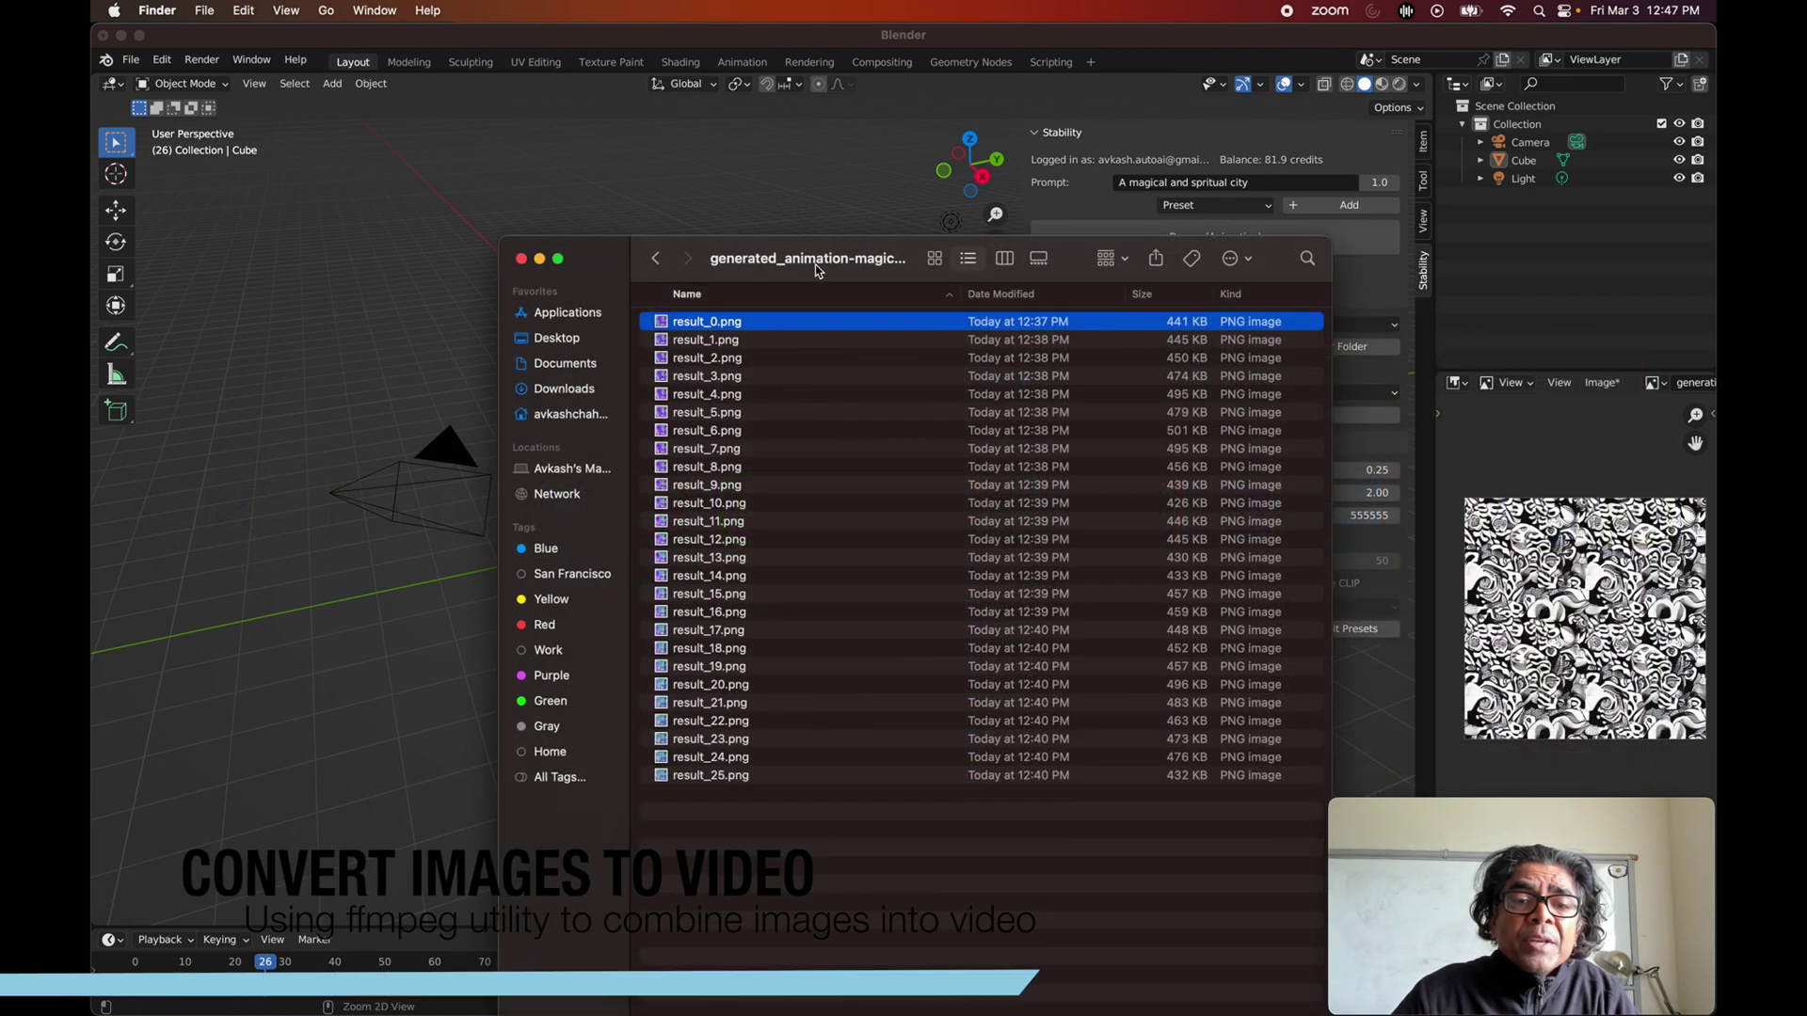
{"action": "left_click_drag", "start_coordinate": [815, 271], "coordinate": [790, 431]}
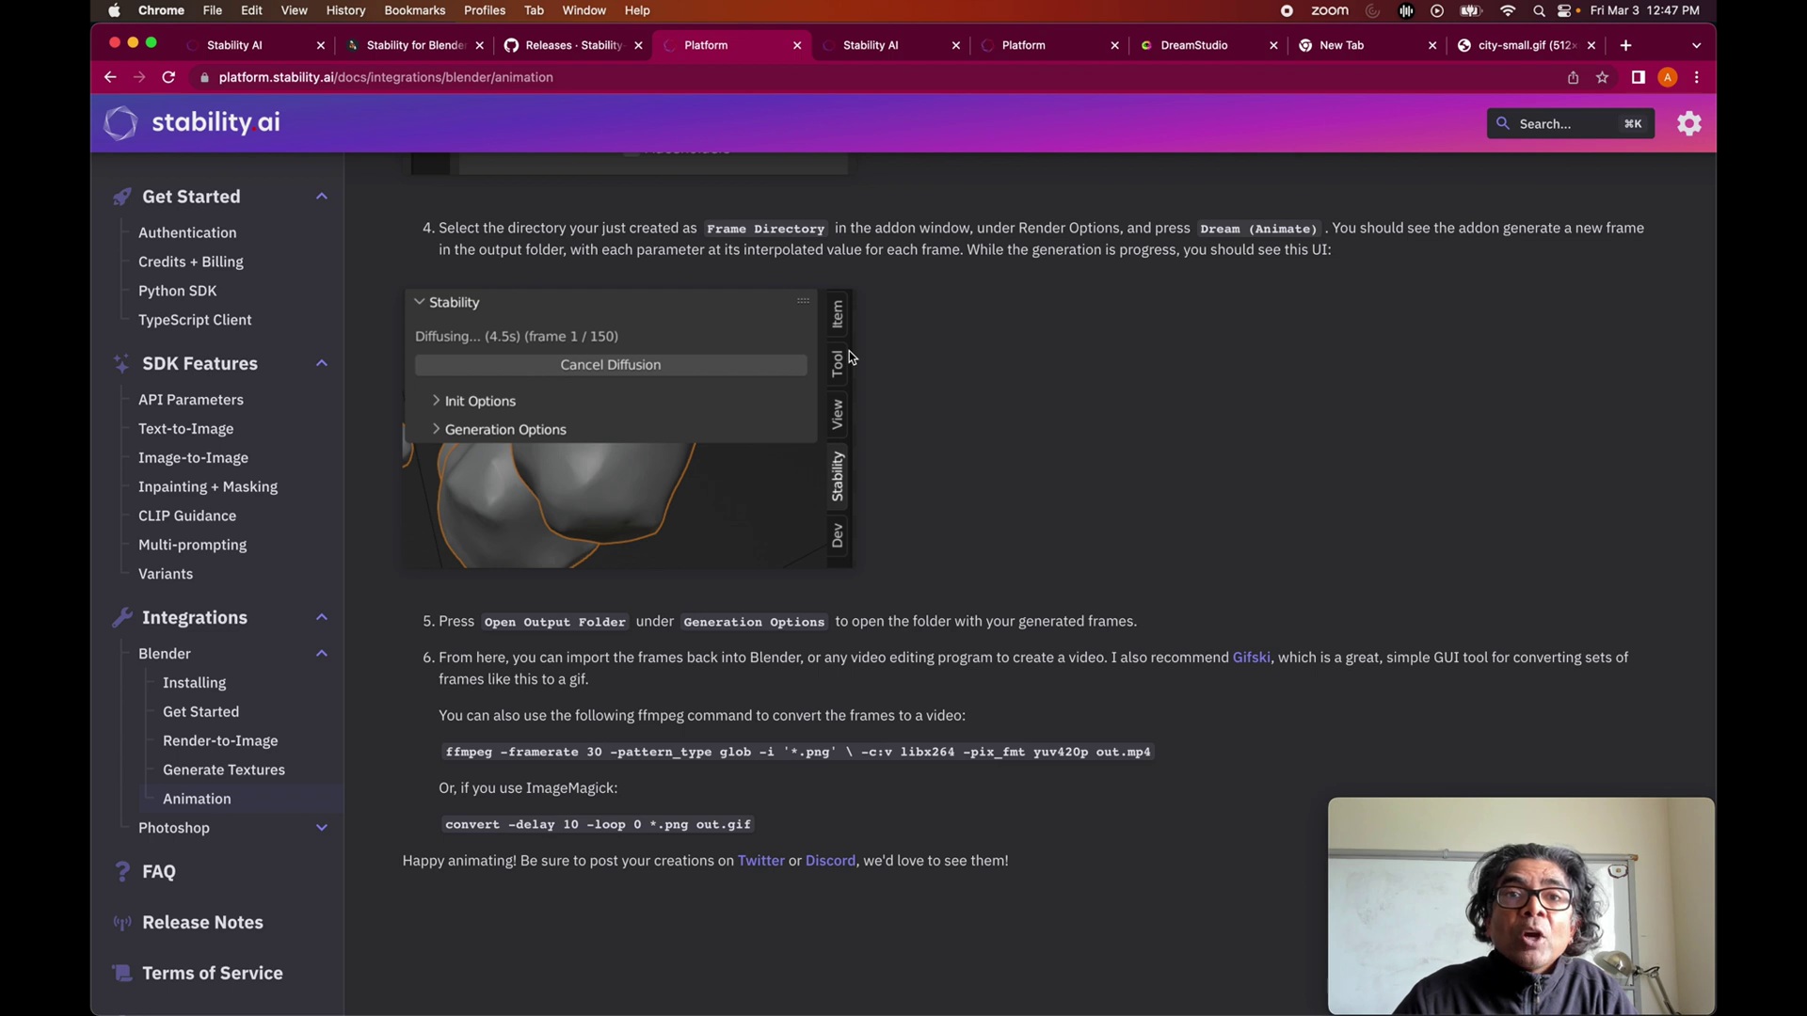
Step: In Chrome, examine the ffmpeg and ImageMagick commands for converting frames in the Blender Animation docs
{"action": "left_click_drag", "start_coordinate": [446, 751], "coordinate": [508, 751]}
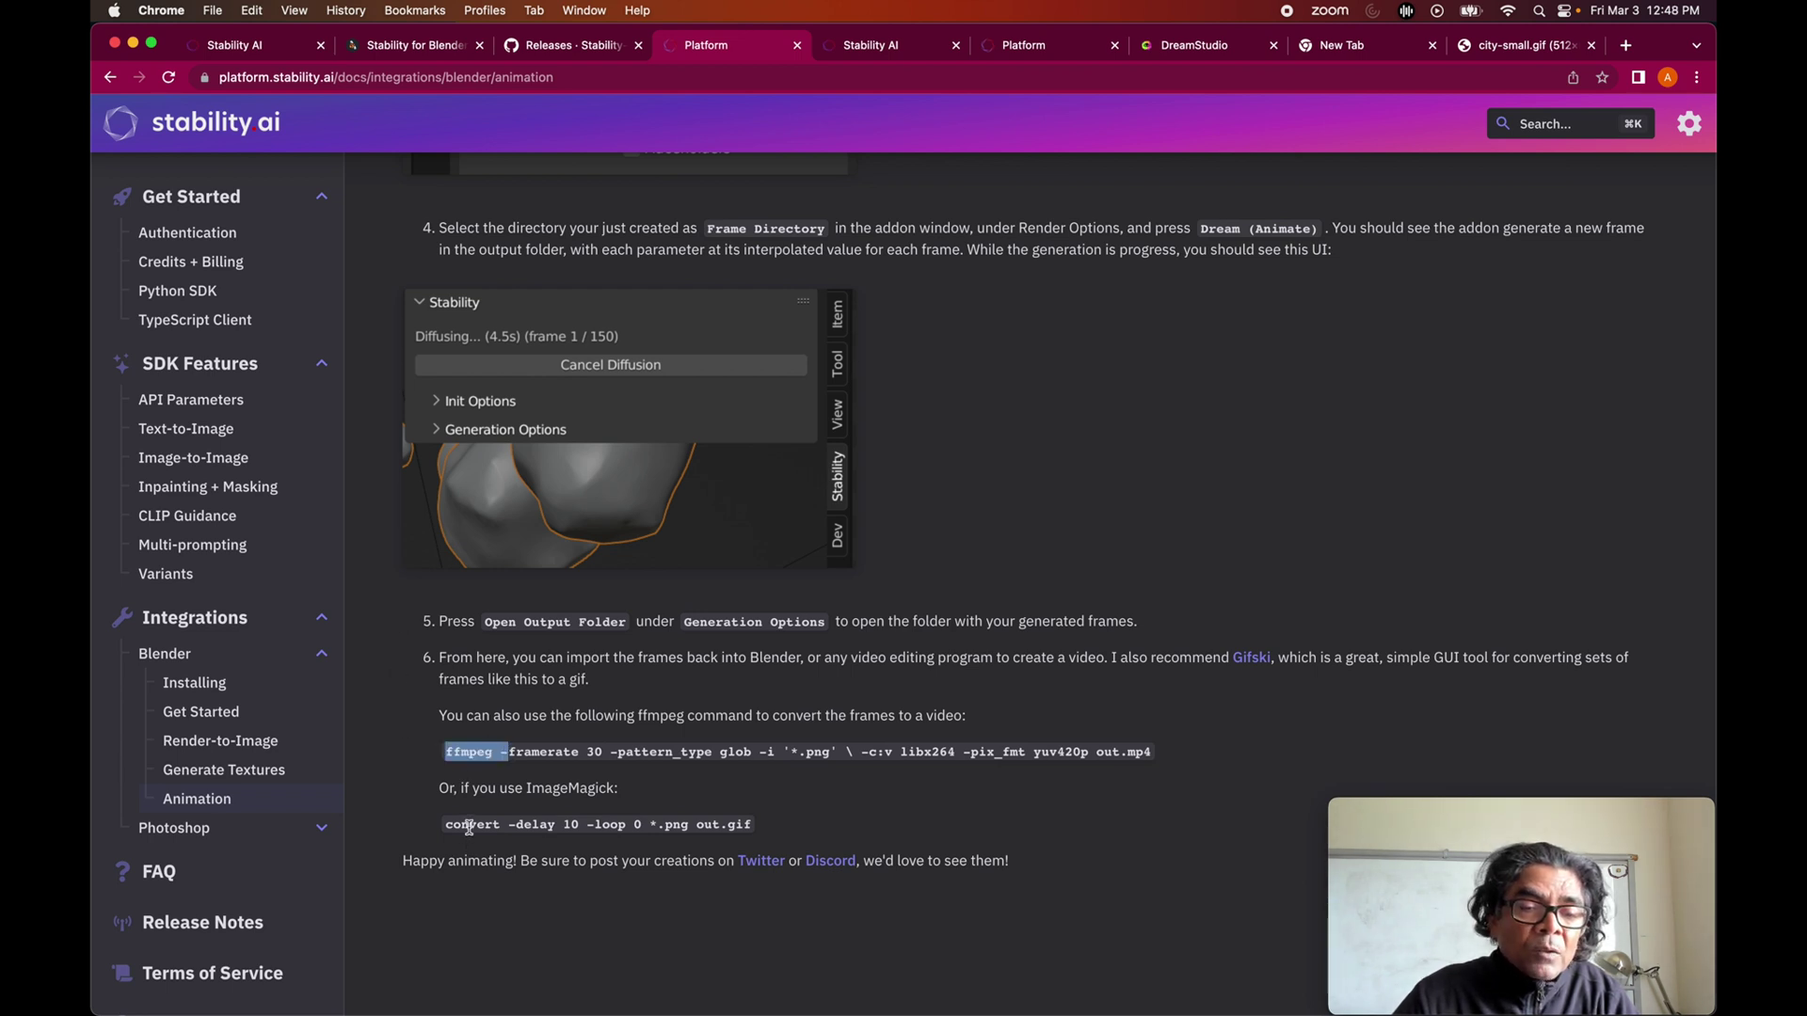
{"action": "double_click", "coordinate": [550, 788]}
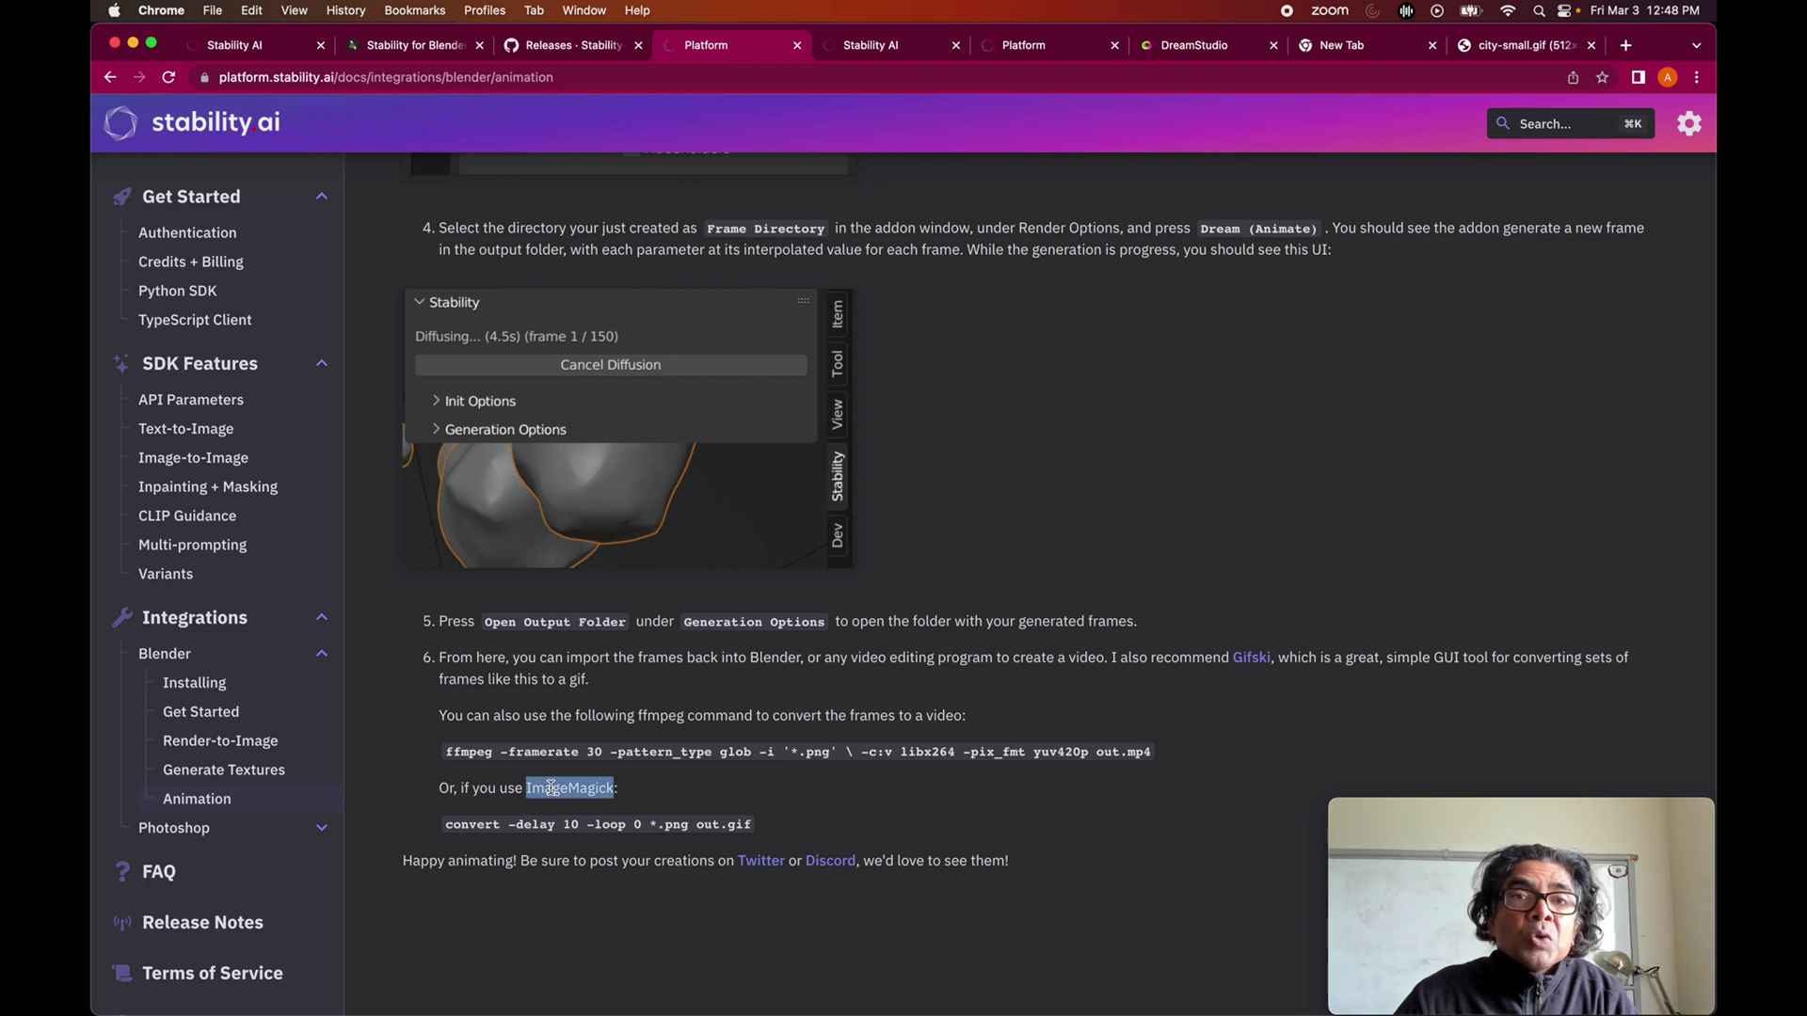
{"action": "left_click", "coordinate": [607, 813]}
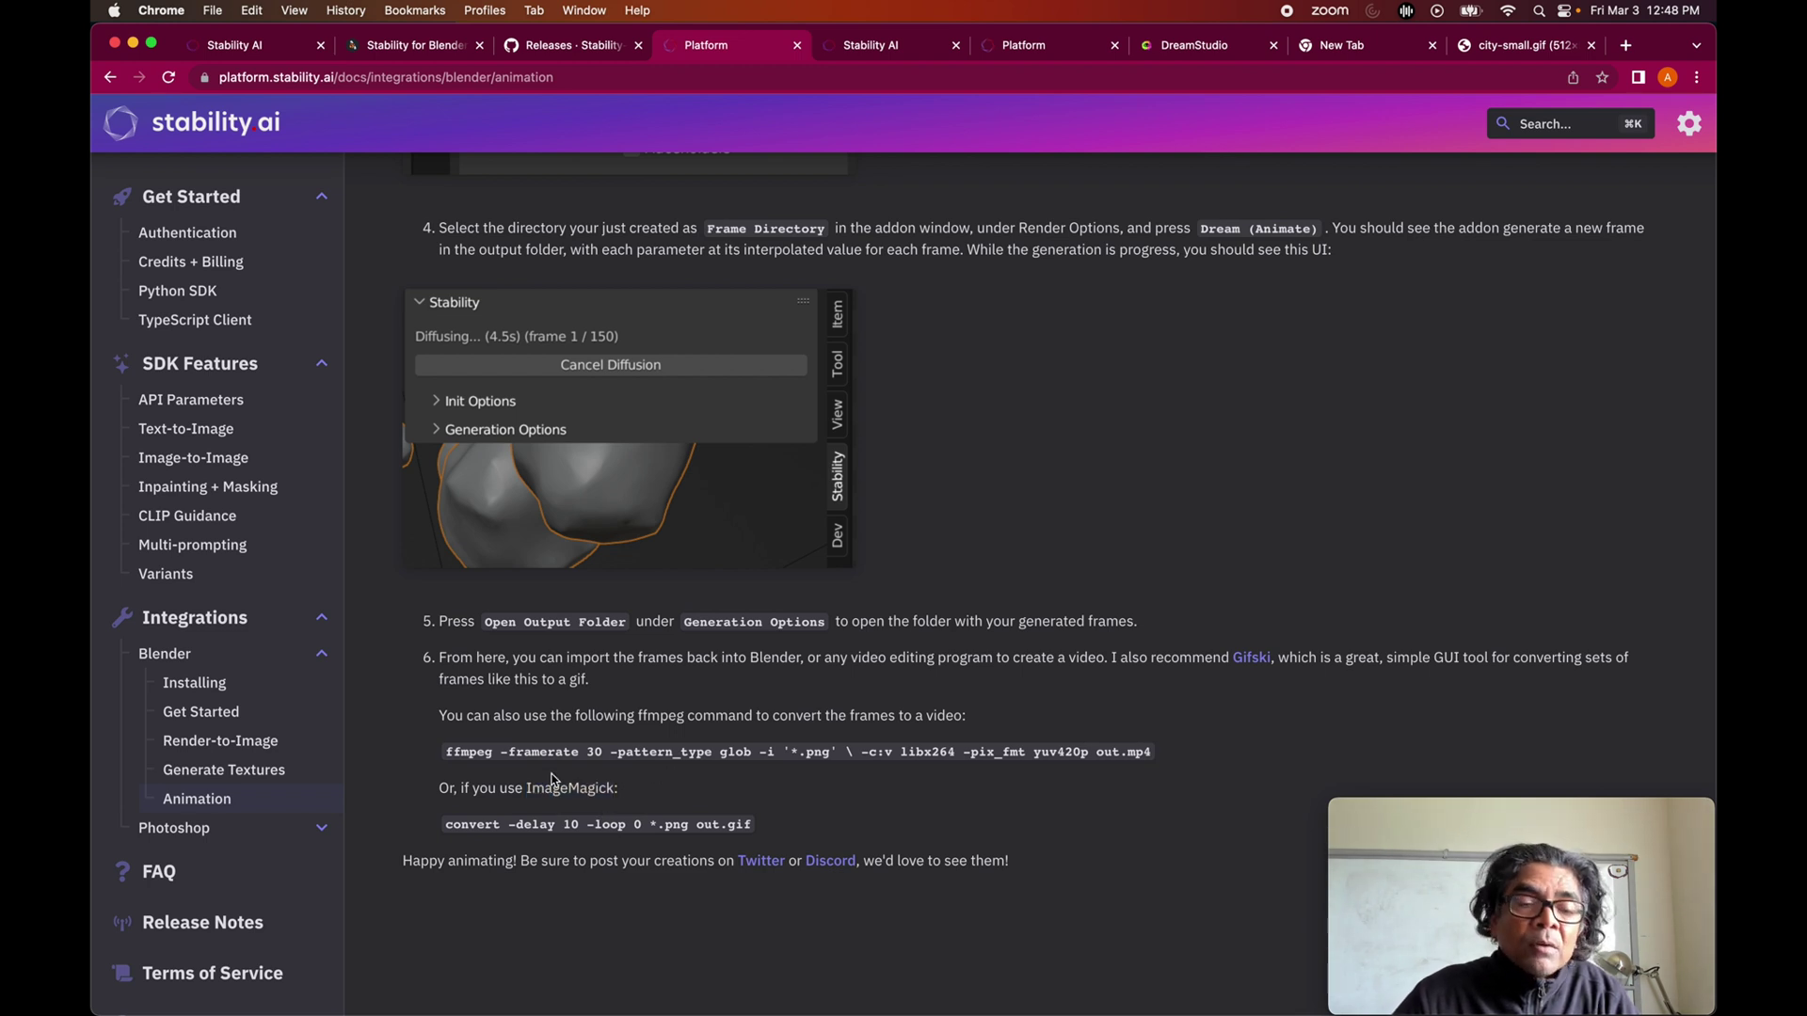
{"action": "double_click", "coordinate": [472, 755]}
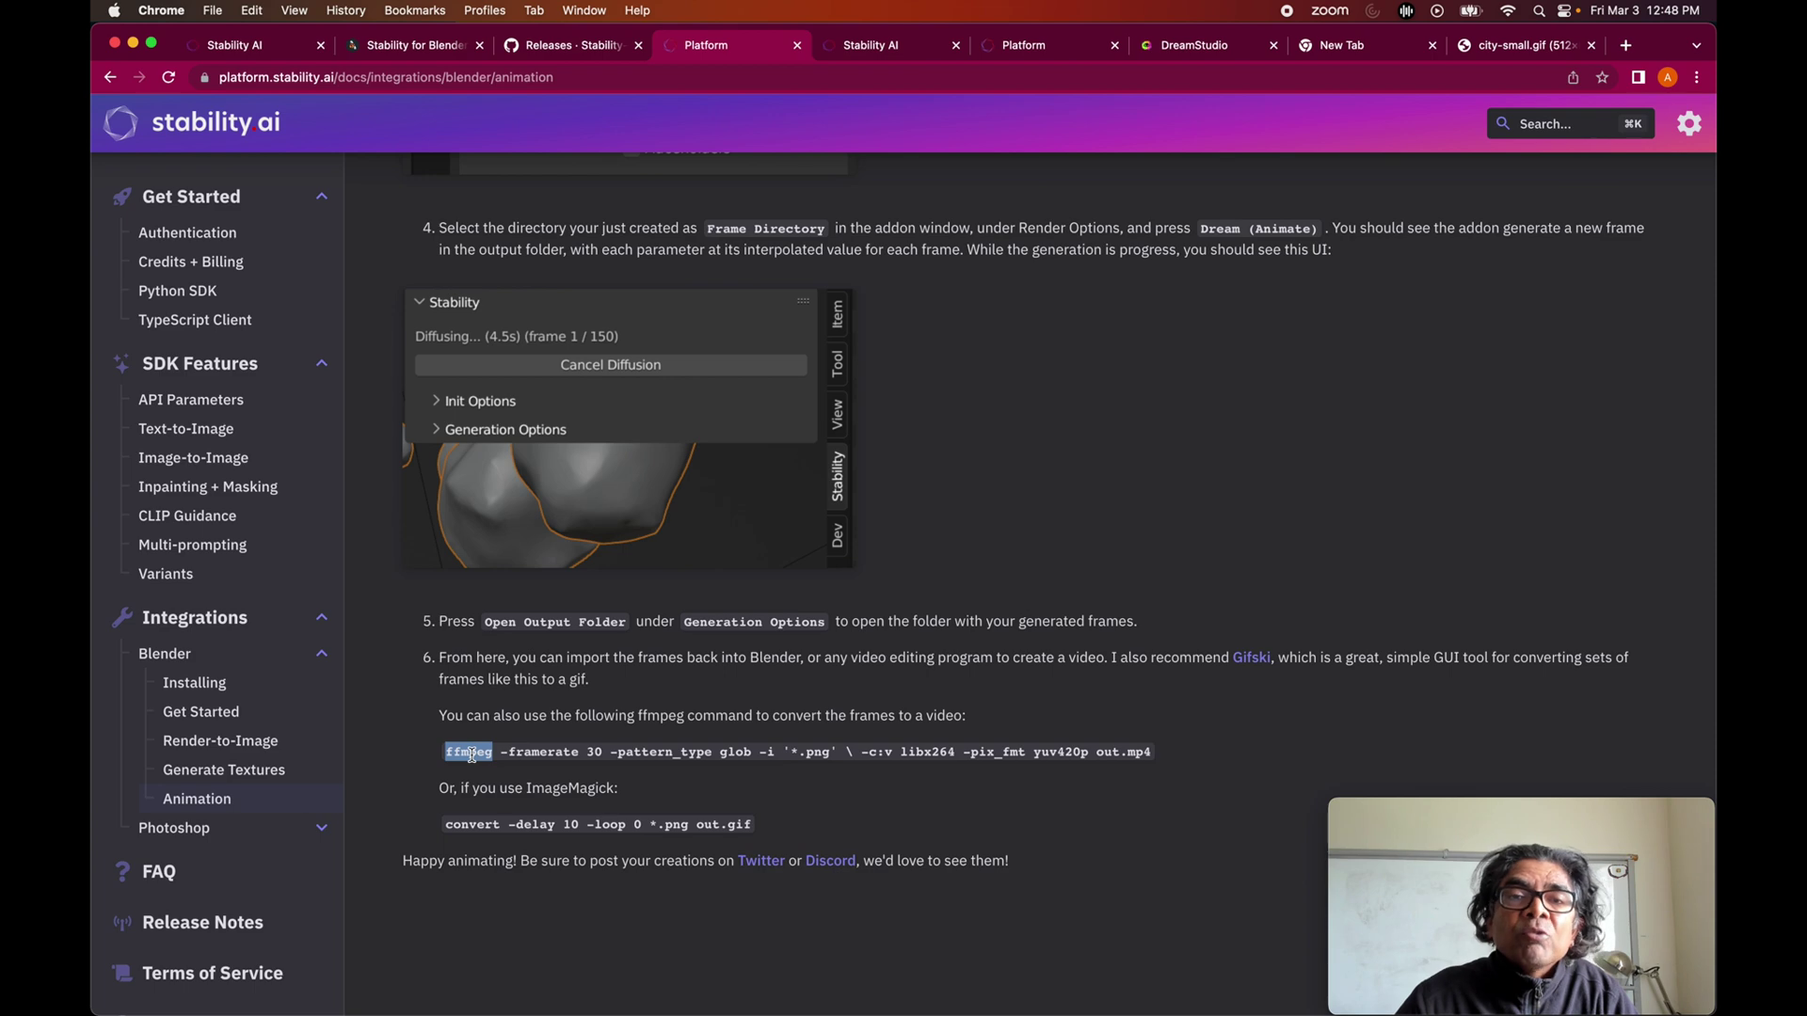
Step: Switch to iTerm2, run ffmpeg without arguments, and check its version with the --version and -version options
{"action": "key", "text": "super+Tab"}
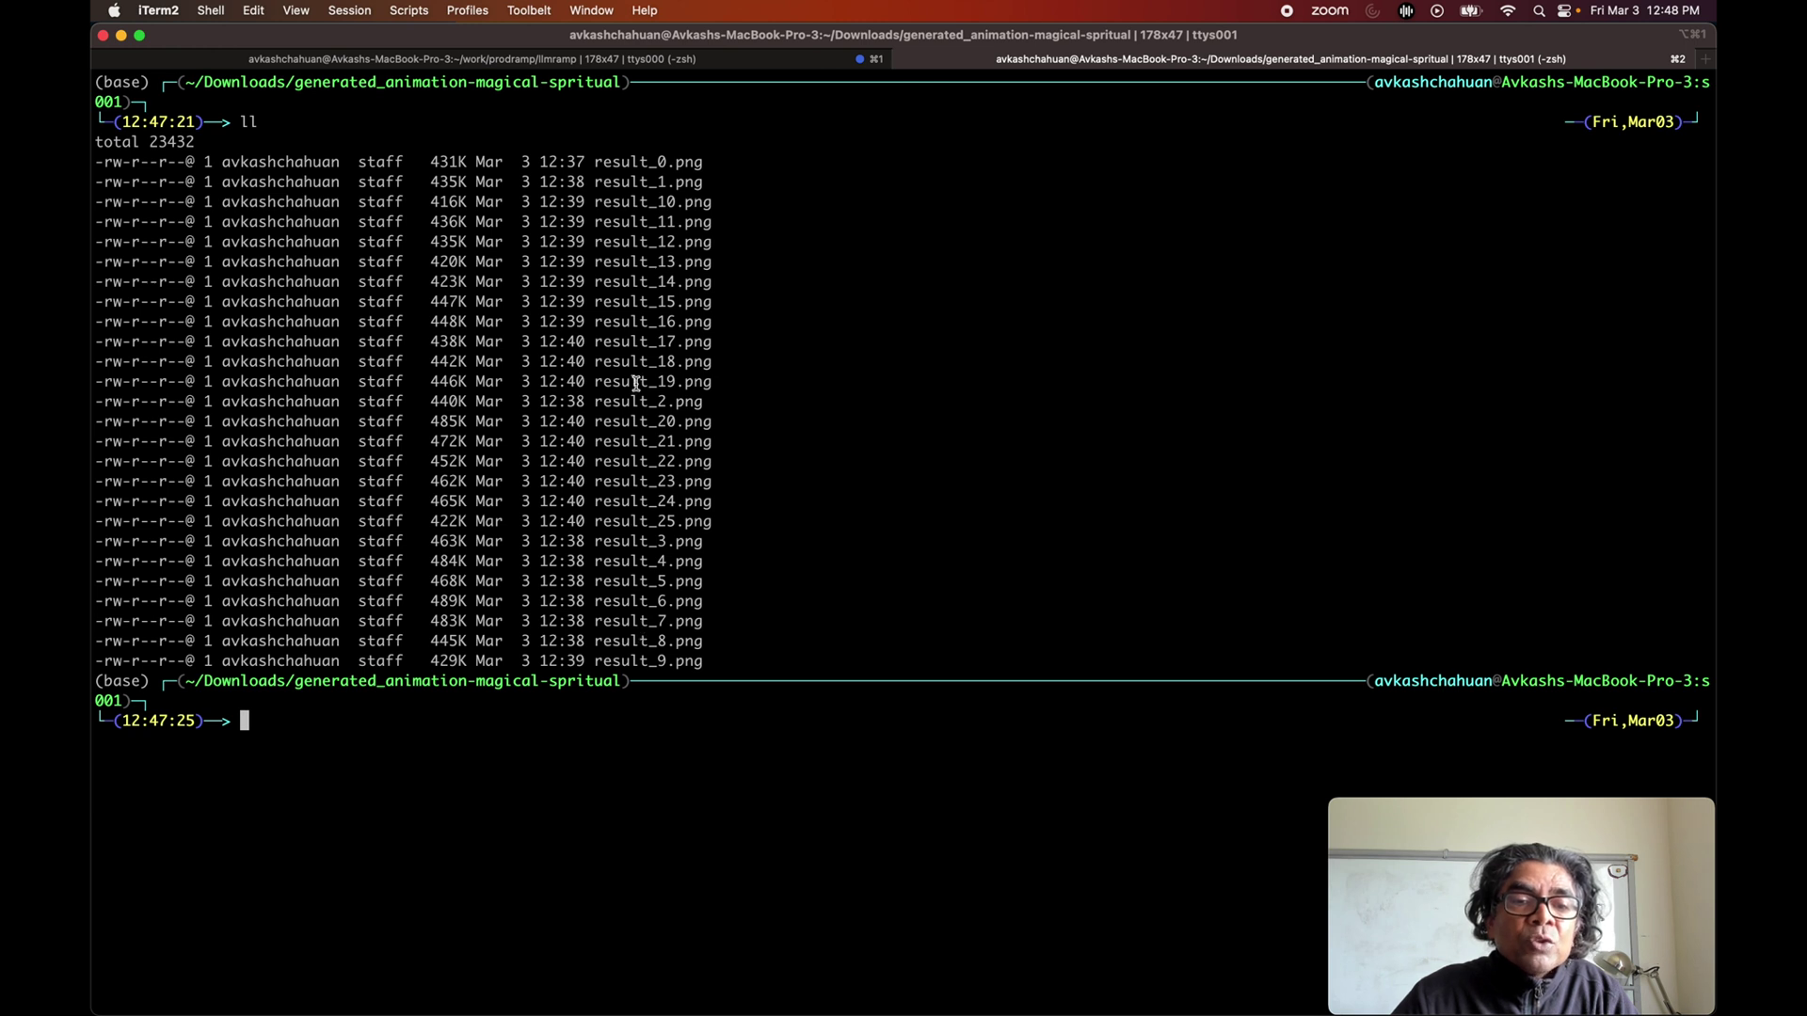
{"action": "type", "text": "ff"}
{"action": "key", "text": "BackSpace"}
{"action": "key", "text": "BackSpace"}
{"action": "type", "text": "ffmpeg"}
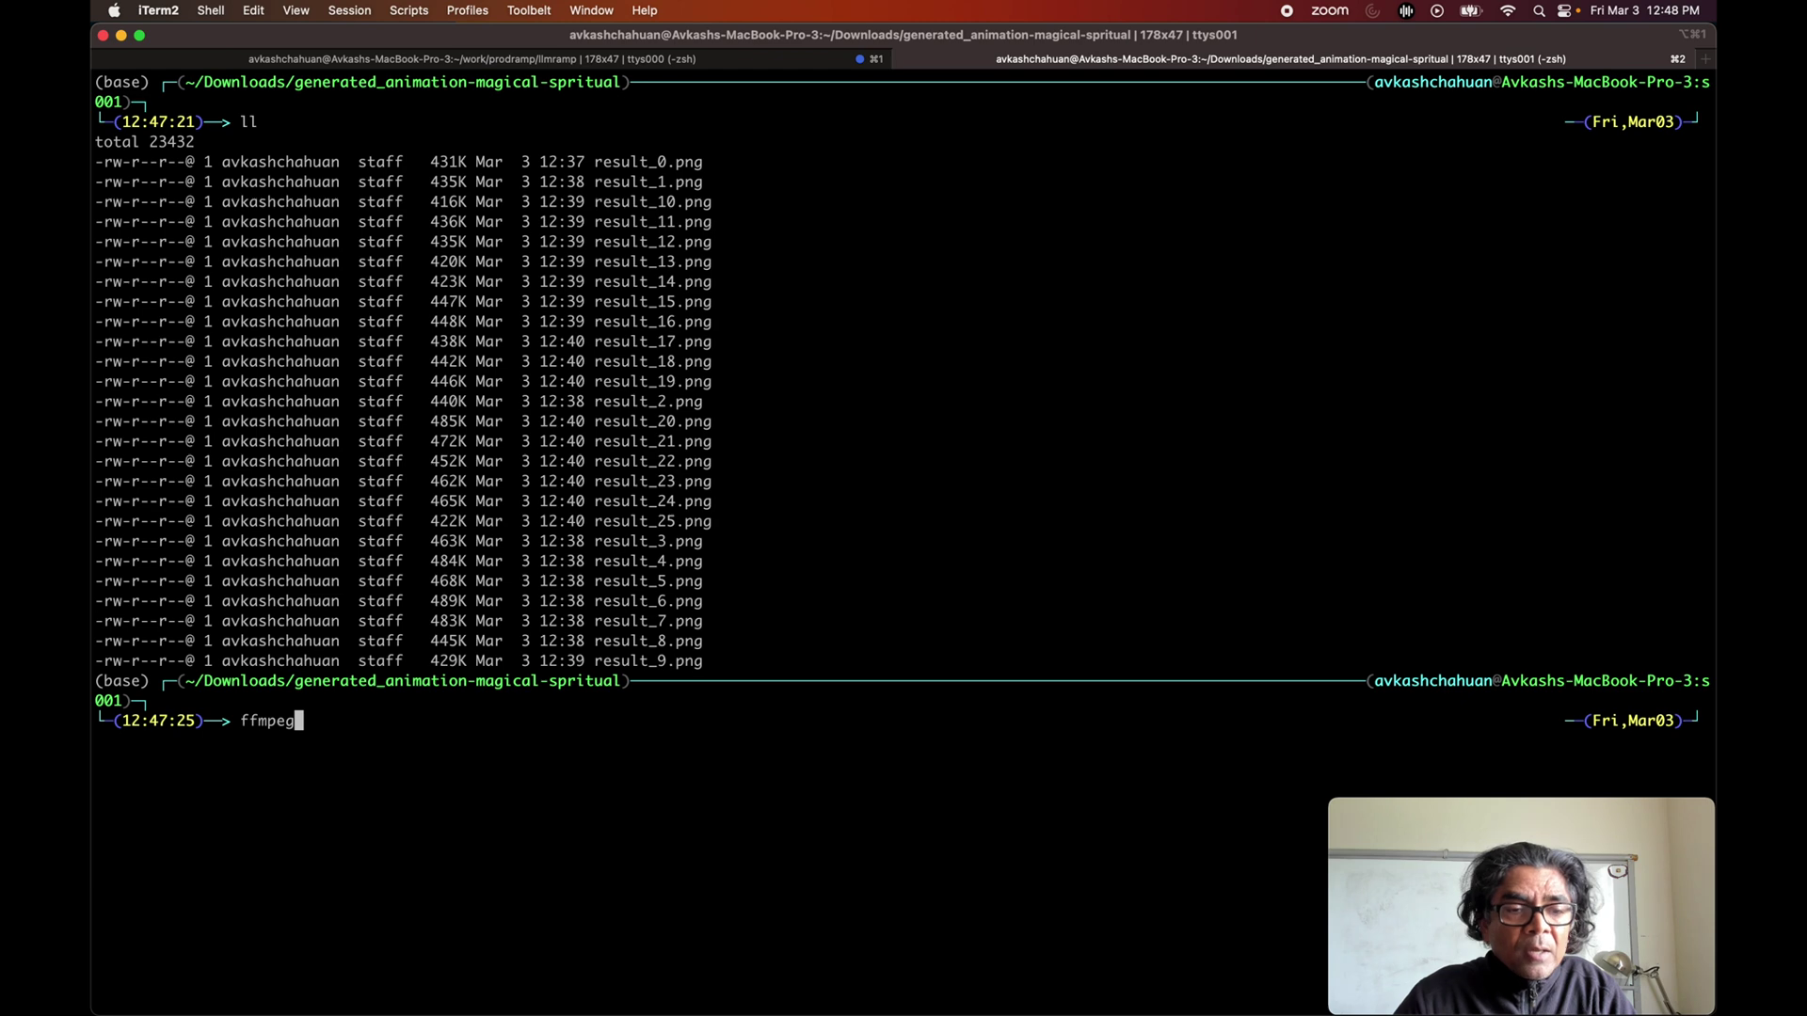
{"action": "key", "text": "Return"}
{"action": "type", "text": "ffmpeg  --version"}
{"action": "key", "text": "Return"}
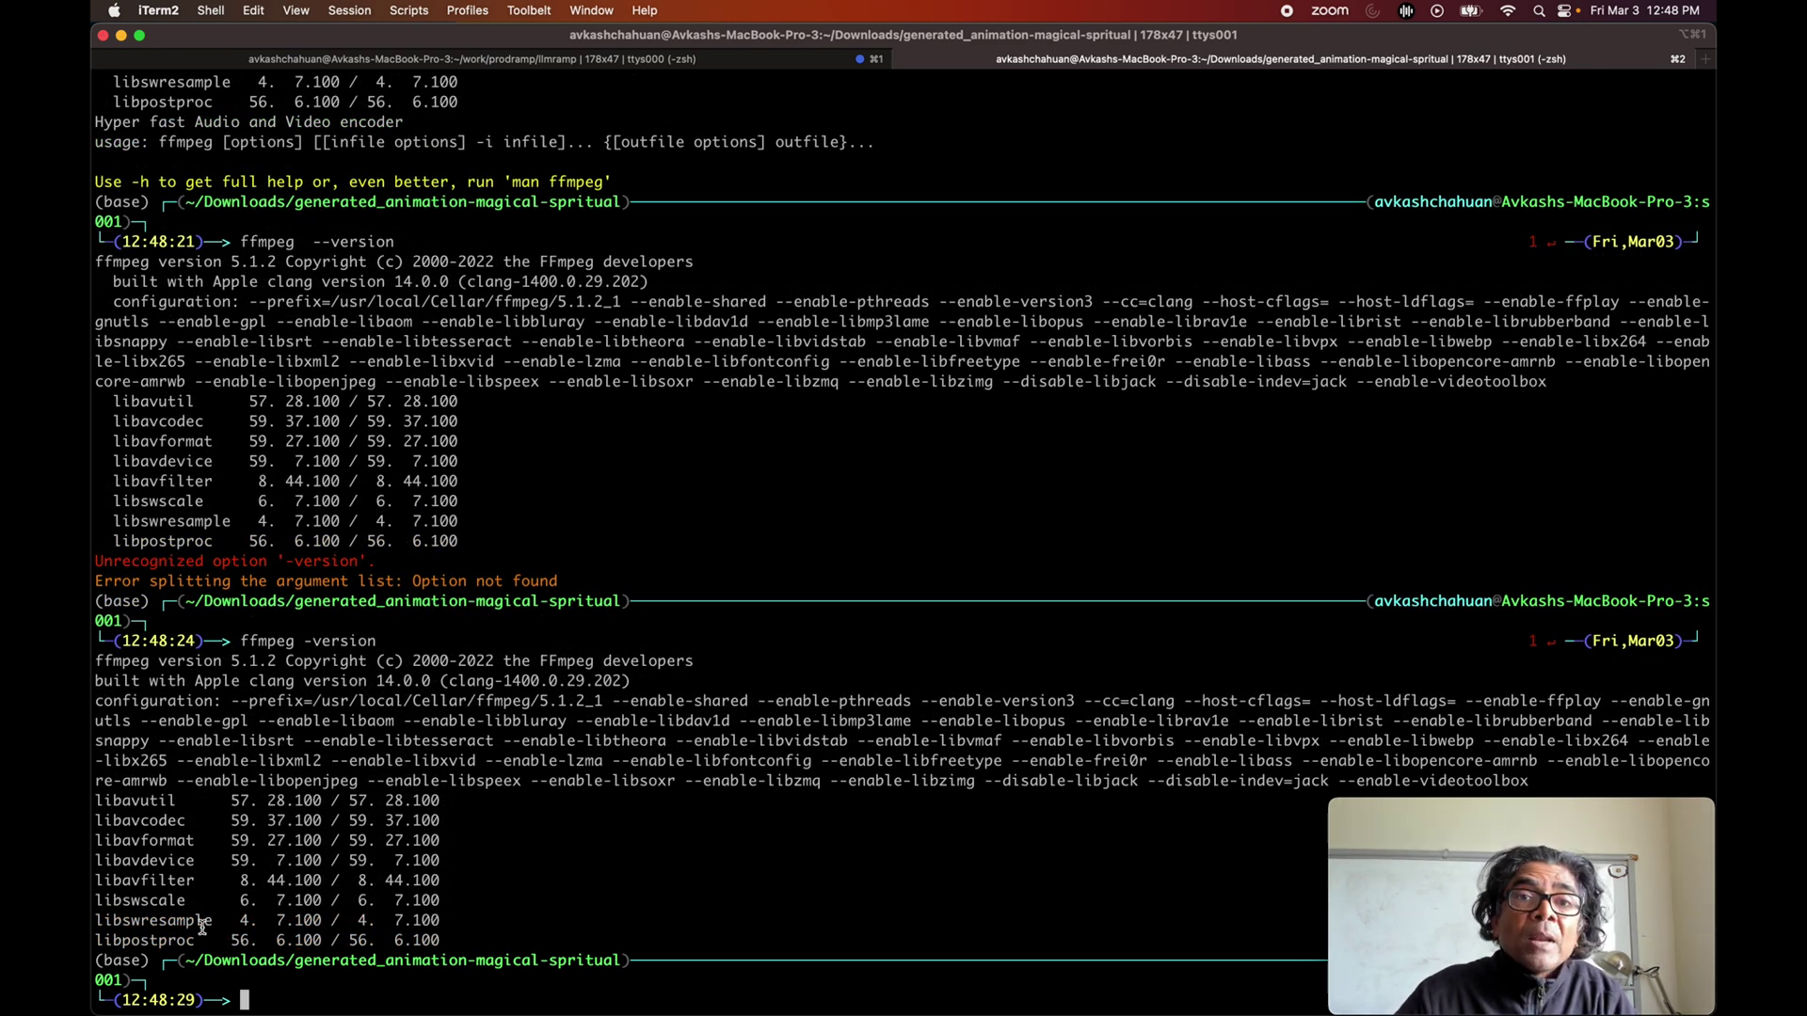
Step: Begin an ffmpeg command with framerate 5, pattern type glob and '*.png' as the input, checking the frame file names
{"action": "type", "text": "ffmpeg -framerate"}
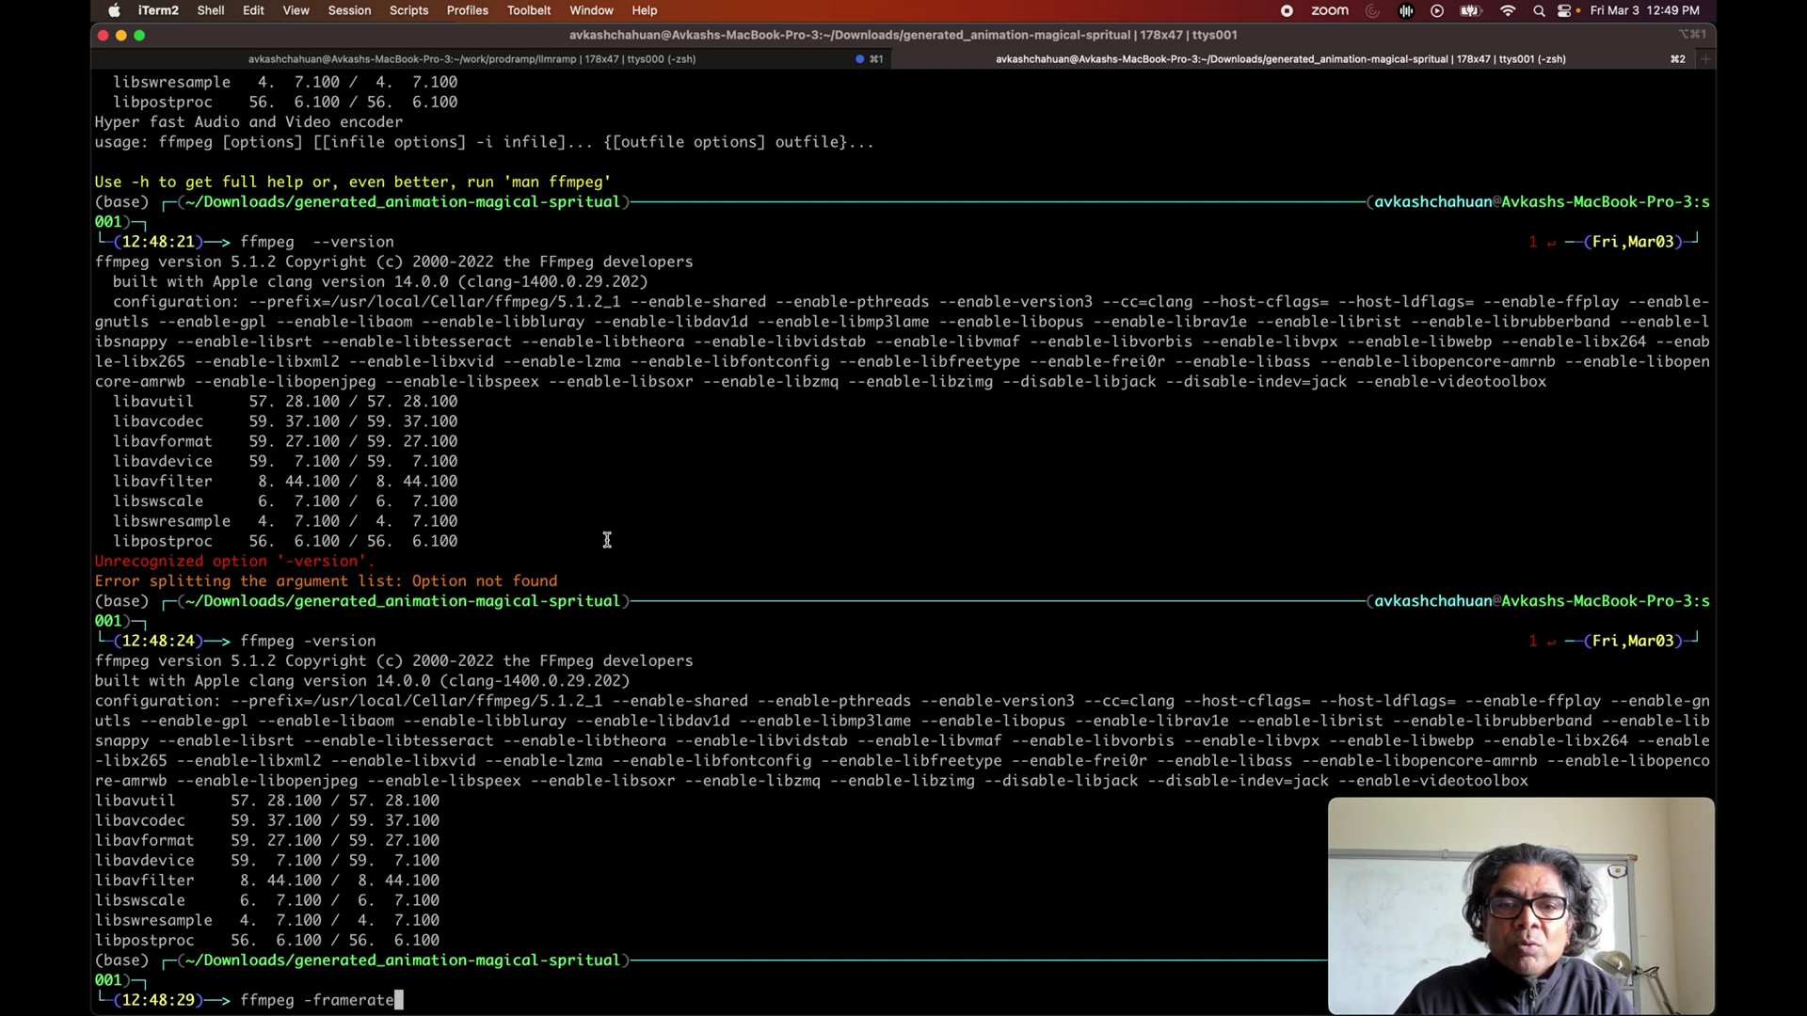
{"action": "type", "text": " 5"}
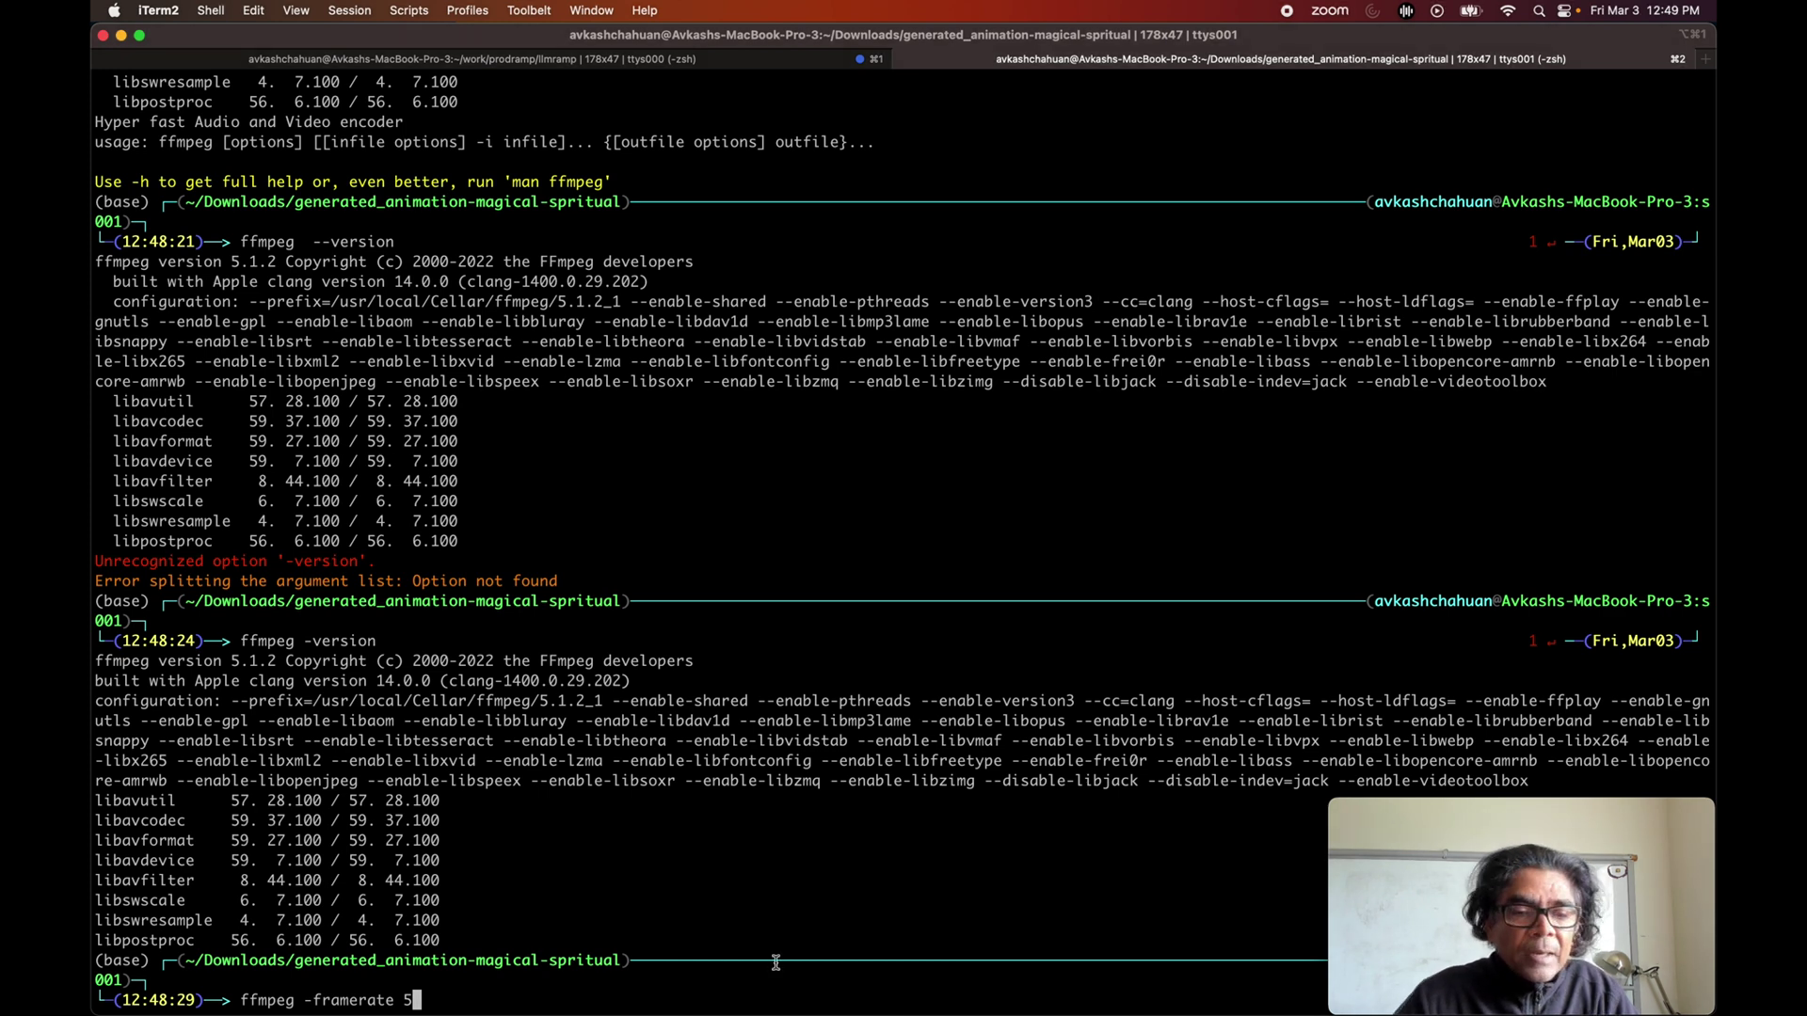
{"action": "type", "text": "-pattern_type glob -i '*.png'"}
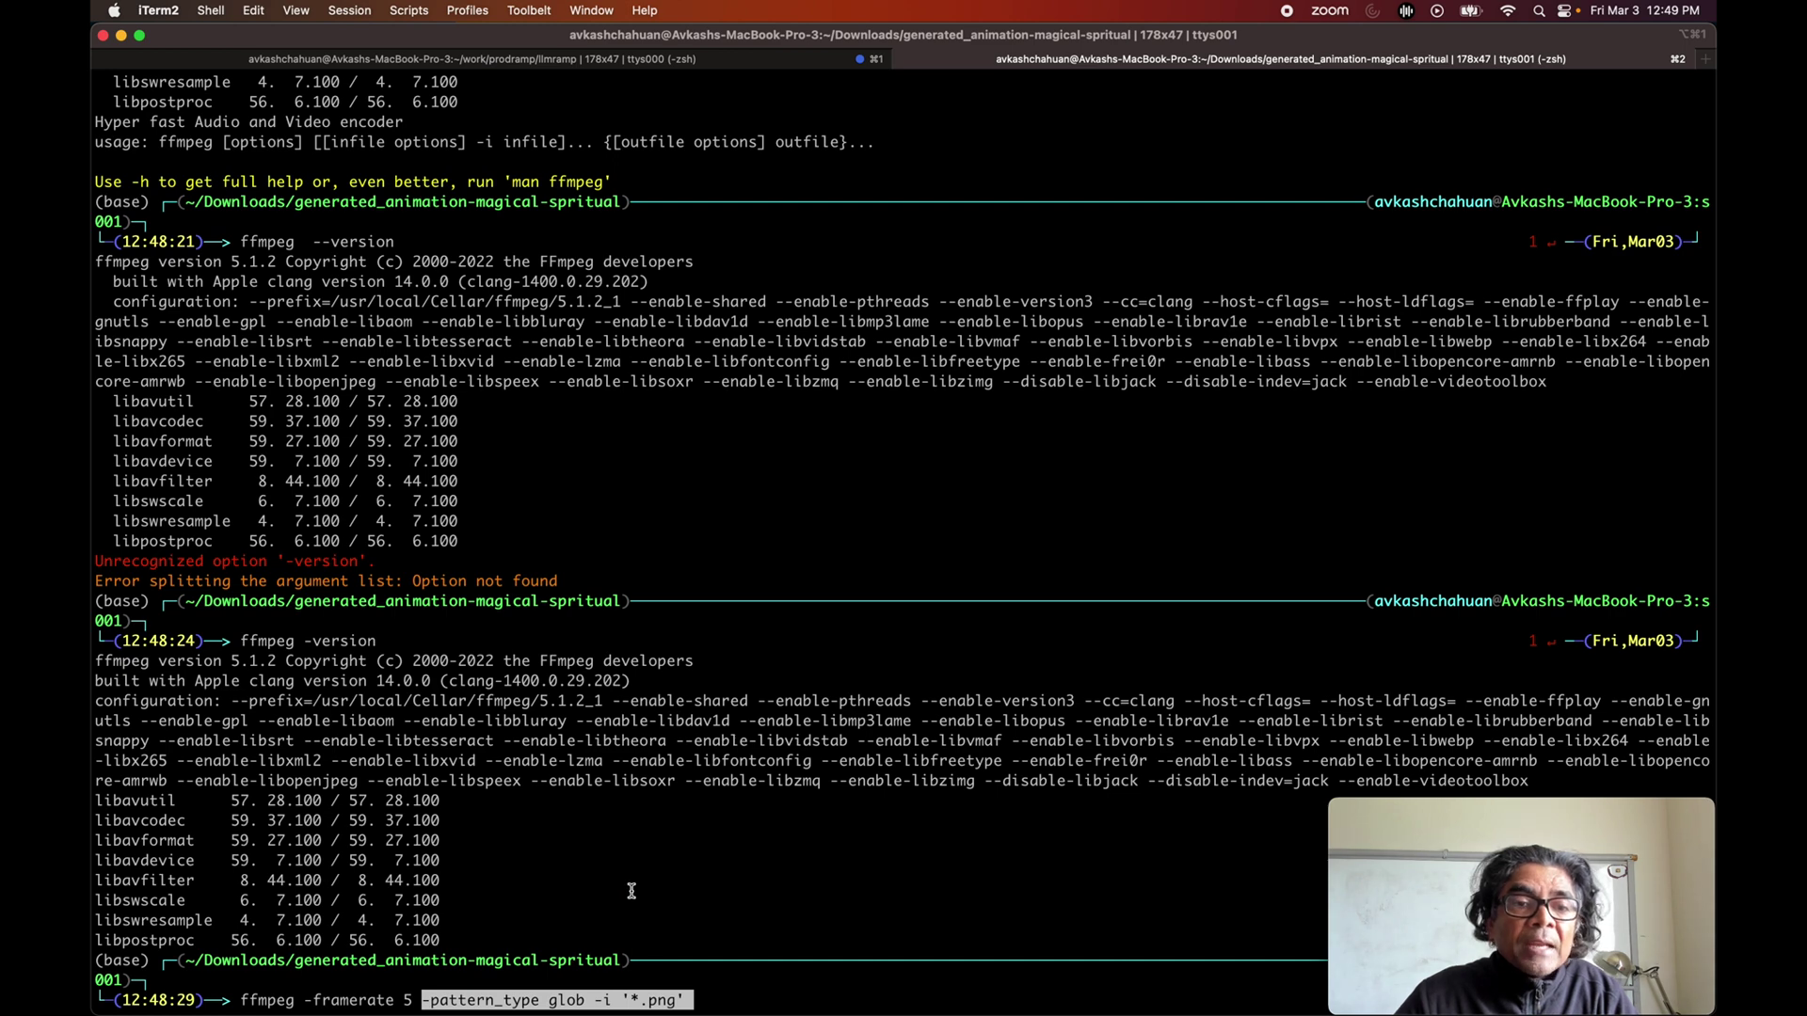
{"action": "scroll", "coordinate": [754, 576], "scroll_direction": "up", "scroll_amount": 15}
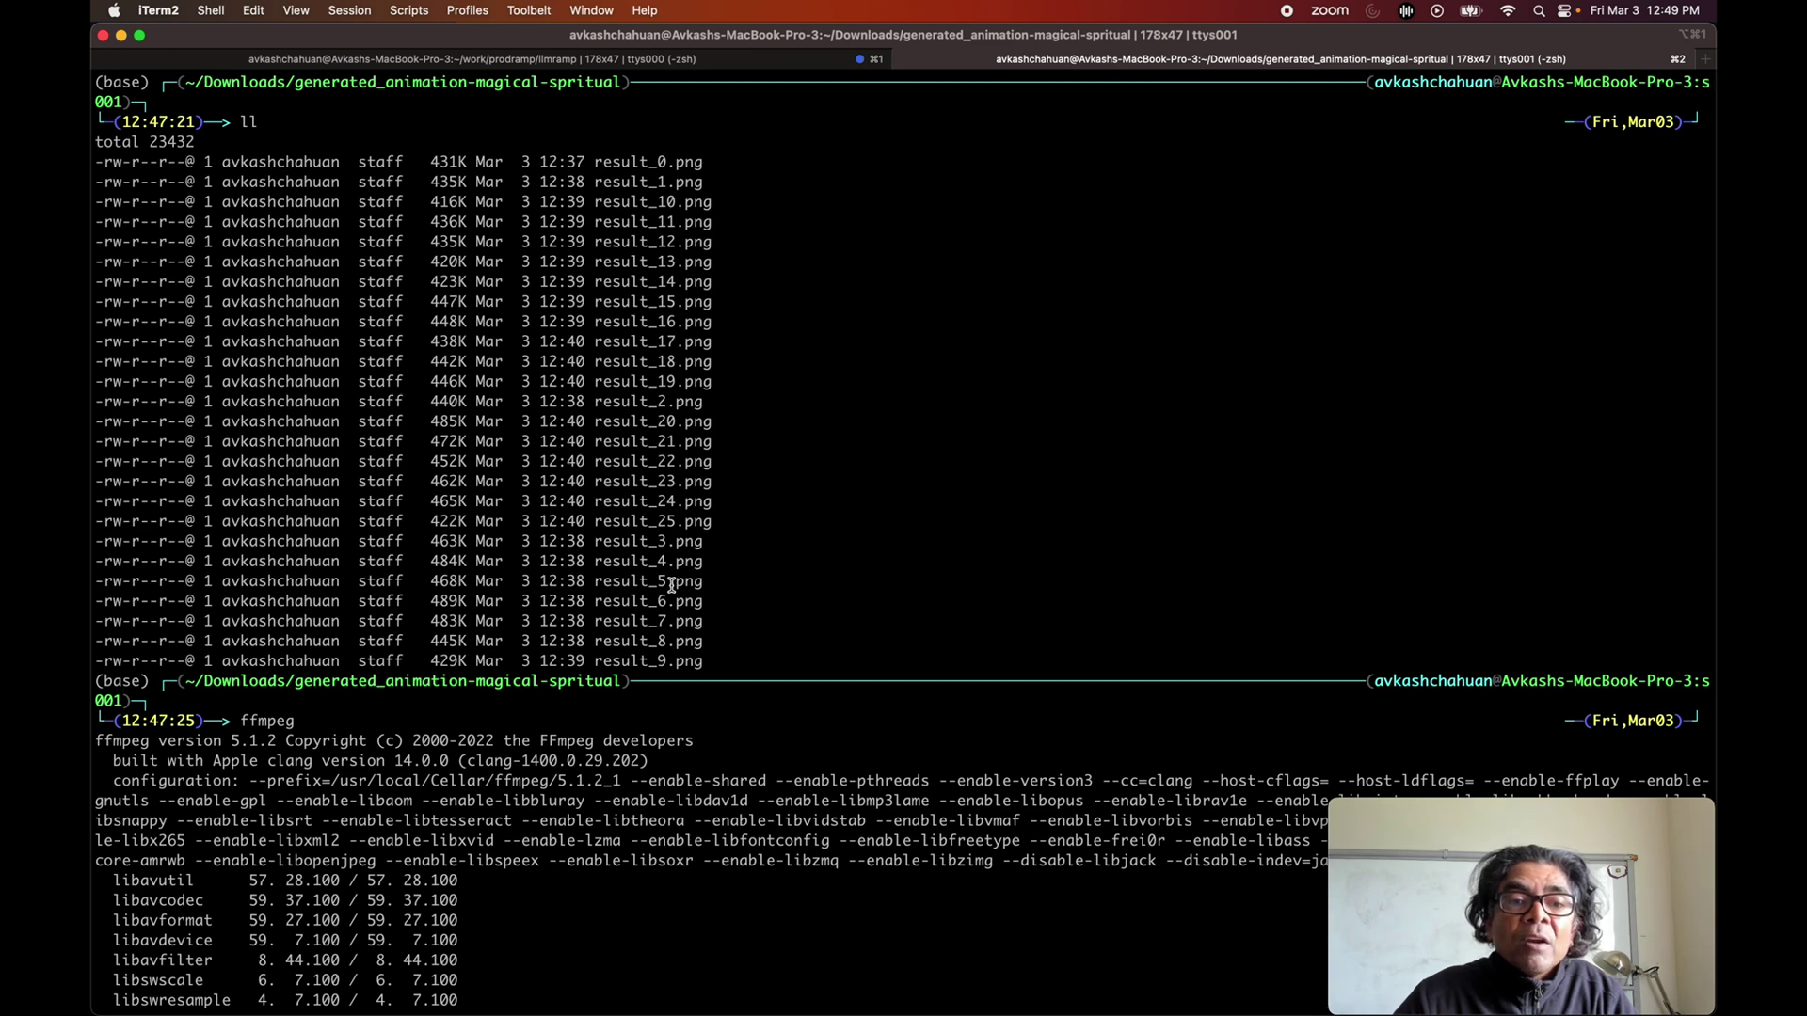
{"action": "type", "text": "-pattern_type glob -i '*.png'"}
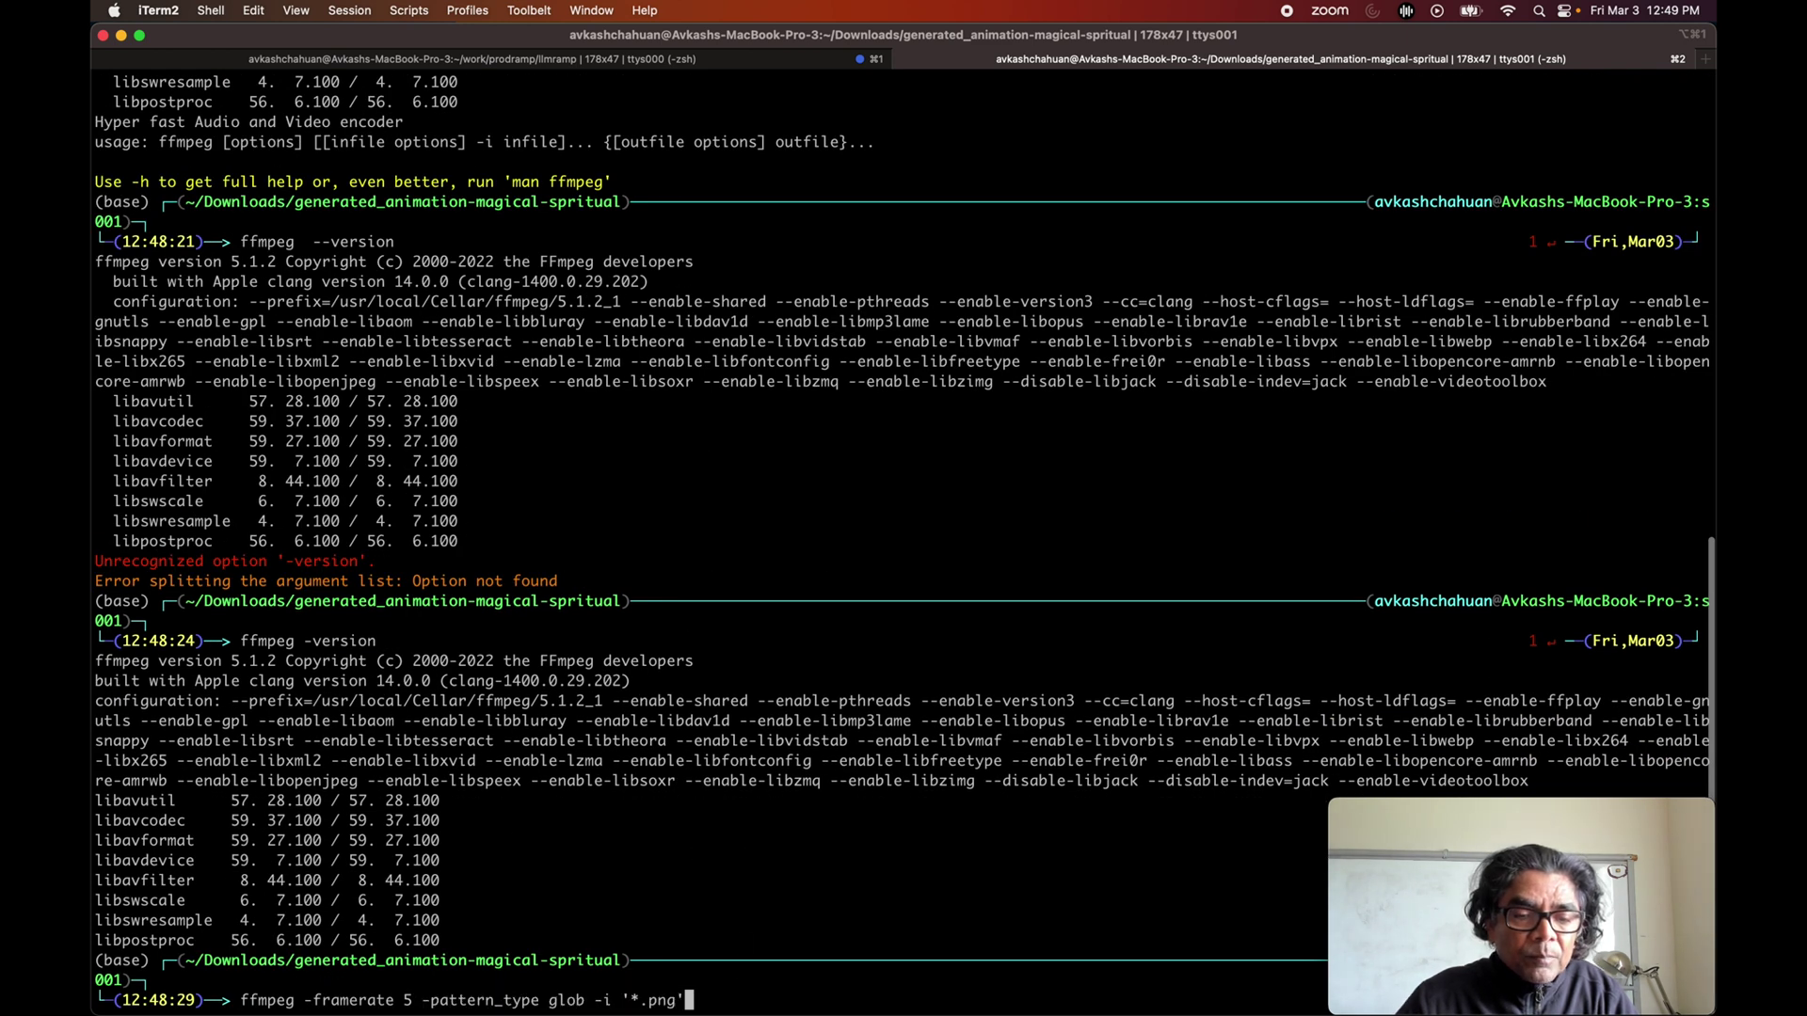
Step: Add the video options to the ffmpeg command: codec libx264, output rate -r 30 and pixel format yuv420p
{"action": "type", "text": "-c:v"}
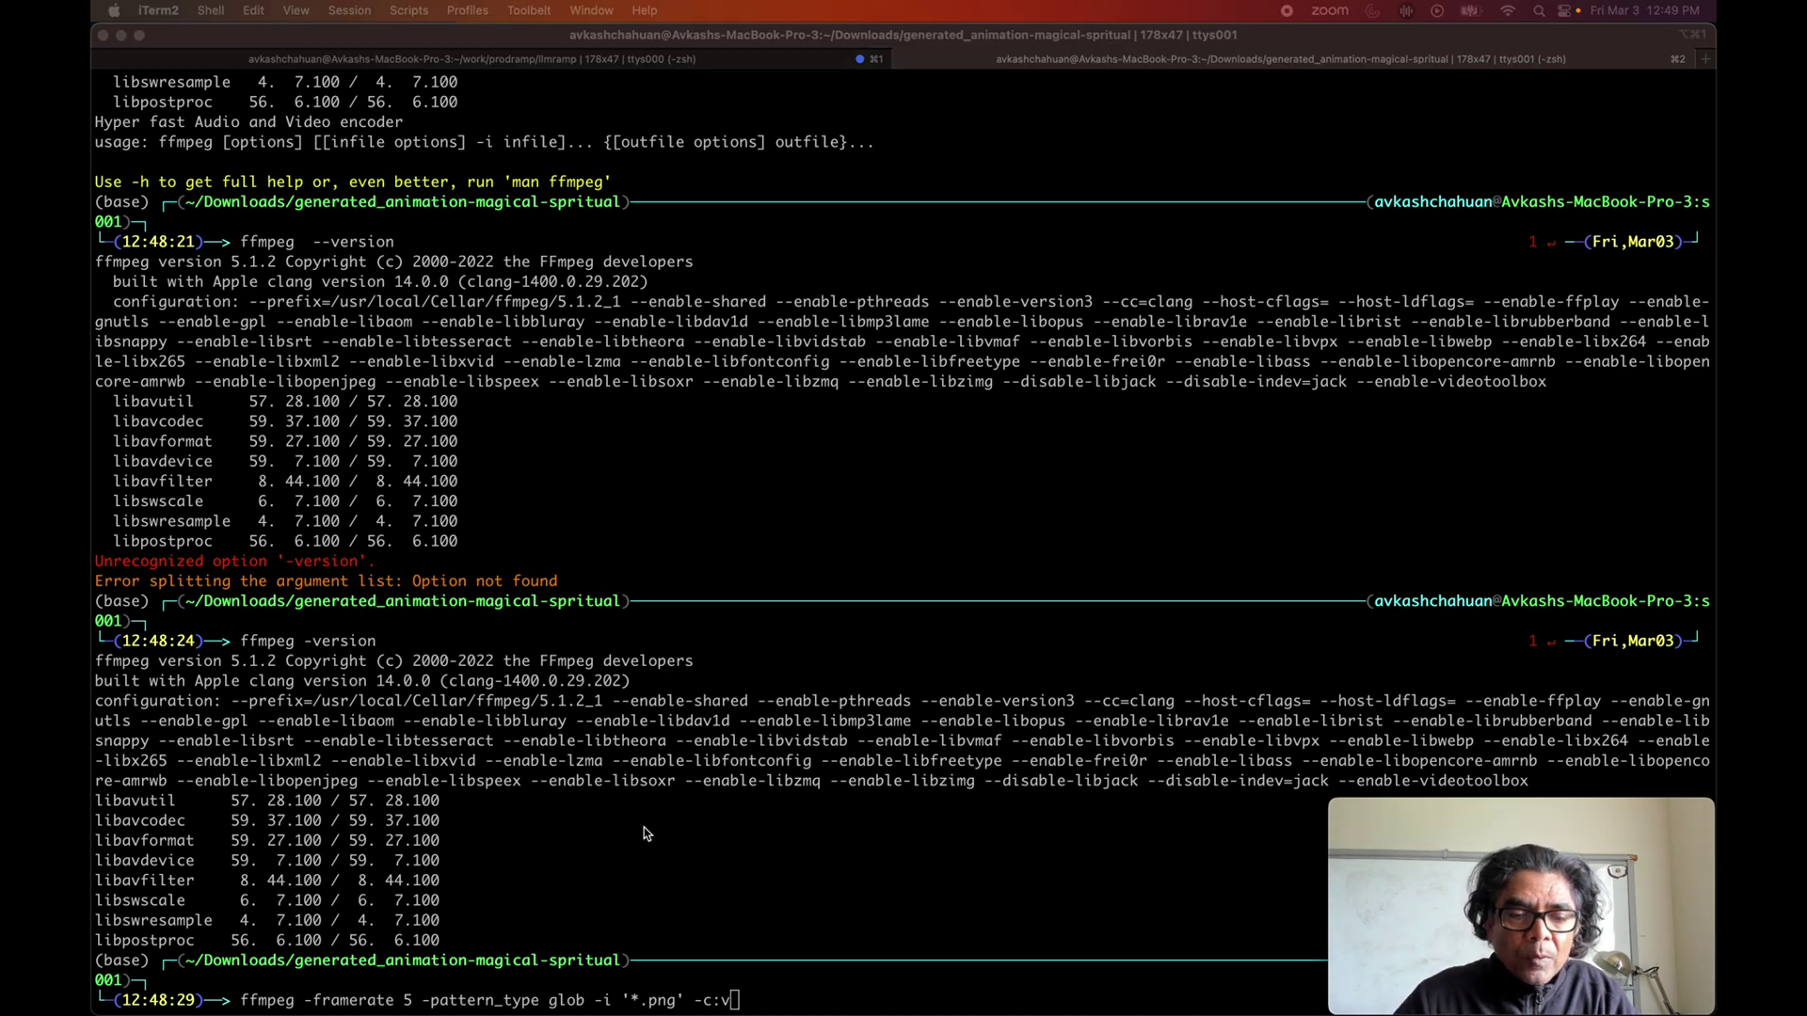
{"action": "type", "text": "libx264 -r 30 -pix_fmt yuv420p"}
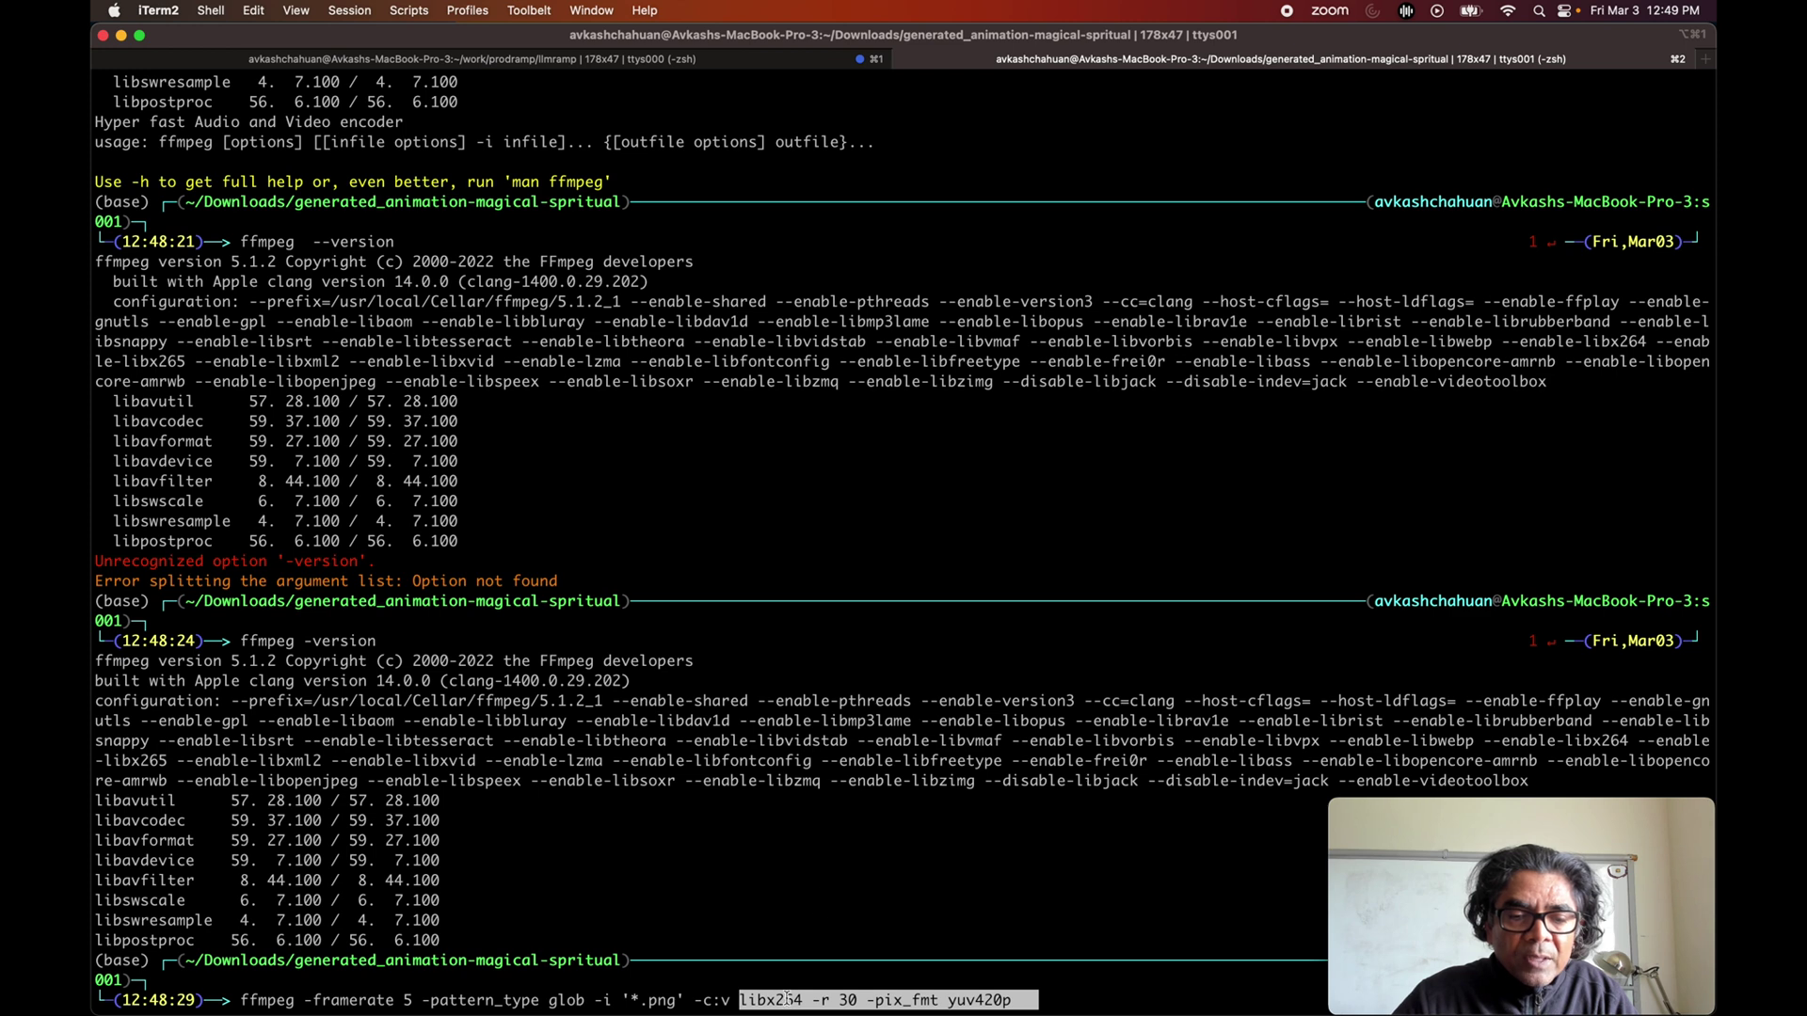
{"action": "key", "text": "Left"}
{"action": "key", "text": "Left"}
{"action": "key", "text": "Left"}
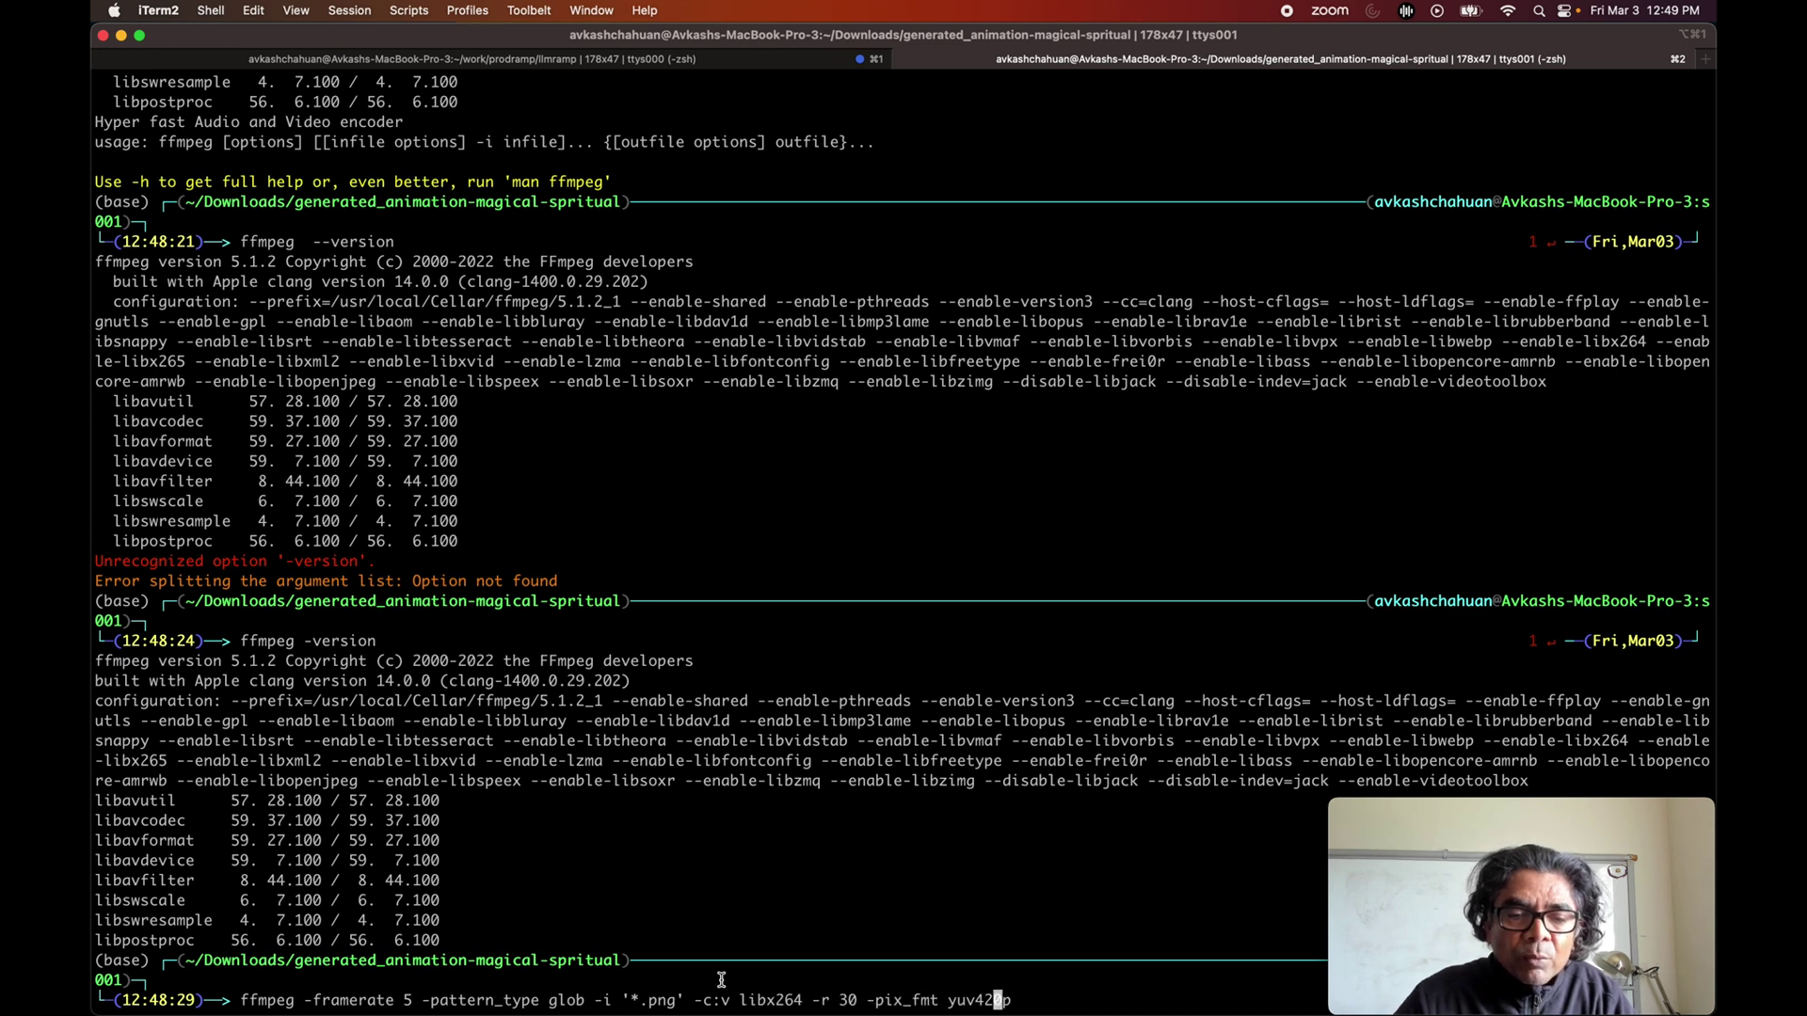
{"action": "double_click", "coordinate": [788, 996]}
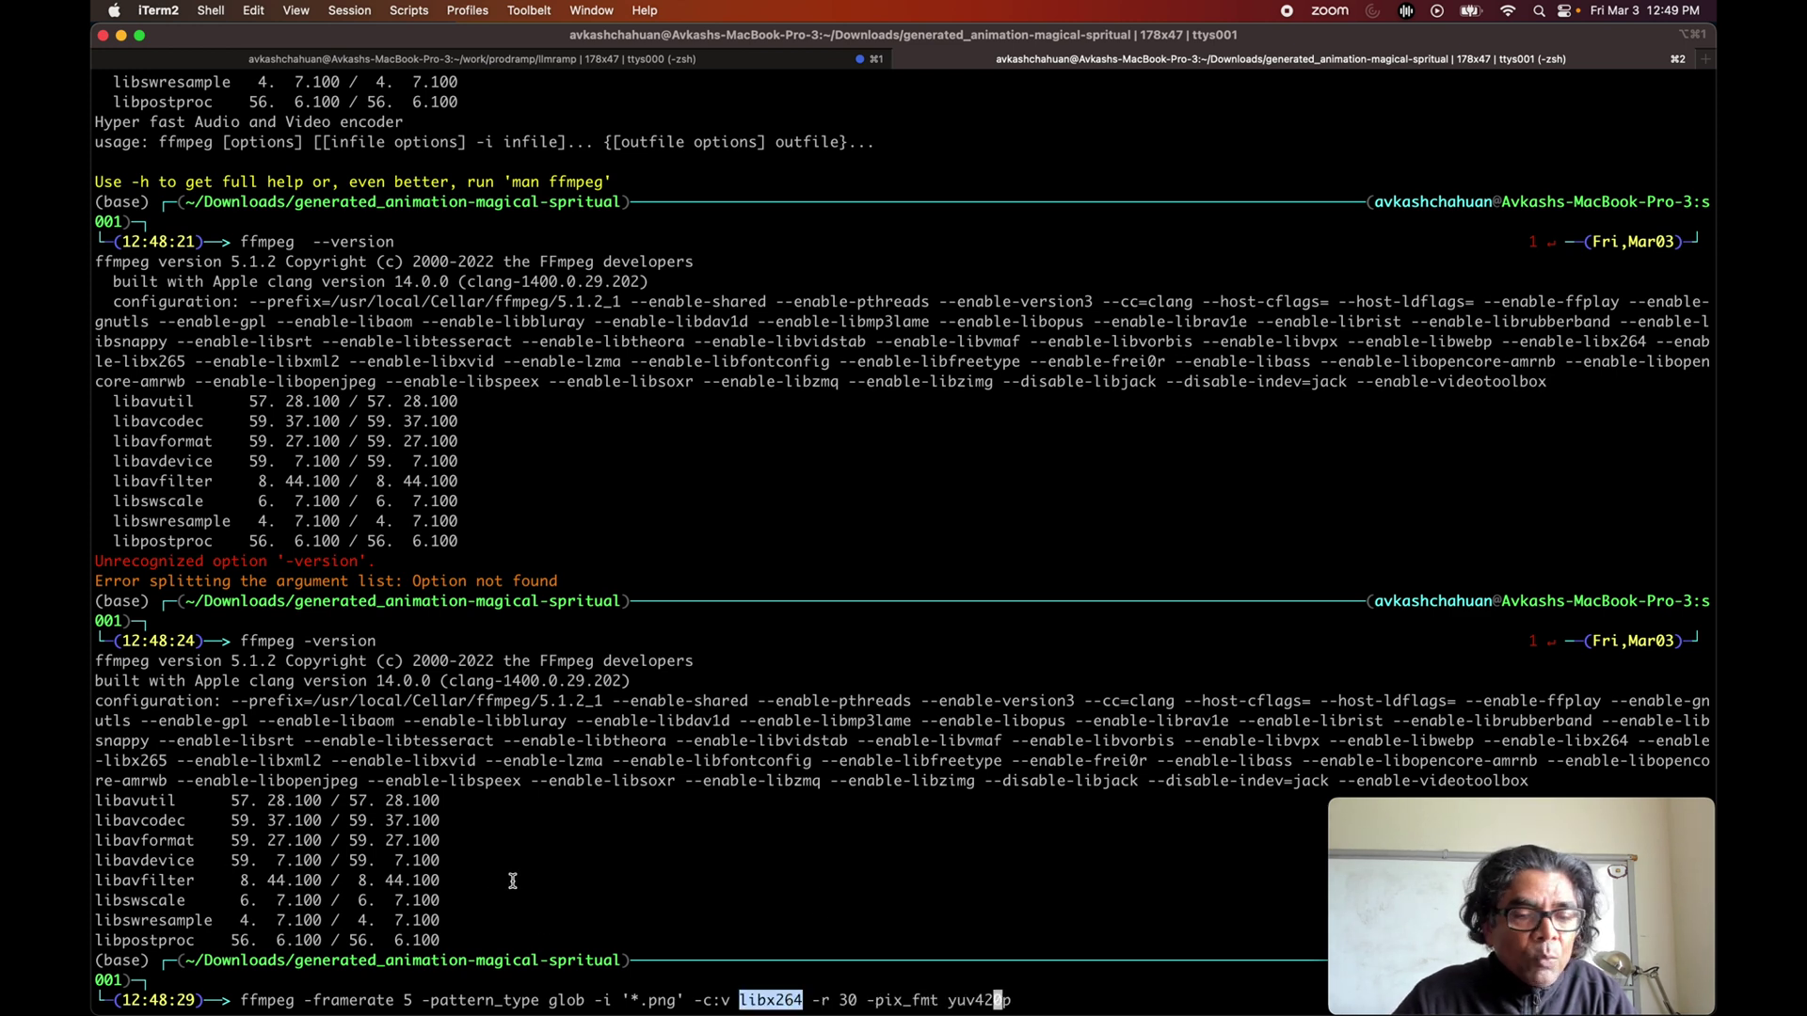
{"action": "left_click", "coordinate": [846, 986]}
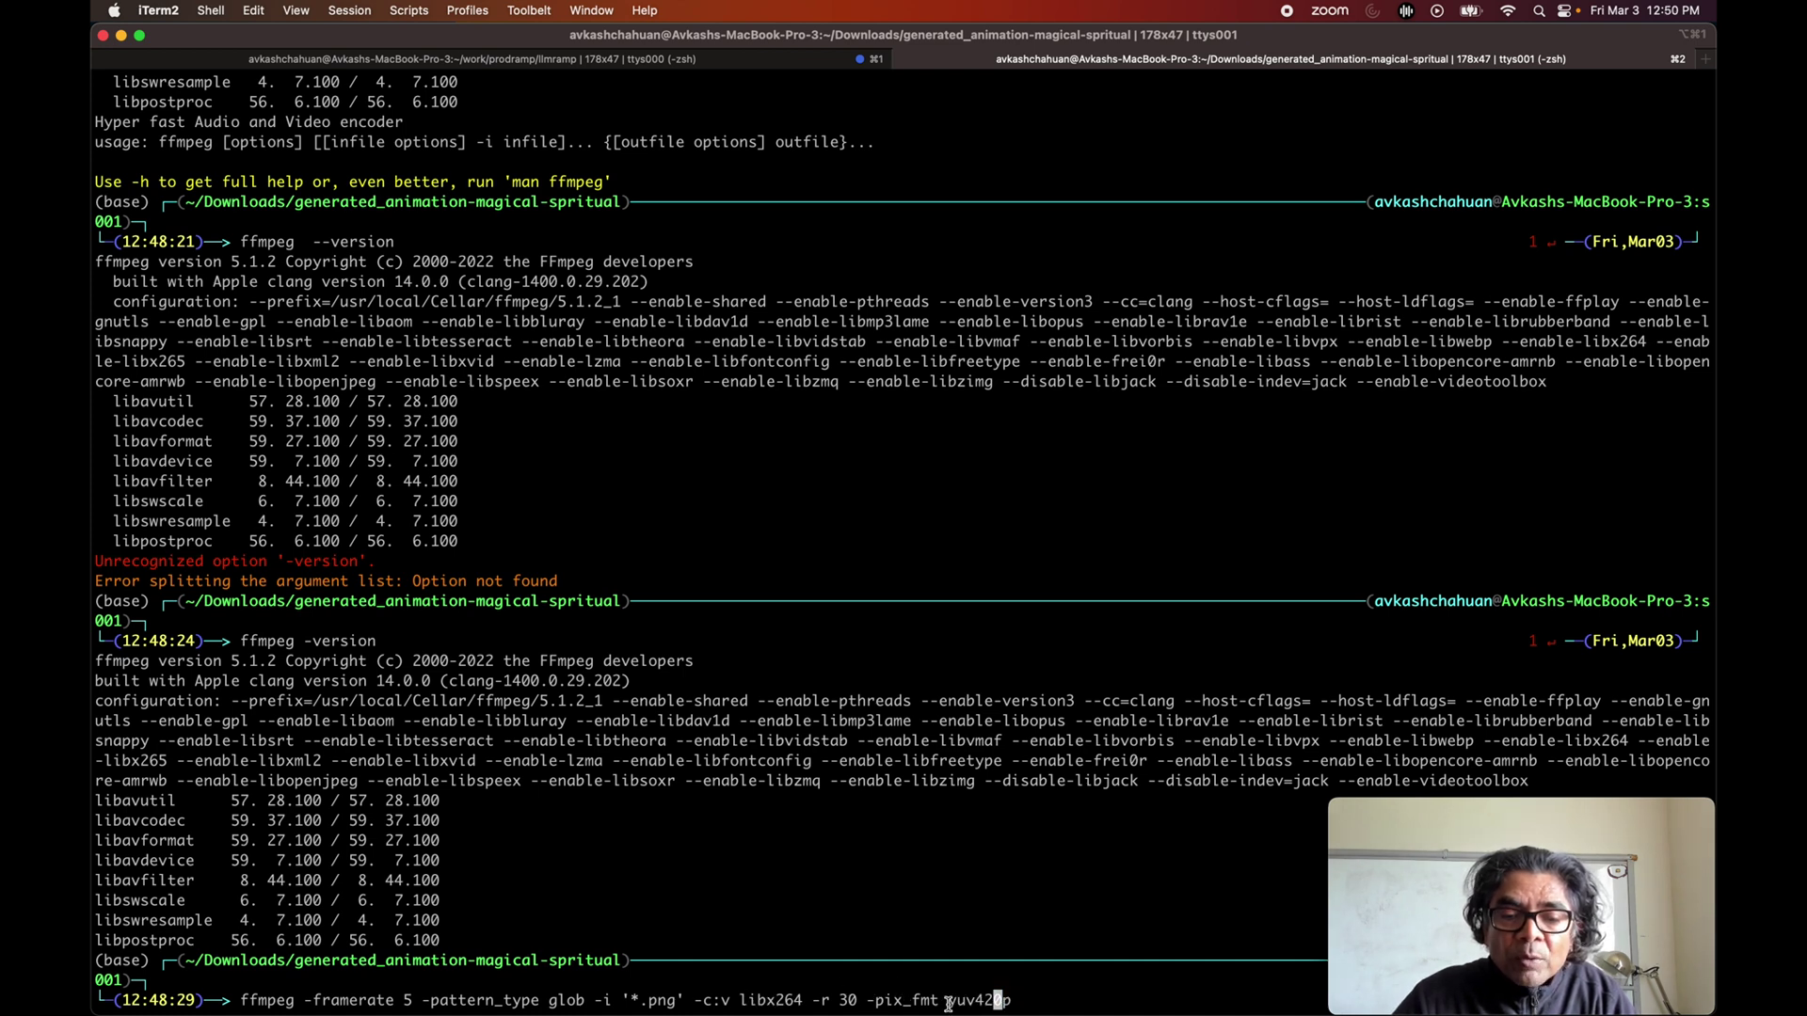
{"action": "key", "text": "Right"}
{"action": "key", "text": "Right"}
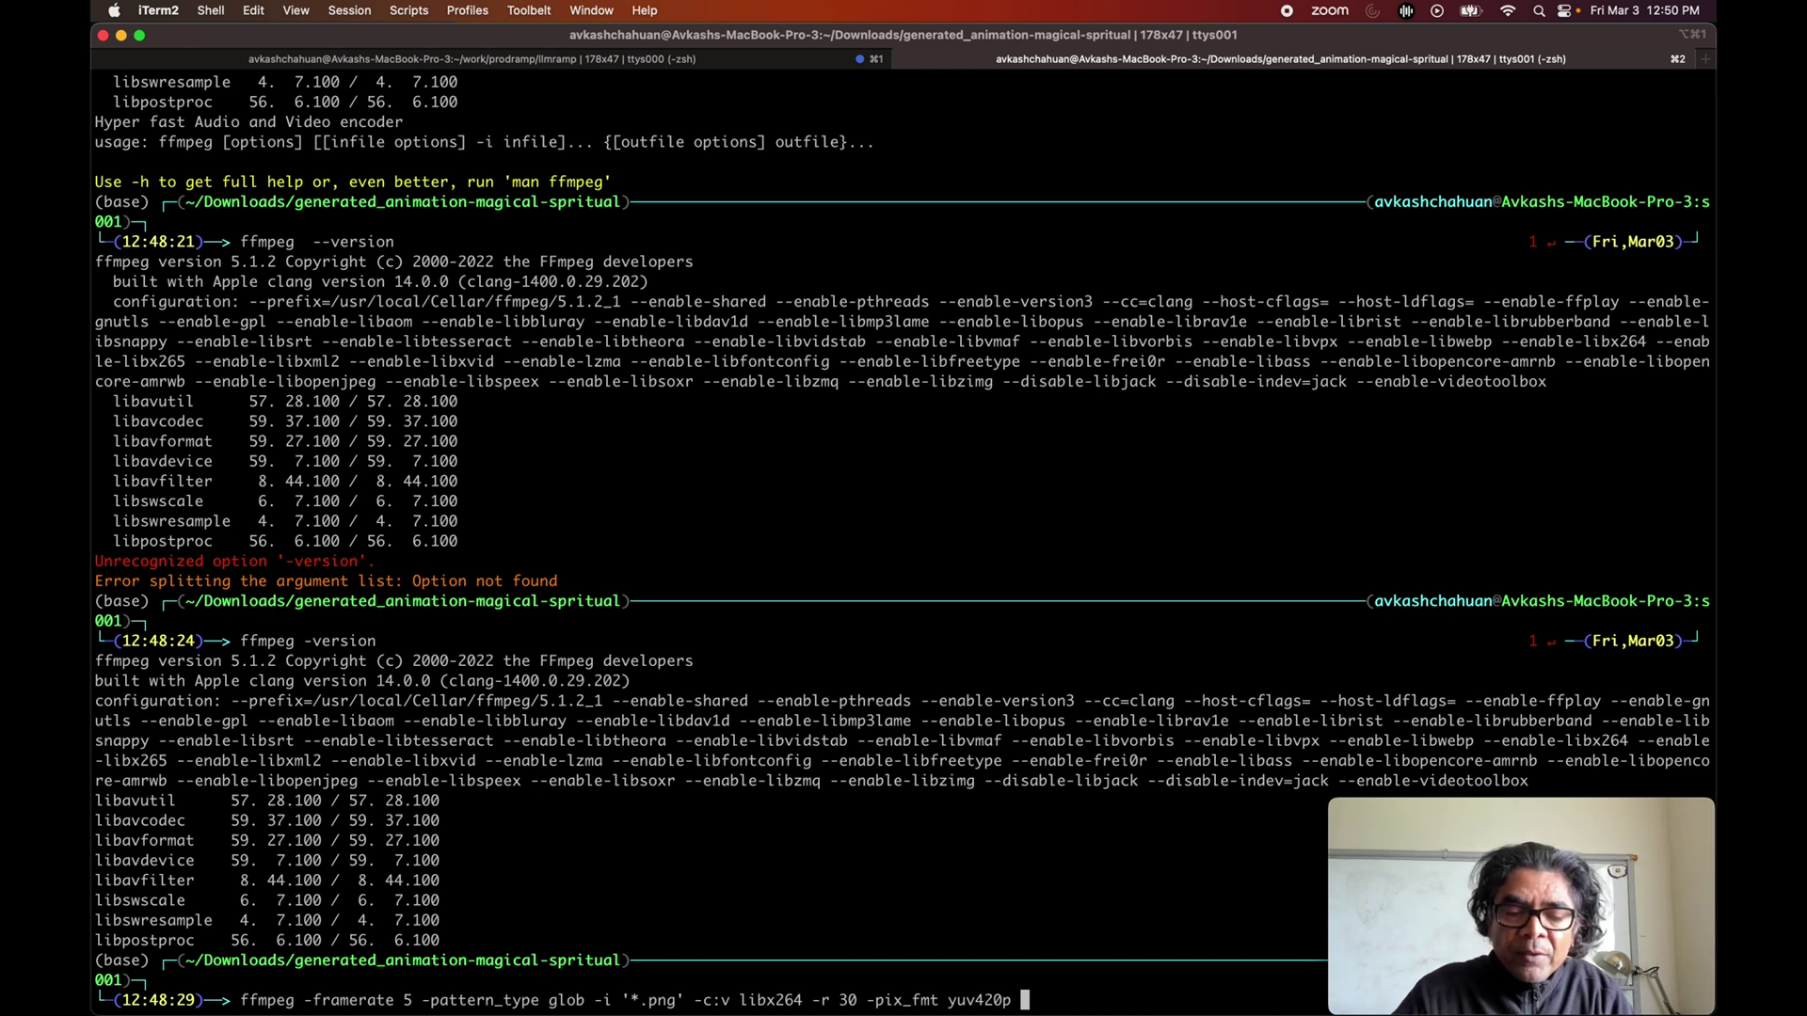
Step: Name the output file out.mp4 and run the ffmpeg command
{"action": "type", "text": "out."}
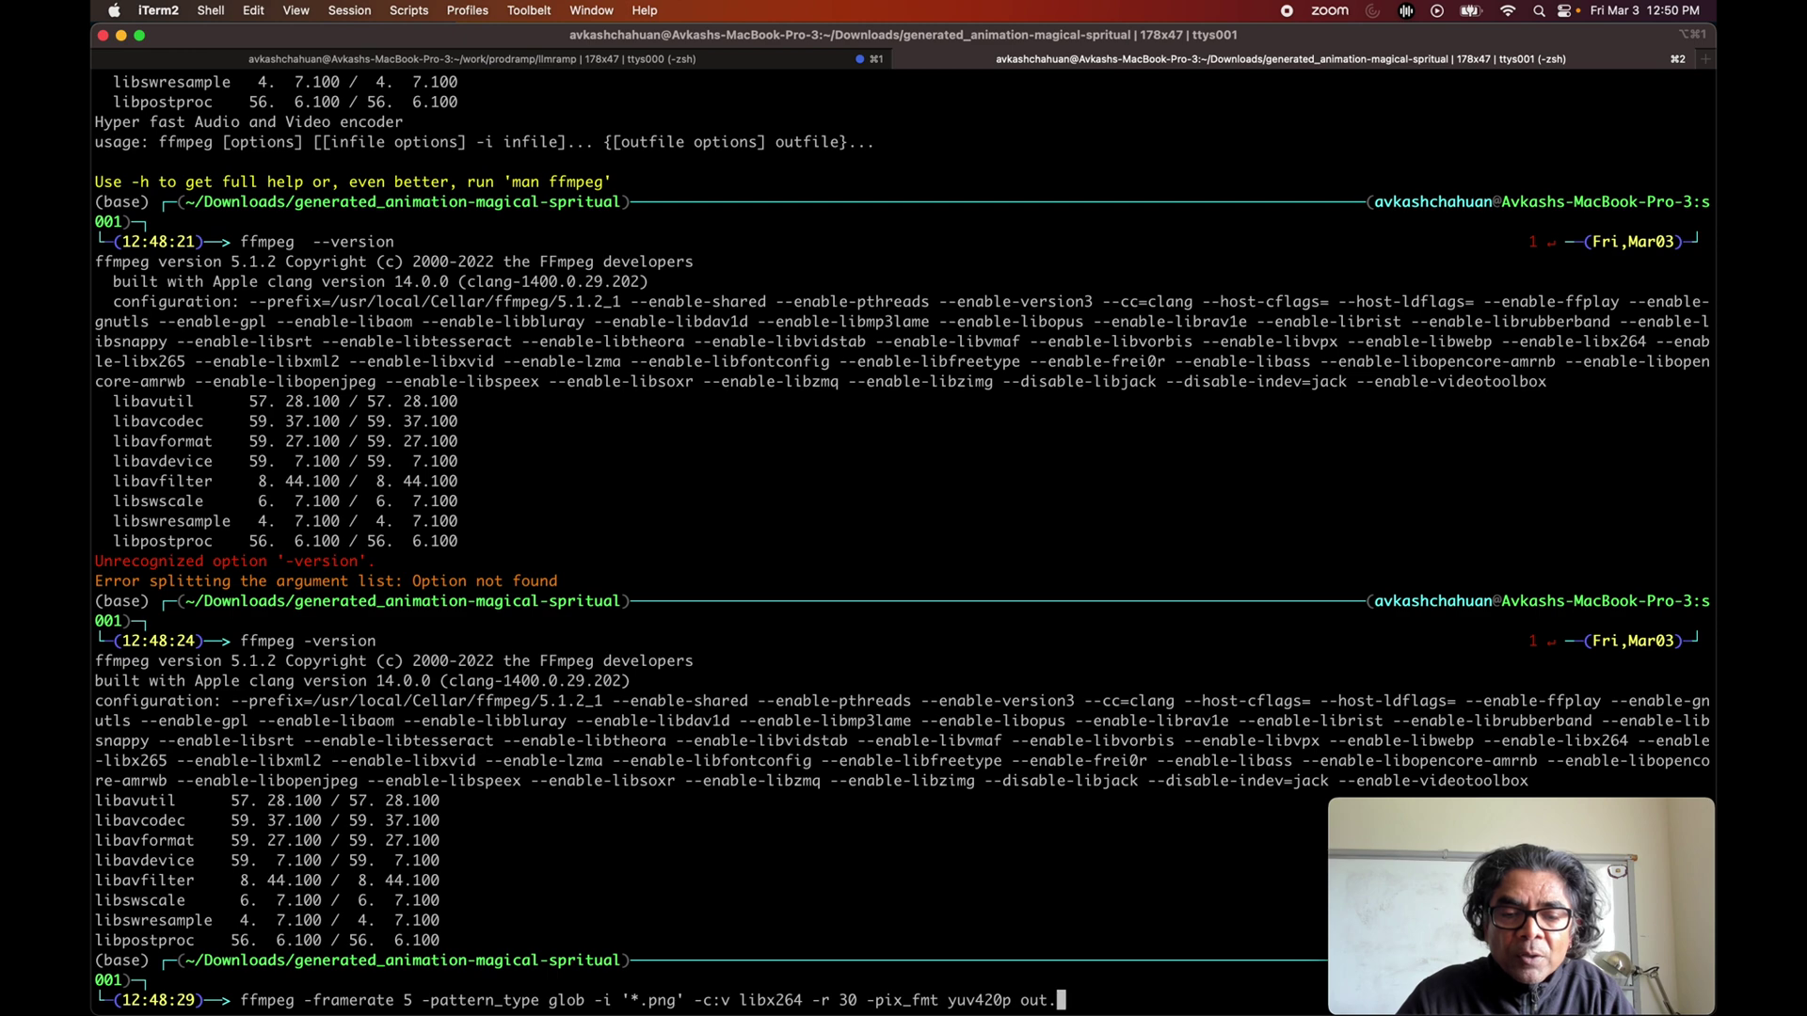
{"action": "type", "text": "mp4"}
{"action": "key", "text": "Left"}
{"action": "key", "text": "Left"}
{"action": "key", "text": "Left"}
{"action": "key", "text": "Left"}
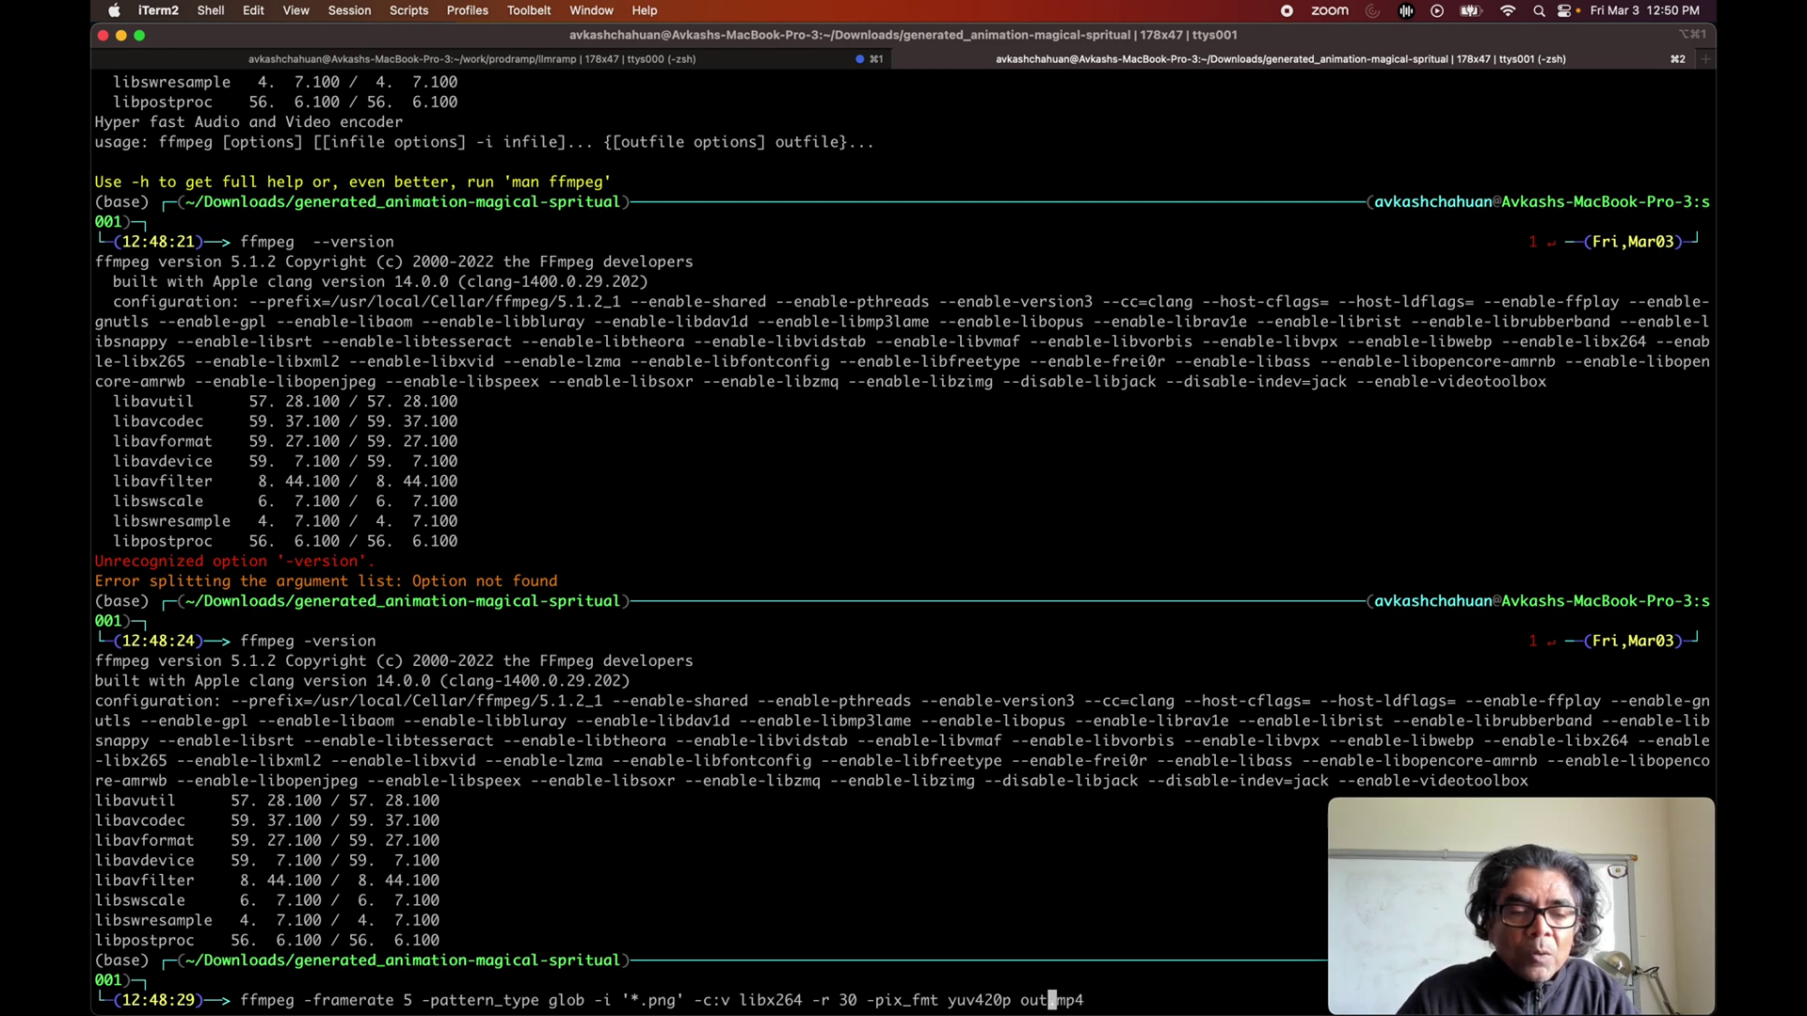
{"action": "key", "text": "Return"}
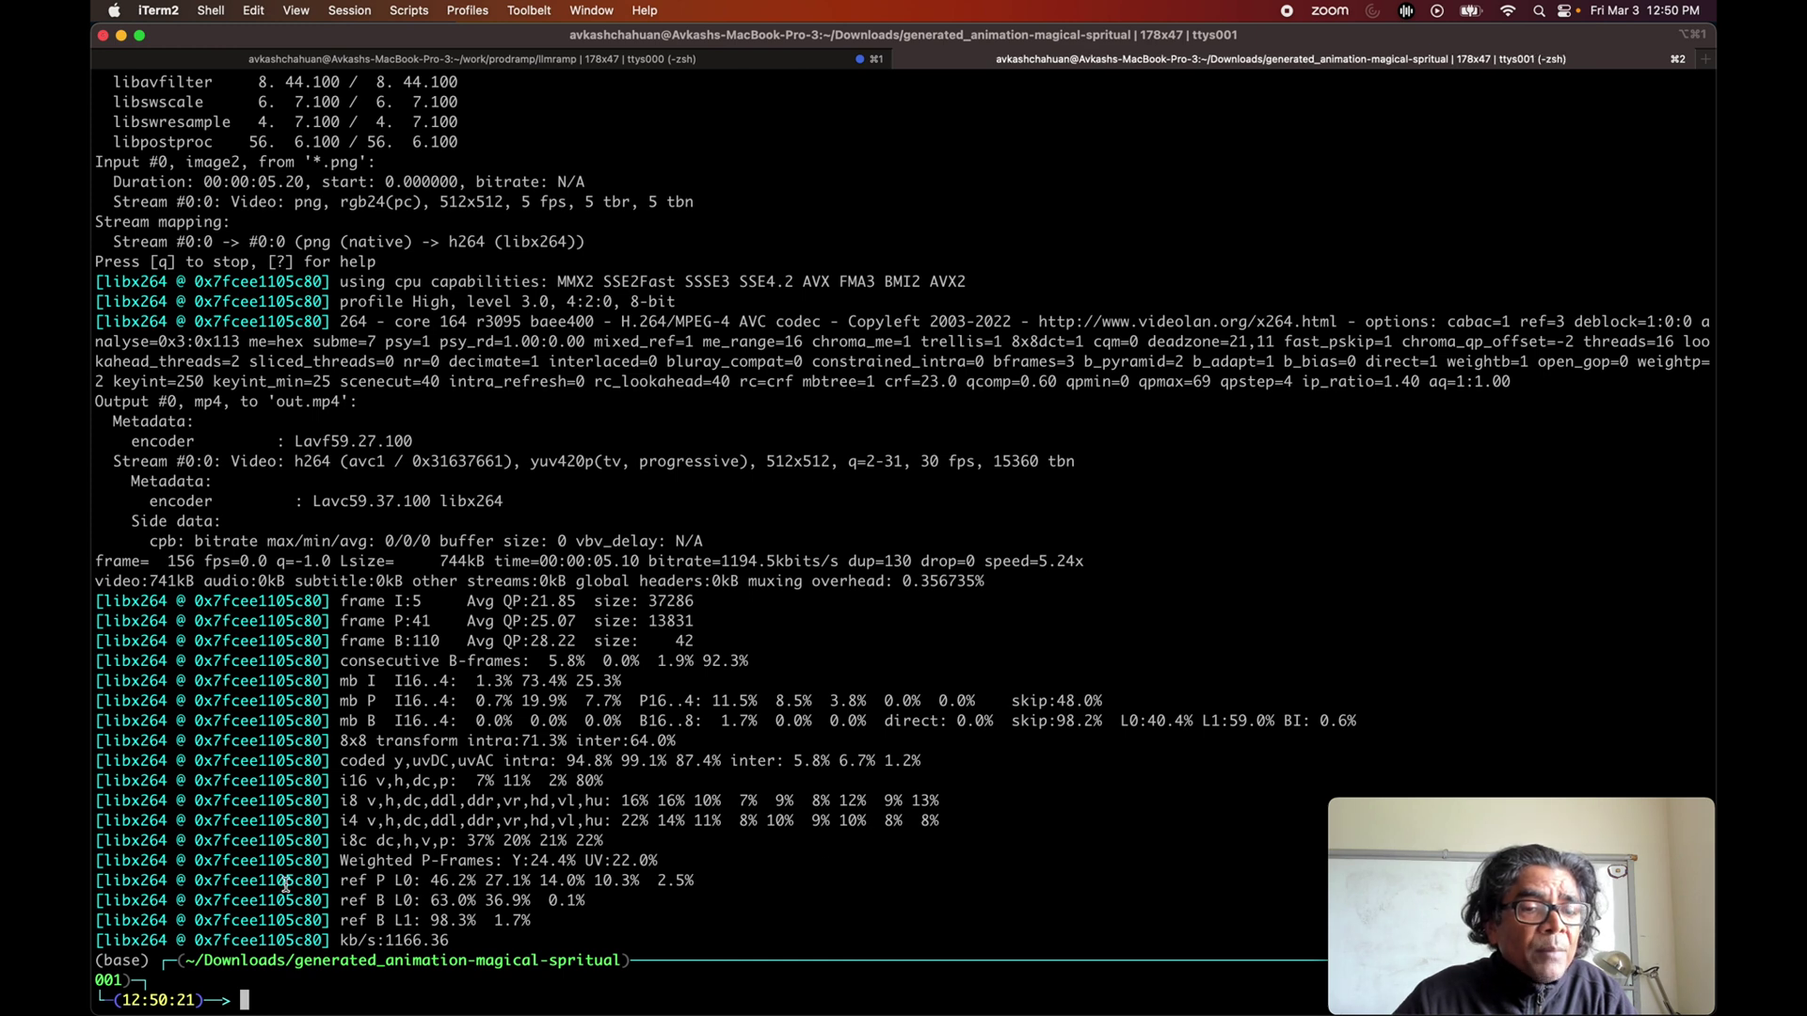
Step: List the output folder's files with ll and play out.mp4 from Finder in QuickTime Player
{"action": "type", "text": "ll"}
{"action": "key", "text": "Return"}
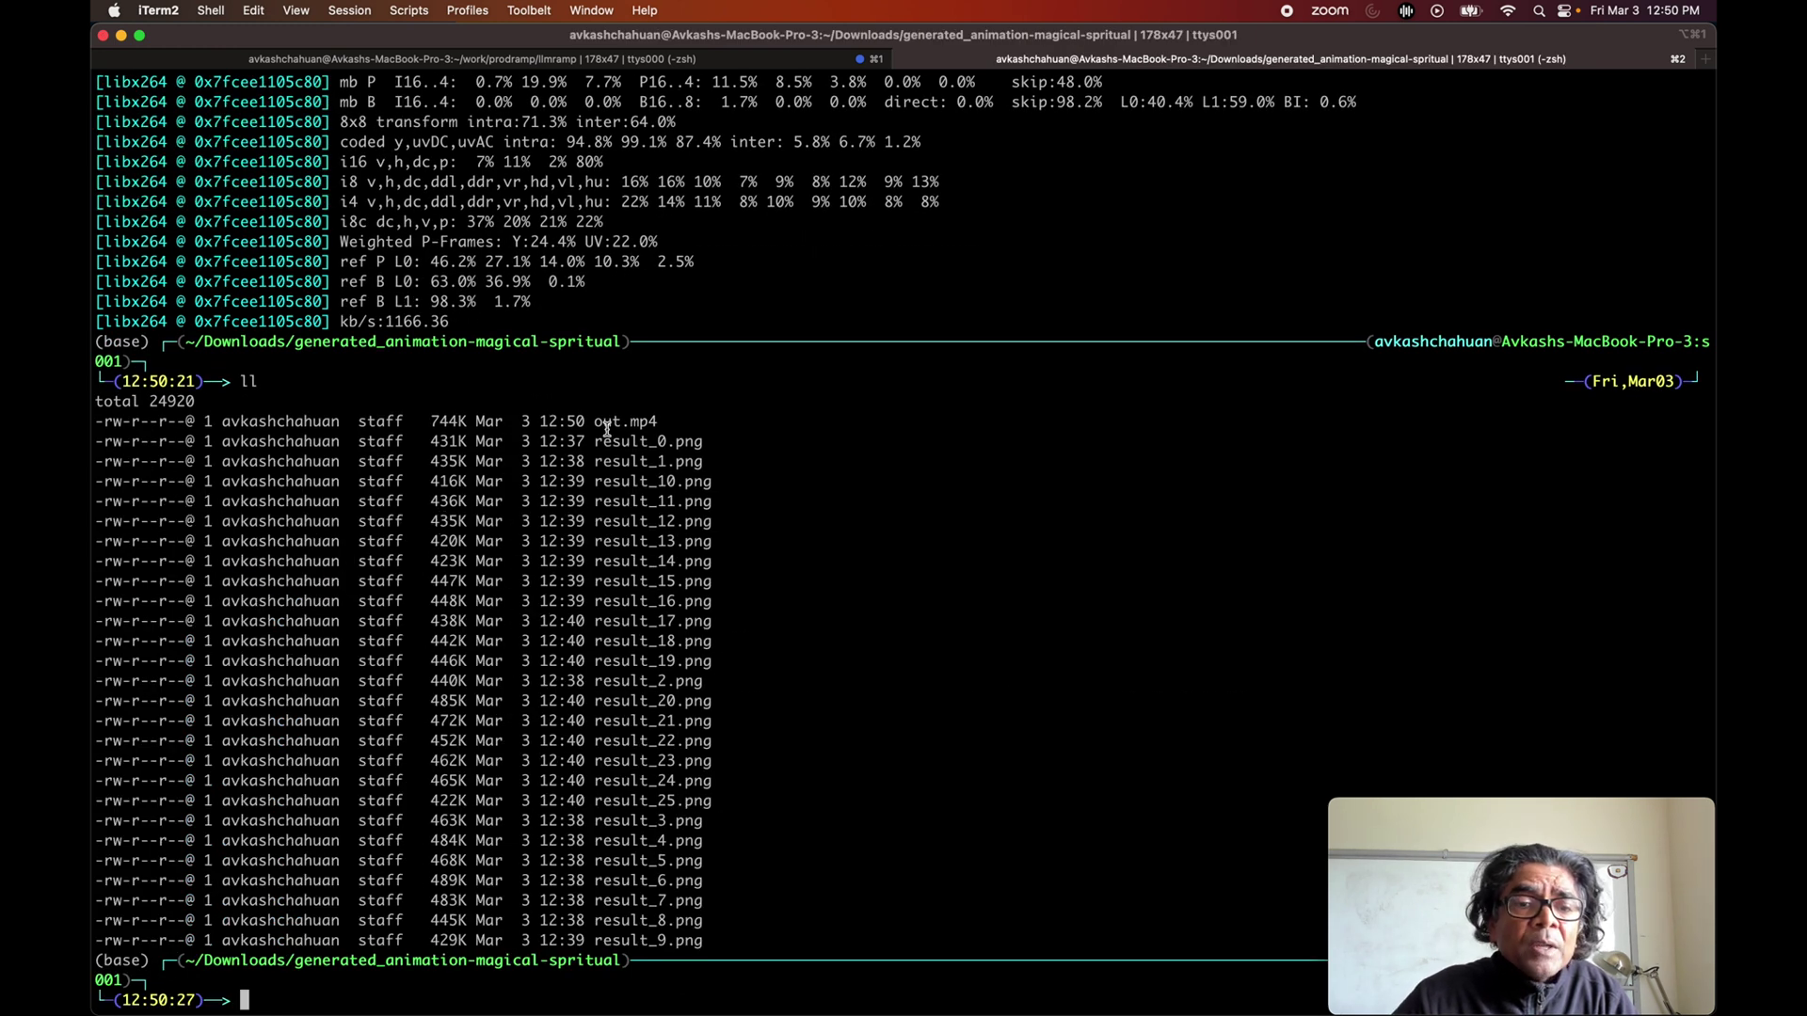
{"action": "left_click_drag", "start_coordinate": [595, 421], "coordinate": [665, 421]}
{"action": "left_click", "coordinate": [666, 421]}
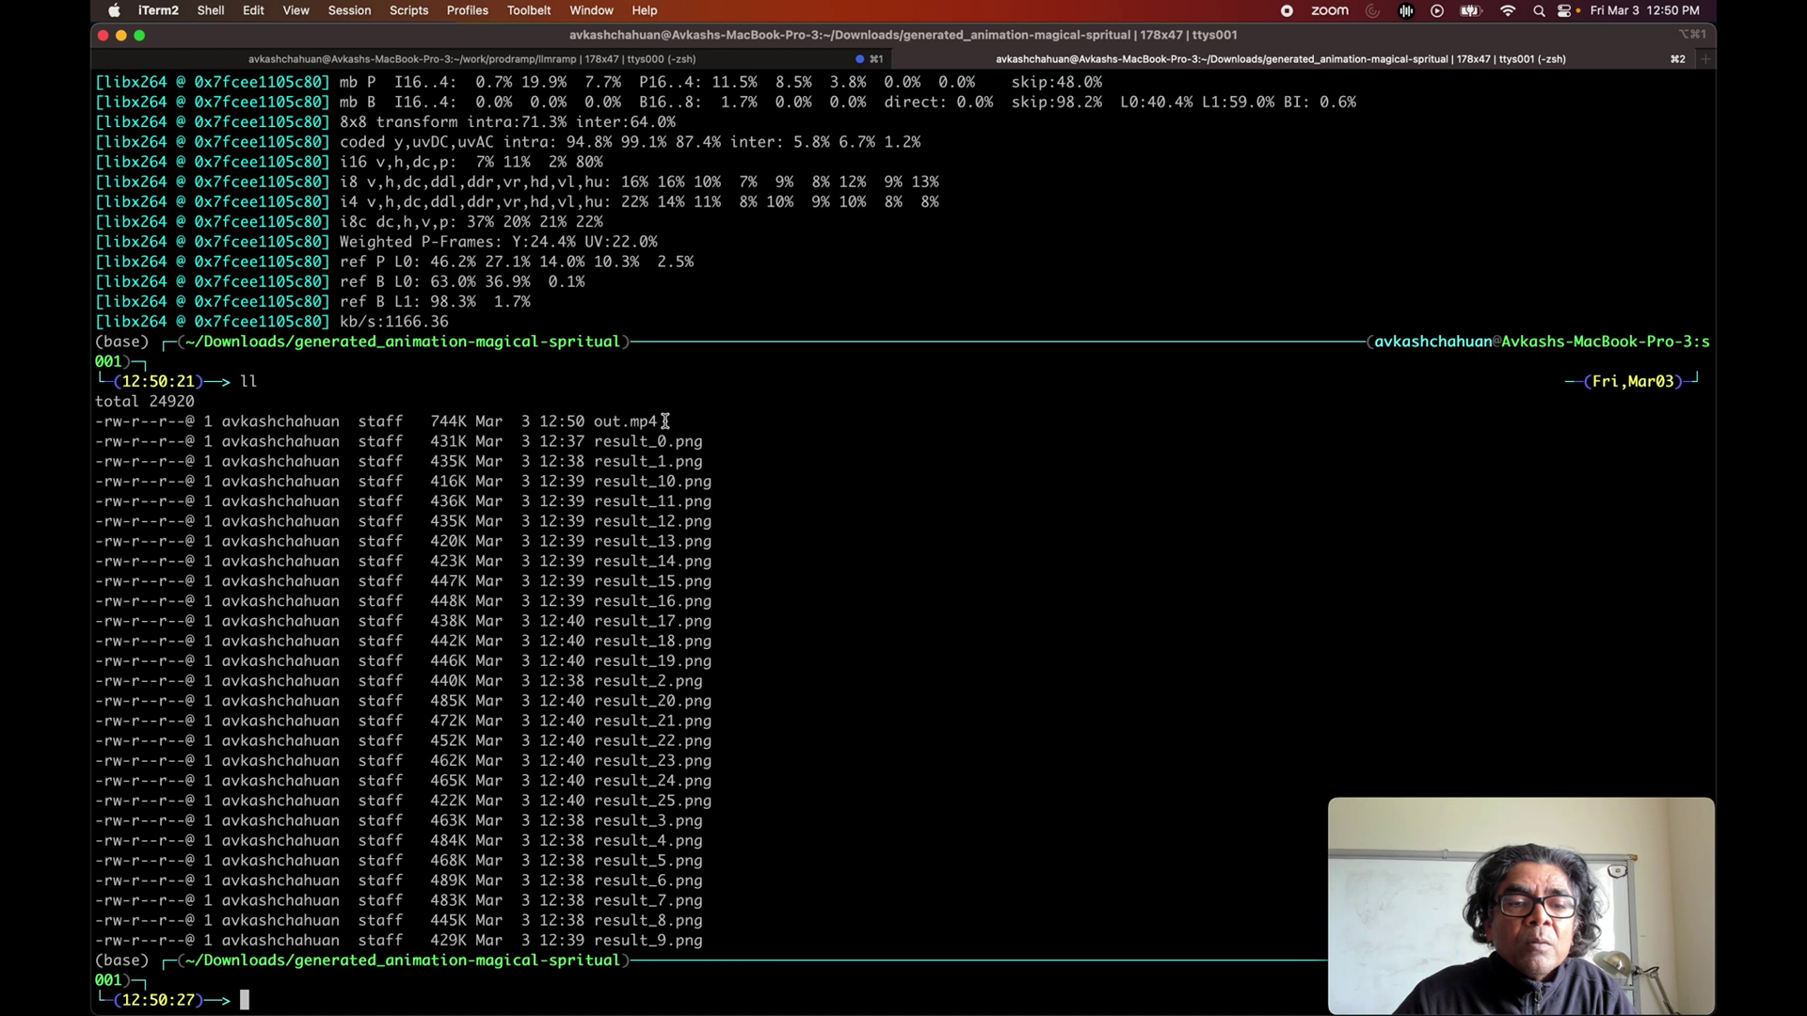
{"action": "left_click", "coordinate": [666, 421], "text": "super"}
{"action": "double_click", "coordinate": [715, 484]}
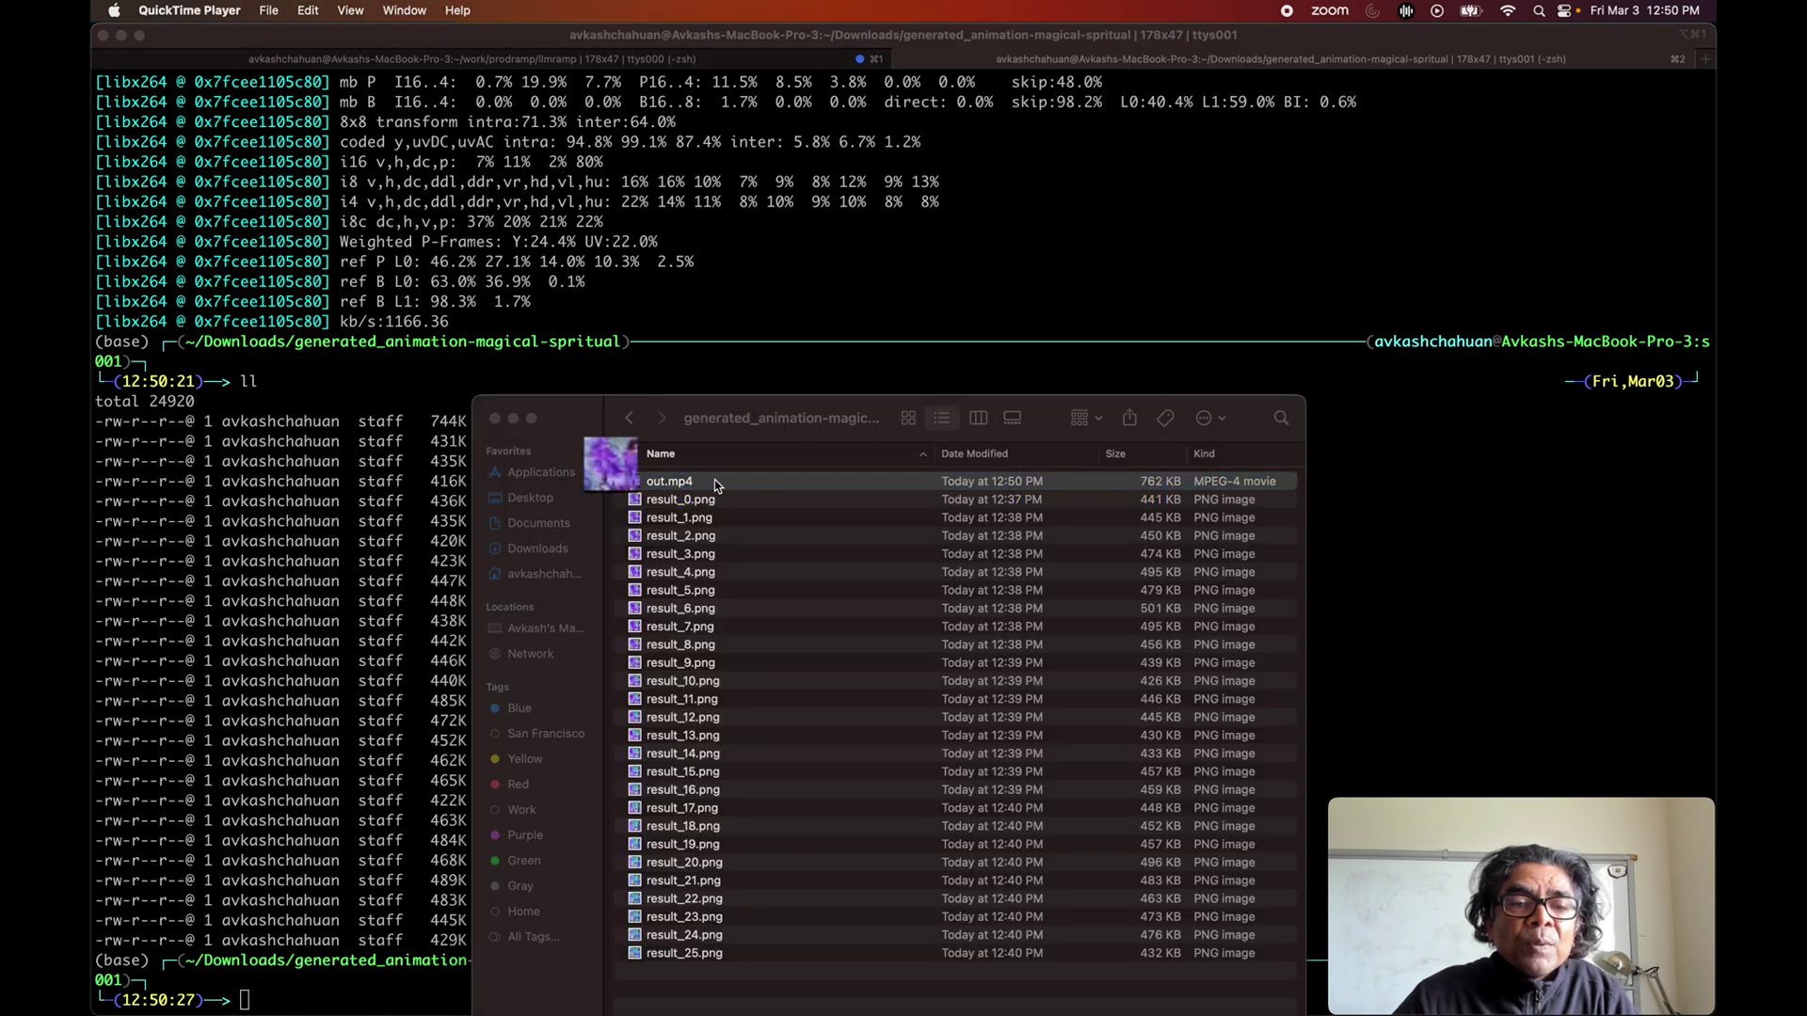
{"action": "left_click", "coordinate": [399, 449]}
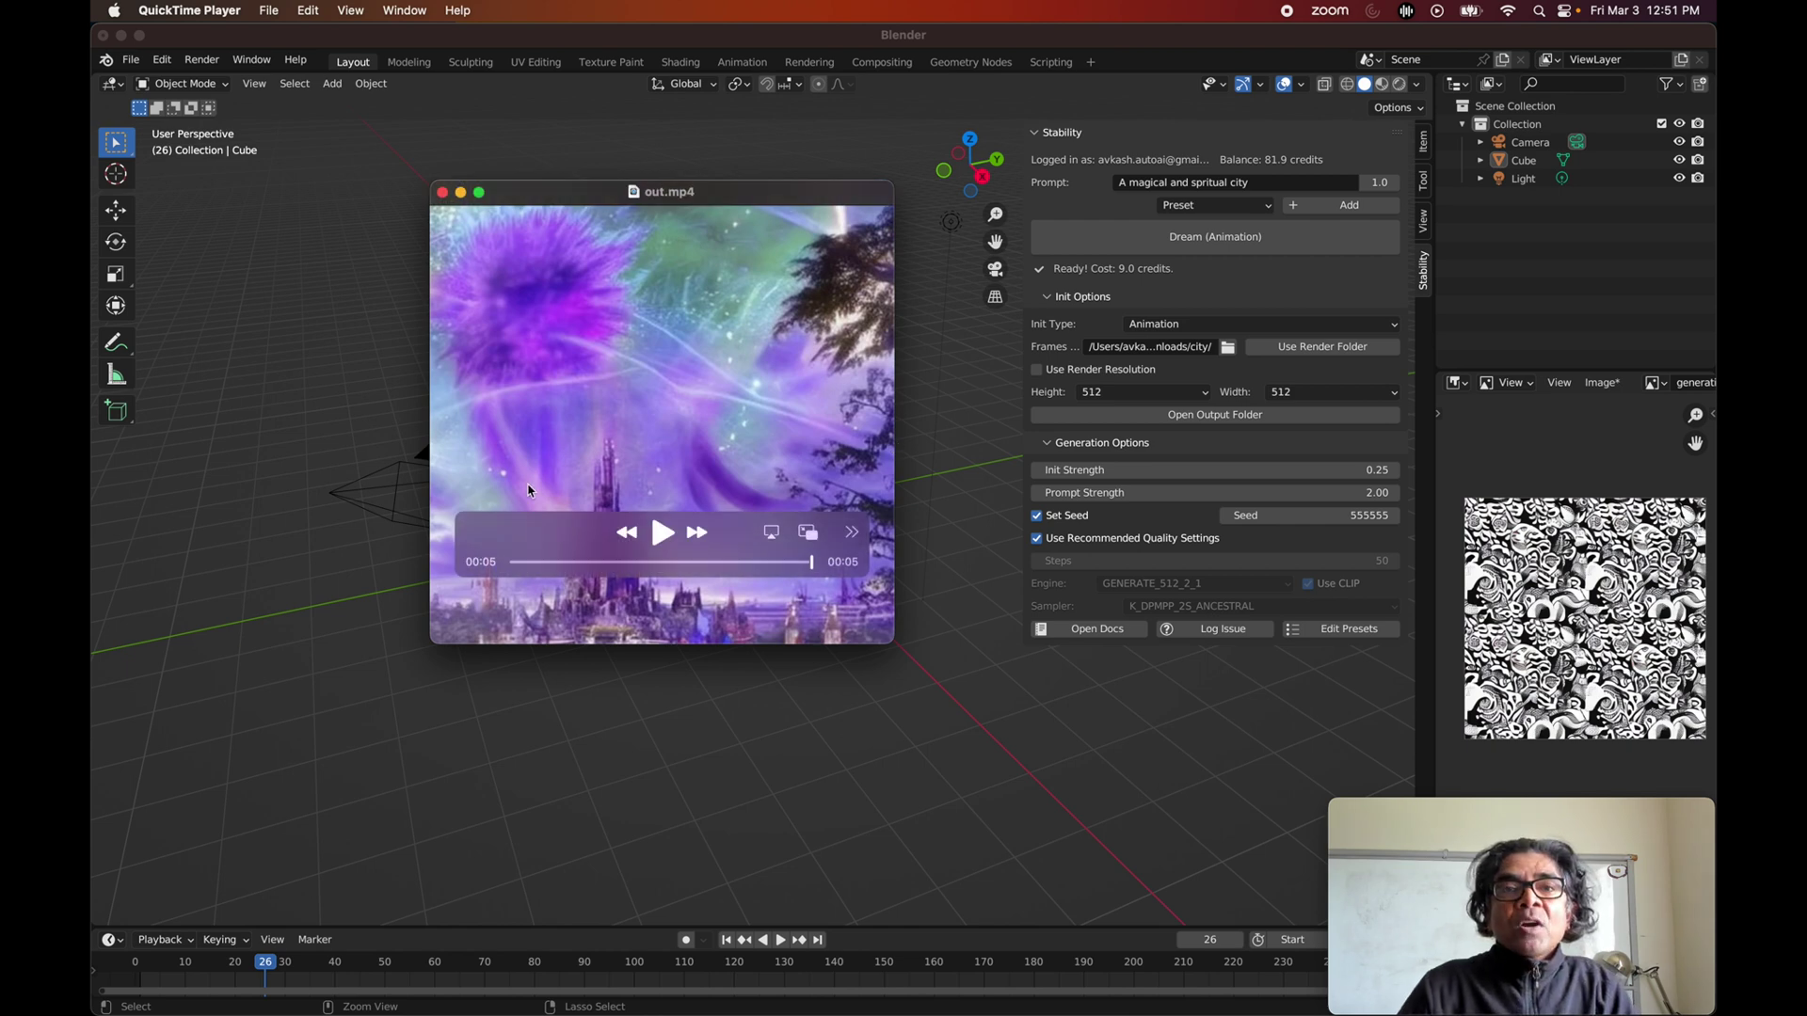
Step: Switch to Blender and open the Init Type options of the Stability add-on
{"action": "left_click", "coordinate": [1239, 276]}
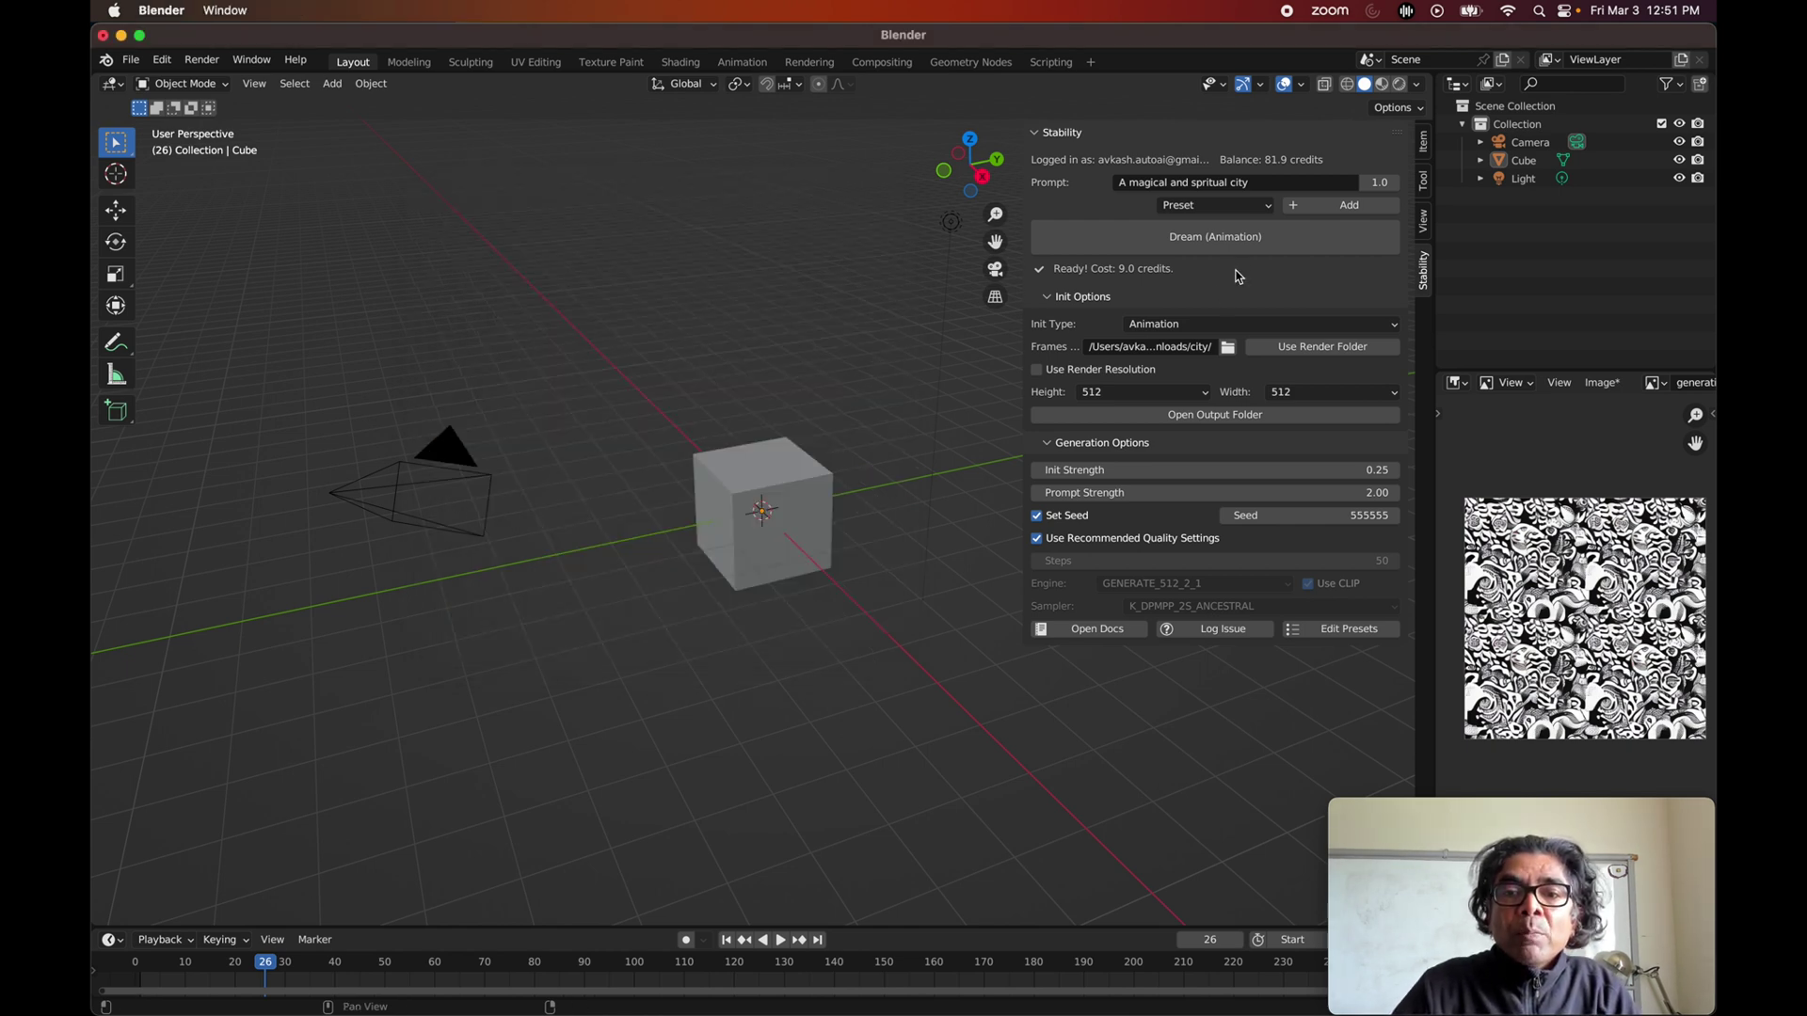
{"action": "left_click", "coordinate": [1203, 323]}
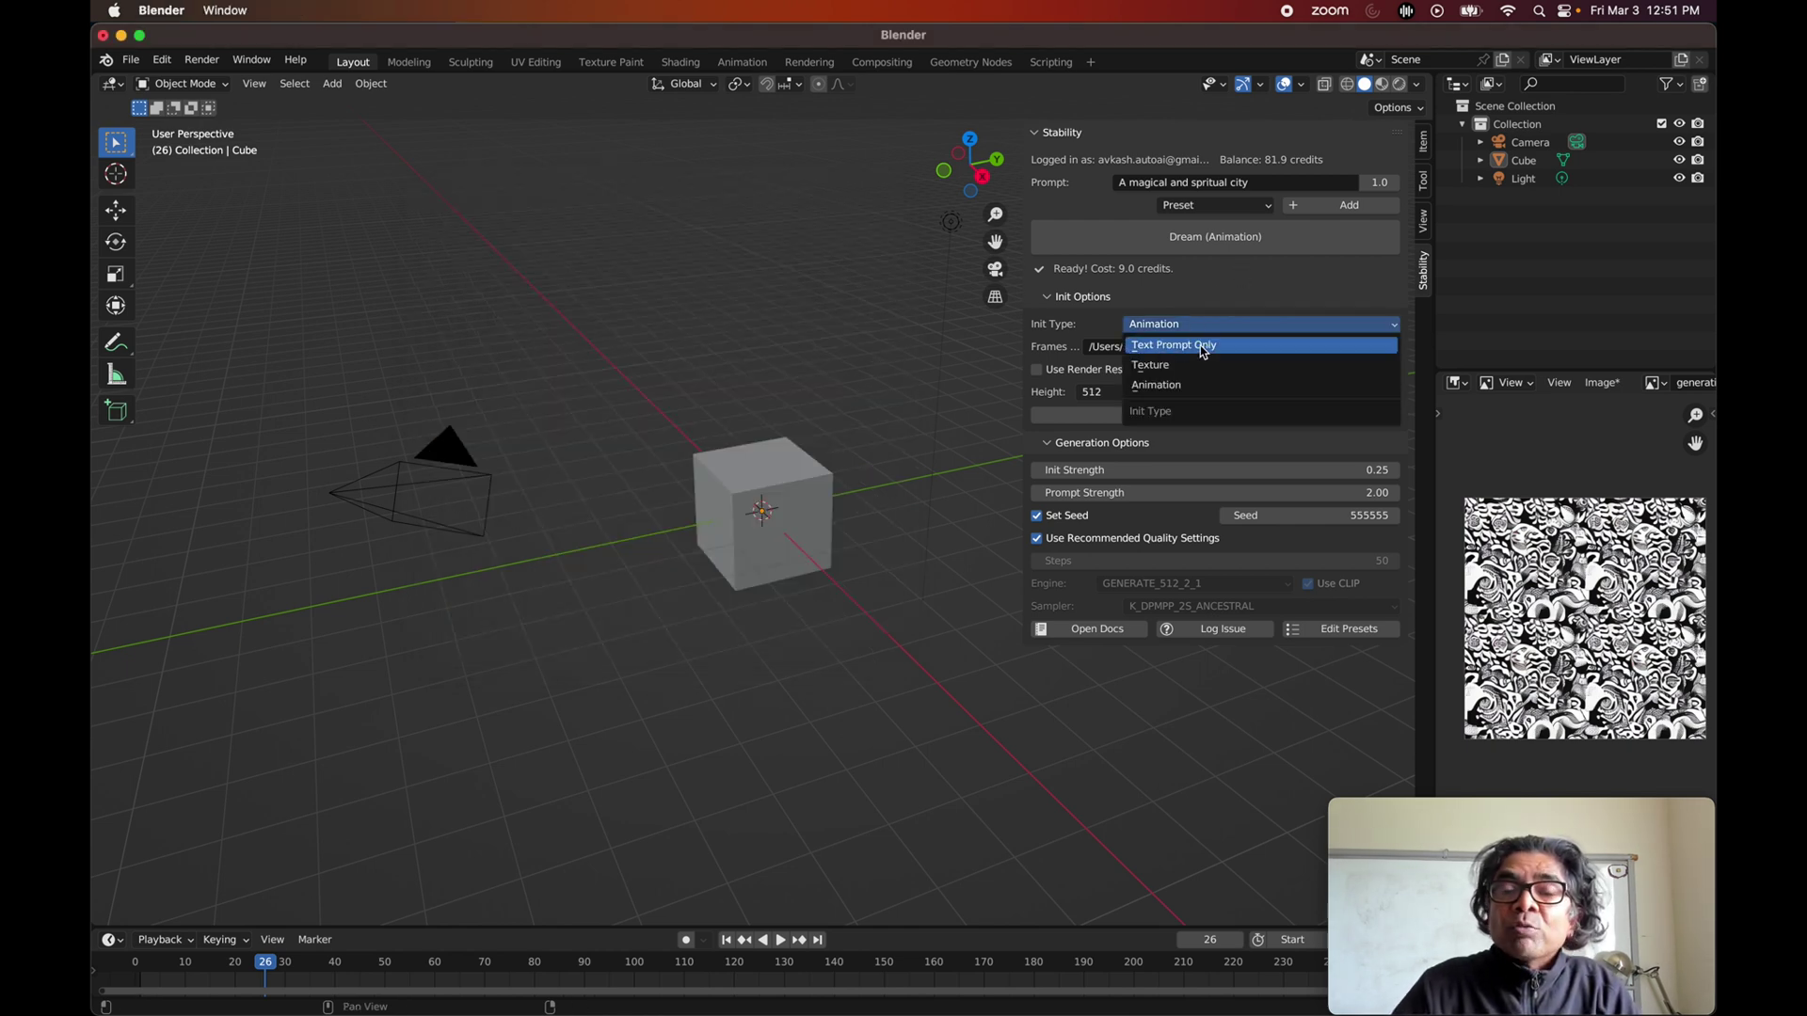